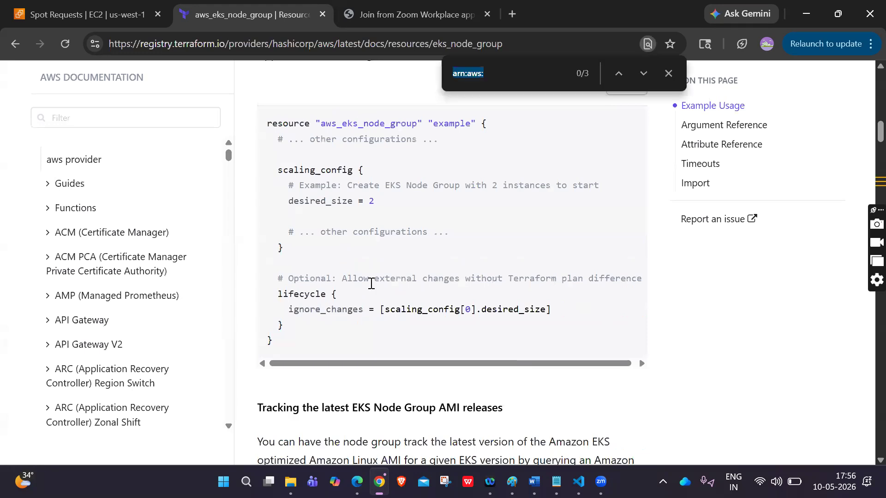
Search the aws_eks_node_group documentation page for "spot" and "capacity" to locate the capacity_type argument.
{"action": "type", "text": "spot"}
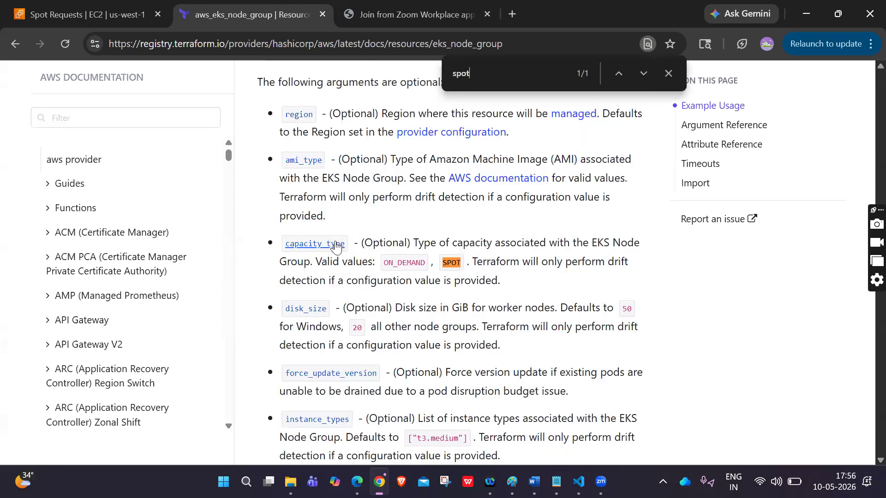
{"action": "left_click", "coordinate": [338, 245]}
{"action": "scroll", "coordinate": [381, 270], "scroll_direction": "up", "scroll_amount": 15}
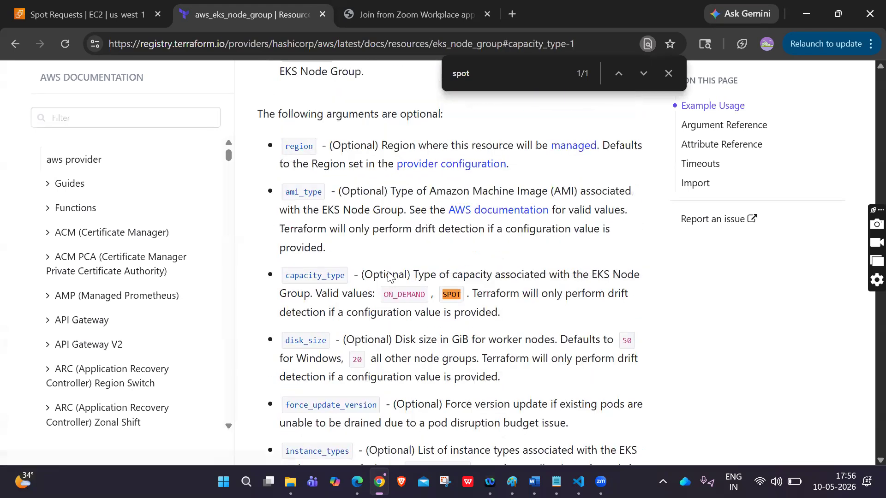
{"action": "key", "text": "ctrl+f"}
{"action": "type", "text": "capacity"}
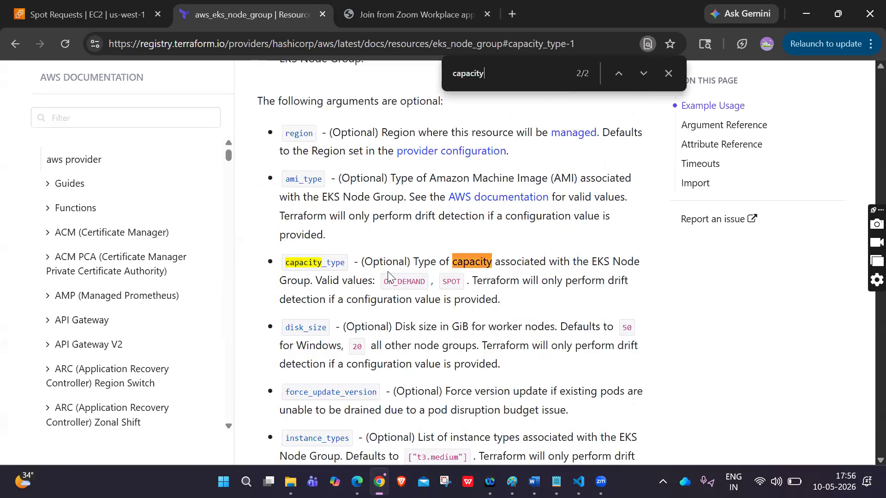
{"action": "key", "text": "Return"}
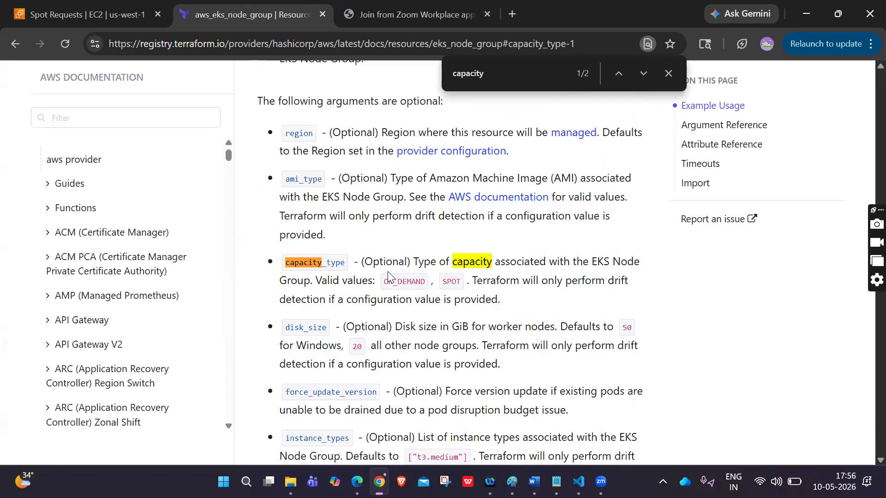
Read the capacity_type argument's description and valid values, and look over the required arguments and example code above it.
{"action": "left_click_drag", "start_coordinate": [364, 262], "coordinate": [408, 262]}
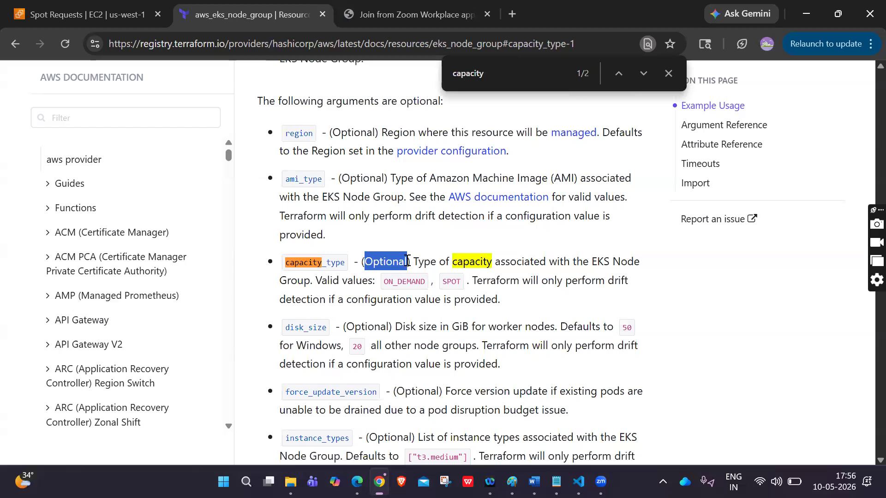
{"action": "left_click_drag", "start_coordinate": [415, 262], "coordinate": [636, 259]}
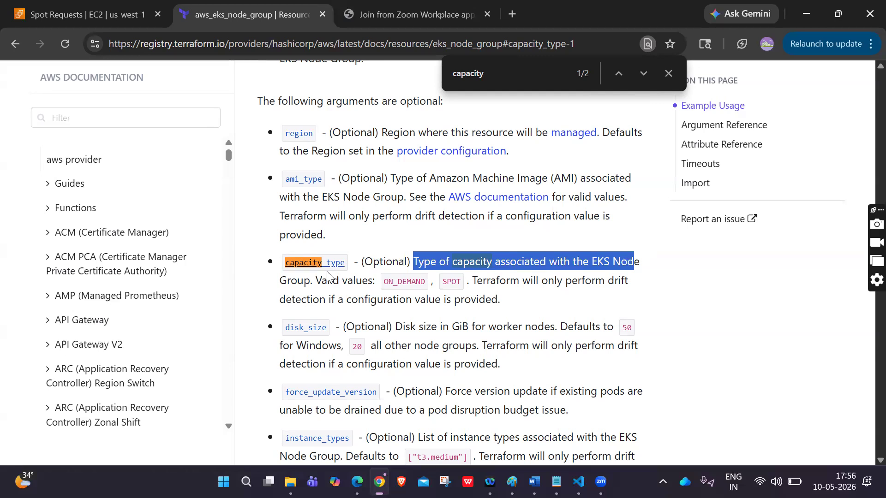
{"action": "left_click_drag", "start_coordinate": [321, 280], "coordinate": [442, 281]}
{"action": "left_click", "coordinate": [445, 282]}
{"action": "left_click", "coordinate": [463, 280]}
{"action": "left_click", "coordinate": [645, 308]}
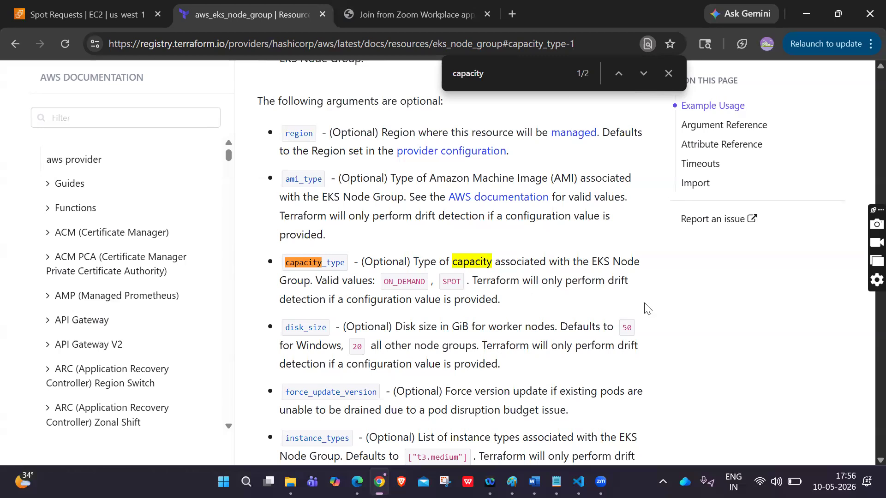
{"action": "scroll", "coordinate": [645, 308], "scroll_direction": "up", "scroll_amount": 5}
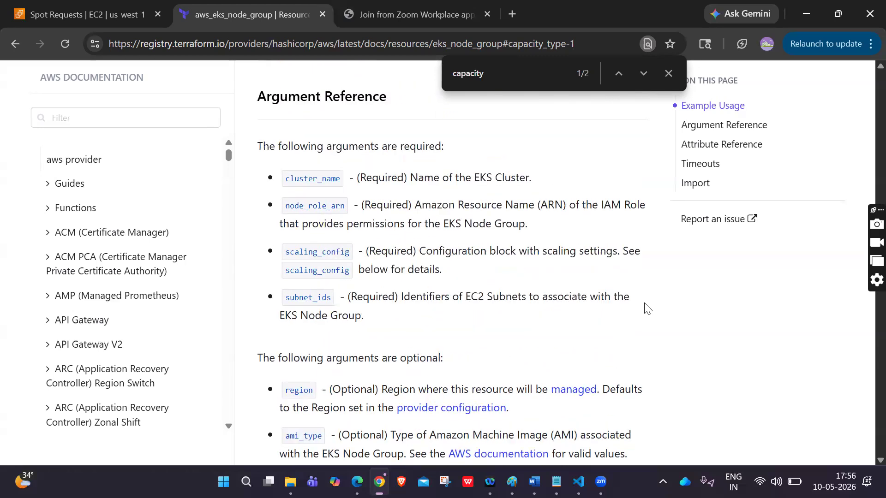
{"action": "scroll", "coordinate": [645, 308], "scroll_direction": "up", "scroll_amount": 4}
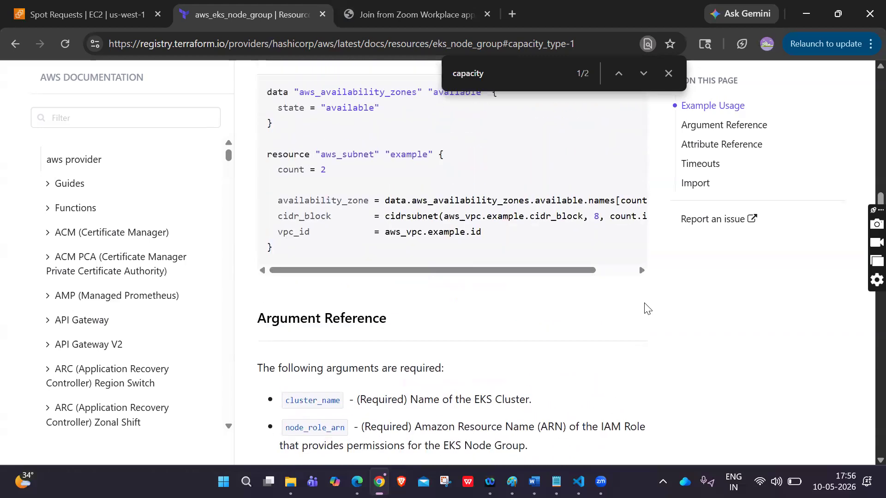
{"action": "scroll", "coordinate": [645, 309], "scroll_direction": "up", "scroll_amount": 7}
{"action": "scroll", "coordinate": [645, 308], "scroll_direction": "up", "scroll_amount": 5}
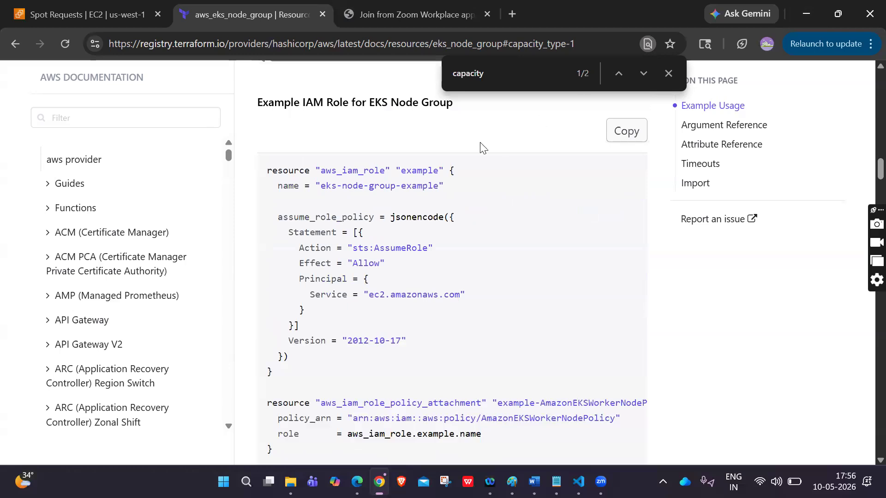
Switch to Visual Studio Code and open the eks folder from Downloads as the workspace.
{"action": "left_click", "coordinate": [579, 482]}
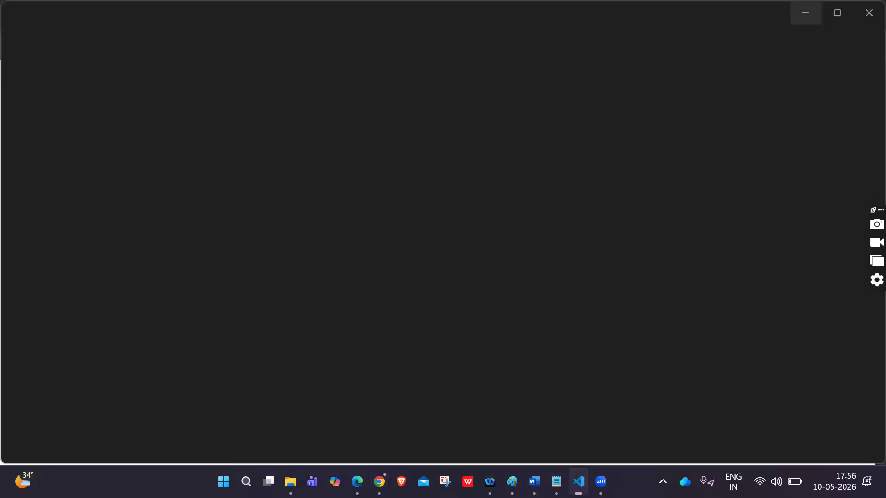
{"action": "left_click", "coordinate": [35, 14]}
{"action": "left_click", "coordinate": [263, 150]}
{"action": "left_click", "coordinate": [56, 90]}
{"action": "double_click", "coordinate": [172, 158]}
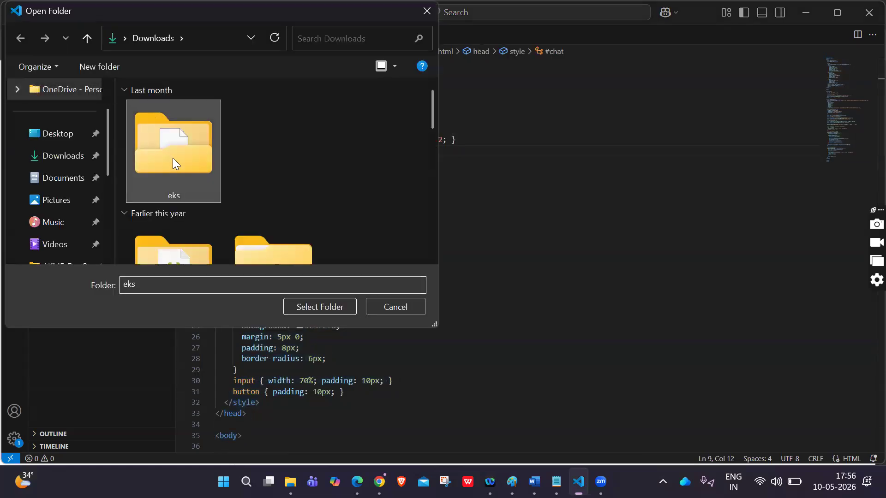
{"action": "left_click", "coordinate": [319, 301]}
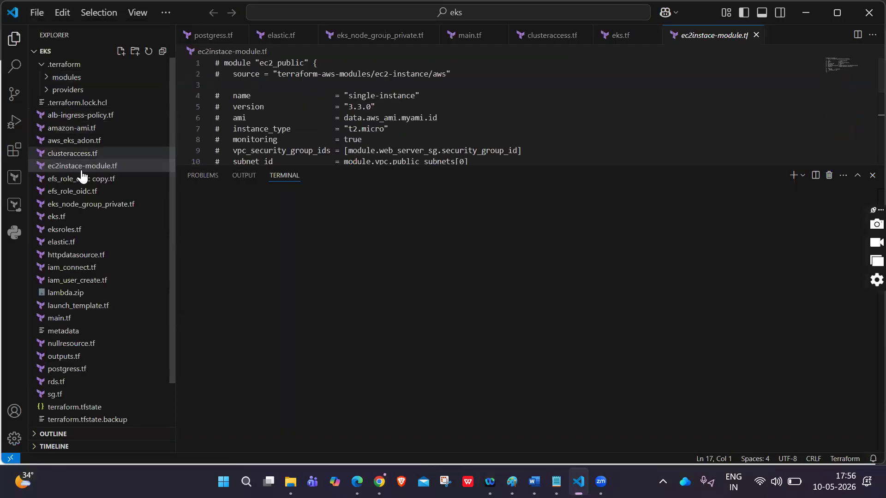
Open eks.tf from the eks project and look over its aws_eks_cluster resource.
{"action": "left_click", "coordinate": [83, 179]}
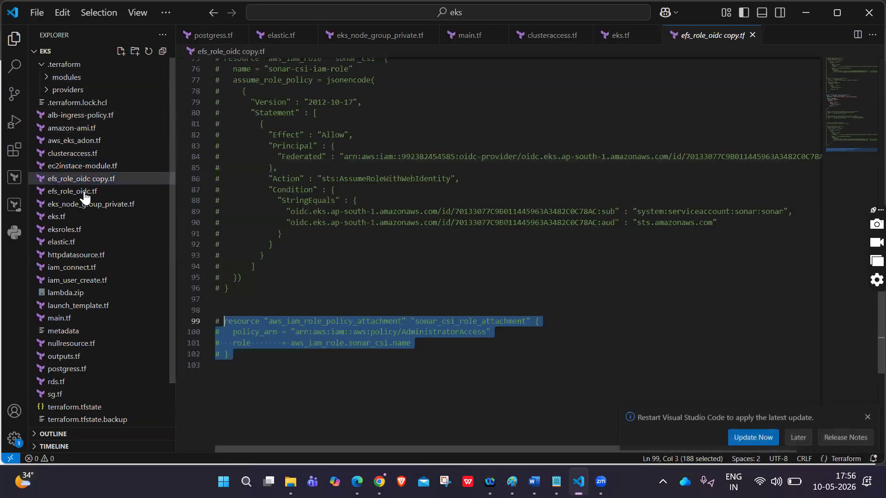
{"action": "left_click", "coordinate": [70, 217]}
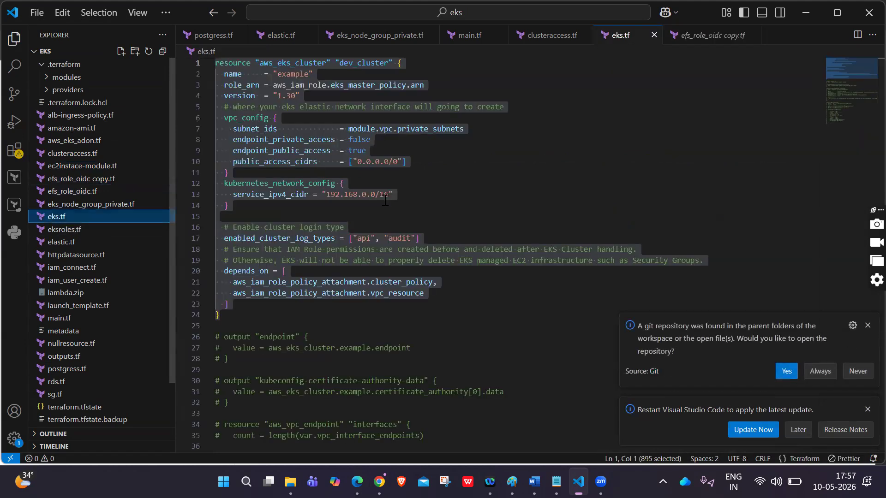
{"action": "left_click", "coordinate": [385, 200]}
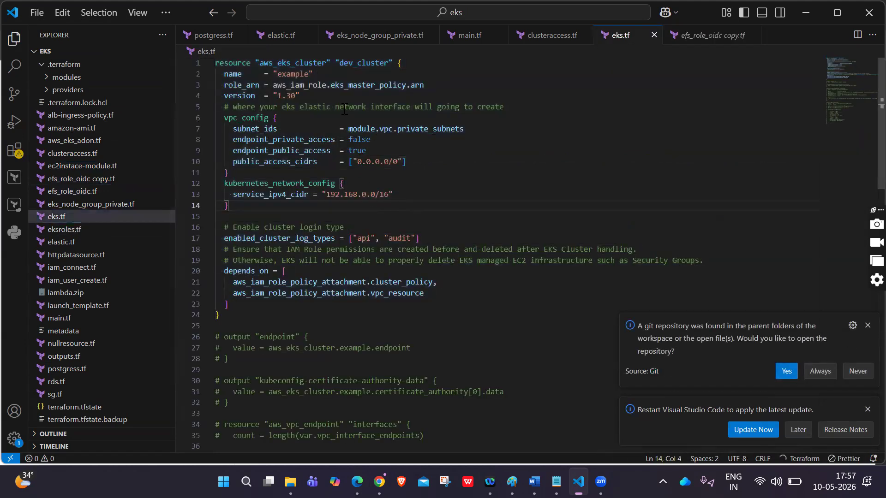
{"action": "double_click", "coordinate": [307, 66]}
{"action": "scroll", "coordinate": [307, 66], "scroll_direction": "down", "scroll_amount": 10}
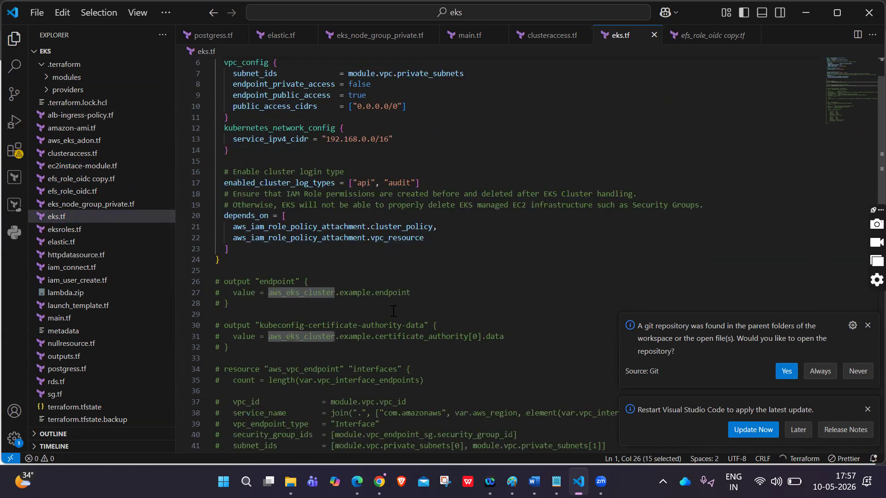
Open eks_node_group_private.tf and examine the instance_types and capacity_type settings of the node group.
{"action": "left_click", "coordinate": [69, 205]}
{"action": "double_click", "coordinate": [312, 151]}
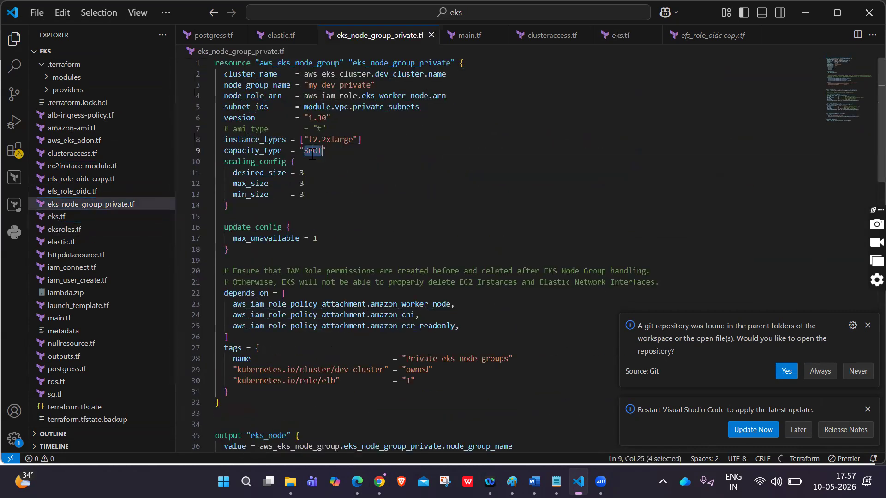
{"action": "mouse_move", "coordinate": [301, 152]}
{"action": "left_mouse_down"}
{"action": "mouse_move", "coordinate": [357, 140]}
{"action": "mouse_move", "coordinate": [305, 140]}
{"action": "left_mouse_up"}
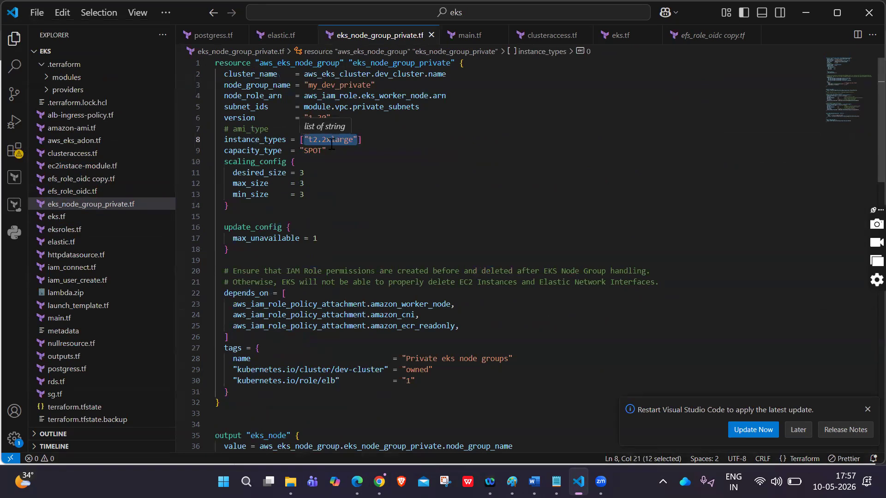
{"action": "left_click", "coordinate": [374, 146]}
{"action": "left_click_drag", "start_coordinate": [353, 140], "coordinate": [308, 139]}
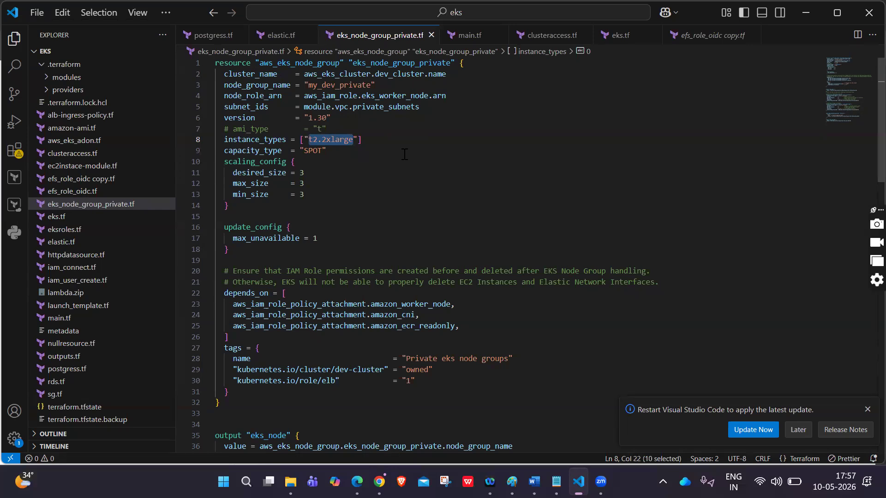
{"action": "left_click", "coordinate": [364, 146]}
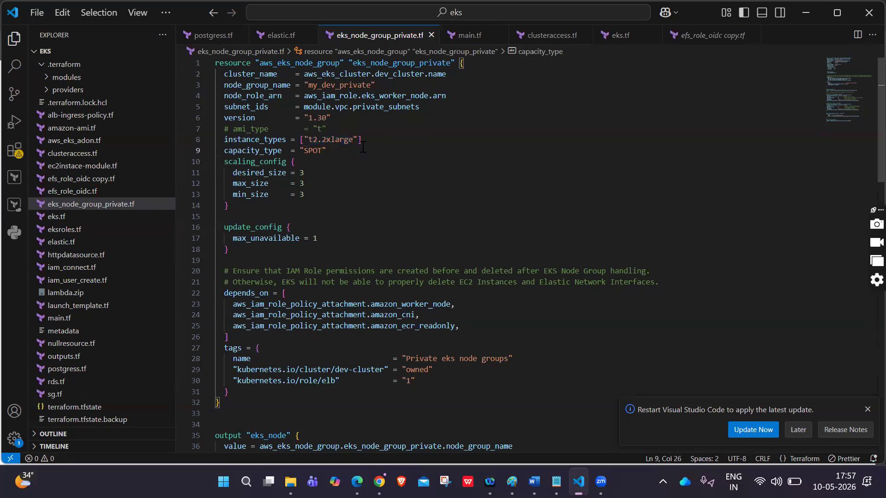
{"action": "double_click", "coordinate": [315, 151]}
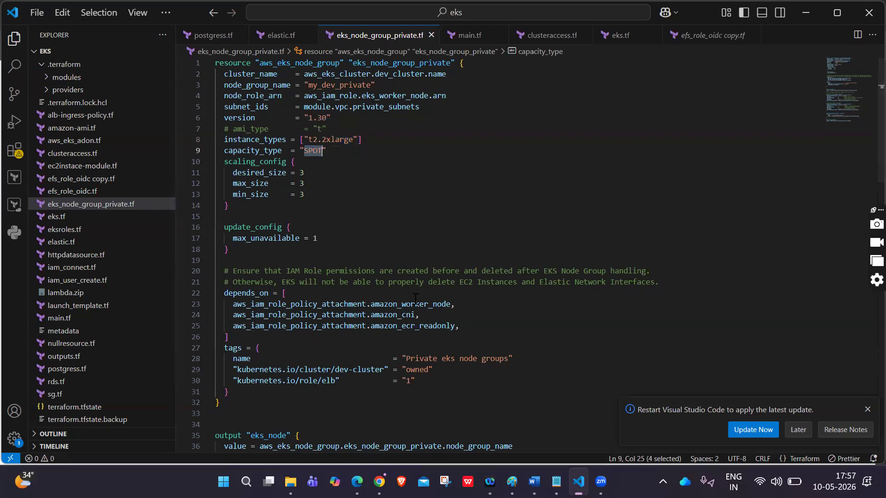
Replace the node group's capacity_type value with ON-DEMAND in eks_node_group_private.tf.
{"action": "left_click", "coordinate": [314, 152]}
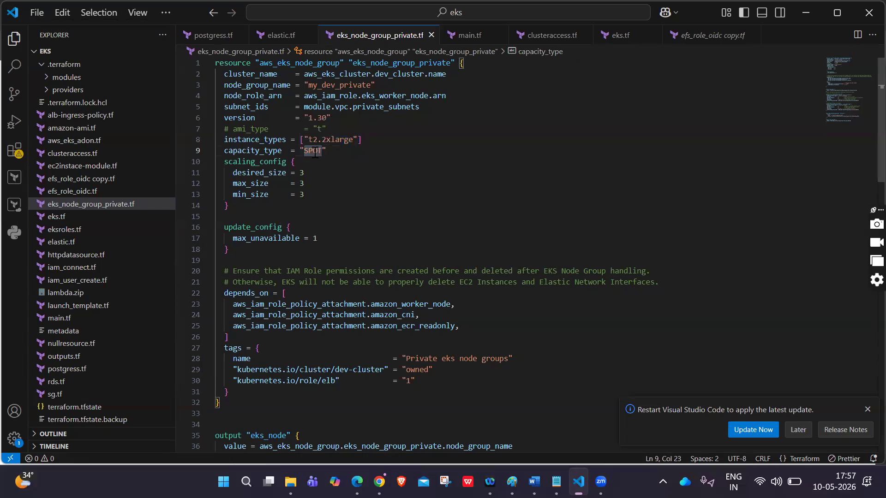
{"action": "key", "text": "BackSpace"}
{"action": "key", "text": "Delete"}
{"action": "key", "text": "BackSpace"}
{"action": "key", "text": "BackSpace"}
{"action": "type", "text": "ON-DEMAN"}
{"action": "left_click_drag", "start_coordinate": [351, 149], "coordinate": [303, 151]}
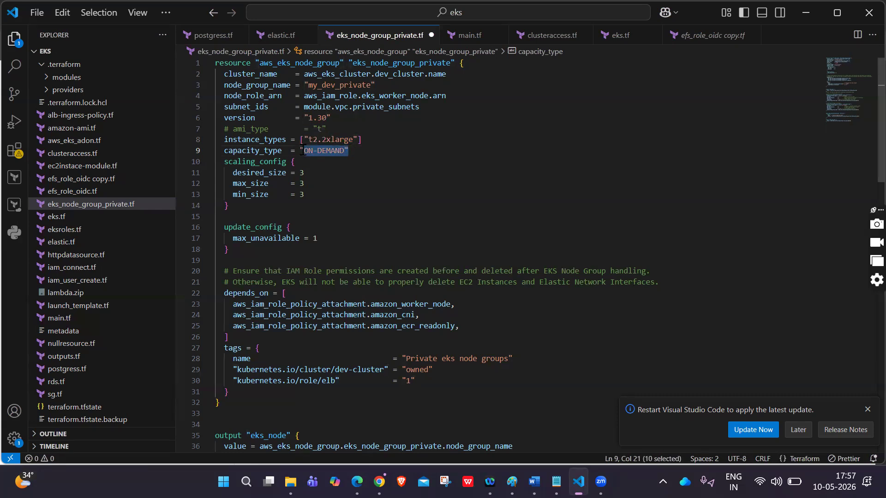
Undo the edit to the node group's capacity_type value.
{"action": "key", "text": "ctrl+z"}
{"action": "key", "text": "ctrl+z"}
{"action": "key", "text": "ctrl+z"}
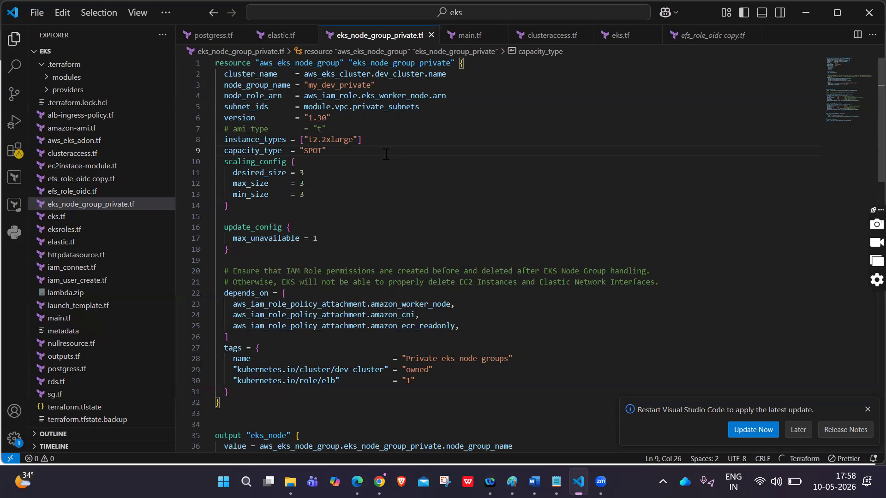
Highlight the node group configuration, switch back to the EC2 console in the browser, and open the Reserved Instances page.
{"action": "left_click_drag", "start_coordinate": [307, 194], "coordinate": [773, 49]}
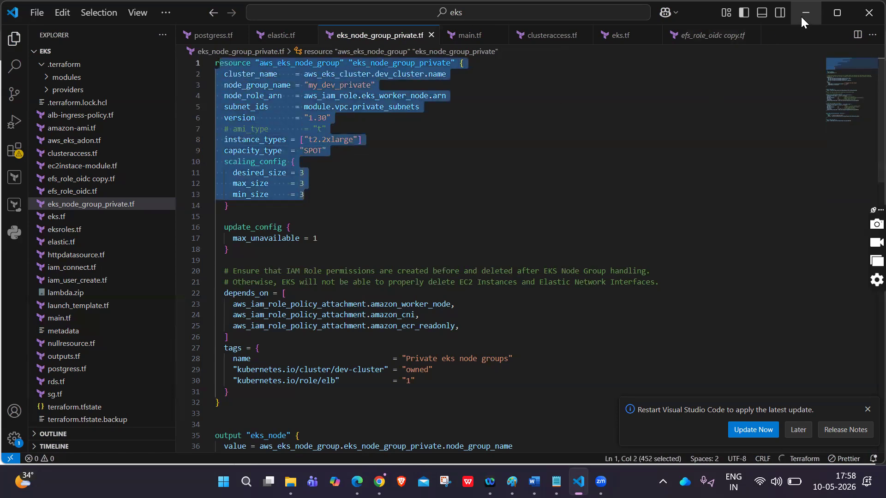
{"action": "left_click", "coordinate": [805, 12]}
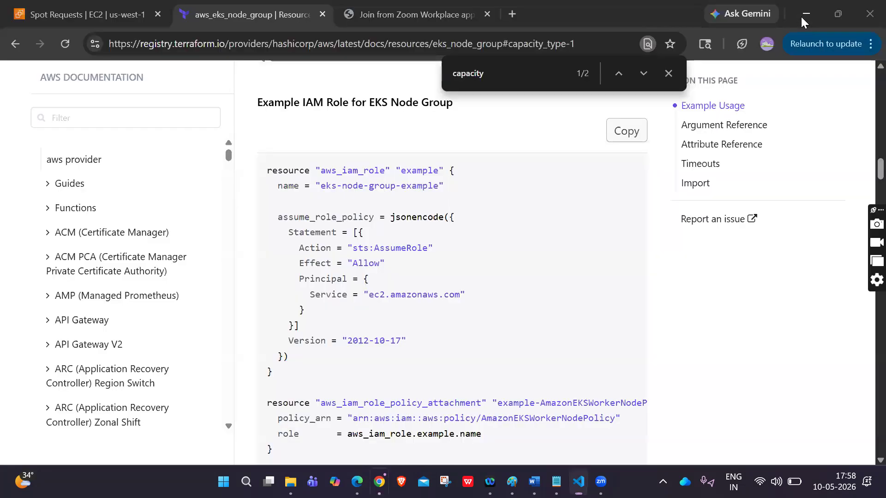
{"action": "left_click", "coordinate": [107, 21]}
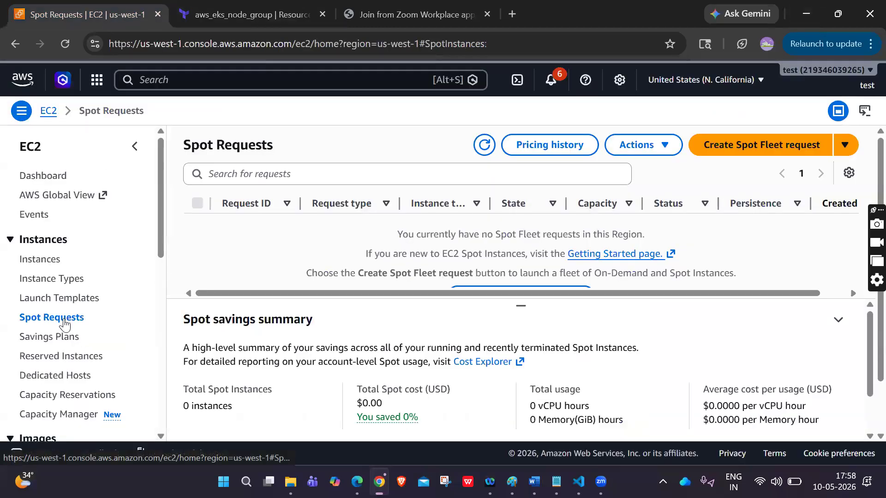
{"action": "scroll", "coordinate": [64, 325], "scroll_direction": "down", "scroll_amount": 2}
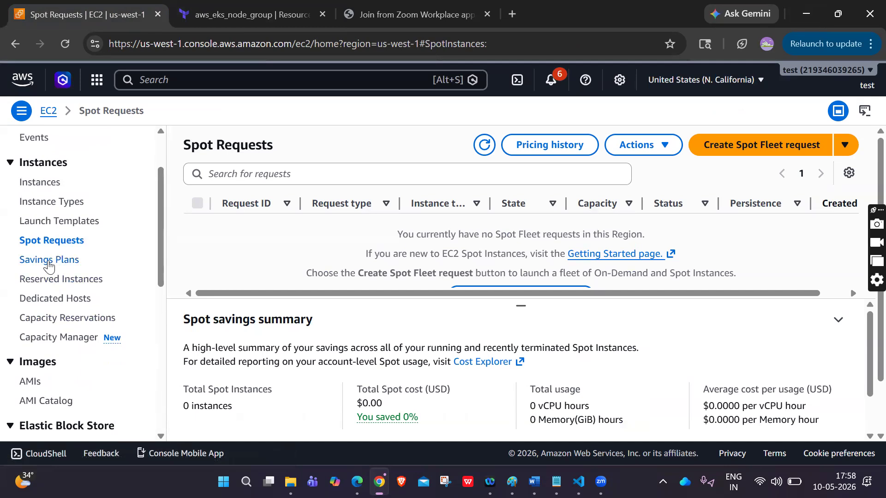
{"action": "left_click", "coordinate": [56, 279]}
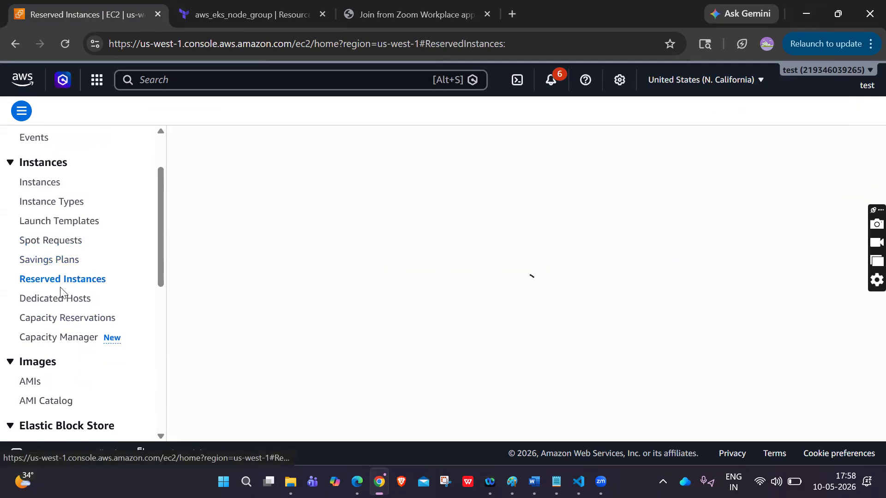
View the AMIs page in the EC2 console and open the Instances list.
{"action": "scroll", "coordinate": [63, 305], "scroll_direction": "down", "scroll_amount": 2}
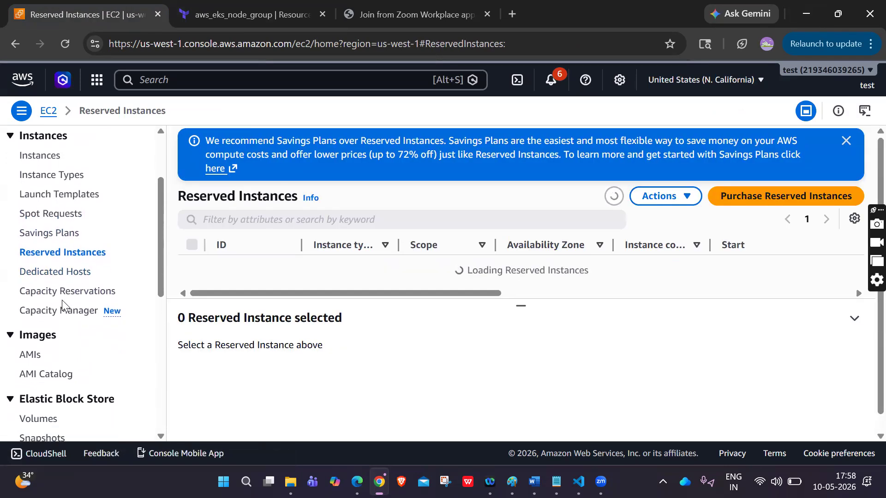
{"action": "left_click", "coordinate": [28, 290]}
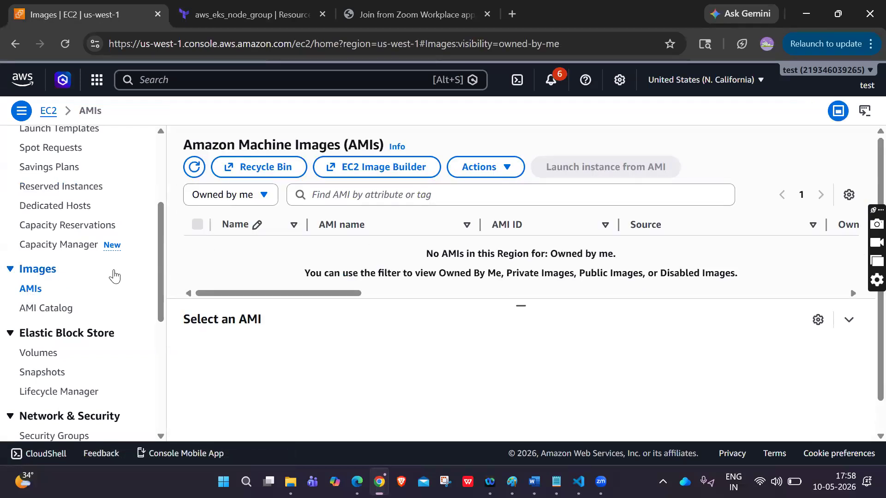
{"action": "left_click", "coordinate": [36, 296]}
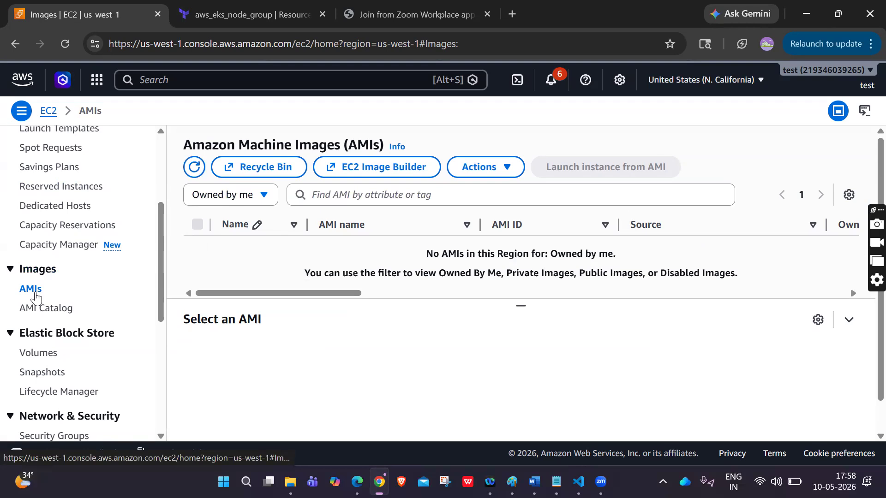
{"action": "scroll", "coordinate": [148, 243], "scroll_direction": "up", "scroll_amount": 4}
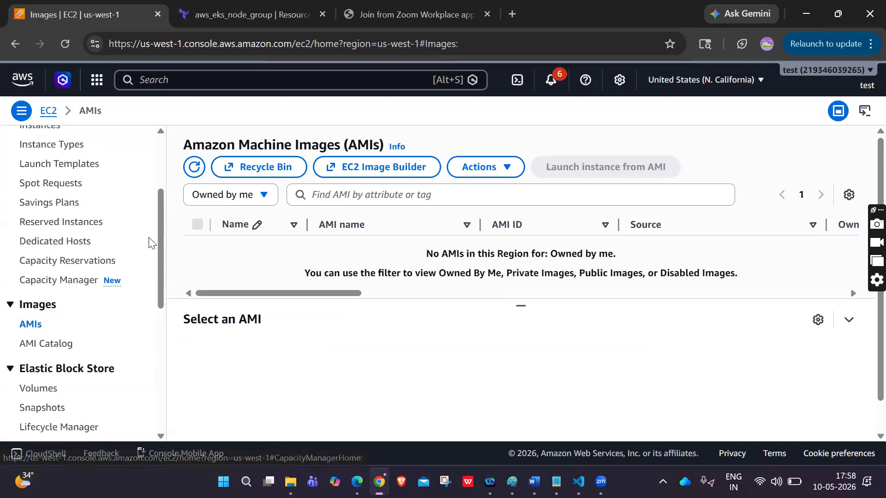
{"action": "left_click", "coordinate": [39, 258]}
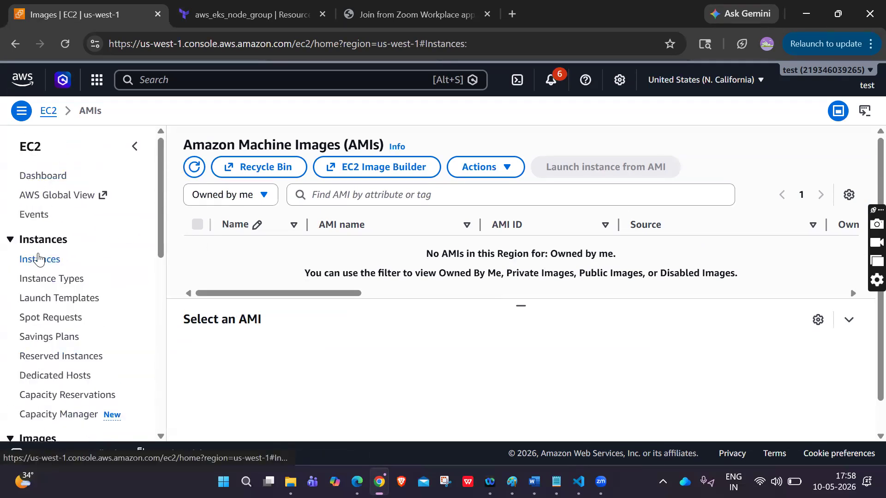
Open the Launch an instance form and examine the Application and OS Images (Amazon Machine Image) section with its quick-start operating systems.
{"action": "left_click", "coordinate": [739, 152]}
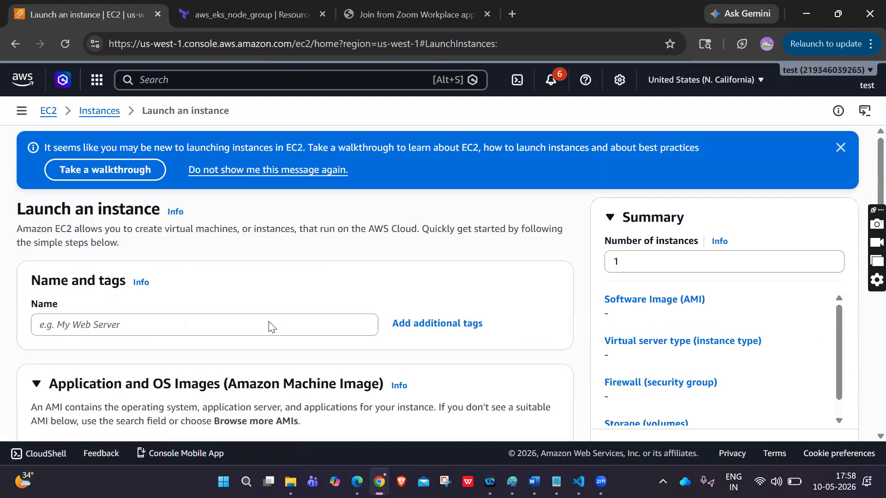
{"action": "scroll", "coordinate": [269, 326], "scroll_direction": "down", "scroll_amount": 5}
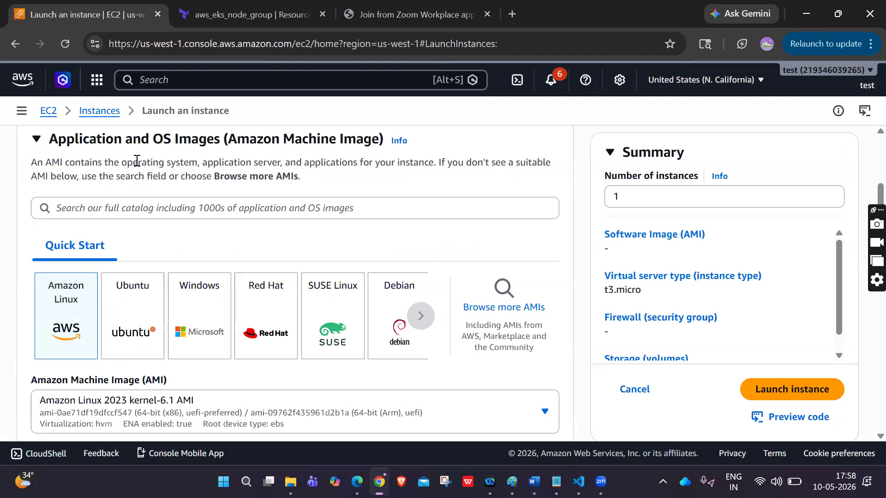
{"action": "left_click_drag", "start_coordinate": [58, 140], "coordinate": [219, 150]}
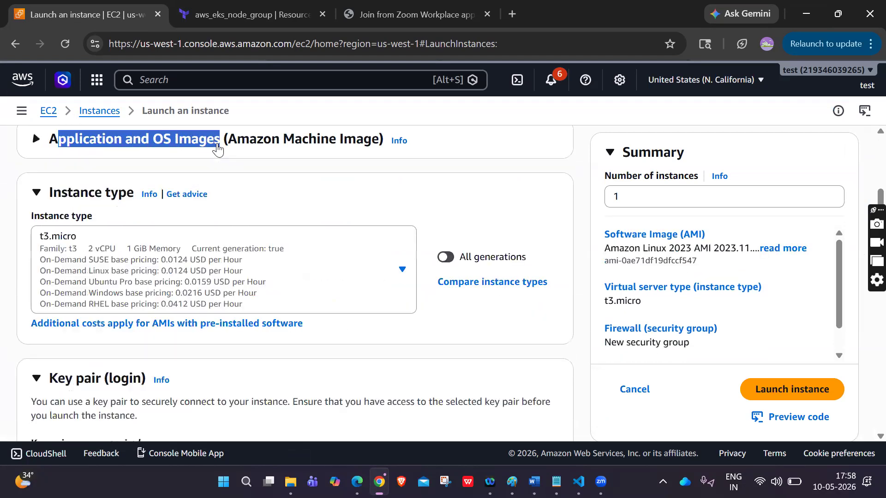
{"action": "scroll", "coordinate": [227, 149], "scroll_direction": "up", "scroll_amount": 2}
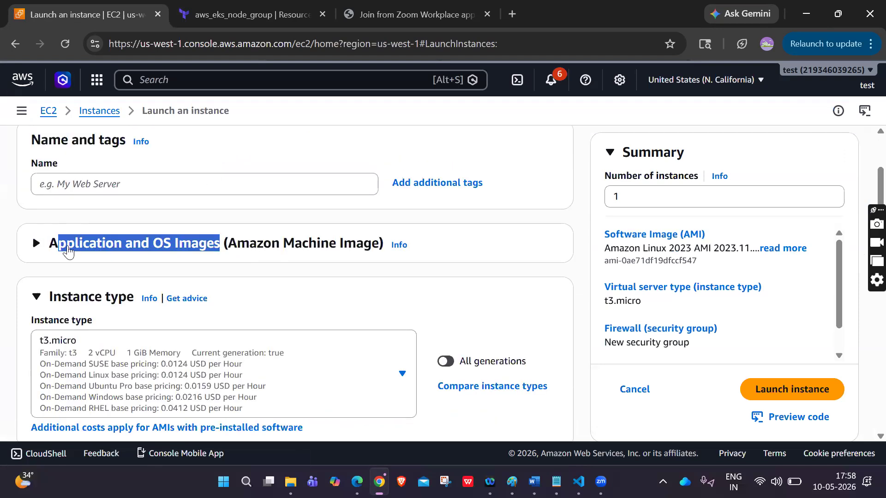
{"action": "left_click", "coordinate": [37, 249]}
{"action": "left_click", "coordinate": [37, 245]}
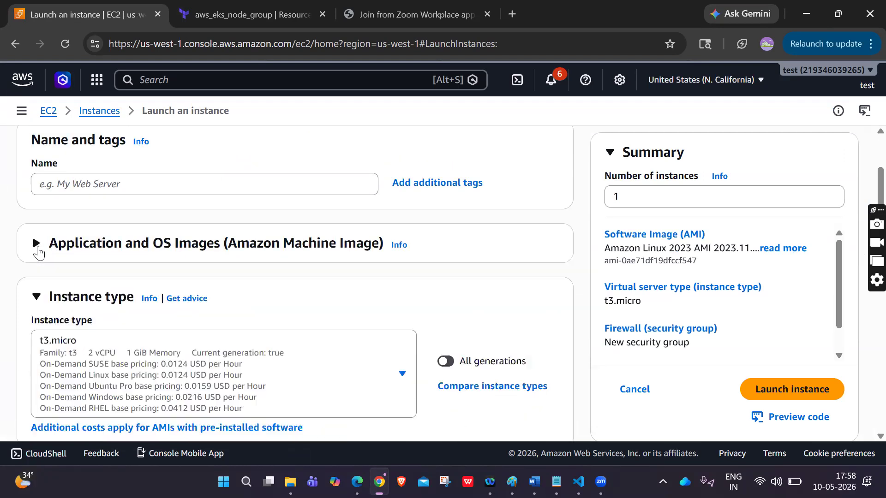
{"action": "left_click", "coordinate": [37, 245]}
{"action": "scroll", "coordinate": [38, 253], "scroll_direction": "down", "scroll_amount": 2}
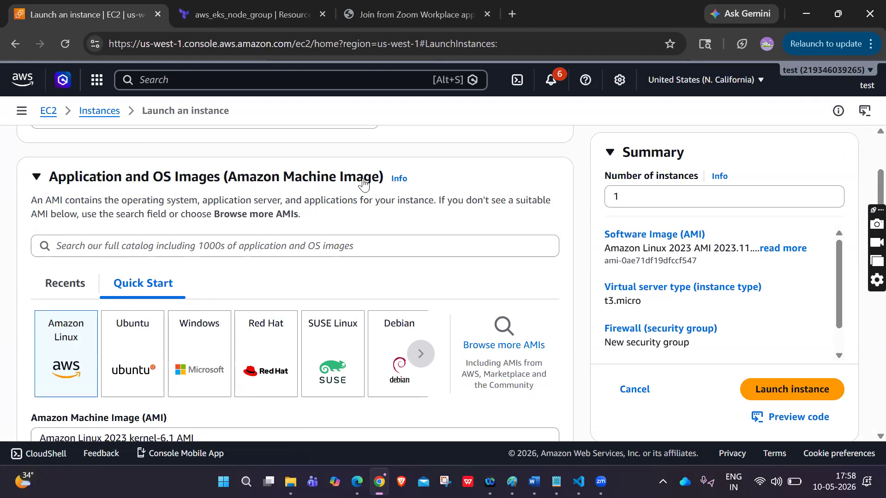
{"action": "scroll", "coordinate": [372, 182], "scroll_direction": "down", "scroll_amount": 2}
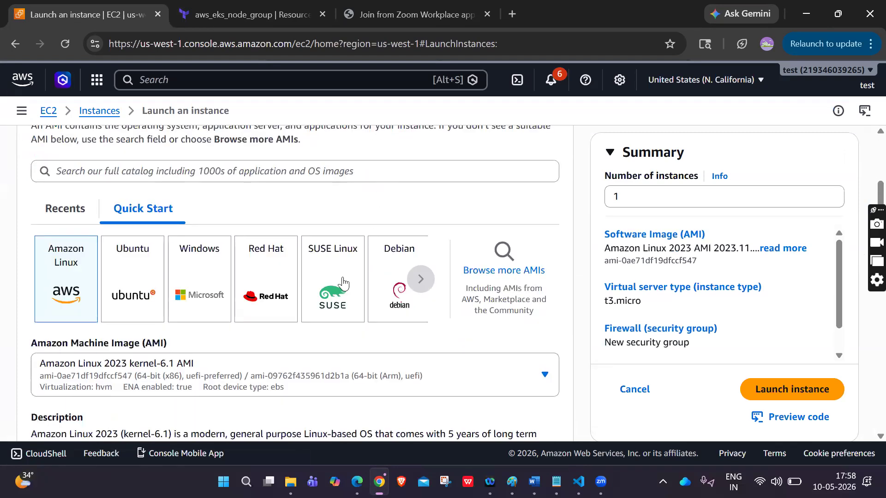
{"action": "left_click", "coordinate": [421, 287]}
Duplicate the Launch an instance browser tab and open the AMIs page in the duplicate.
{"action": "right_click", "coordinate": [135, 24]}
{"action": "left_click", "coordinate": [167, 149]}
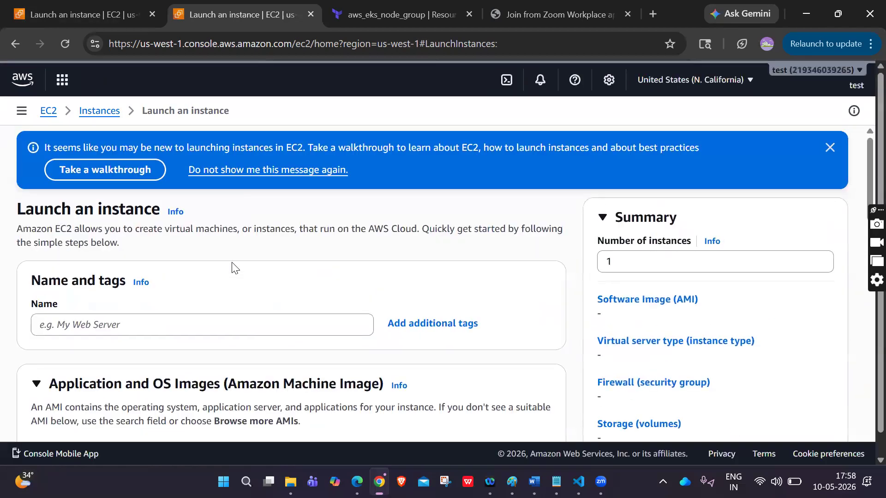
{"action": "left_click", "coordinate": [111, 115]}
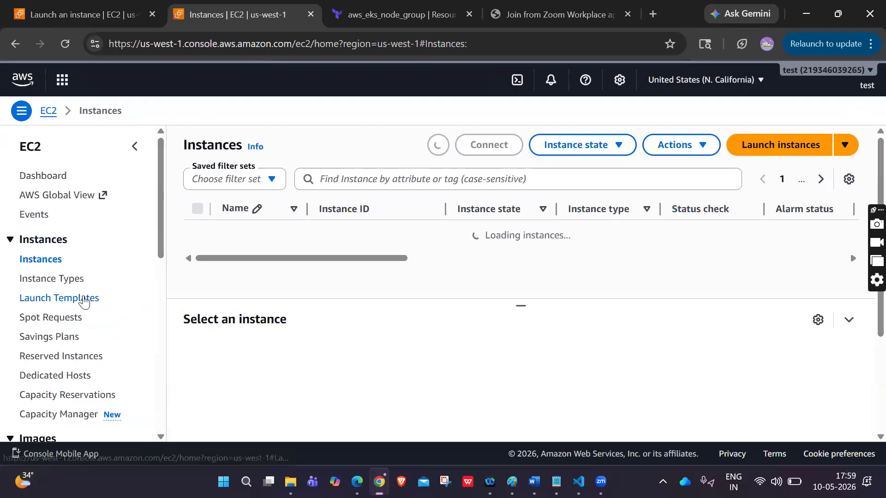
{"action": "scroll", "coordinate": [84, 302], "scroll_direction": "down", "scroll_amount": 5}
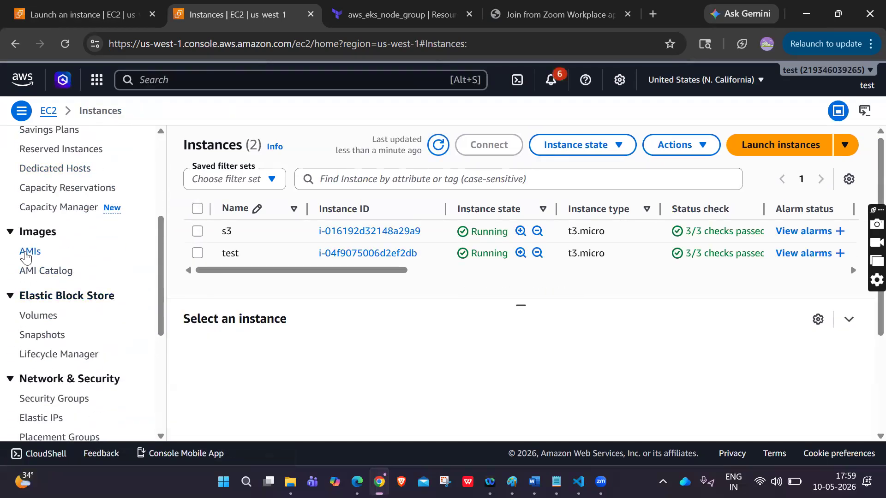
{"action": "left_click", "coordinate": [27, 254]}
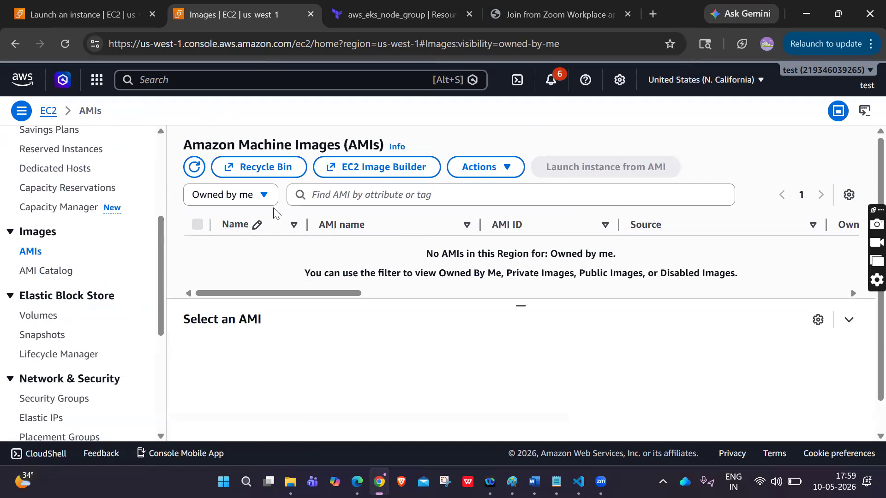
Filter the AMIs to Public images and open the details of the websoft9-appstore Ubuntu image.
{"action": "left_click", "coordinate": [210, 204]}
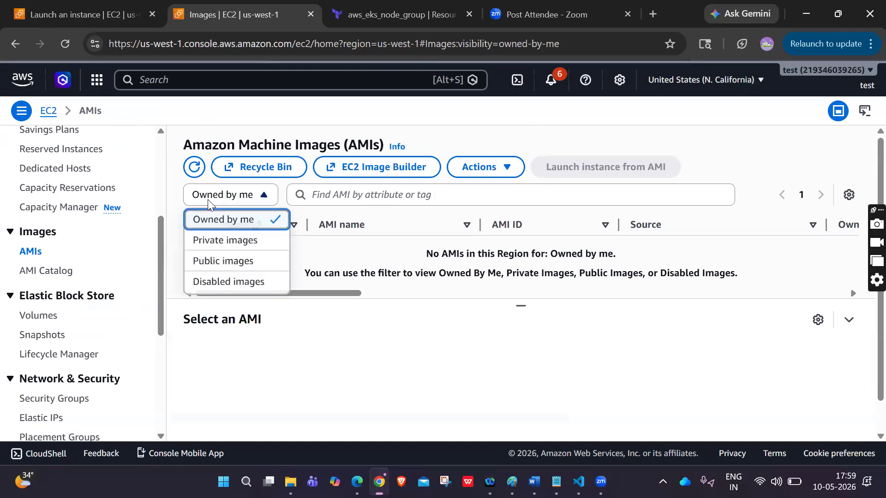
{"action": "left_click", "coordinate": [215, 262]}
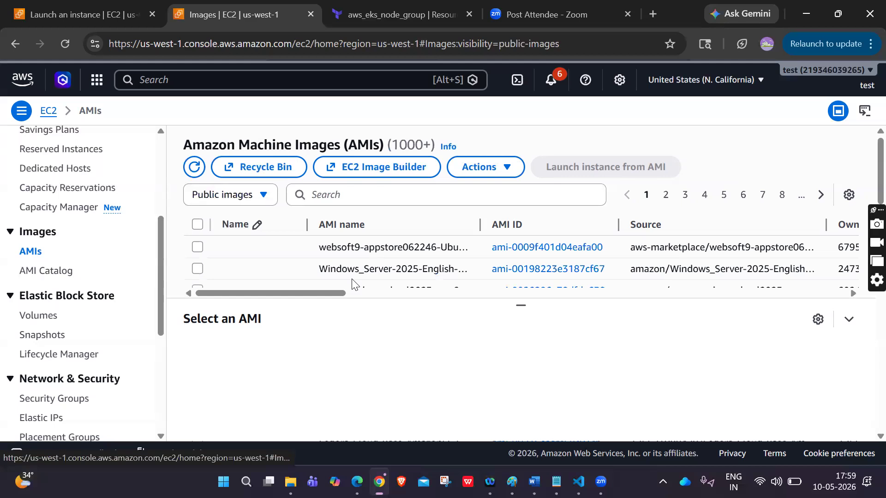
{"action": "left_click", "coordinate": [534, 248]}
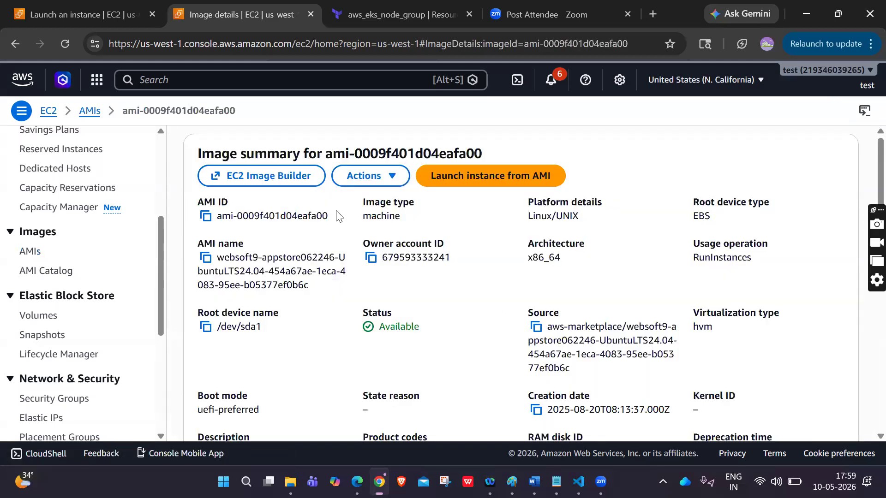
Return to the public AMIs list, open EC2 Image Builder in a separate browser tab, and browse the public images.
{"action": "left_click", "coordinate": [26, 253]}
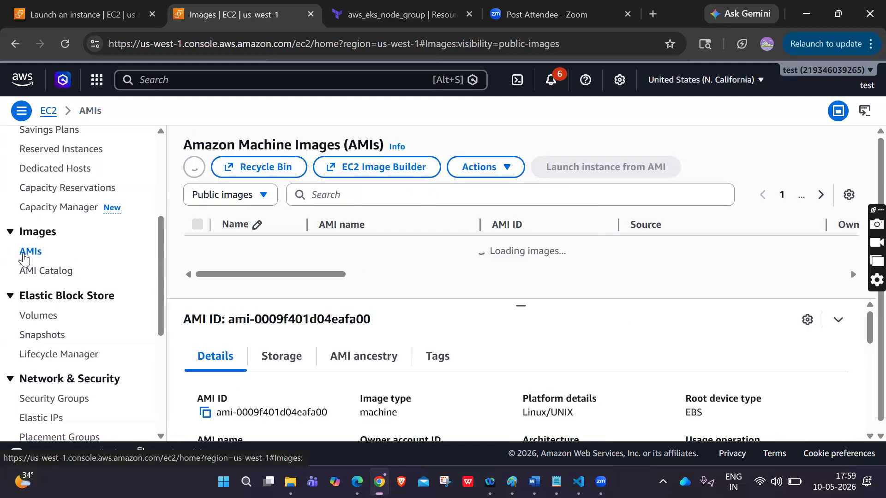
{"action": "left_click", "coordinate": [363, 174]}
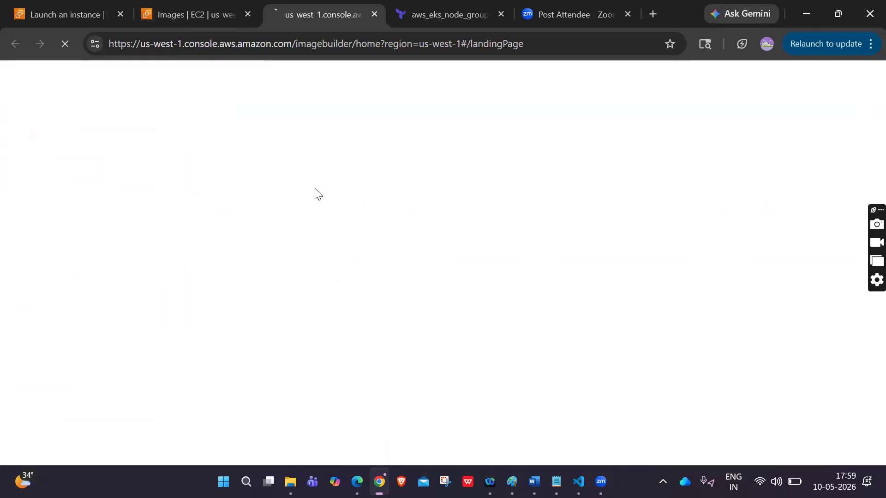
{"action": "left_click", "coordinate": [203, 18]}
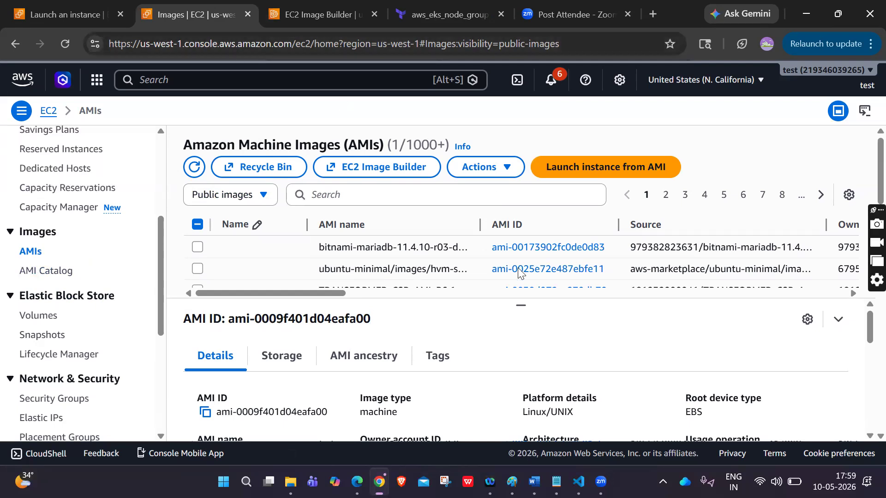
{"action": "scroll", "coordinate": [545, 259], "scroll_direction": "down", "scroll_amount": 6}
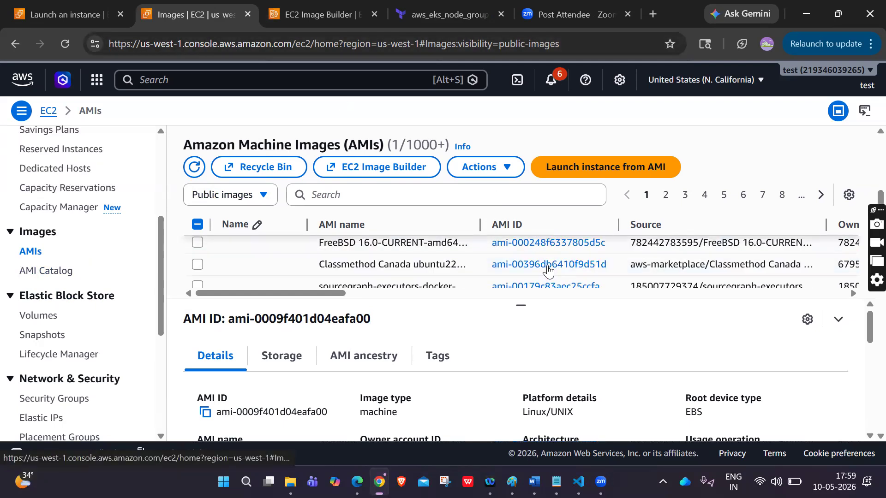
{"action": "scroll", "coordinate": [548, 269], "scroll_direction": "up", "scroll_amount": 8}
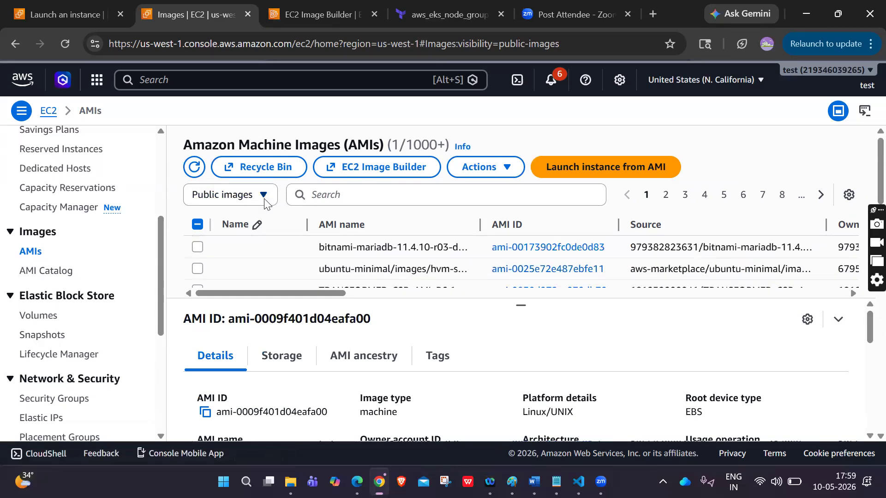
Filter the AMIs to Owned by me and view the account details.
{"action": "left_click", "coordinate": [231, 194]}
{"action": "left_click", "coordinate": [241, 221]}
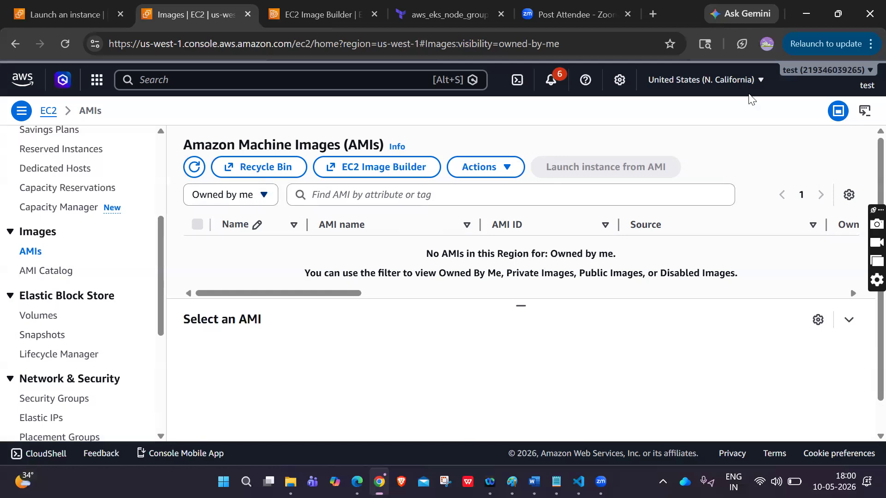
{"action": "left_click", "coordinate": [803, 70]}
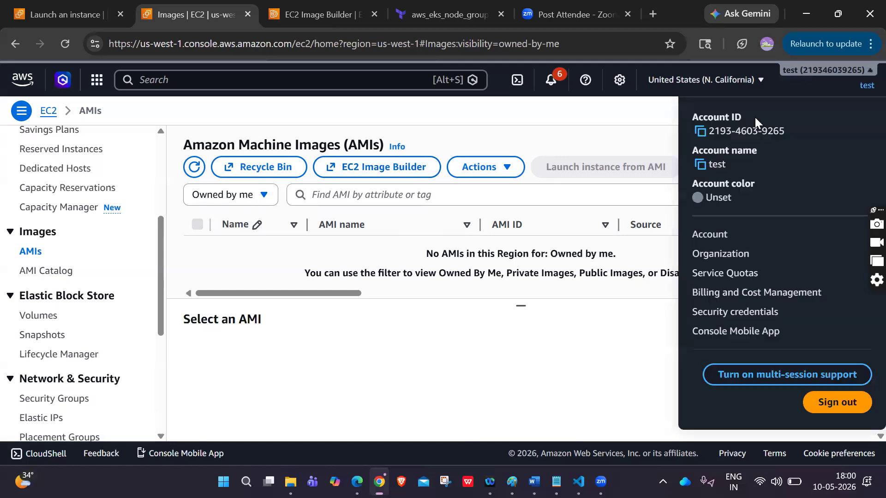
{"action": "left_click", "coordinate": [399, 250]}
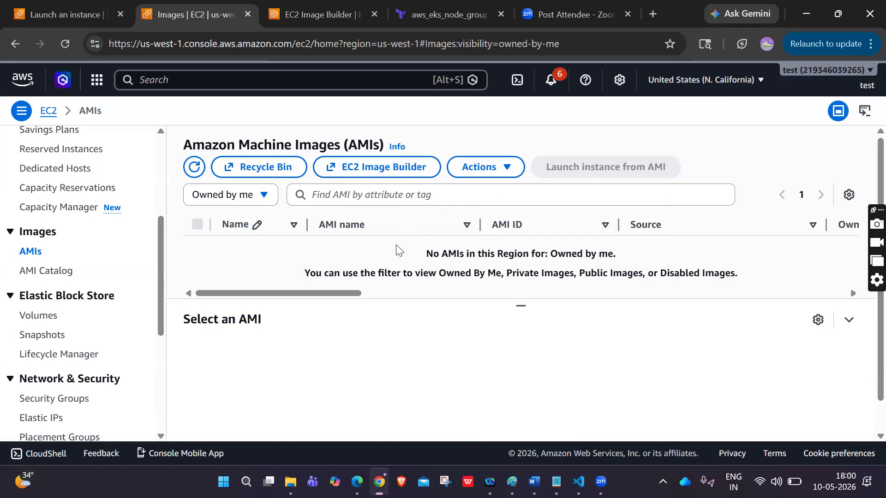
Start a new image pipeline in EC2 Image Builder with the name test and the description na.
{"action": "left_click", "coordinate": [322, 22]}
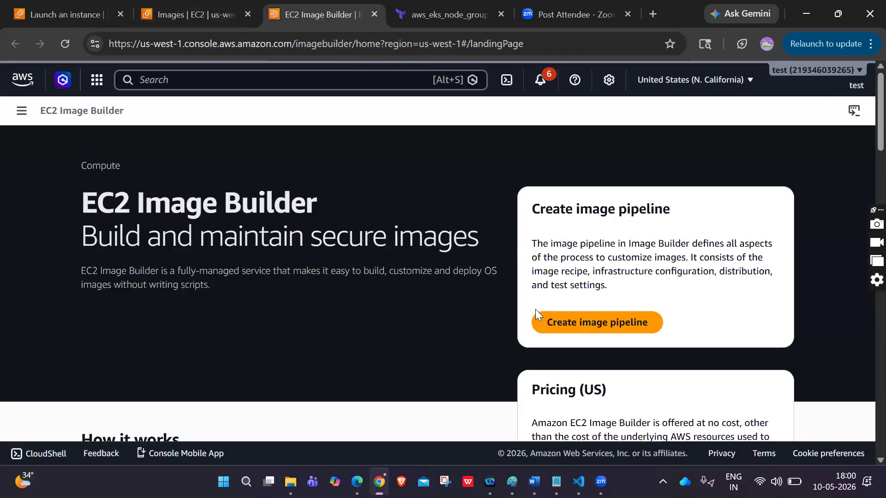
{"action": "left_click", "coordinate": [554, 322]}
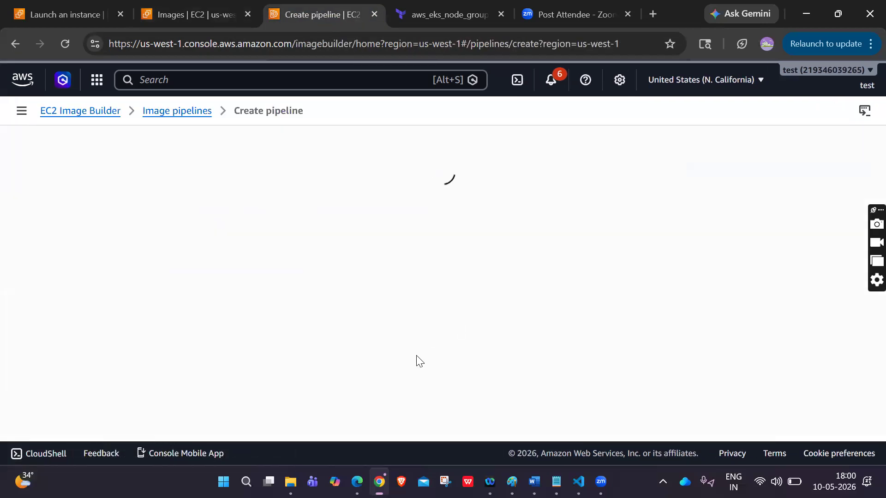
{"action": "left_click", "coordinate": [360, 248]}
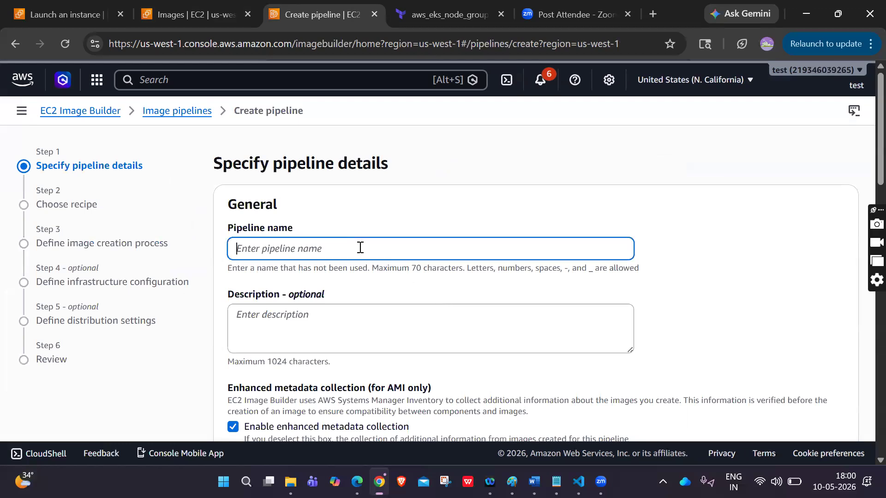
{"action": "type", "text": "test"}
{"action": "scroll", "coordinate": [323, 231], "scroll_direction": "down", "scroll_amount": 3}
{"action": "left_click", "coordinate": [304, 192]}
{"action": "type", "text": "na"}
{"action": "scroll", "coordinate": [305, 192], "scroll_direction": "down", "scroll_amount": 1}
{"action": "scroll", "coordinate": [300, 203], "scroll_direction": "down", "scroll_amount": 1}
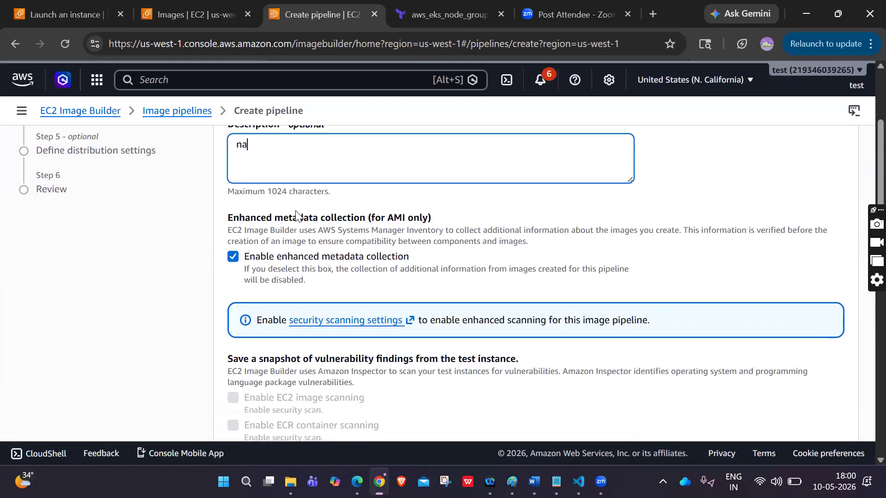
Set the pipeline's build schedule to Manual, view its logging configuration, and leave the pipeline form without saving.
{"action": "scroll", "coordinate": [290, 251], "scroll_direction": "down", "scroll_amount": 6}
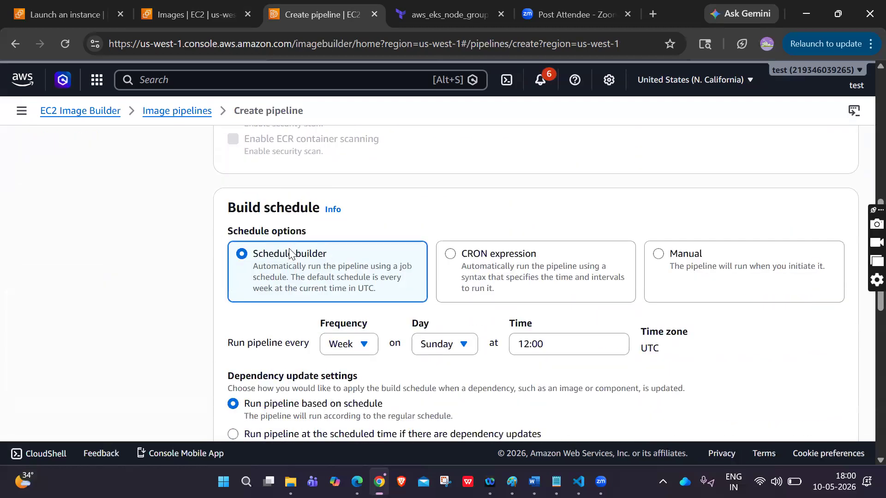
{"action": "left_click", "coordinate": [666, 261]}
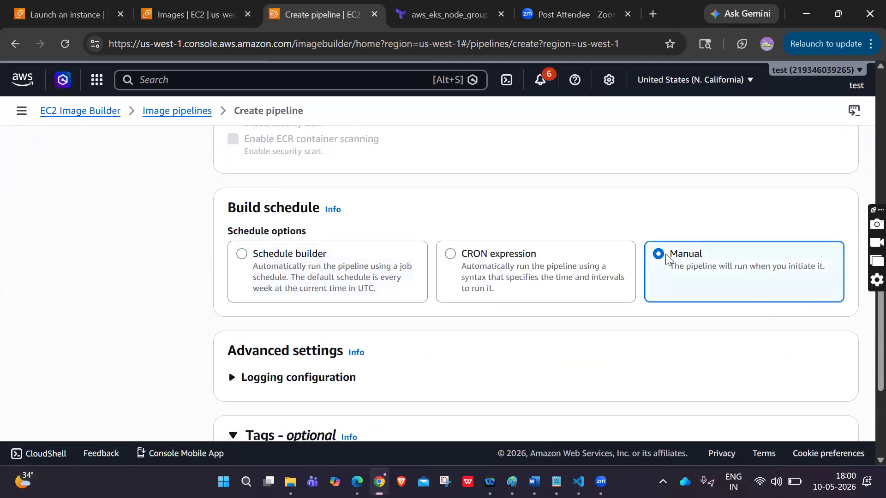
{"action": "scroll", "coordinate": [668, 260], "scroll_direction": "down", "scroll_amount": 2}
{"action": "right_click", "coordinate": [326, 265]}
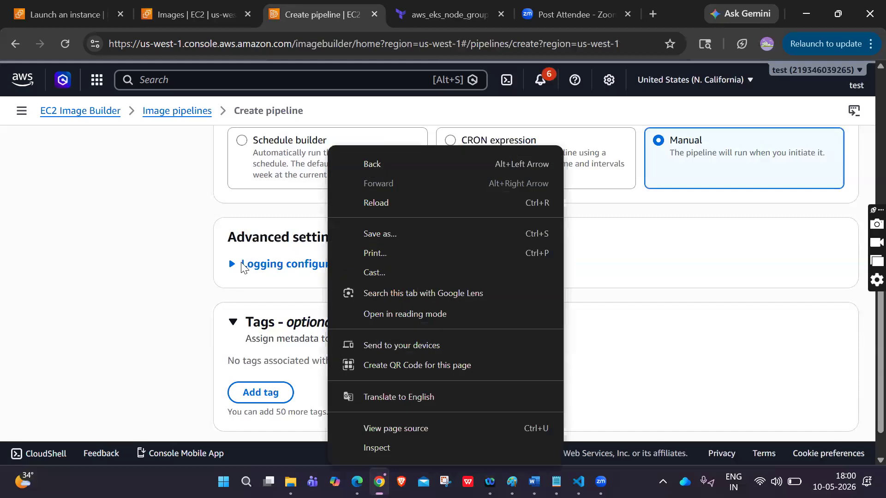
{"action": "left_click", "coordinate": [229, 268]}
{"action": "scroll", "coordinate": [230, 269], "scroll_direction": "down", "scroll_amount": 1}
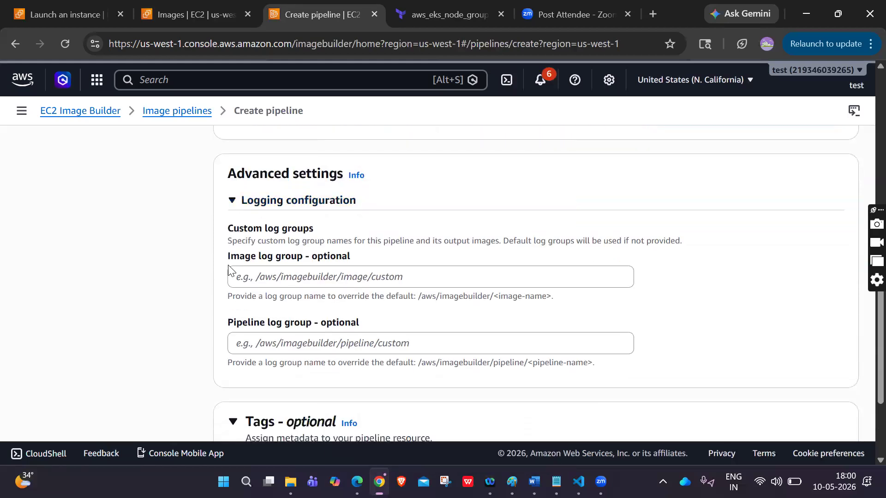
{"action": "scroll", "coordinate": [229, 268], "scroll_direction": "down", "scroll_amount": 10}
{"action": "left_click", "coordinate": [107, 111]}
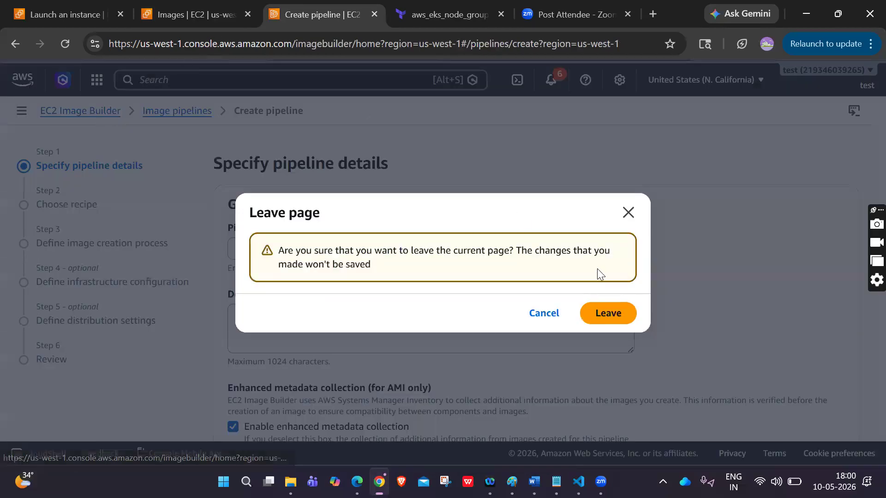
{"action": "left_click", "coordinate": [608, 314]}
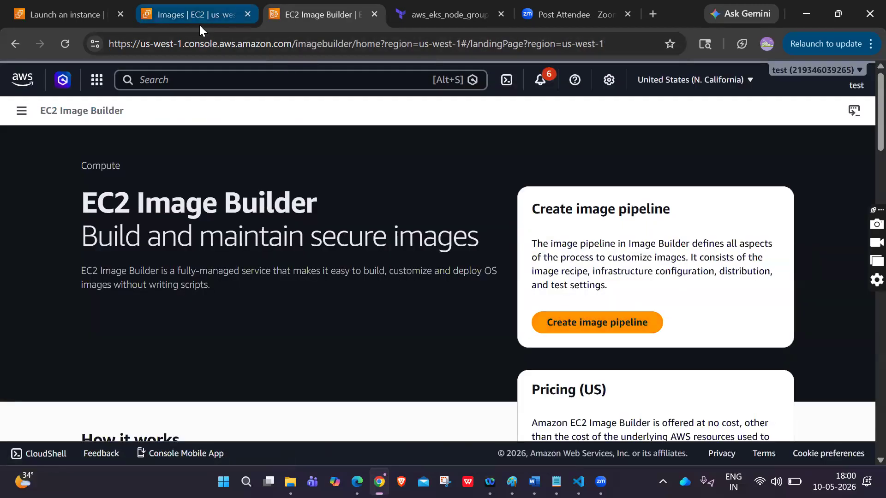
Switch back to the AMIs page and list the Public images again.
{"action": "left_click", "coordinate": [199, 28]}
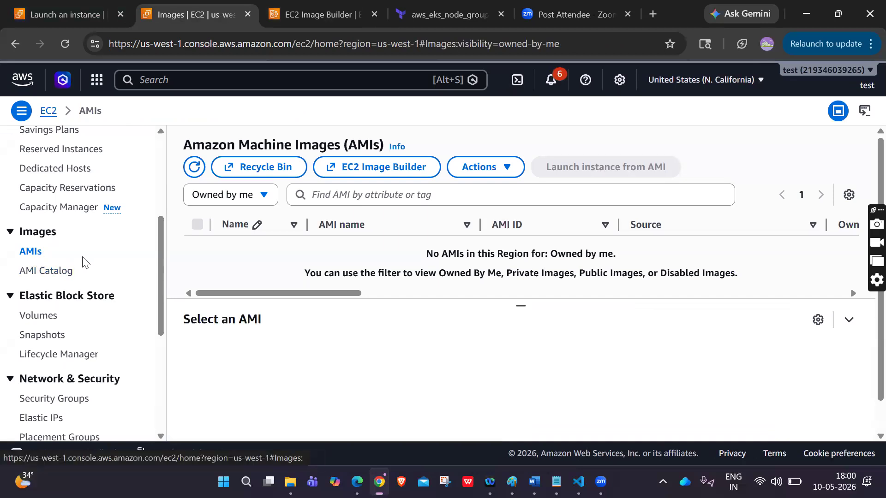
{"action": "left_click", "coordinate": [262, 195]}
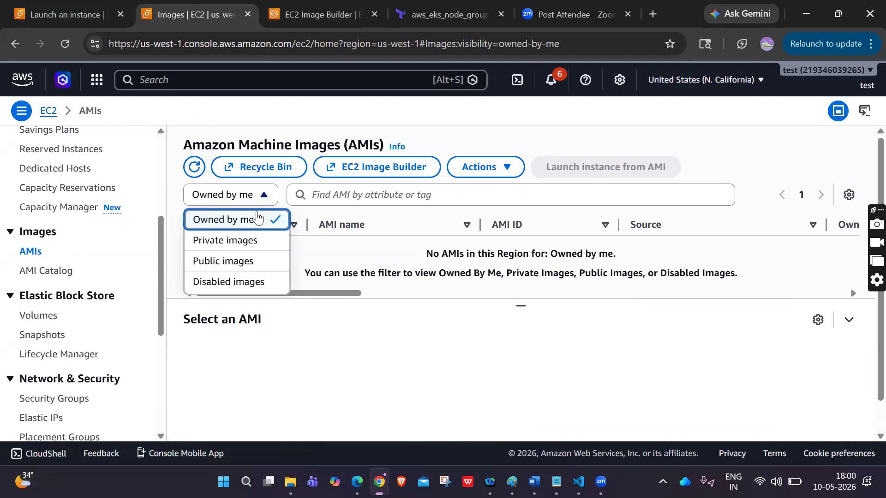
{"action": "left_click", "coordinate": [236, 262]}
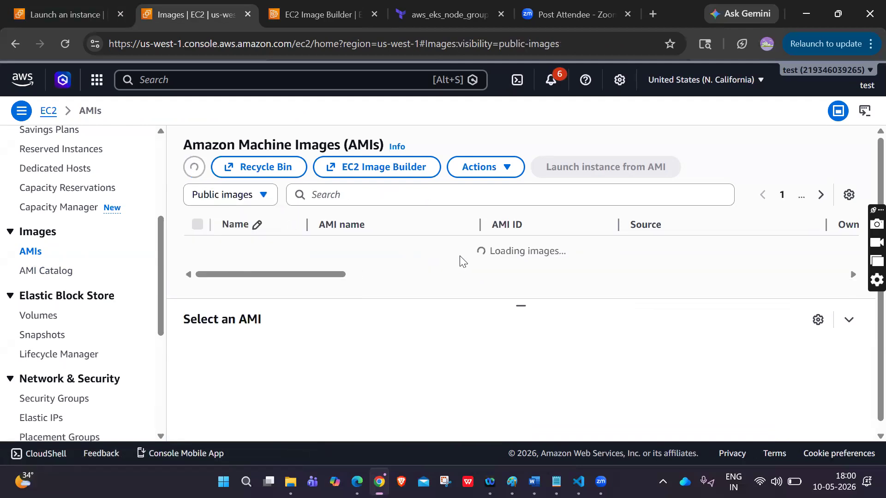
Check the EC2 Image Builder landing page, return to the AMIs page, and close the Image Builder page.
{"action": "left_click", "coordinate": [322, 22]}
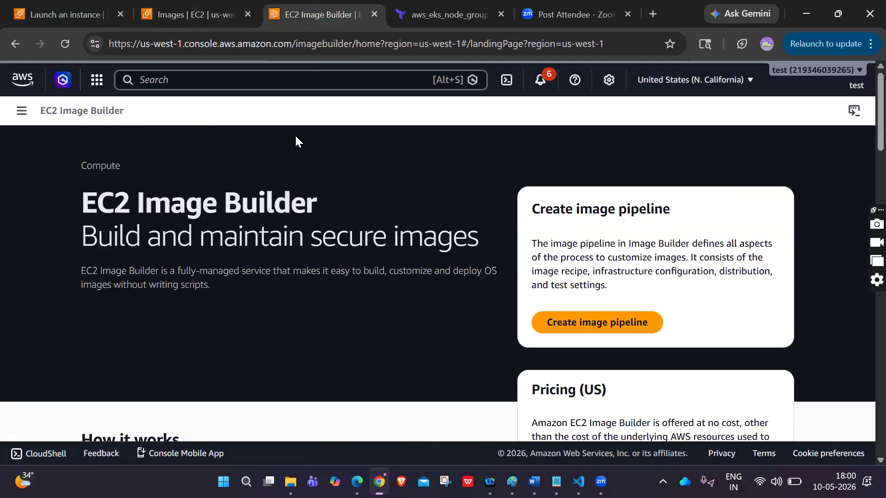
{"action": "left_click", "coordinate": [215, 16]}
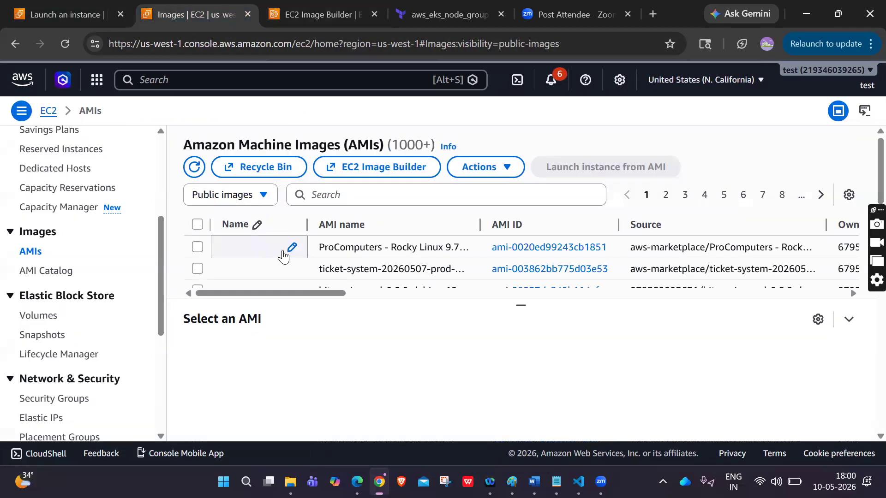
{"action": "left_click", "coordinate": [374, 15]}
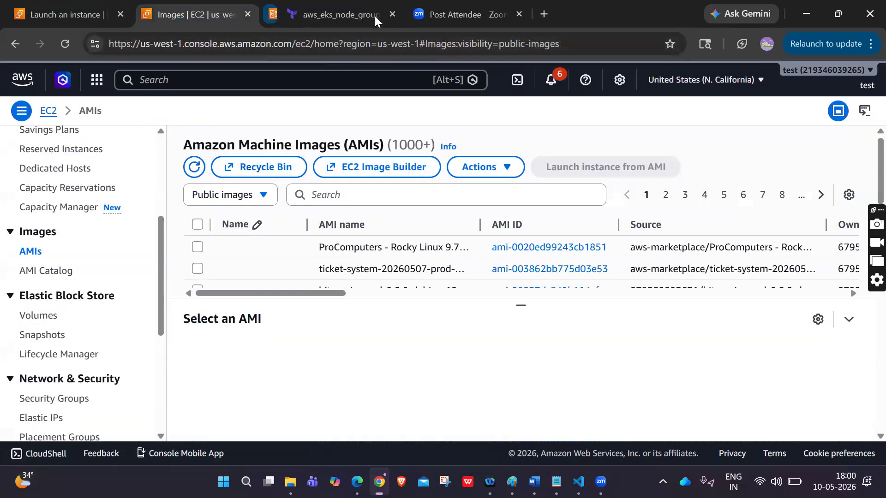
Open the Elastic Block Store volumes list, select the second volume, and view its columns.
{"action": "scroll", "coordinate": [51, 309], "scroll_direction": "down", "scroll_amount": 1}
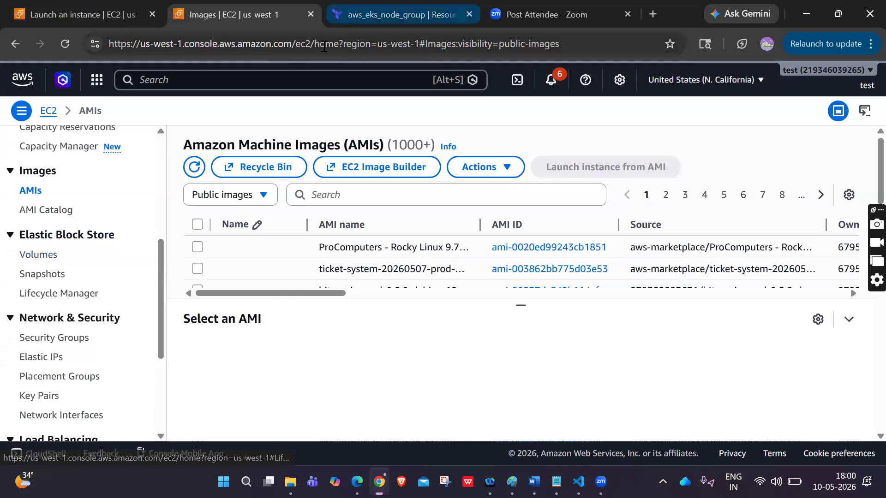
{"action": "left_click", "coordinate": [38, 256]}
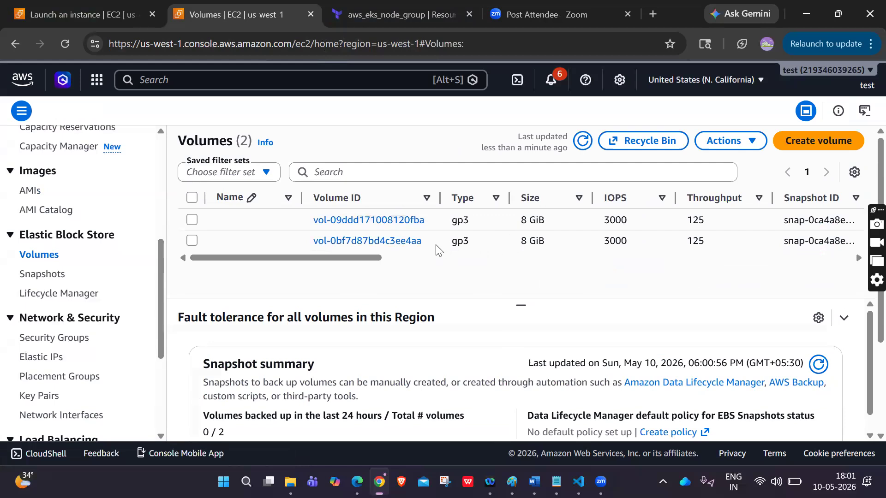
{"action": "left_click_drag", "start_coordinate": [428, 249], "coordinate": [313, 246]}
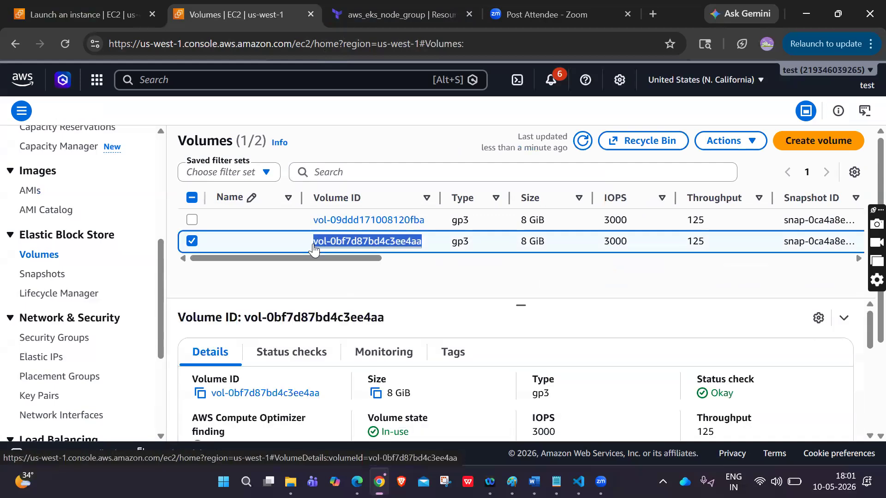
{"action": "scroll", "coordinate": [37, 230], "scroll_direction": "up", "scroll_amount": 5}
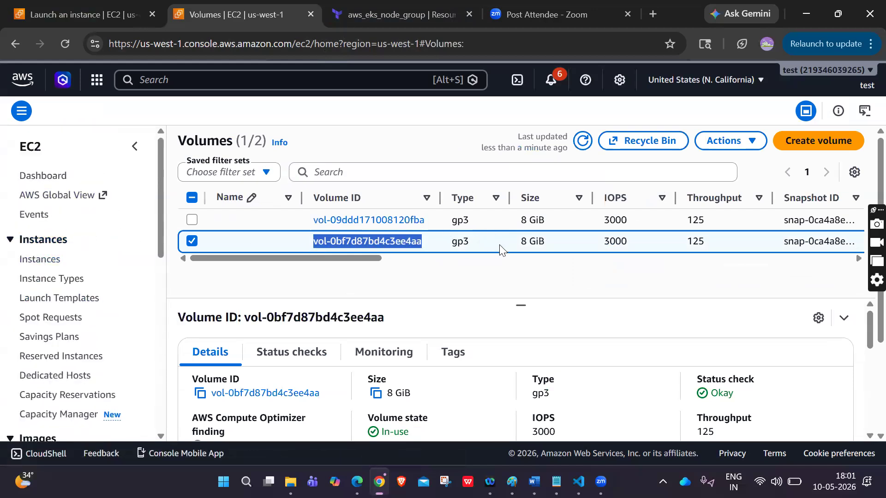
{"action": "scroll", "coordinate": [500, 249], "scroll_direction": "right", "scroll_amount": 3}
{"action": "scroll", "coordinate": [500, 249], "scroll_direction": "left", "scroll_amount": 3}
Open the second volume's details and examine its type, Availability Zone, KMS key ID, and status checks.
{"action": "left_click", "coordinate": [406, 245]}
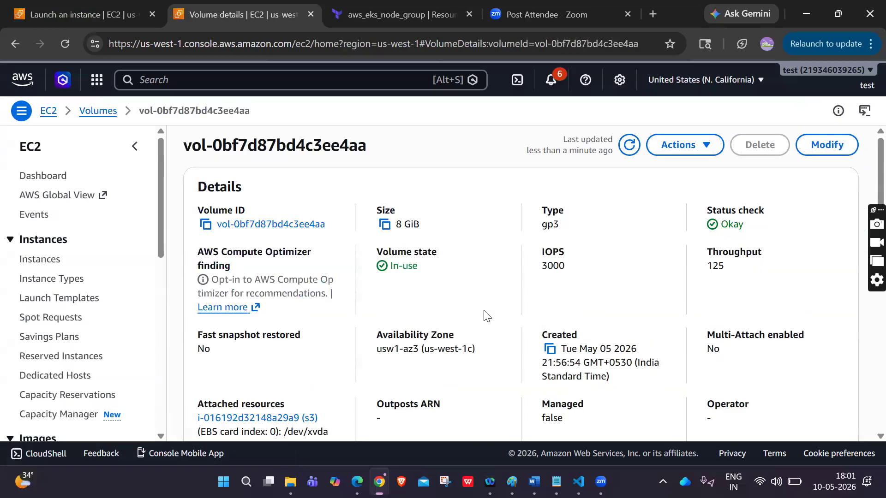
{"action": "left_click_drag", "start_coordinate": [534, 203], "coordinate": [572, 208]}
{"action": "scroll", "coordinate": [621, 267], "scroll_direction": "down", "scroll_amount": 1}
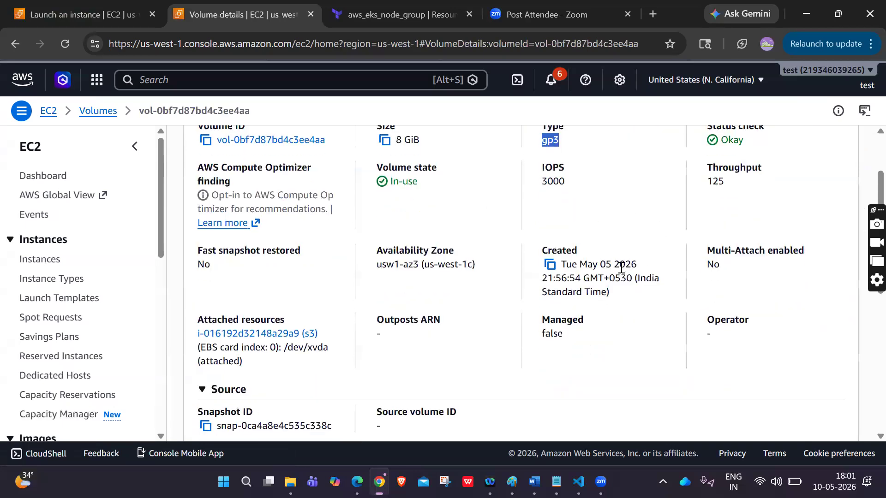
{"action": "left_click_drag", "start_coordinate": [376, 267], "coordinate": [489, 268]}
{"action": "scroll", "coordinate": [488, 267], "scroll_direction": "down", "scroll_amount": 2}
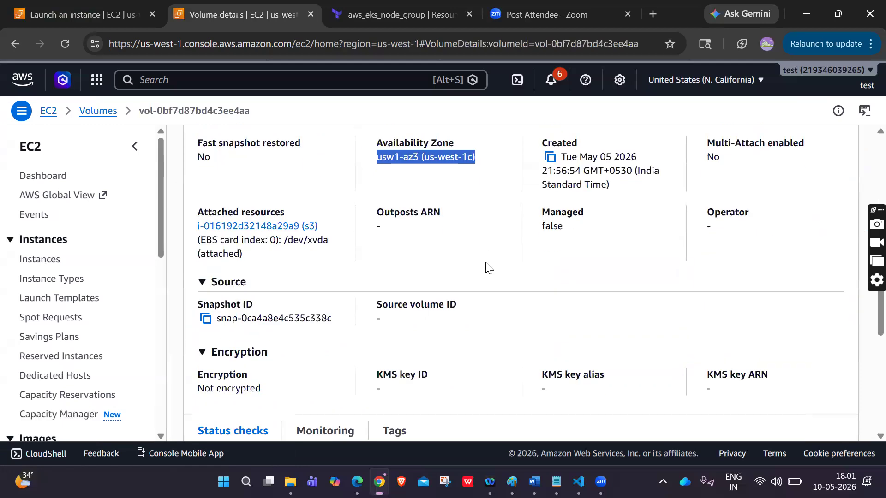
{"action": "scroll", "coordinate": [488, 267], "scroll_direction": "down", "scroll_amount": 3}
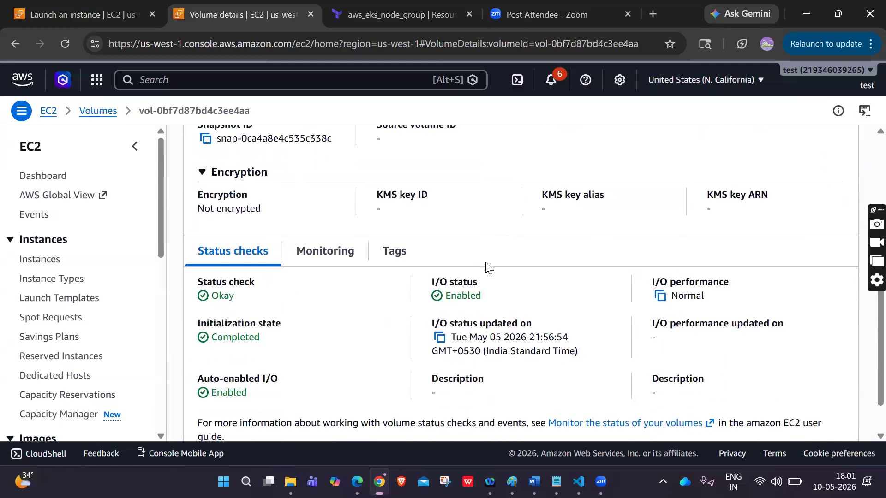
{"action": "left_click_drag", "start_coordinate": [365, 196], "coordinate": [424, 197]}
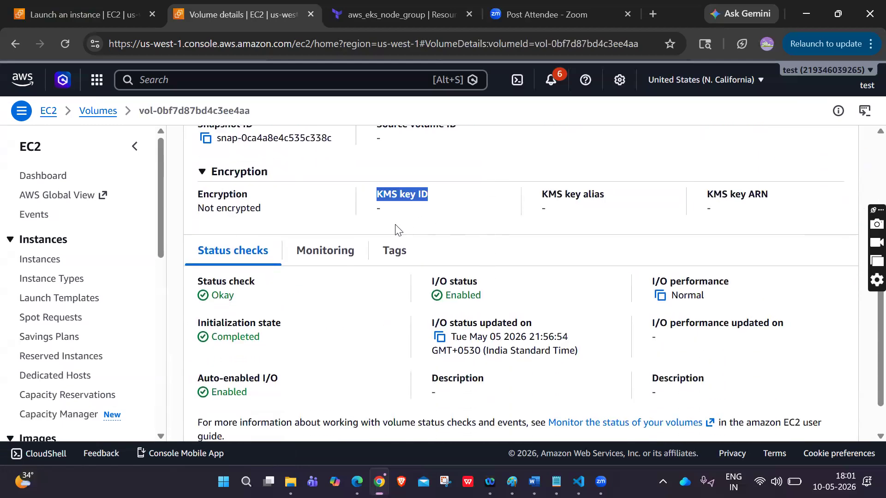
{"action": "scroll", "coordinate": [397, 229], "scroll_direction": "down", "scroll_amount": 1}
{"action": "scroll", "coordinate": [514, 237], "scroll_direction": "down", "scroll_amount": 1}
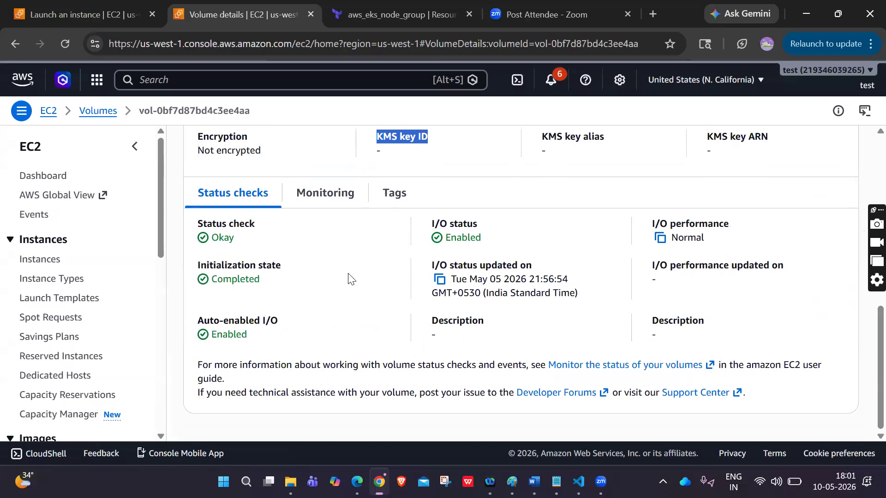
{"action": "scroll", "coordinate": [303, 259], "scroll_direction": "up", "scroll_amount": 5}
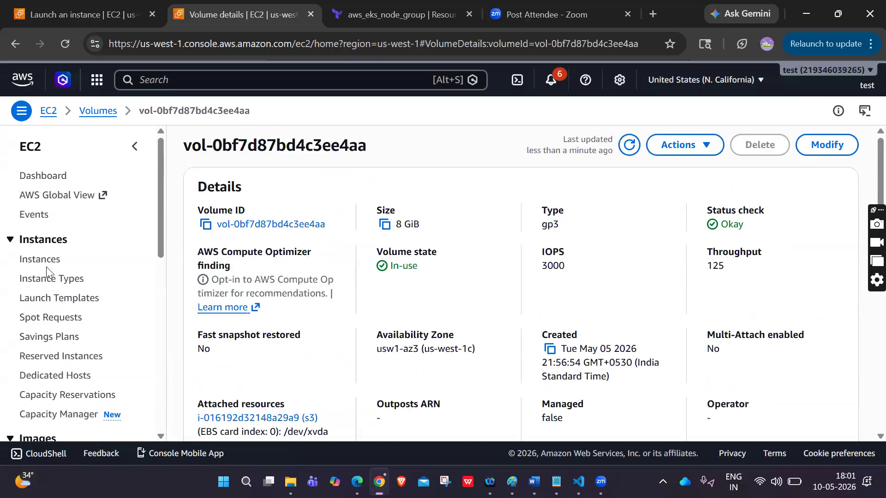
Open the Elastic Block Store snapshots list.
{"action": "scroll", "coordinate": [46, 268], "scroll_direction": "down", "scroll_amount": 3}
{"action": "scroll", "coordinate": [46, 267], "scroll_direction": "down", "scroll_amount": 1}
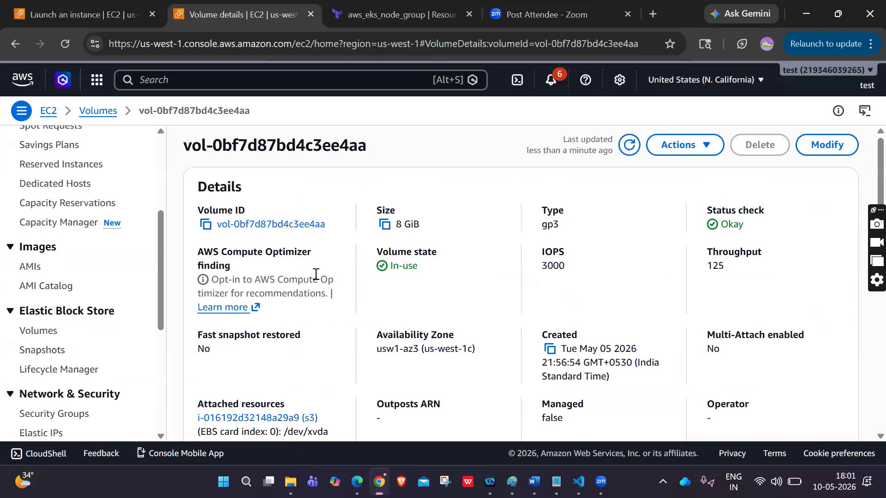
{"action": "scroll", "coordinate": [99, 318], "scroll_direction": "down", "scroll_amount": 1}
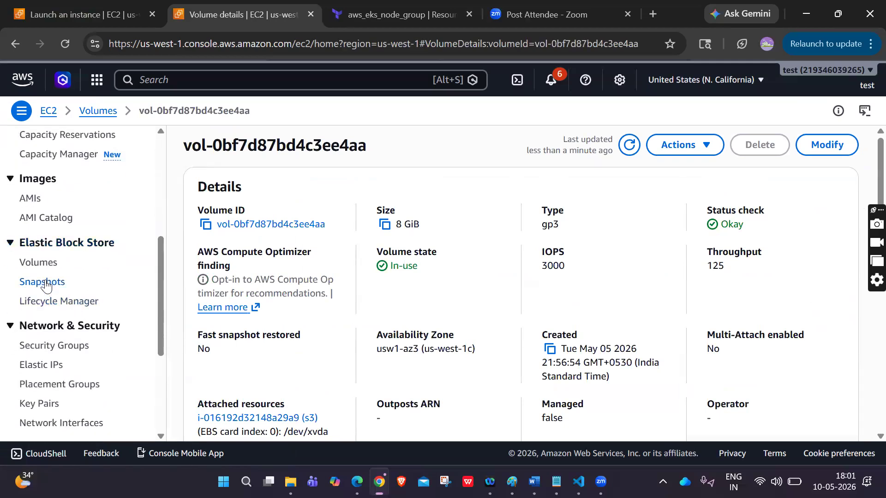
{"action": "left_click", "coordinate": [45, 284]}
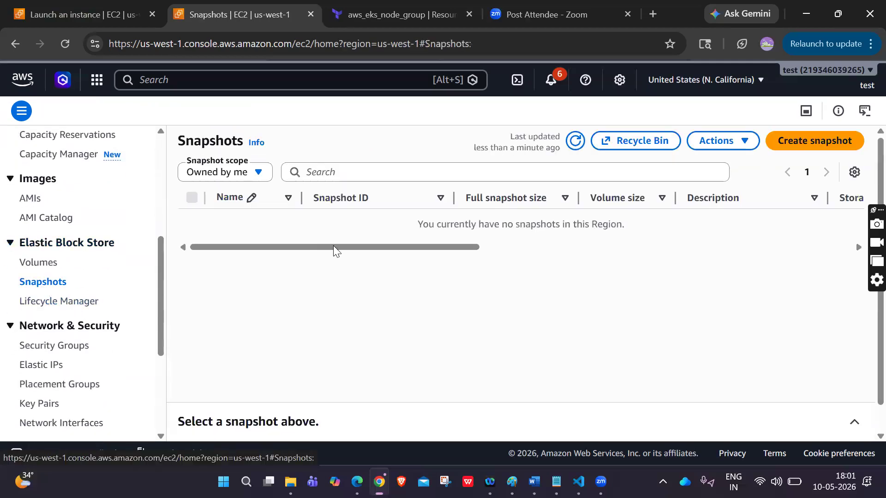
Create a snapshot with the Instance resource type from the s3 instance, leaving the description and volume exclusions empty.
{"action": "left_click", "coordinate": [779, 141]}
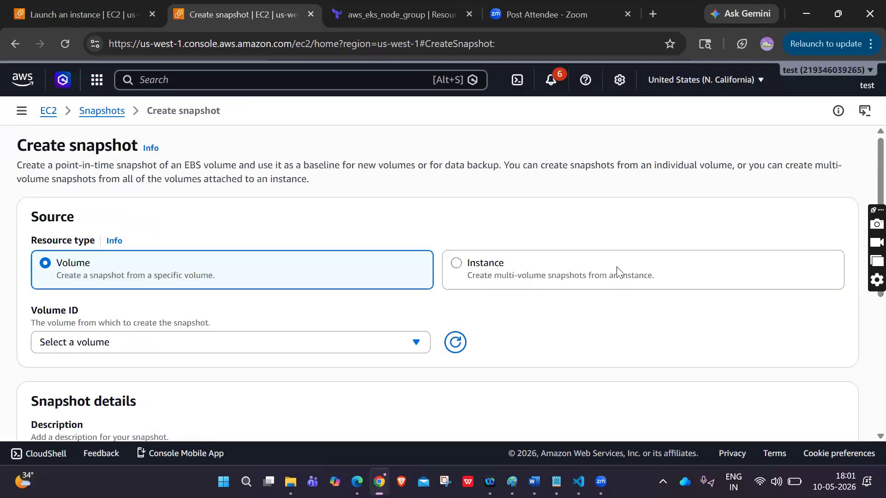
{"action": "scroll", "coordinate": [281, 249], "scroll_direction": "down", "scroll_amount": 1}
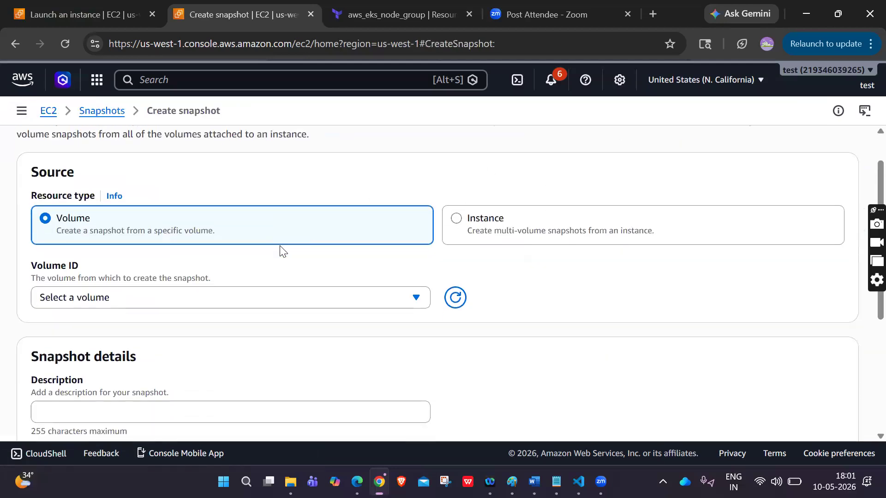
{"action": "left_click", "coordinate": [456, 220]}
{"action": "scroll", "coordinate": [344, 261], "scroll_direction": "down", "scroll_amount": 3}
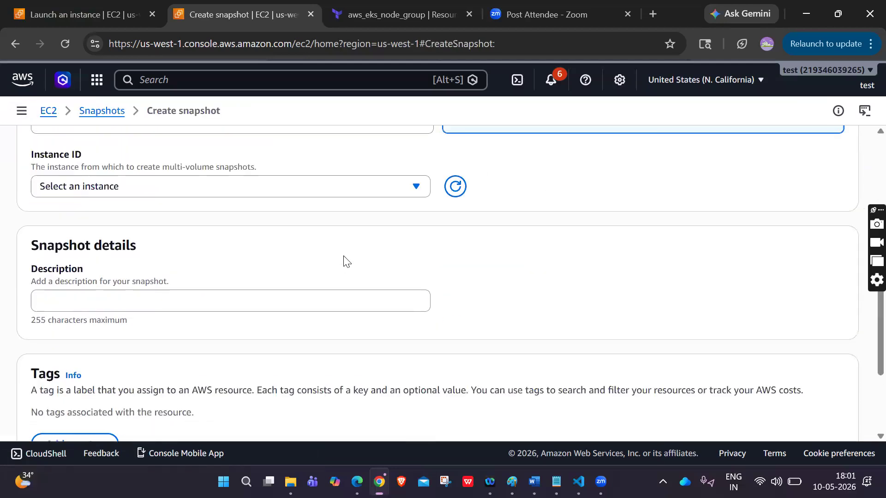
{"action": "left_click", "coordinate": [287, 181]}
{"action": "left_click", "coordinate": [145, 255]}
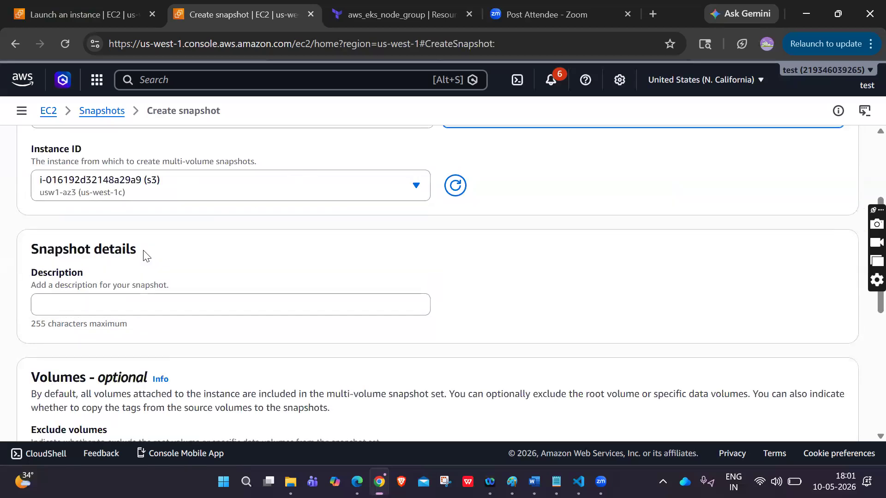
{"action": "scroll", "coordinate": [145, 254], "scroll_direction": "down", "scroll_amount": 4}
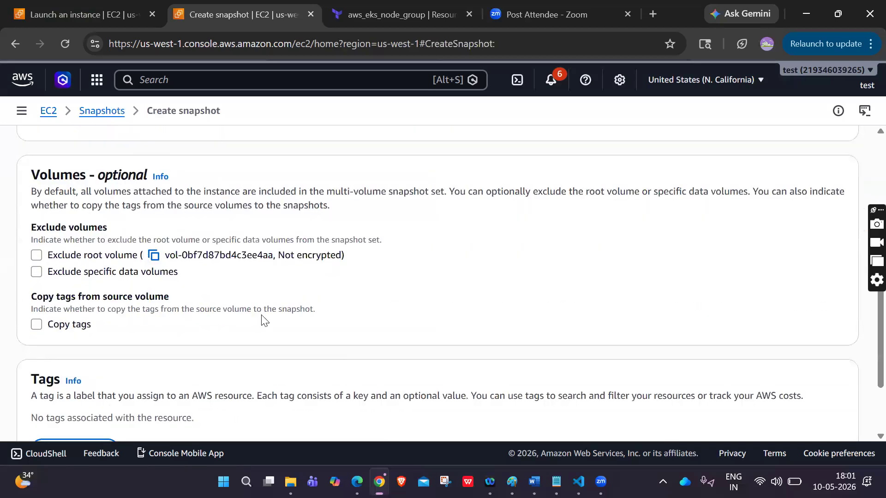
{"action": "scroll", "coordinate": [262, 320], "scroll_direction": "down", "scroll_amount": 2}
{"action": "left_click", "coordinate": [798, 408]}
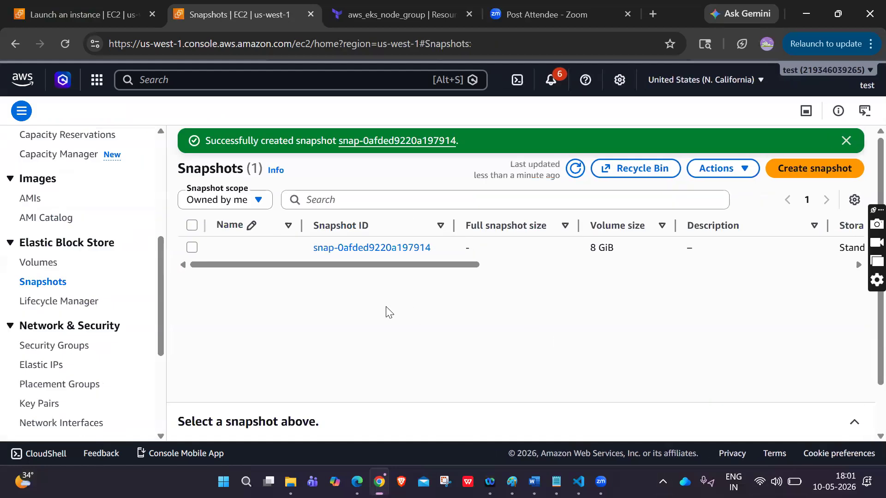
Open the new snapshot's details and view the actions available for it.
{"action": "left_click", "coordinate": [339, 248]}
{"action": "left_click", "coordinate": [797, 150]}
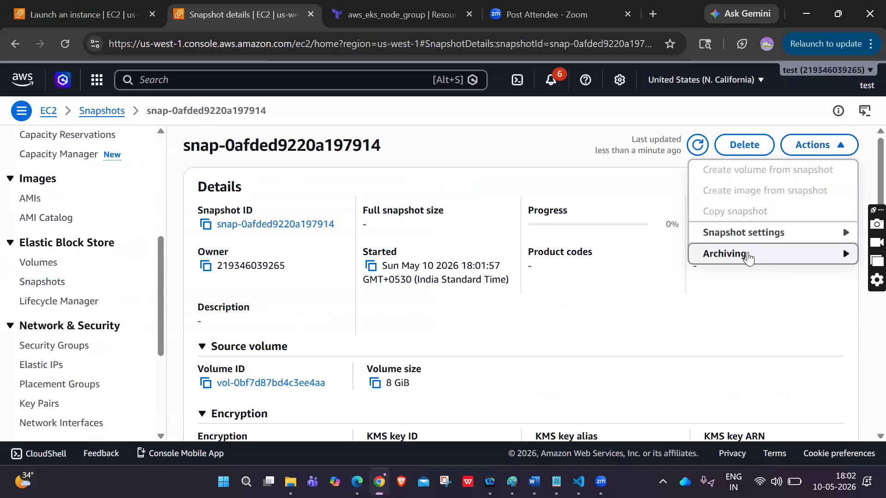
{"action": "left_click", "coordinate": [592, 289]}
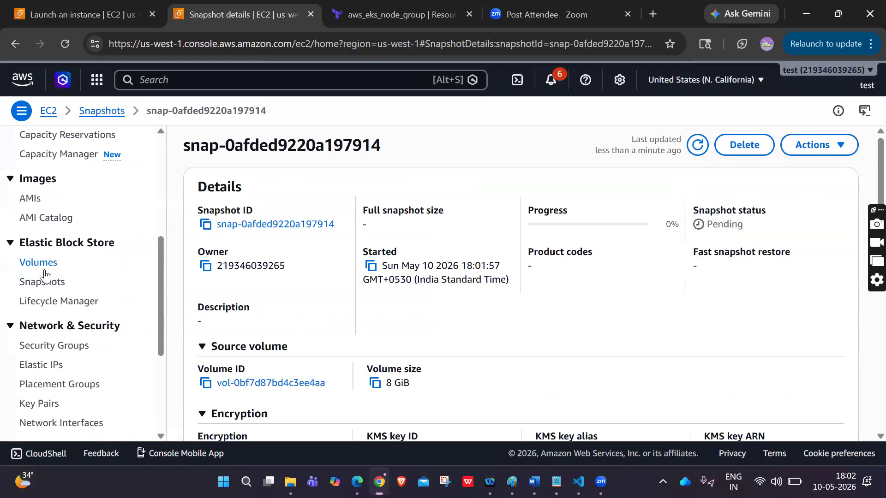
Return to the snapshots list and reopen the new snapshot to check its snapshot status.
{"action": "scroll", "coordinate": [48, 310], "scroll_direction": "up", "scroll_amount": 4}
{"action": "scroll", "coordinate": [48, 314], "scroll_direction": "down", "scroll_amount": 5}
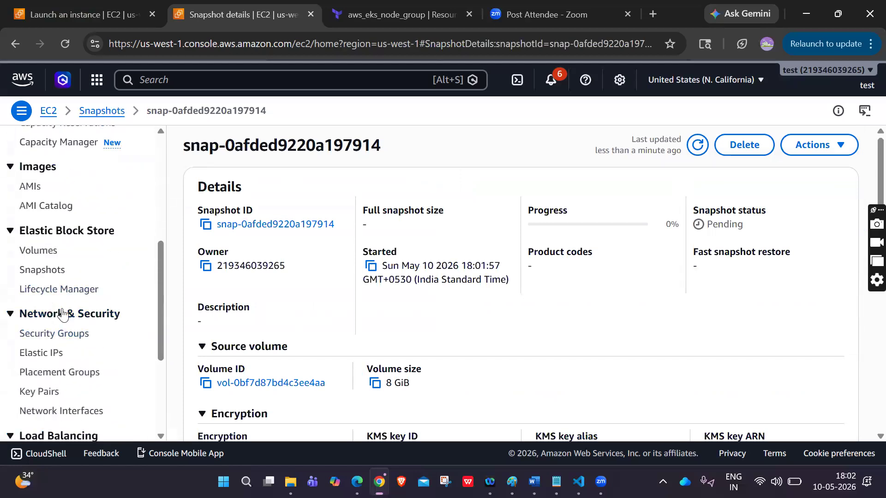
{"action": "scroll", "coordinate": [53, 260], "scroll_direction": "up", "scroll_amount": 1}
{"action": "left_click", "coordinate": [41, 307]}
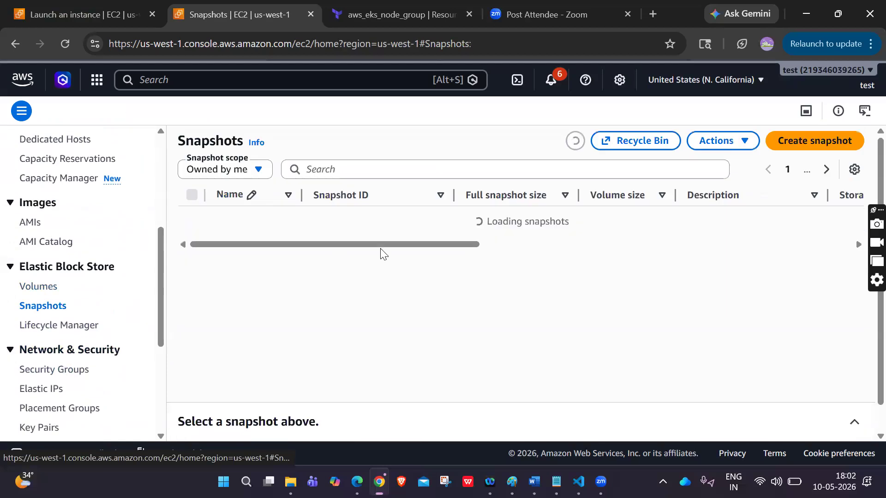
{"action": "left_click", "coordinate": [372, 220]}
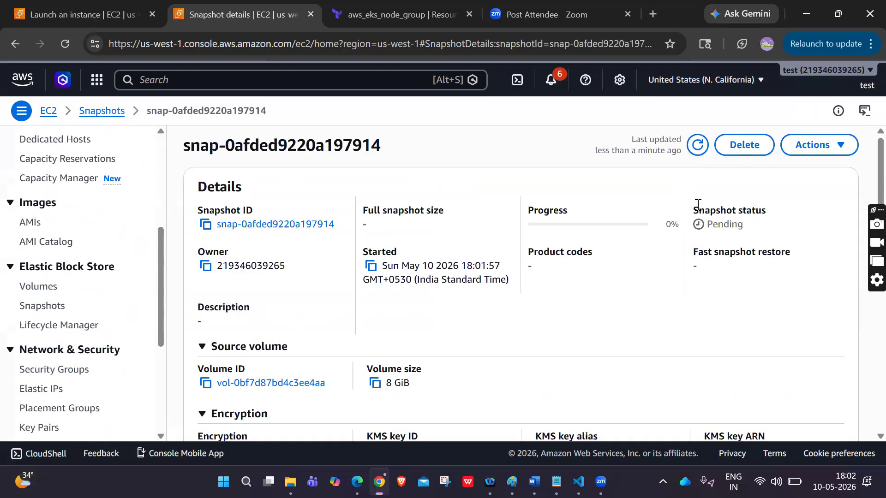
{"action": "left_click_drag", "start_coordinate": [691, 212], "coordinate": [768, 216]}
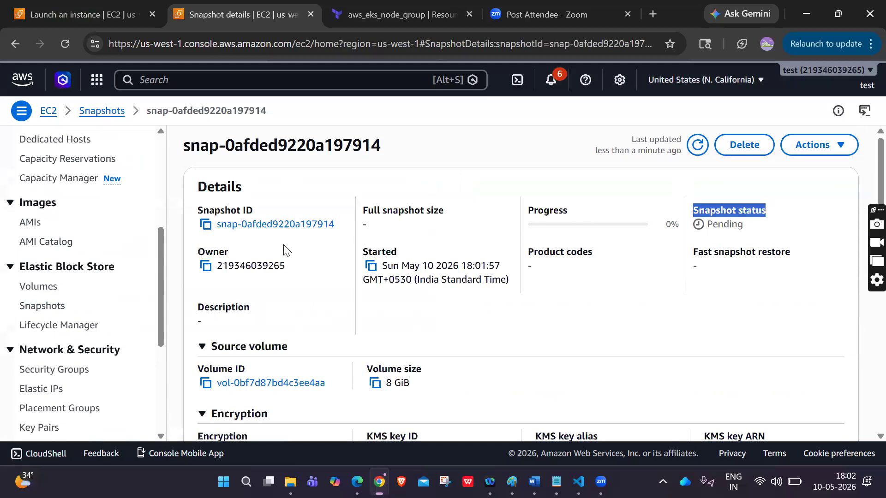
Open the Amazon Data Lifecycle Manager page and view its policy creation options and features.
{"action": "left_click", "coordinate": [83, 326]}
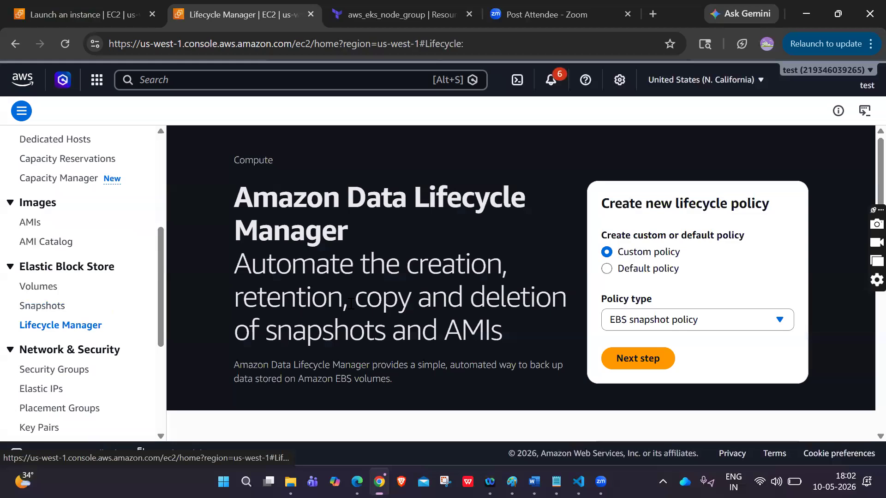
{"action": "scroll", "coordinate": [350, 305], "scroll_direction": "down", "scroll_amount": 2}
{"action": "scroll", "coordinate": [73, 314], "scroll_direction": "down", "scroll_amount": 1}
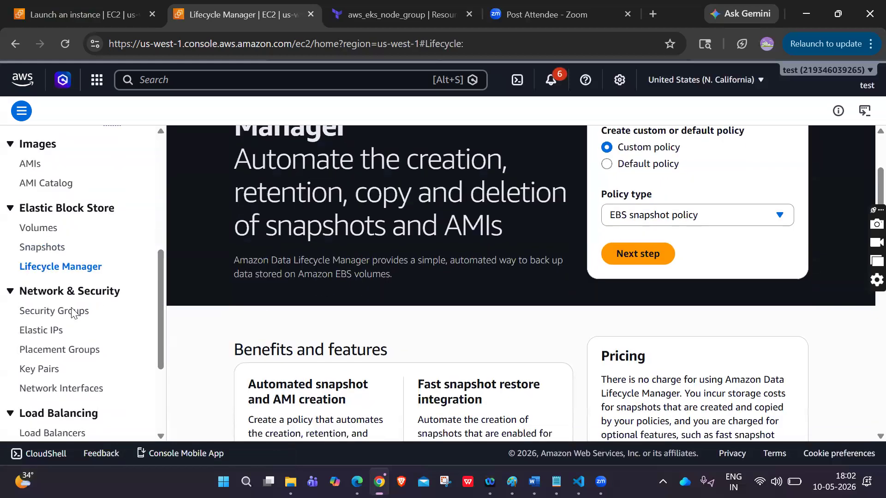
Open the Security Groups list and examine the group names, VPC IDs, descriptions, and owners.
{"action": "scroll", "coordinate": [72, 313], "scroll_direction": "down", "scroll_amount": 1}
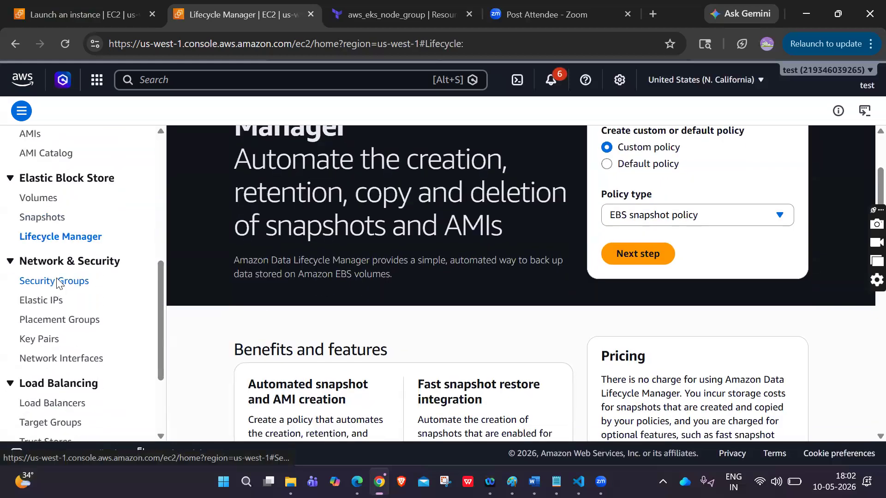
{"action": "left_click", "coordinate": [55, 281]}
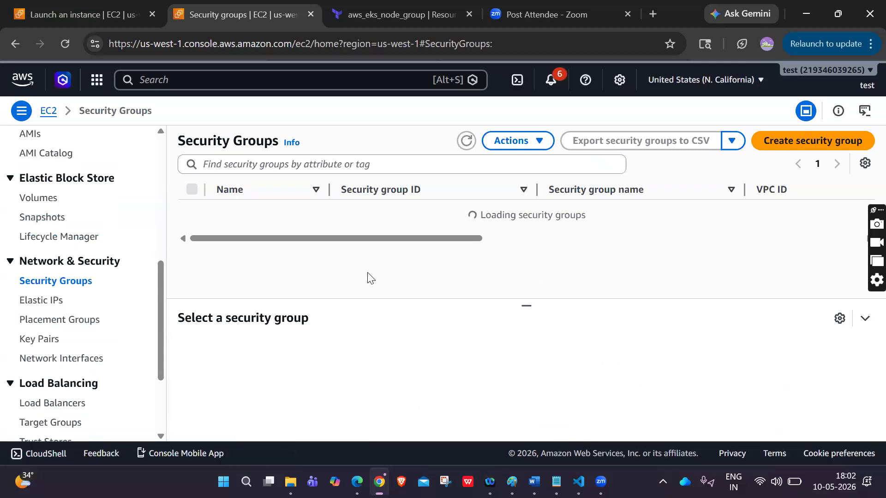
{"action": "scroll", "coordinate": [368, 276], "scroll_direction": "right", "scroll_amount": 10}
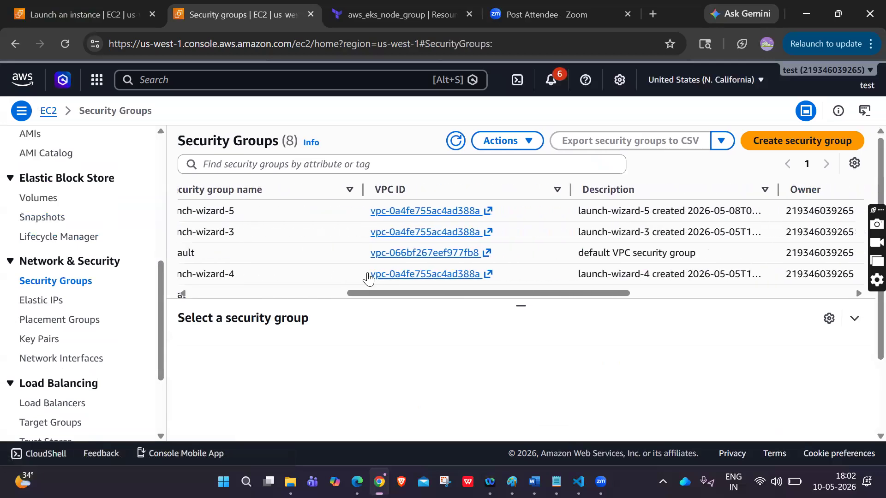
{"action": "scroll", "coordinate": [368, 277], "scroll_direction": "left", "scroll_amount": 10}
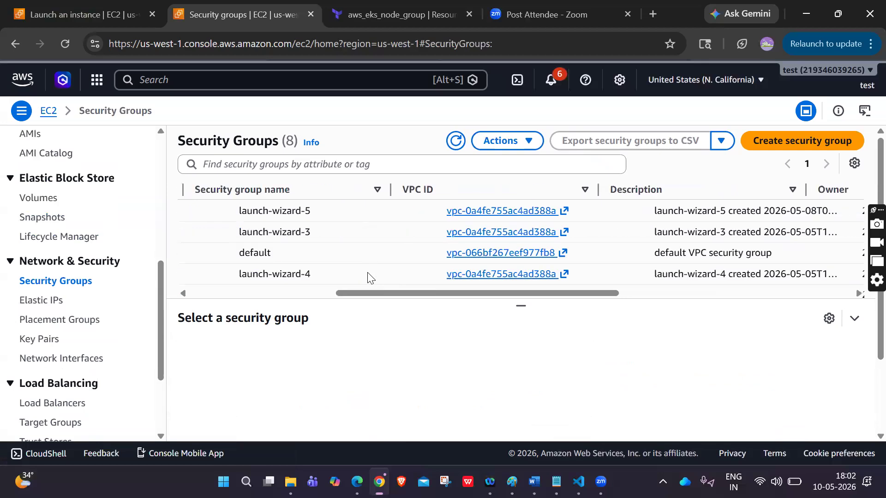
Open the launch-wizard-5 security group's details and display its outbound rules.
{"action": "scroll", "coordinate": [368, 277], "scroll_direction": "left", "scroll_amount": 3}
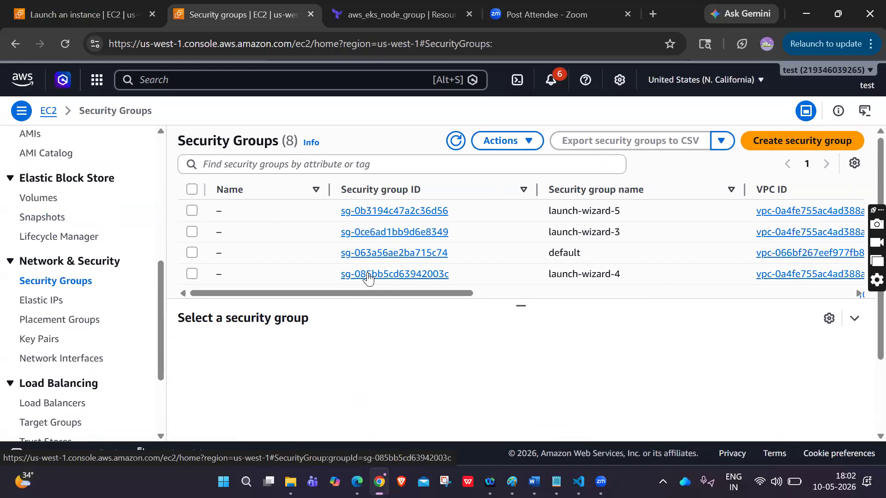
{"action": "left_click", "coordinate": [391, 212]}
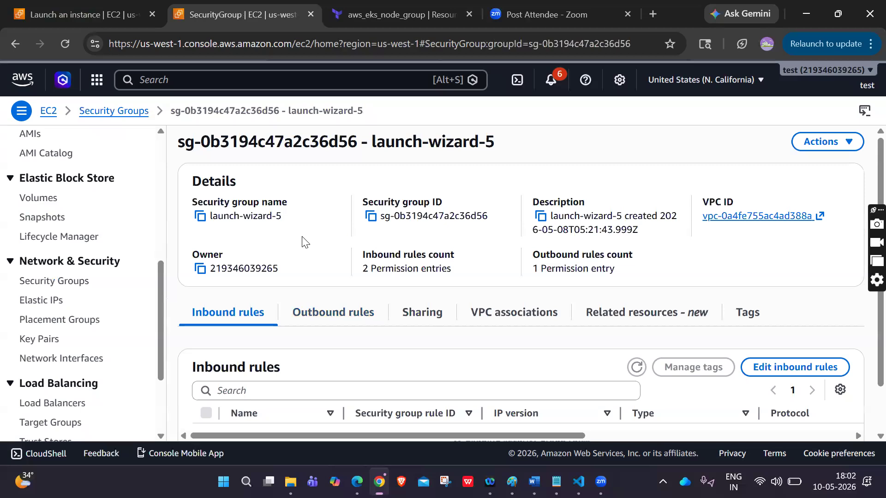
{"action": "scroll", "coordinate": [290, 242], "scroll_direction": "down", "scroll_amount": 2}
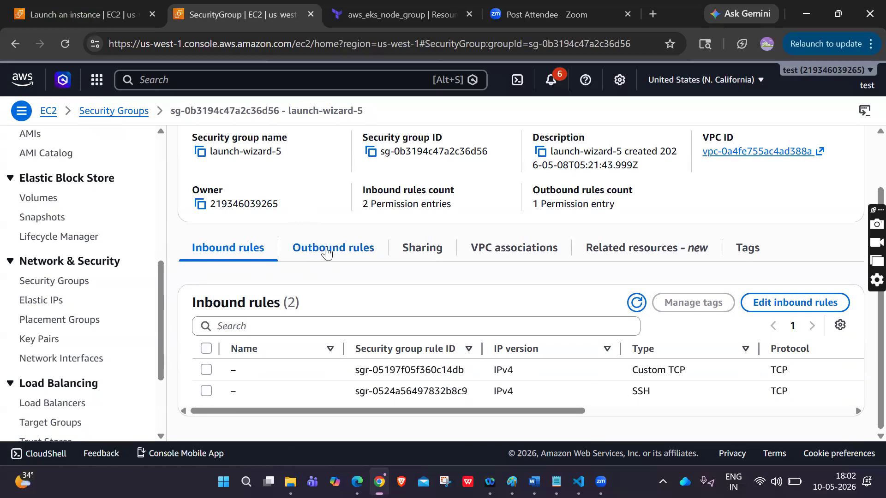
{"action": "left_click", "coordinate": [304, 247]}
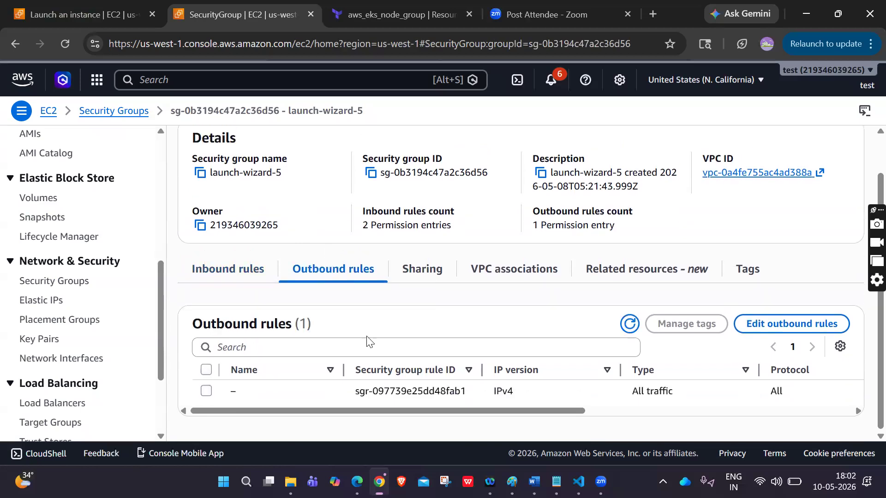
Examine the outbound rule's ID, traffic type, protocol, port range and destination.
{"action": "mouse_move", "coordinate": [354, 392]}
{"action": "left_mouse_down"}
{"action": "mouse_move", "coordinate": [468, 388]}
{"action": "mouse_move", "coordinate": [357, 390]}
{"action": "left_mouse_up"}
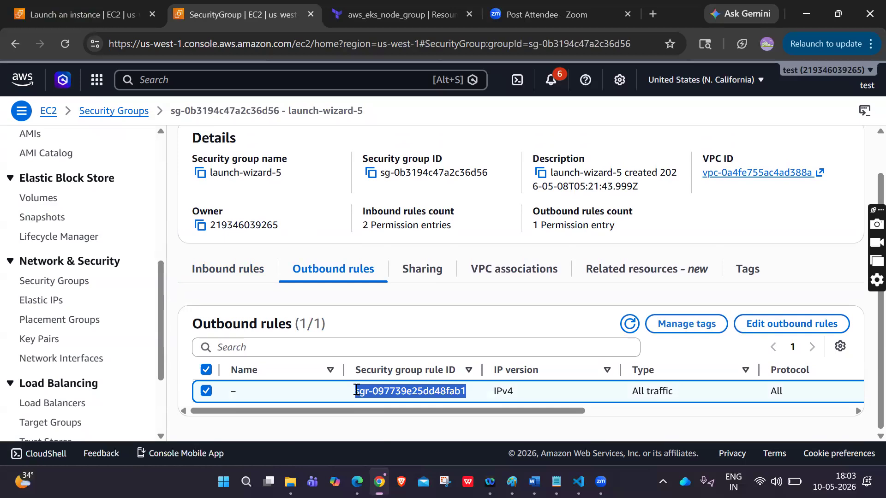
{"action": "scroll", "coordinate": [484, 391], "scroll_direction": "right", "scroll_amount": 6}
{"action": "scroll", "coordinate": [636, 405], "scroll_direction": "right", "scroll_amount": 3}
{"action": "left_click_drag", "start_coordinate": [685, 390], "coordinate": [627, 398]}
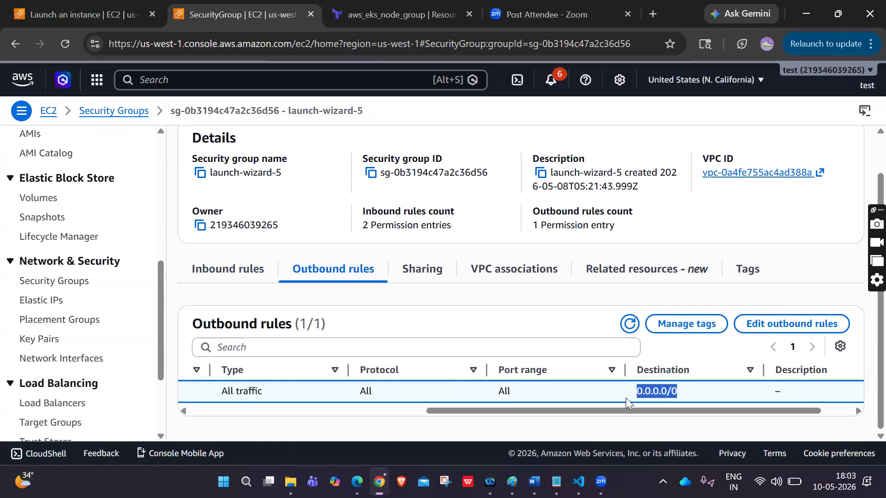
{"action": "left_click", "coordinate": [625, 397]}
{"action": "scroll", "coordinate": [625, 398], "scroll_direction": "left", "scroll_amount": 8}
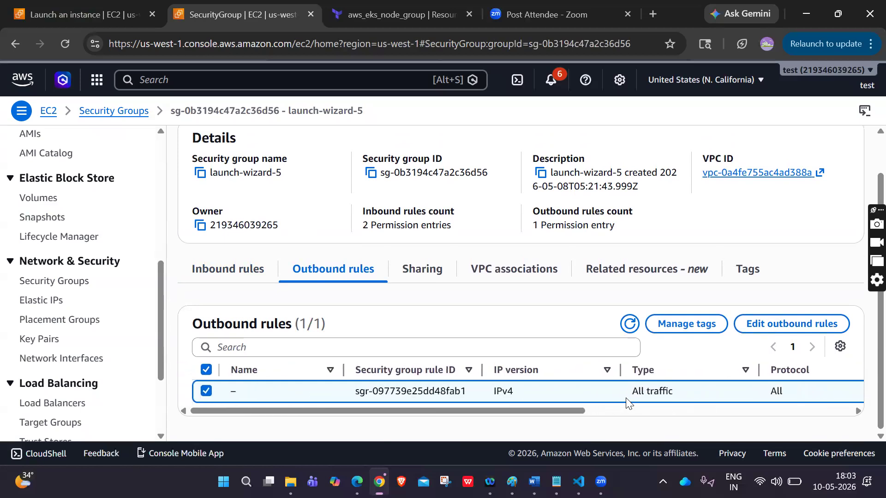
{"action": "scroll", "coordinate": [562, 399], "scroll_direction": "right", "scroll_amount": 6}
{"action": "left_click_drag", "start_coordinate": [682, 391], "coordinate": [723, 391]}
{"action": "scroll", "coordinate": [722, 398], "scroll_direction": "left", "scroll_amount": 8}
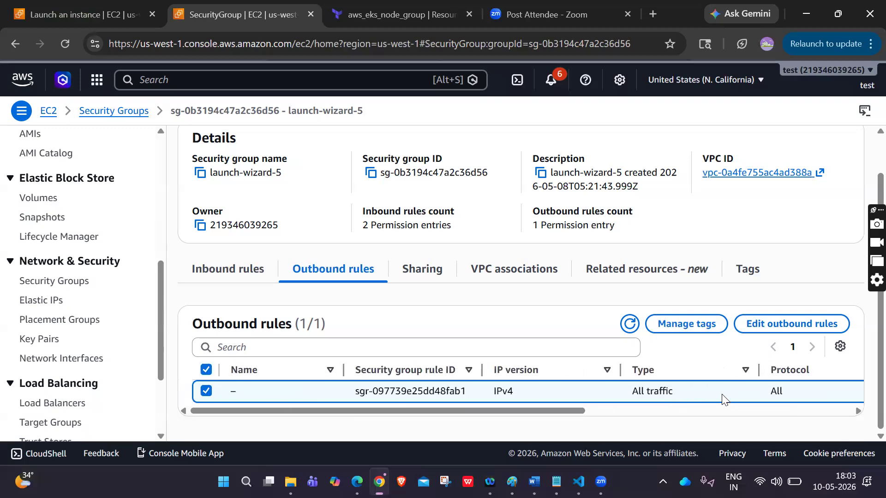
Display the group's inbound rules, examine the SSH rule's protocol and source, and dismiss the low-battery notice.
{"action": "left_click", "coordinate": [240, 278]}
{"action": "scroll", "coordinate": [411, 318], "scroll_direction": "down", "scroll_amount": 1}
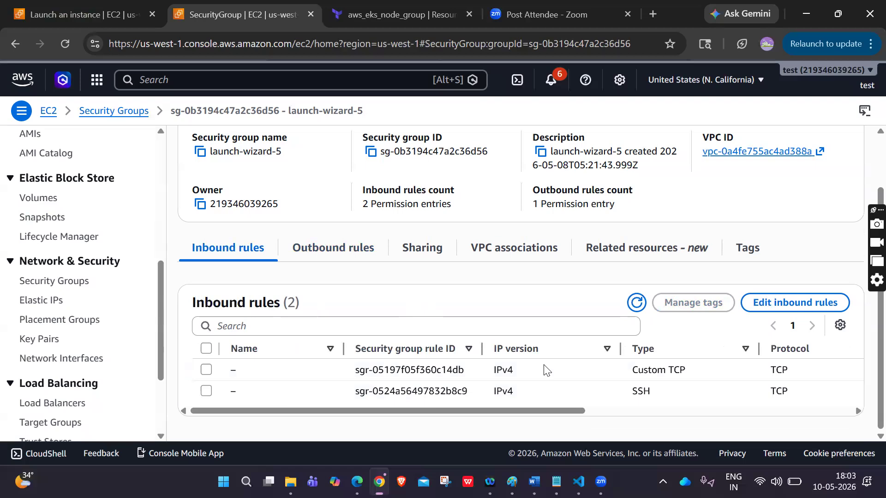
{"action": "scroll", "coordinate": [545, 370], "scroll_direction": "right", "scroll_amount": 6}
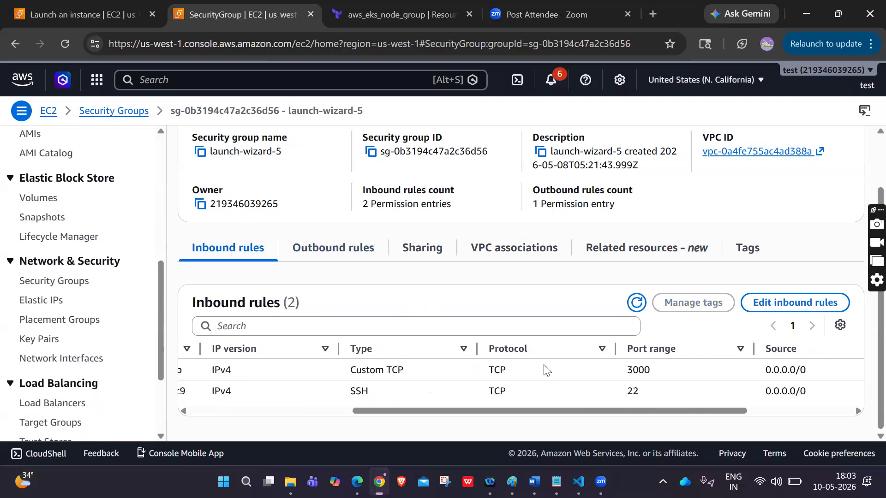
{"action": "double_click", "coordinate": [590, 392]}
{"action": "left_click_drag", "start_coordinate": [720, 392], "coordinate": [764, 391]}
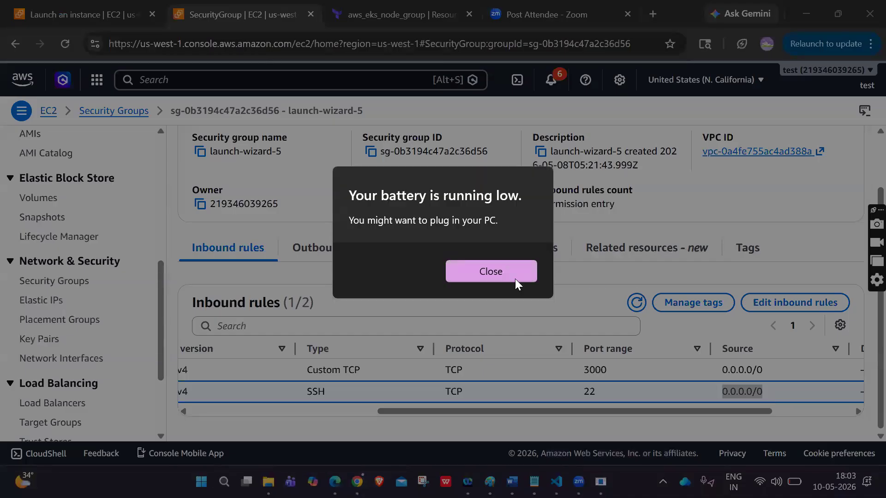
{"action": "left_click", "coordinate": [501, 280]}
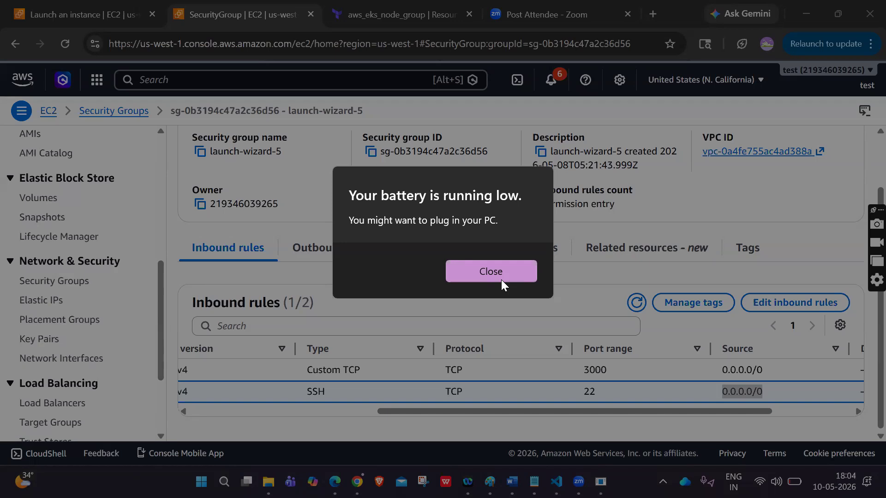
{"action": "left_click", "coordinate": [501, 280]}
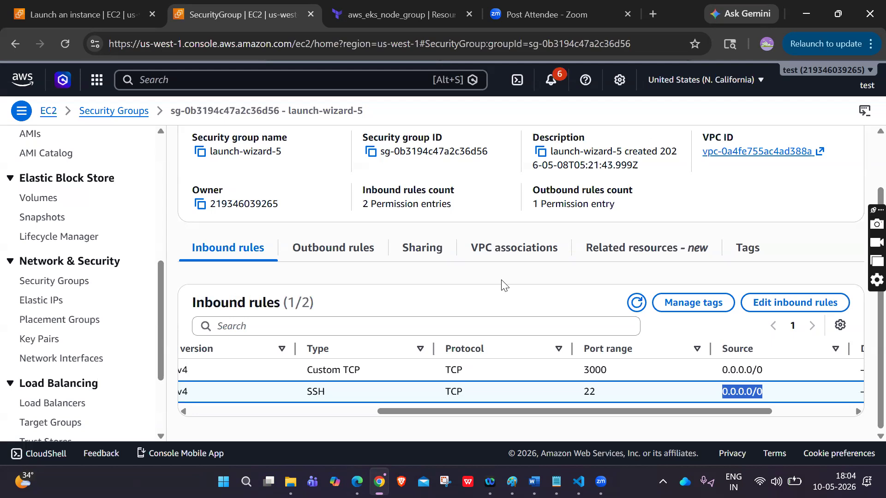
Open a new browser tab, and return to the security group to highlight the SSH rule's source.
{"action": "left_click", "coordinate": [444, 18]}
{"action": "left_click", "coordinate": [653, 14]}
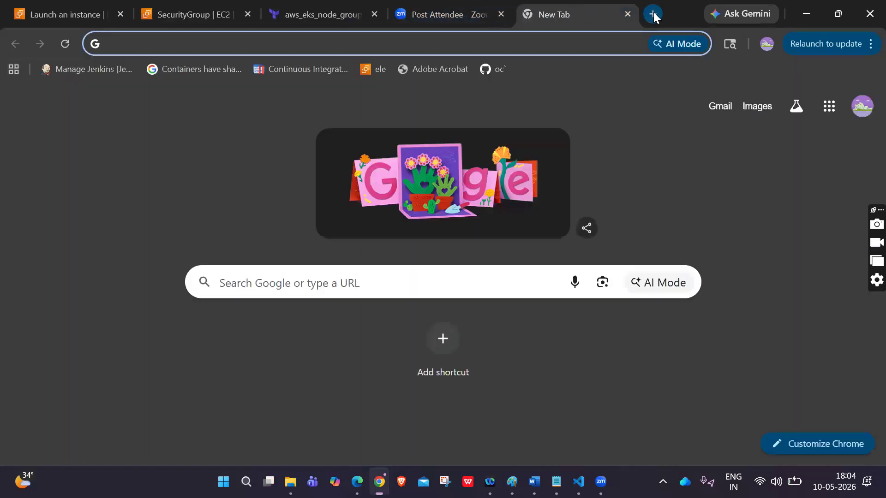
{"action": "left_click", "coordinate": [203, 17]}
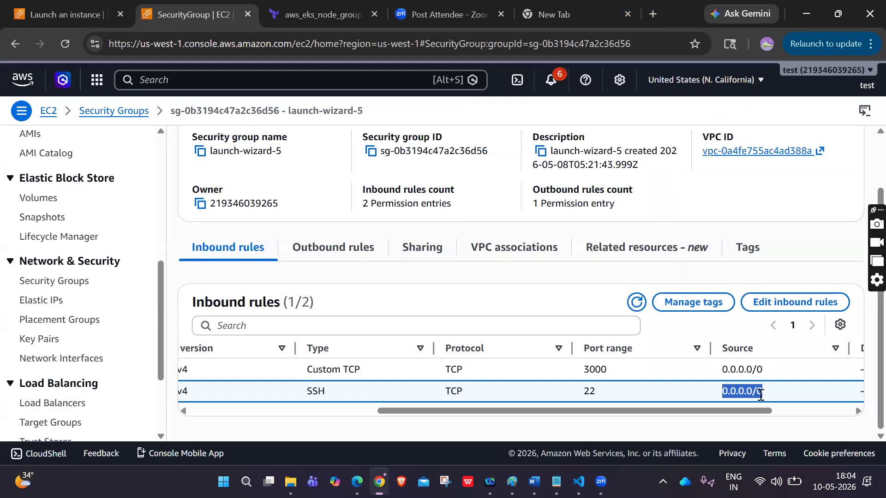
{"action": "left_click_drag", "start_coordinate": [763, 391], "coordinate": [727, 393]}
Search the web for "what is my ip", open whatismyipaddress.com, and copy the public IPv4 address.
{"action": "left_click", "coordinate": [570, 6]}
{"action": "type", "text": "wha"}
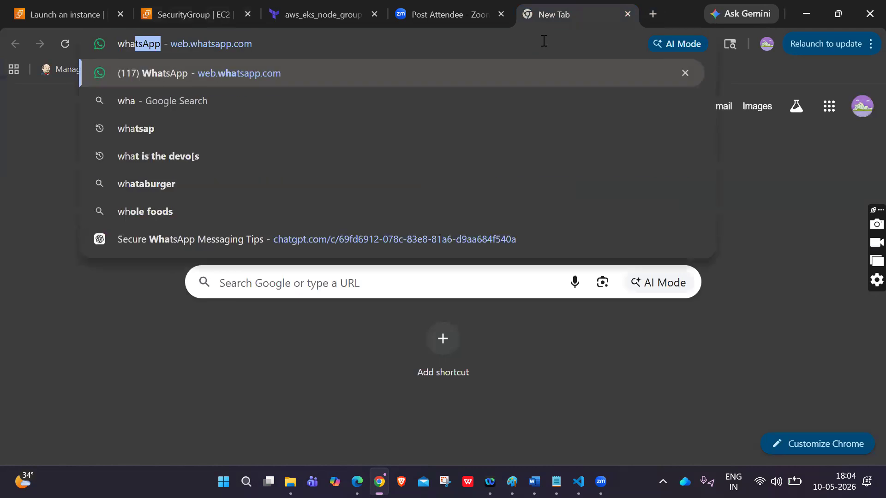
{"action": "type", "text": "t is my i"}
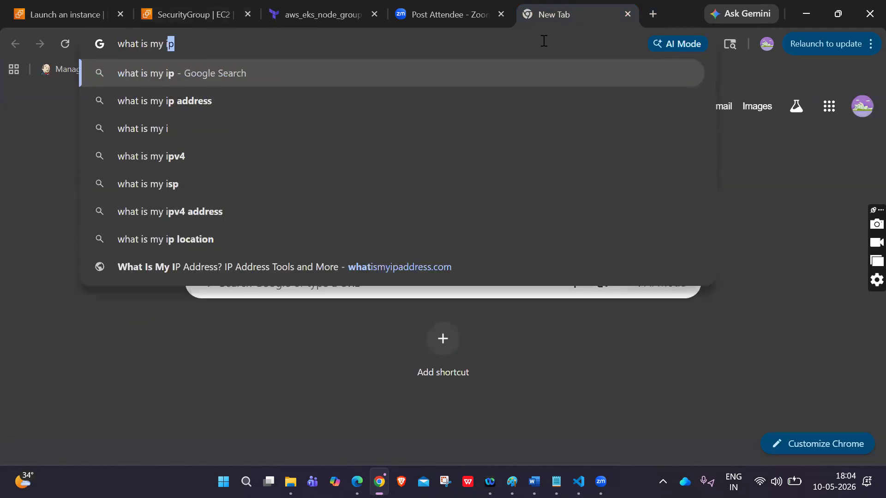
{"action": "key", "text": "Return"}
{"action": "left_click", "coordinate": [146, 209]}
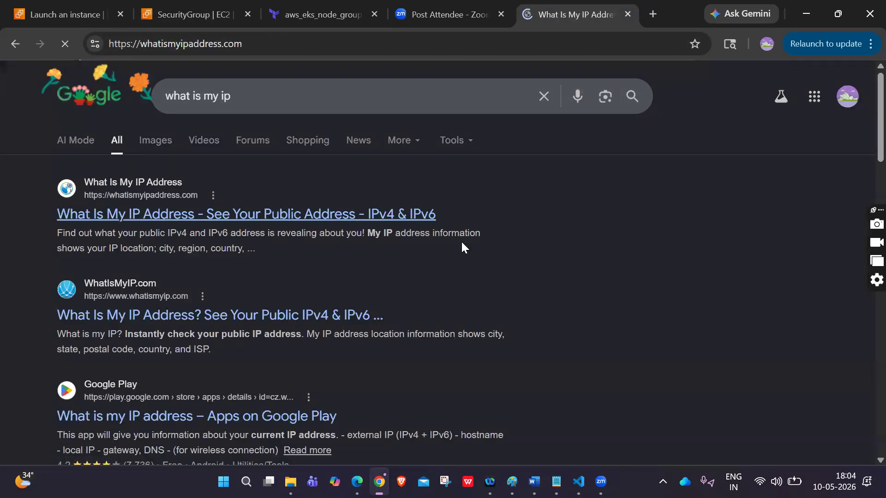
{"action": "scroll", "coordinate": [288, 223], "scroll_direction": "down", "scroll_amount": 1}
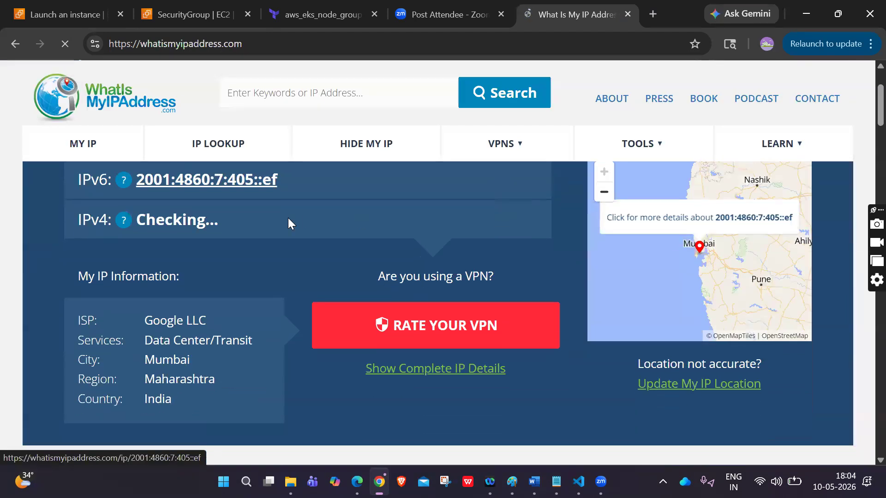
{"action": "left_click_drag", "start_coordinate": [250, 216], "coordinate": [137, 226]}
{"action": "key", "text": "ctrl+c"}
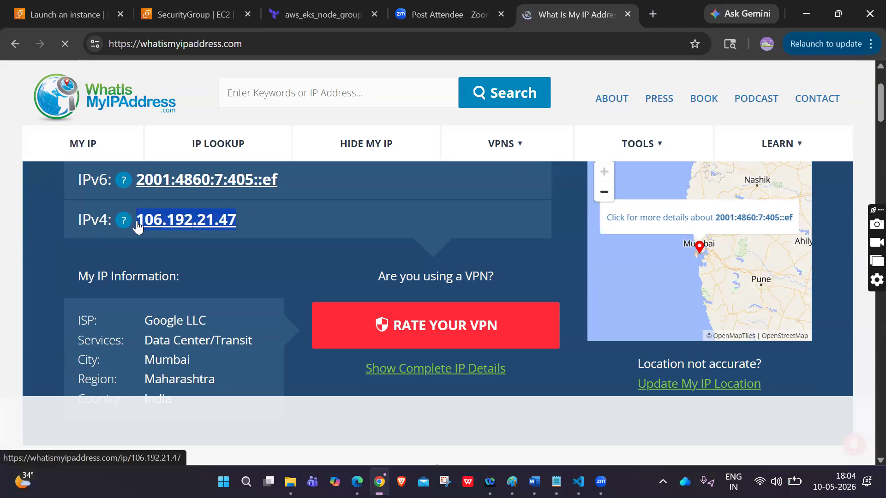
Return to the EC2 instances list and open the details of the first listed instance.
{"action": "left_click", "coordinate": [148, 18]}
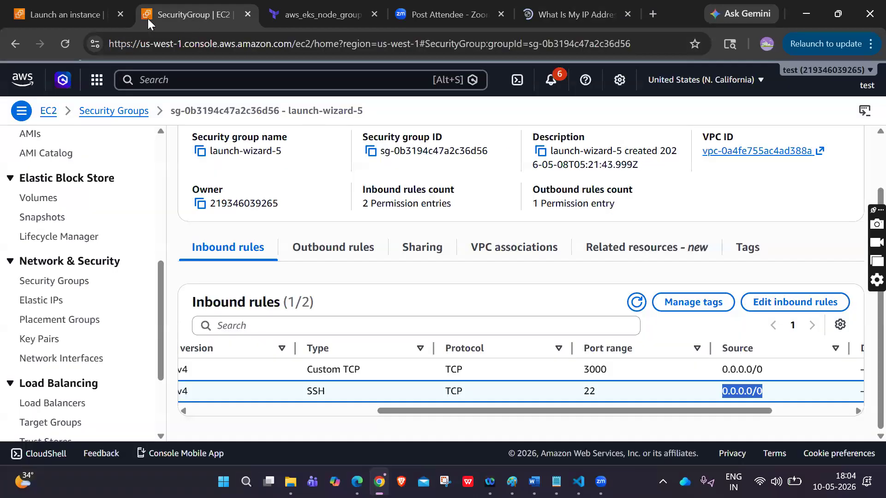
{"action": "left_click", "coordinate": [76, 18]}
{"action": "scroll", "coordinate": [279, 196], "scroll_direction": "up", "scroll_amount": 3}
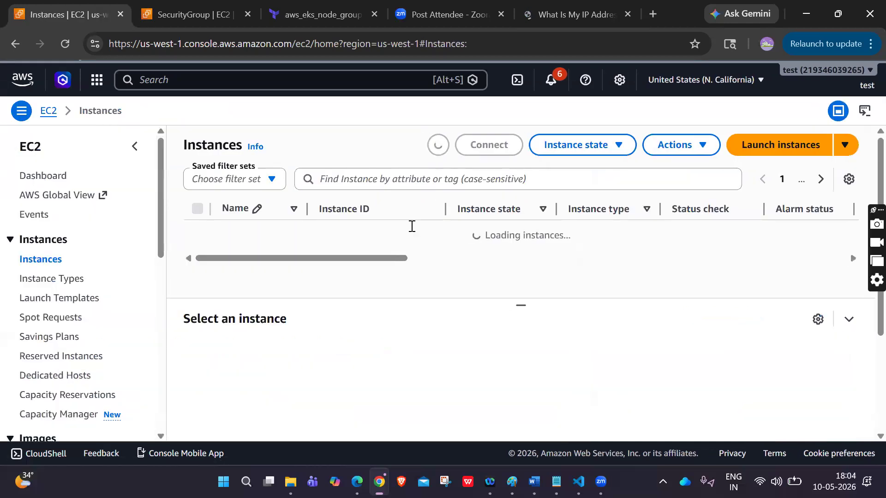
{"action": "left_click", "coordinate": [385, 235]}
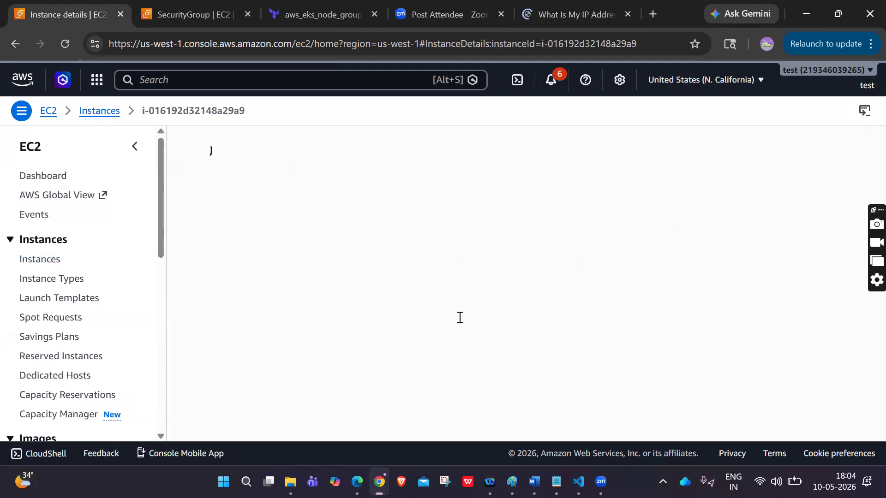
{"action": "scroll", "coordinate": [459, 319], "scroll_direction": "down", "scroll_amount": 5}
{"action": "scroll", "coordinate": [459, 322], "scroll_direction": "down", "scroll_amount": 5}
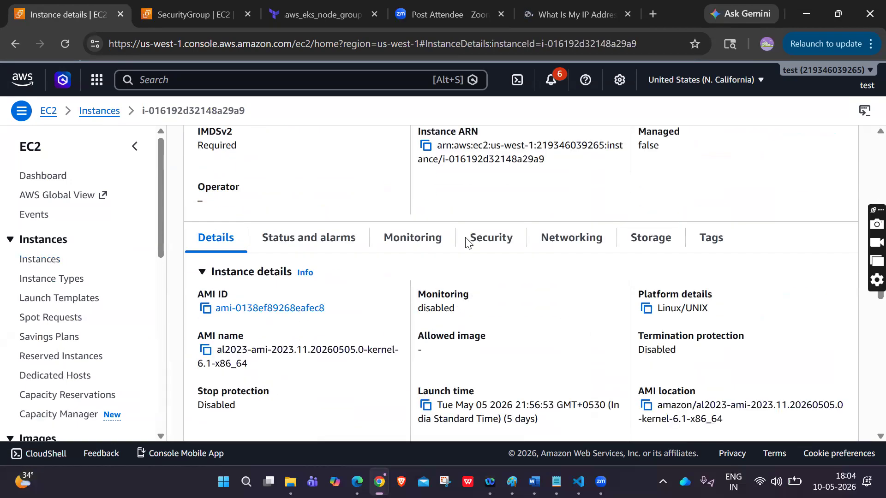
View the instance's security details and open its attached launch-wizard-4 security group.
{"action": "left_click", "coordinate": [488, 236]}
{"action": "scroll", "coordinate": [487, 237], "scroll_direction": "down", "scroll_amount": 4}
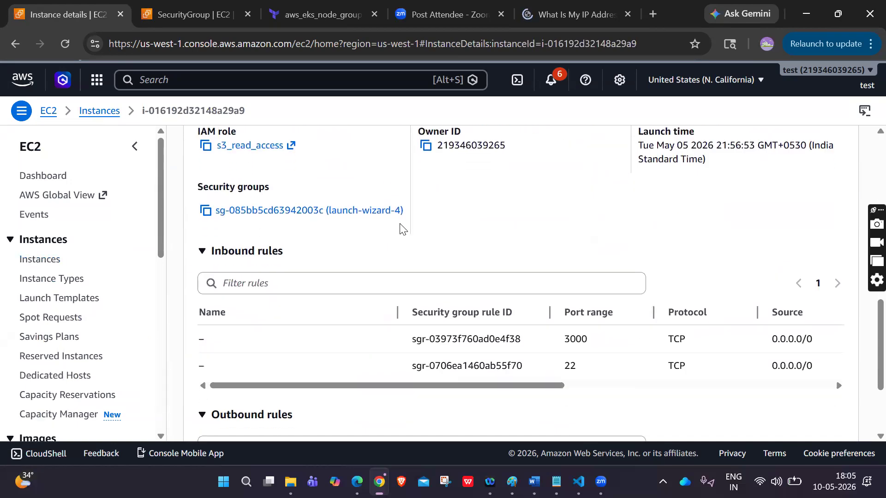
{"action": "left_click", "coordinate": [368, 212]}
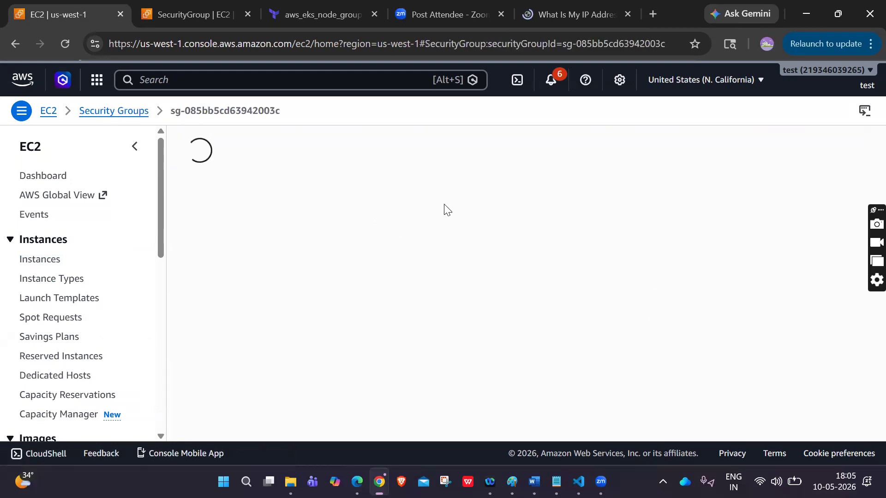
{"action": "scroll", "coordinate": [616, 277], "scroll_direction": "down", "scroll_amount": 1}
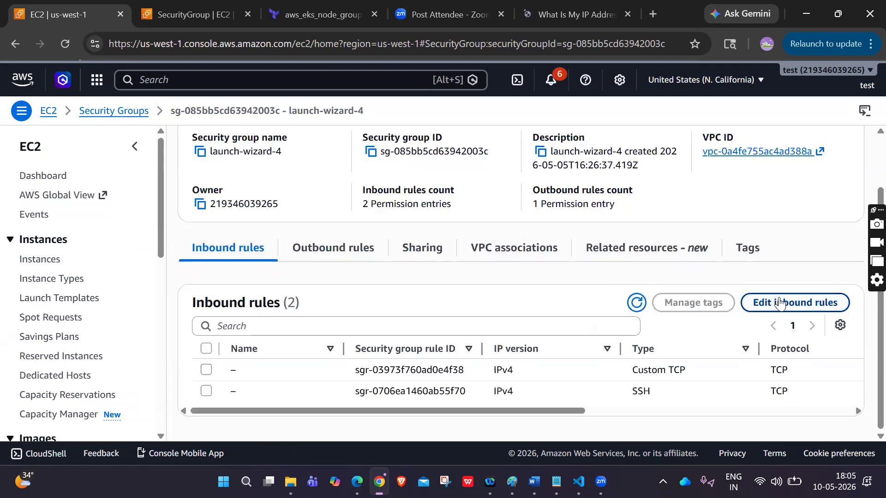
Edit the inbound rules, replacing the SSH rule's 0.0.0.0/0 source with the copied public IPv4 address as a /32 CIDR block.
{"action": "left_click", "coordinate": [773, 302]}
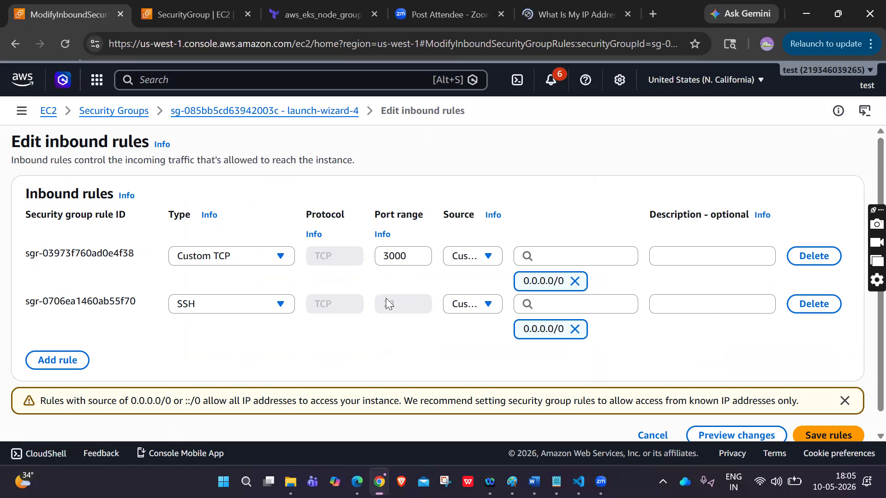
{"action": "left_click", "coordinate": [575, 329]}
{"action": "left_click", "coordinate": [571, 302]}
{"action": "key", "text": "ctrl+v"}
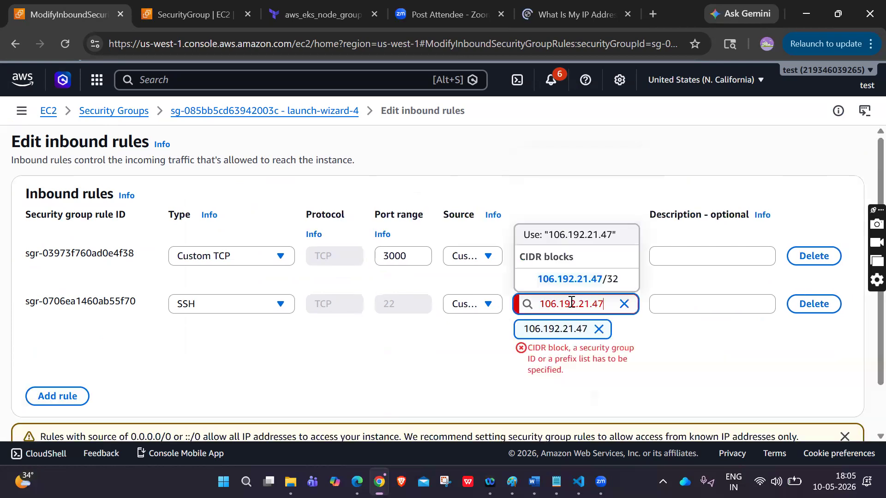
{"action": "left_click", "coordinate": [598, 279]}
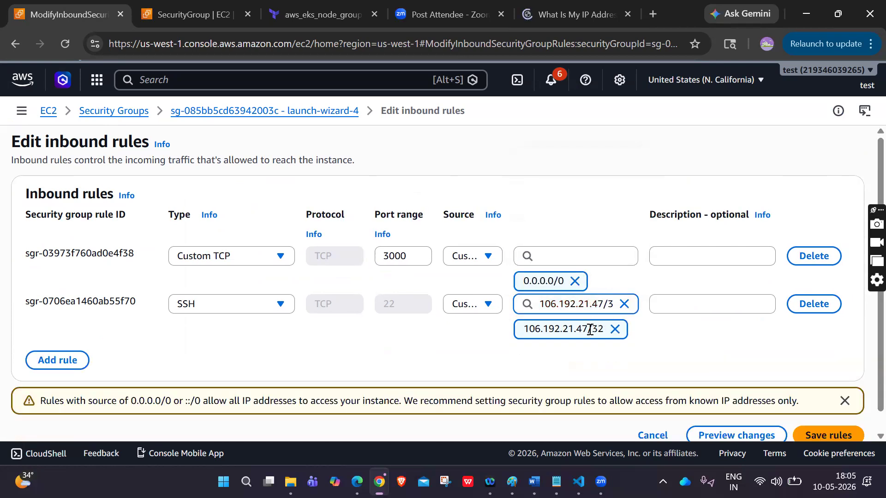
Highlight the new SSH source's address and /32 suffix, save the inbound rules, and review the group's details.
{"action": "left_click_drag", "start_coordinate": [588, 329], "coordinate": [604, 329]}
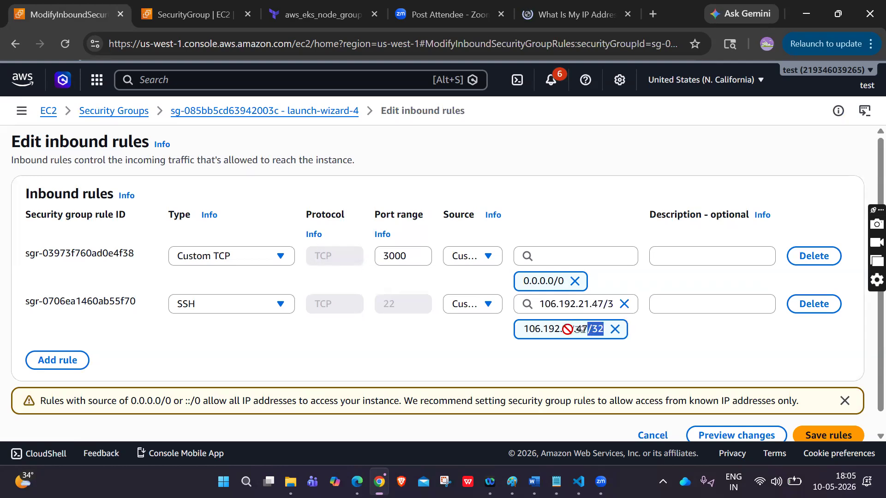
{"action": "left_click", "coordinate": [526, 331]}
{"action": "left_click_drag", "start_coordinate": [526, 331], "coordinate": [602, 328]}
{"action": "left_click_drag", "start_coordinate": [523, 331], "coordinate": [587, 329]}
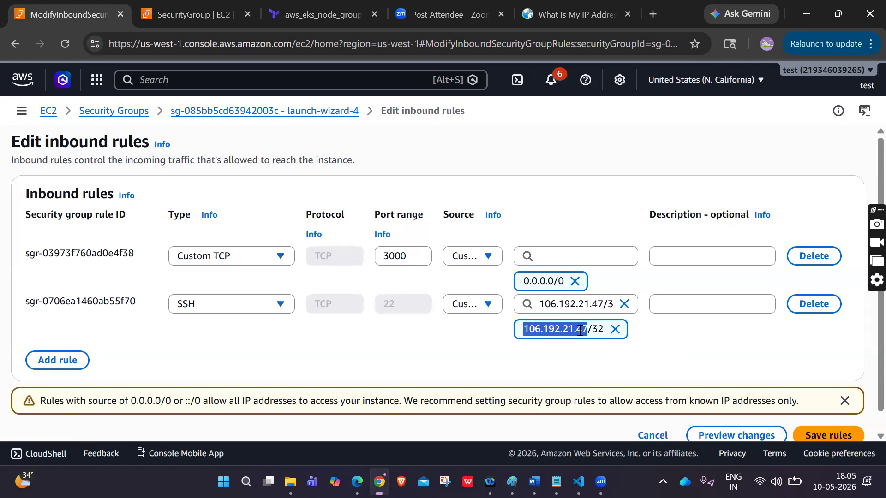
{"action": "left_click", "coordinate": [808, 435]}
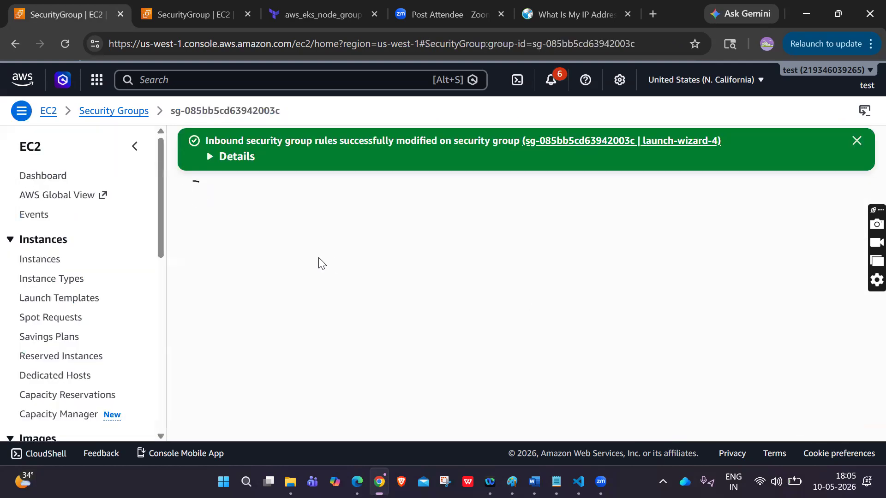
{"action": "scroll", "coordinate": [434, 261], "scroll_direction": "down", "scroll_amount": 2}
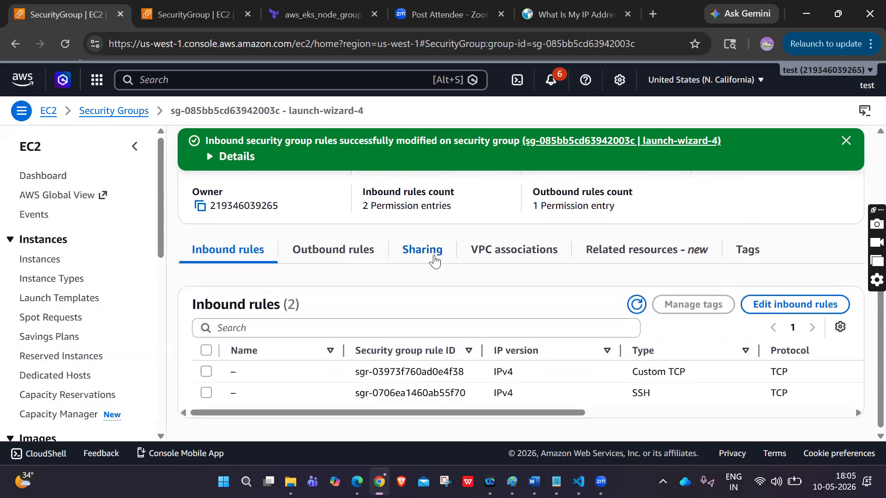
{"action": "scroll", "coordinate": [434, 261], "scroll_direction": "up", "scroll_amount": 2}
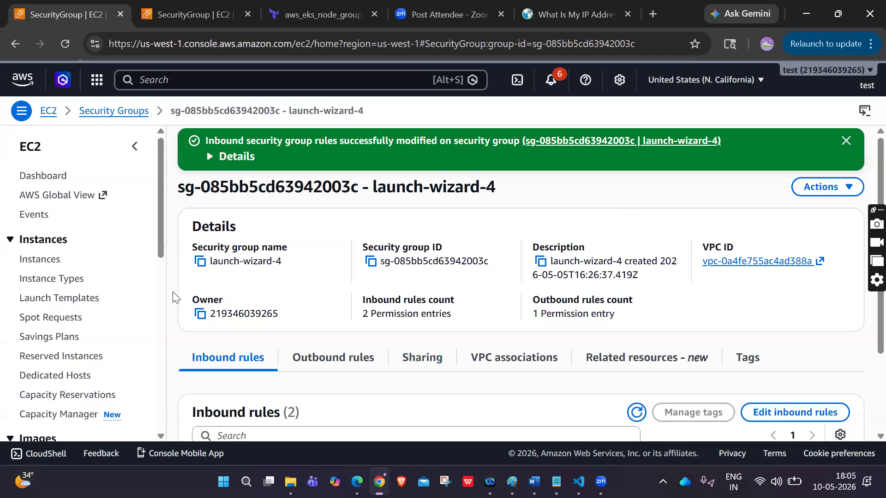
Open the s3 instance's details from the instances list and try to connect through its public IP, highlighting the resulting connection message.
{"action": "left_click", "coordinate": [44, 266]}
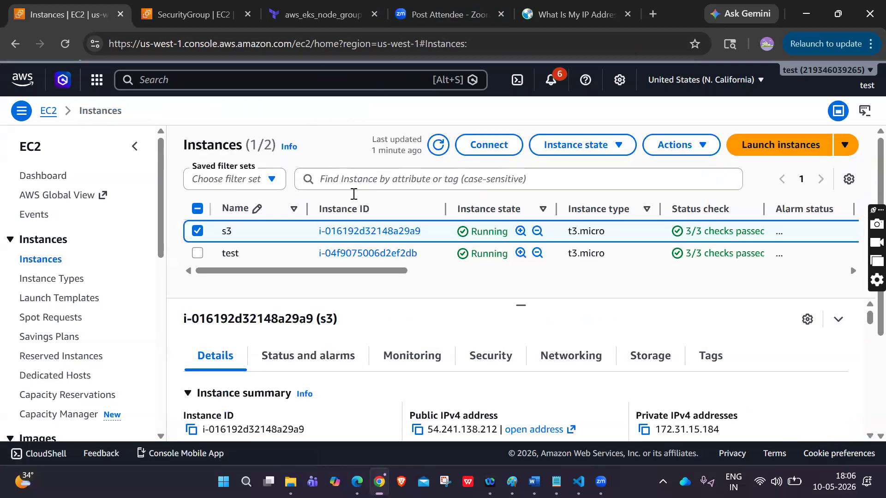
{"action": "left_click", "coordinate": [365, 232]}
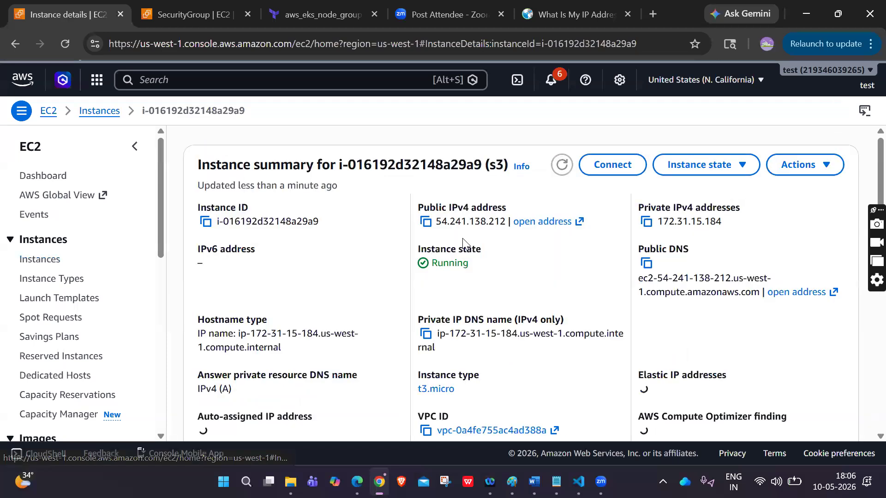
{"action": "scroll", "coordinate": [616, 255], "scroll_direction": "down", "scroll_amount": 5}
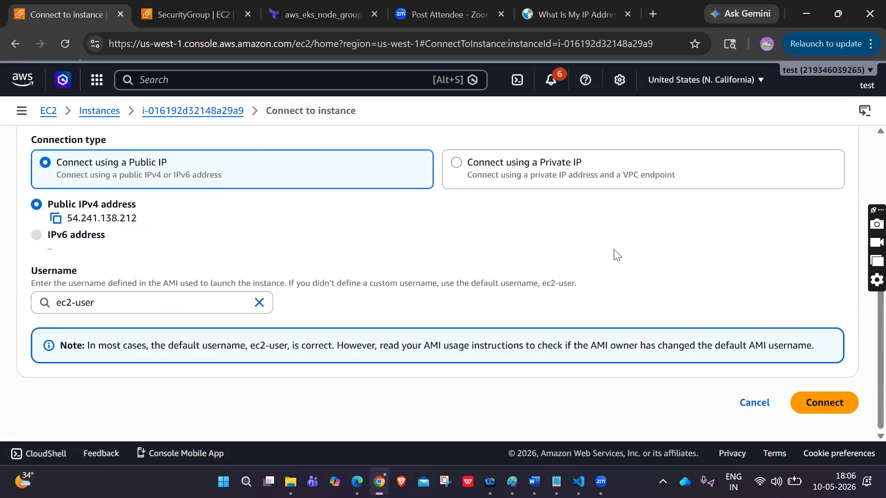
{"action": "left_click", "coordinate": [813, 408]}
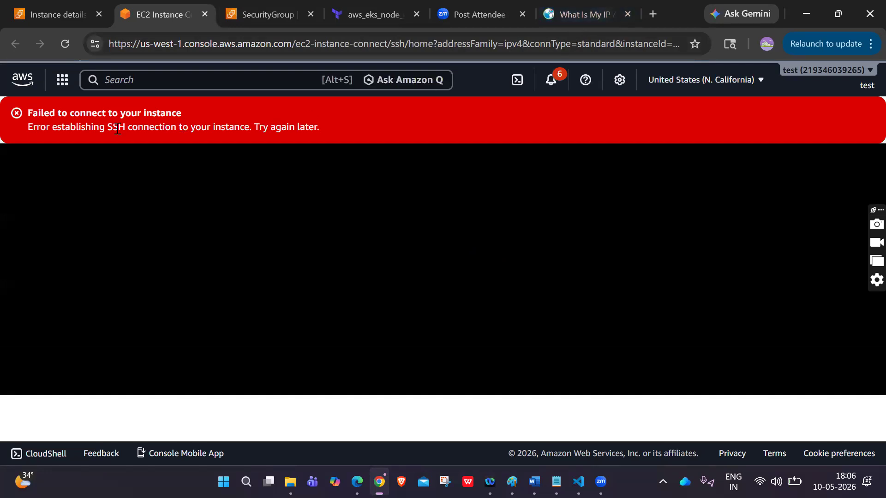
{"action": "left_click_drag", "start_coordinate": [28, 128], "coordinate": [215, 127]}
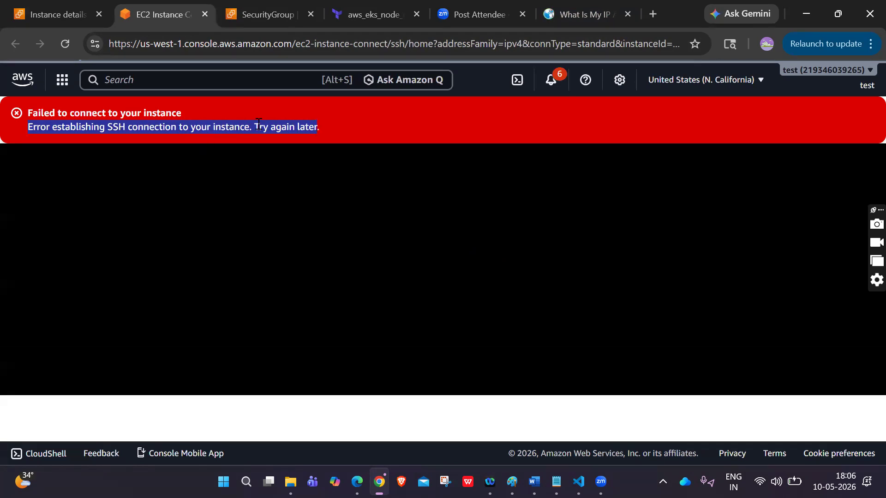
Return to the s3 instance's details and review its networking information.
{"action": "left_click", "coordinate": [54, 21]}
{"action": "scroll", "coordinate": [592, 281], "scroll_direction": "down", "scroll_amount": 5}
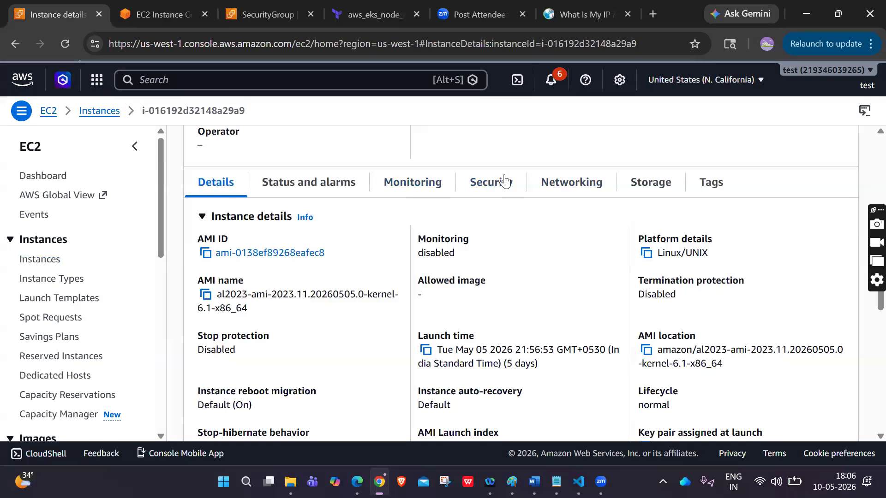
{"action": "left_click", "coordinate": [569, 191]}
{"action": "scroll", "coordinate": [542, 210], "scroll_direction": "down", "scroll_amount": 2}
{"action": "scroll", "coordinate": [340, 275], "scroll_direction": "up", "scroll_amount": 3}
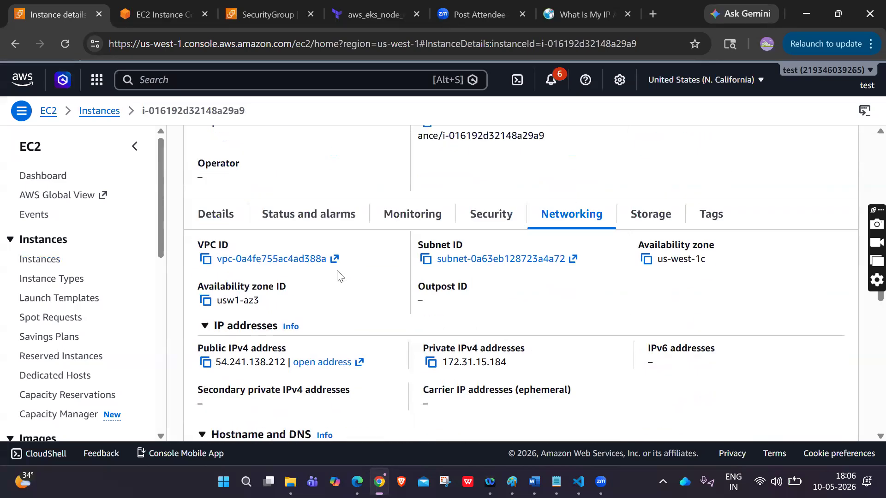
Open the launch-wizard-4 security group from the instance's security details and bring up its inbound rules for editing.
{"action": "left_click", "coordinate": [491, 244]}
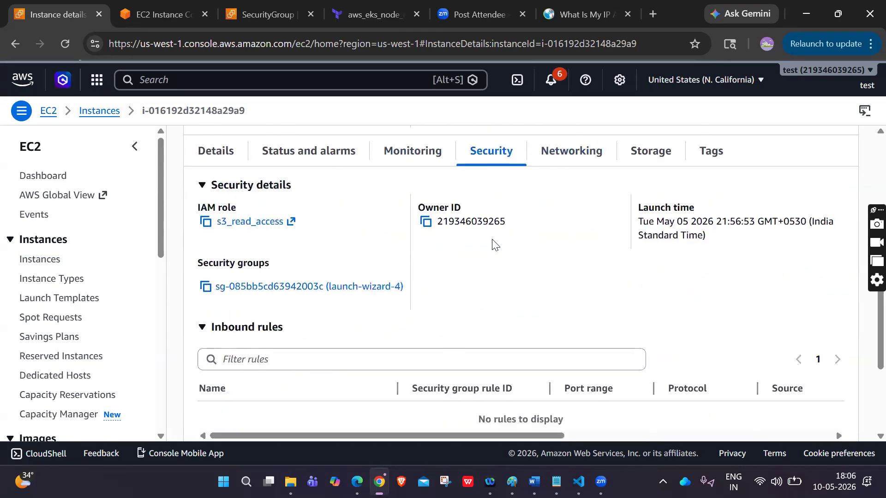
{"action": "left_click", "coordinate": [317, 289]}
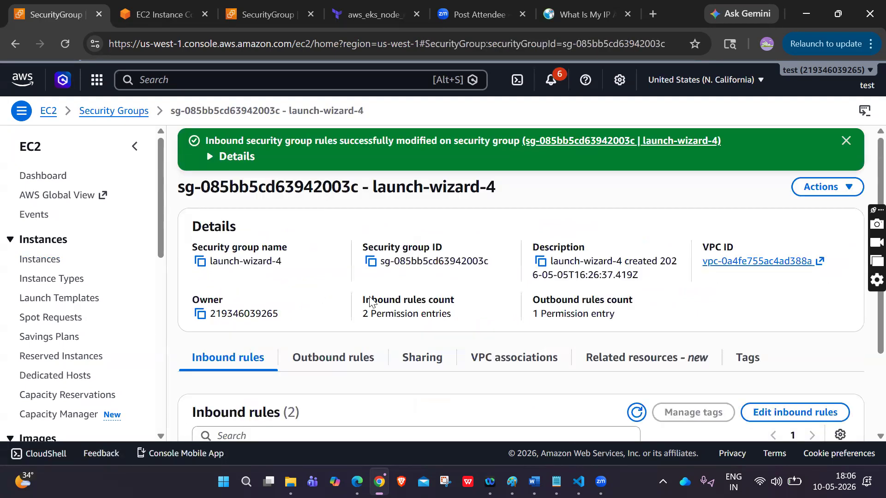
{"action": "scroll", "coordinate": [446, 310], "scroll_direction": "down", "scroll_amount": 2}
{"action": "left_click", "coordinate": [789, 303]}
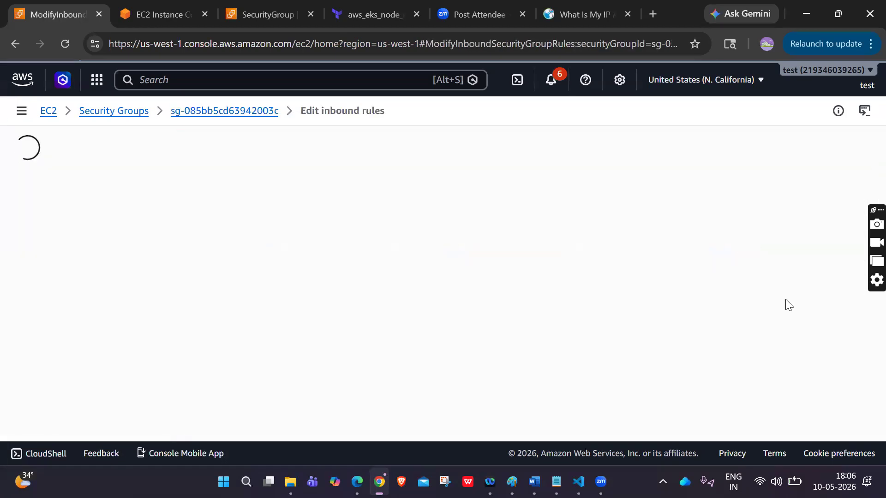
{"action": "scroll", "coordinate": [357, 266], "scroll_direction": "down", "scroll_amount": 1}
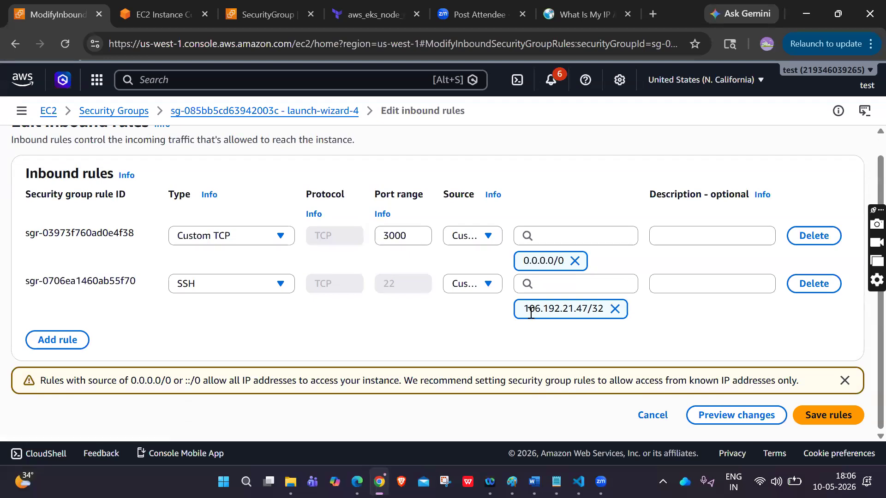
{"action": "left_click", "coordinate": [224, 482]}
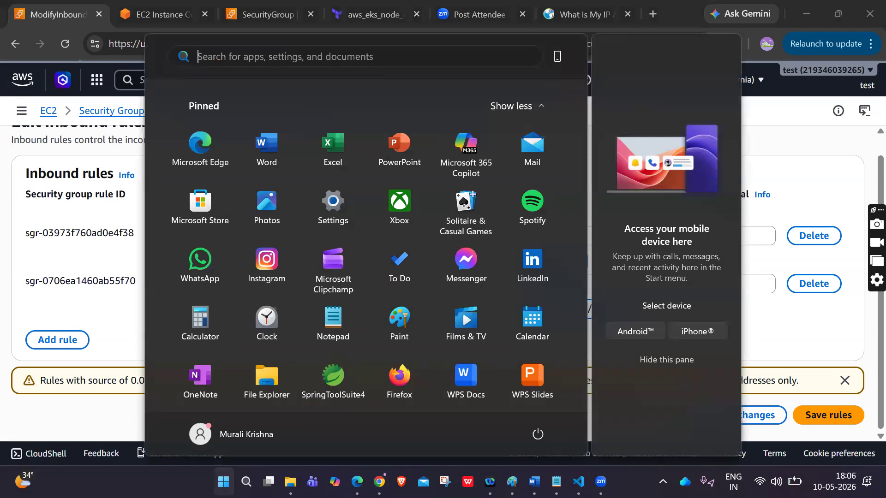
{"action": "type", "text": "cm"}
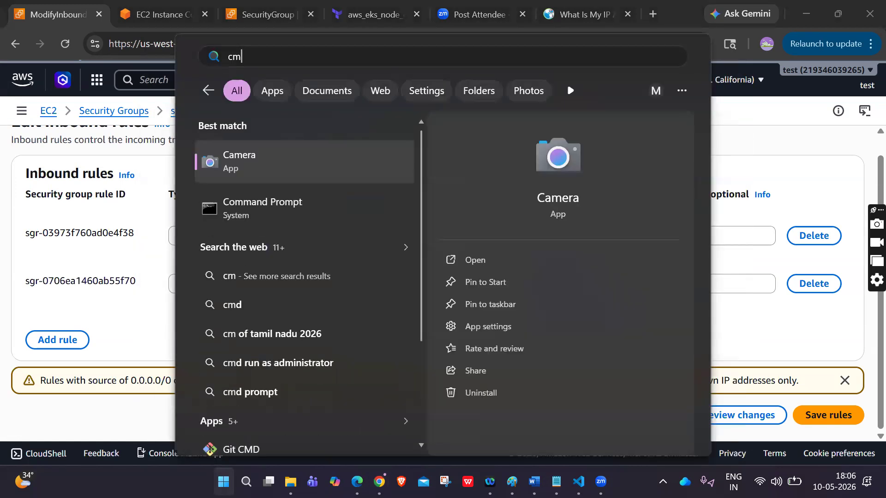
{"action": "key", "text": "Return"}
{"action": "left_click", "coordinate": [865, 18]}
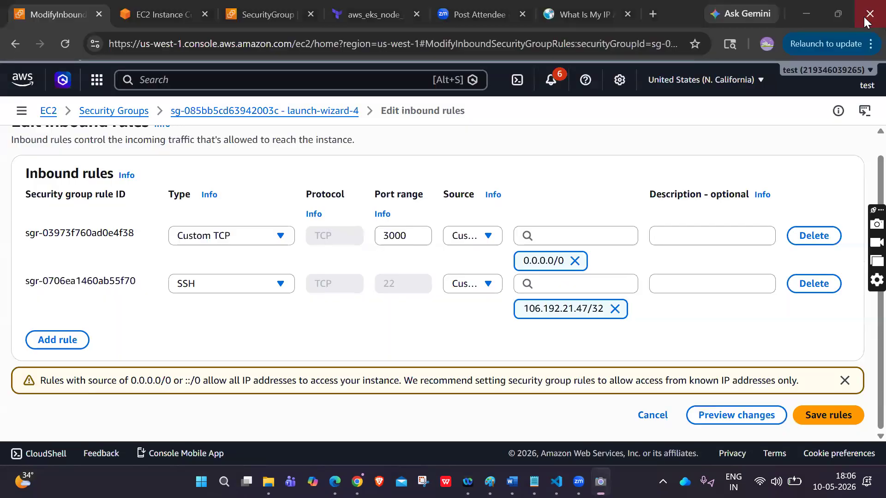
Switch to Command Prompt and run ipconfig to list the computer's network addresses.
{"action": "key", "text": "super"}
{"action": "type", "text": "cmd"}
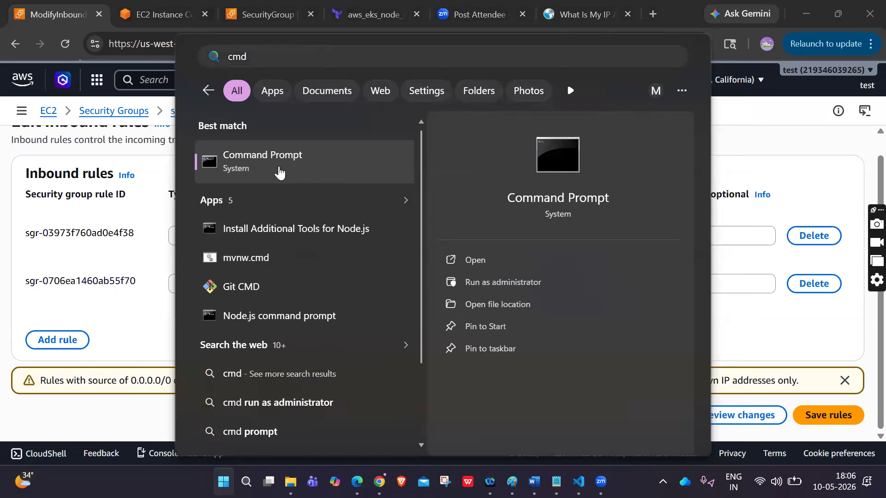
{"action": "left_click", "coordinate": [278, 173]}
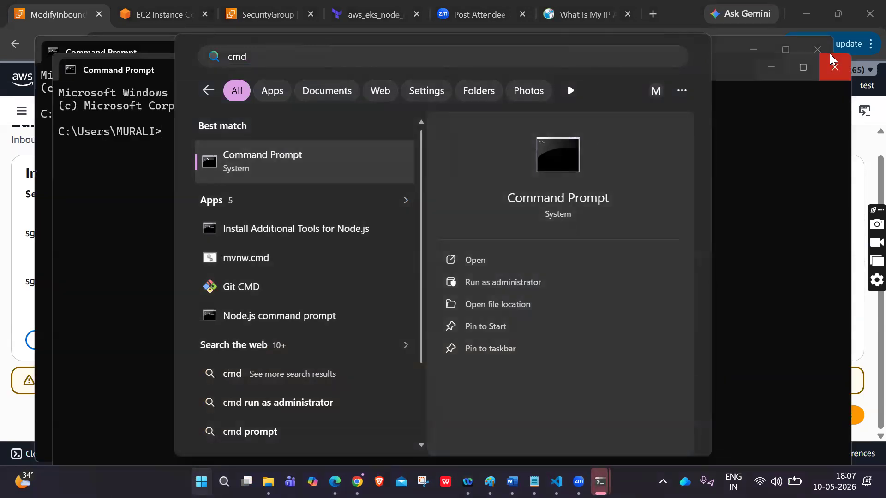
{"action": "type", "text": "ipconfig"}
{"action": "key", "text": "Return"}
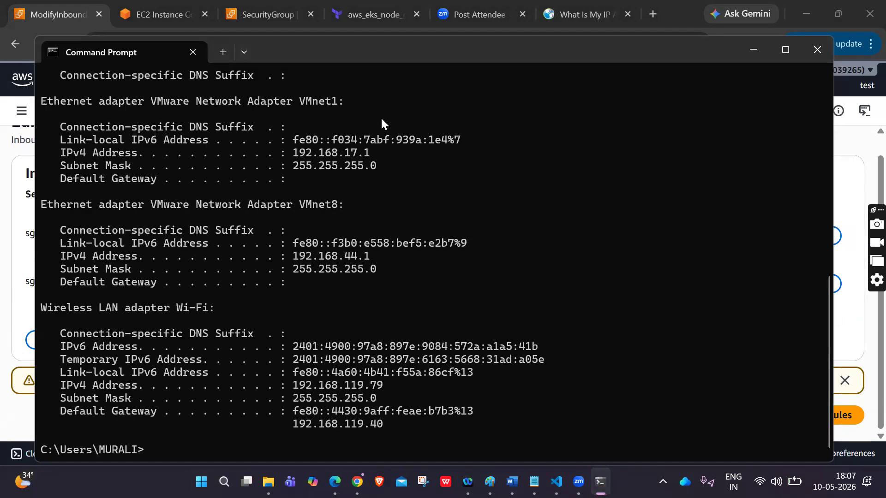
Copy the IPv4 address of the VMware Network Adapter VMnet1 from the ipconfig output.
{"action": "scroll", "coordinate": [206, 180], "scroll_direction": "up", "scroll_amount": 1}
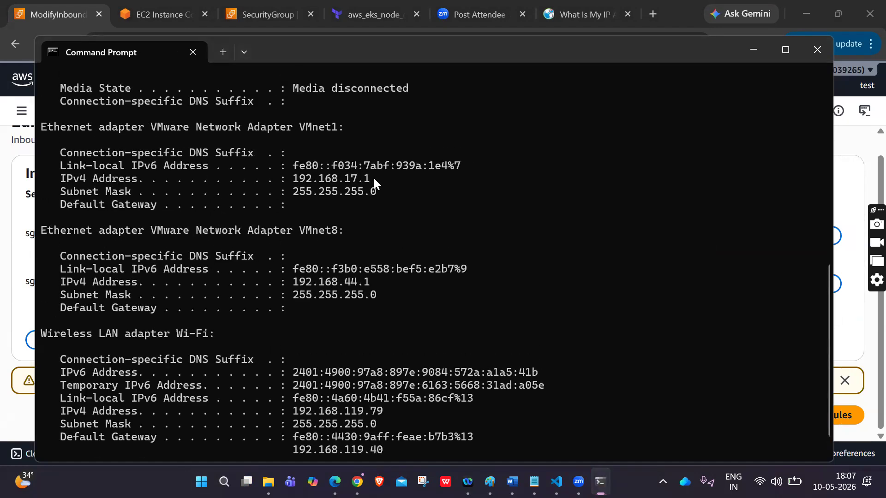
{"action": "left_click_drag", "start_coordinate": [373, 178], "coordinate": [291, 180]}
{"action": "key", "text": "ctrl+c"}
Return to the inbound rules in the browser, replace the SSH rule's source with 192.168.17.1/32, and save the rules.
{"action": "left_click", "coordinate": [159, 19]}
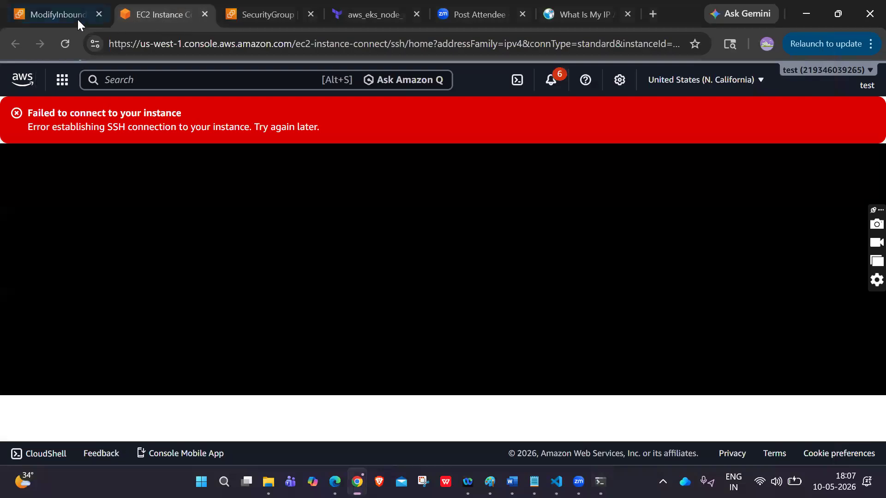
{"action": "left_click", "coordinate": [72, 17]}
{"action": "left_click", "coordinate": [616, 309]}
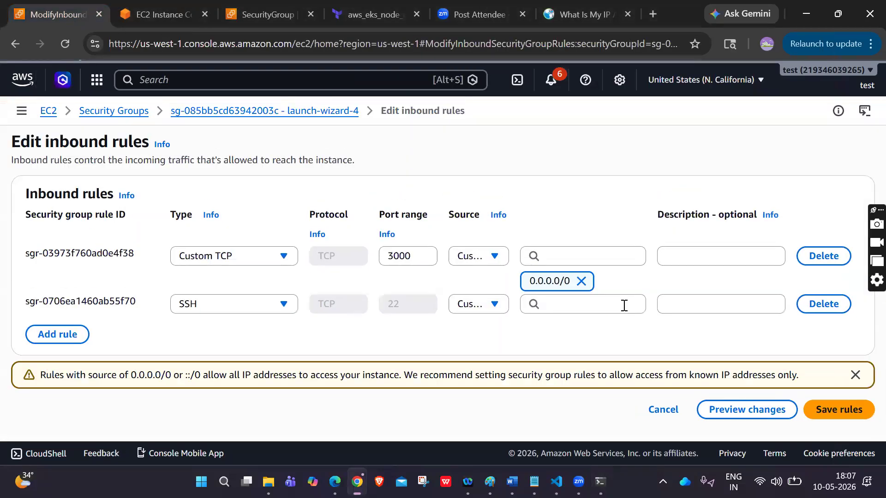
{"action": "left_click", "coordinate": [593, 303]}
{"action": "key", "text": "ctrl+v"}
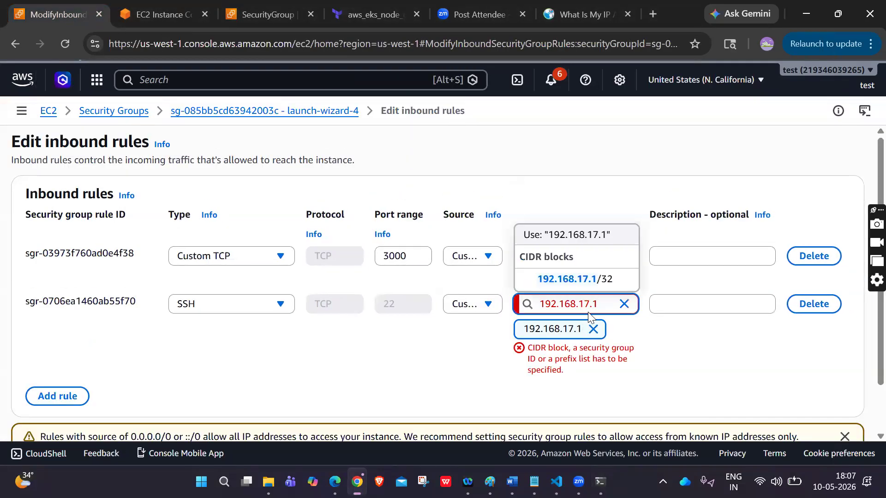
{"action": "left_click", "coordinate": [591, 279]}
{"action": "scroll", "coordinate": [590, 282], "scroll_direction": "down", "scroll_amount": 1}
{"action": "left_click", "coordinate": [831, 414]}
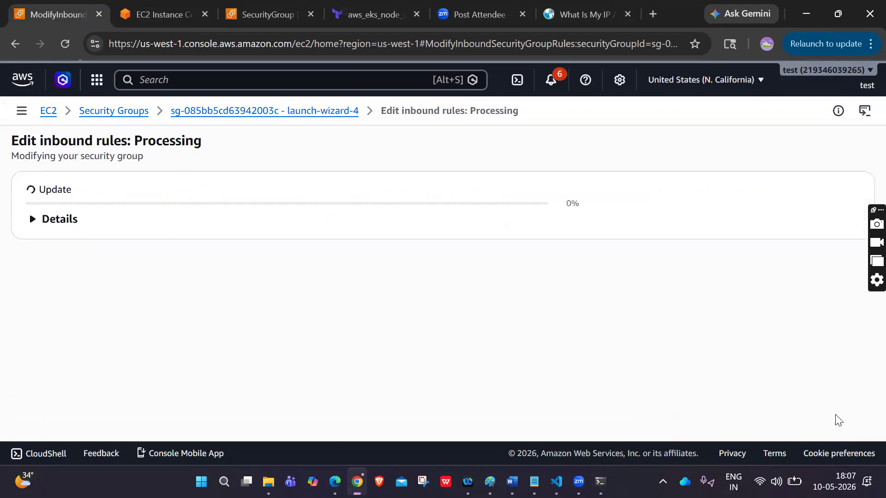
Reload the EC2 Instance Connect session to retry the SSH connection to the s3 instance.
{"action": "left_click", "coordinate": [169, 21]}
{"action": "left_click", "coordinate": [68, 49]}
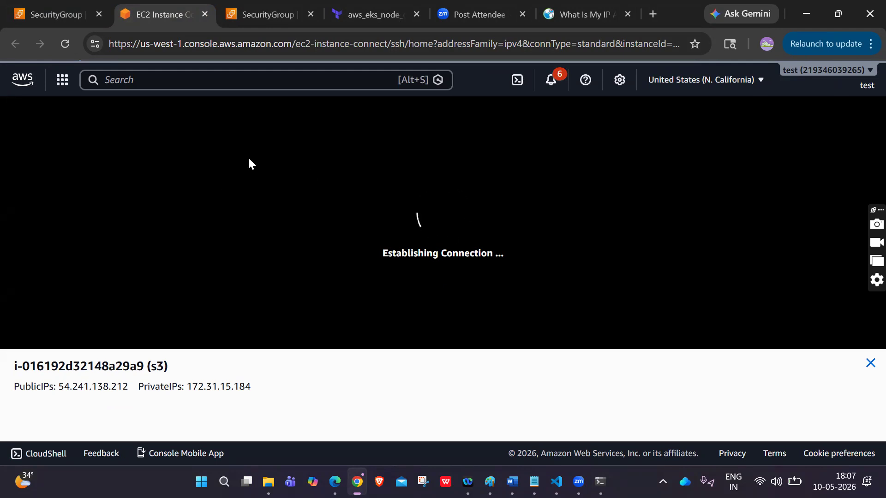
Reopen the launch-wizard-4 inbound rules for editing and remove the SSH rule's 192.168.17.1/32 source.
{"action": "left_click", "coordinate": [62, 17]}
{"action": "scroll", "coordinate": [576, 301], "scroll_direction": "down", "scroll_amount": 3}
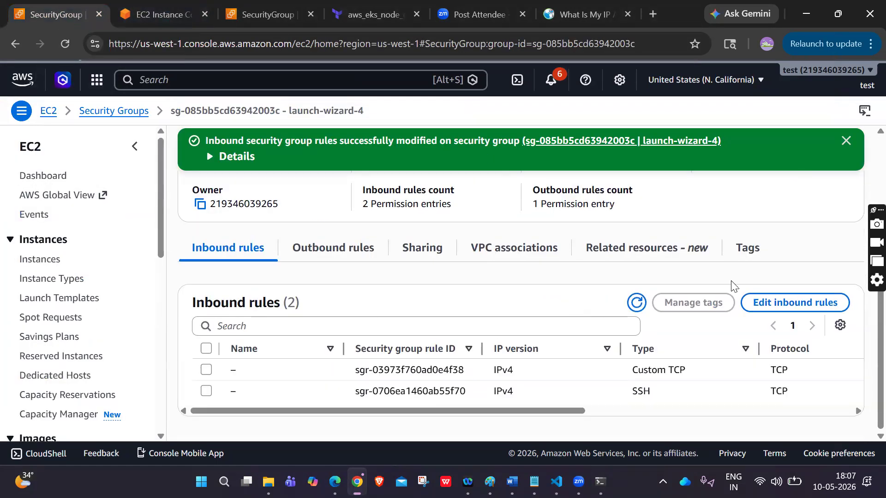
{"action": "left_click", "coordinate": [796, 302]}
{"action": "scroll", "coordinate": [506, 306], "scroll_direction": "down", "scroll_amount": 1}
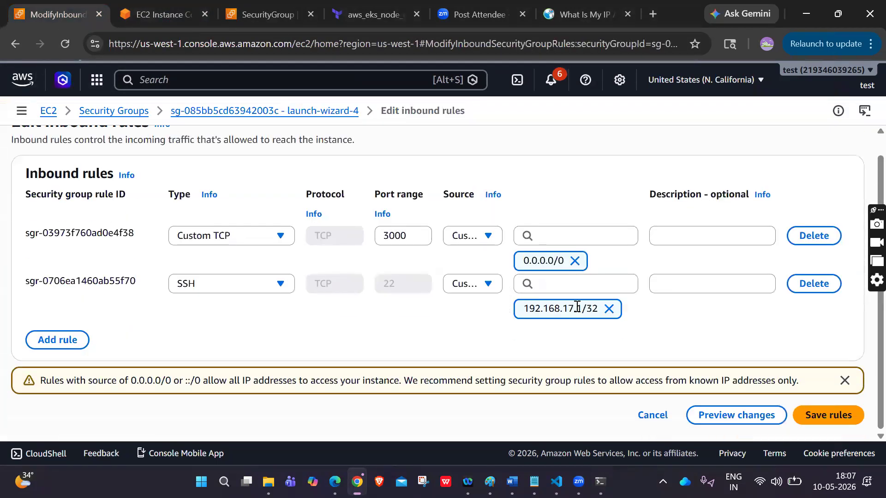
{"action": "left_click", "coordinate": [609, 308]}
Check the public IP details on whatismyipaddress.com, declining the site's notification offer.
{"action": "left_click", "coordinate": [578, 18]}
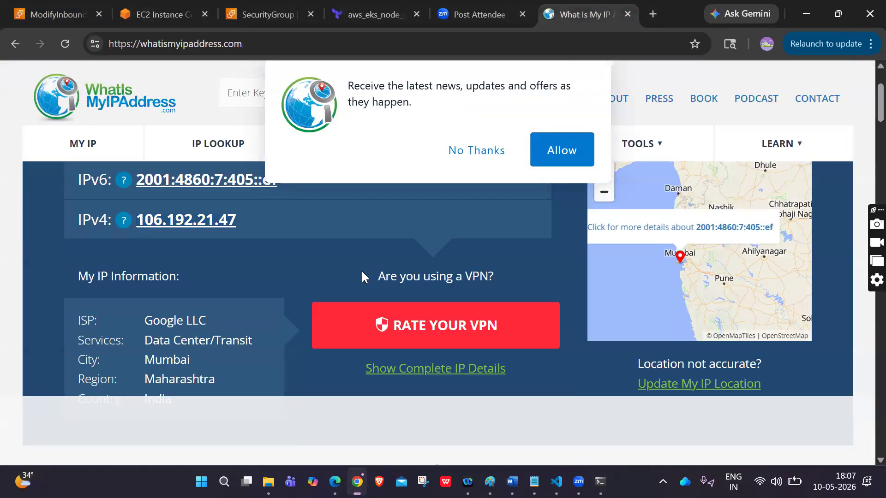
{"action": "scroll", "coordinate": [362, 273], "scroll_direction": "up", "scroll_amount": 2}
{"action": "scroll", "coordinate": [361, 275], "scroll_direction": "down", "scroll_amount": 2}
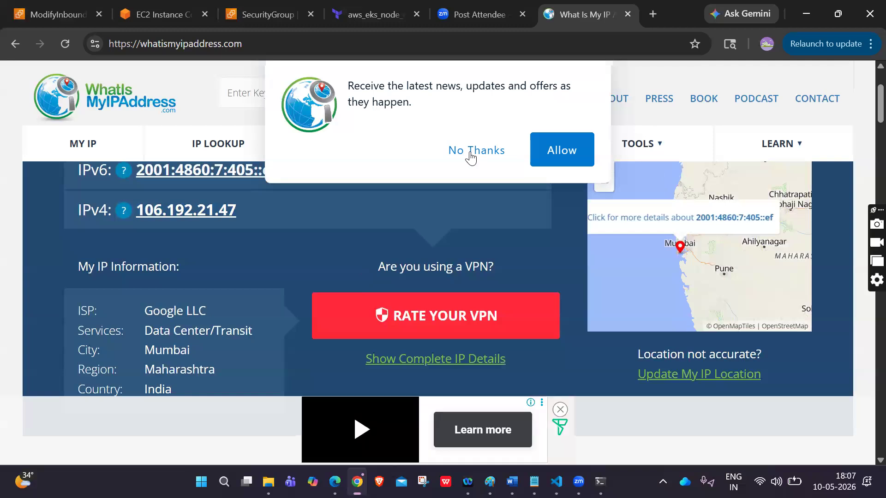
{"action": "left_click", "coordinate": [468, 154]}
{"action": "scroll", "coordinate": [352, 309], "scroll_direction": "down", "scroll_amount": 3}
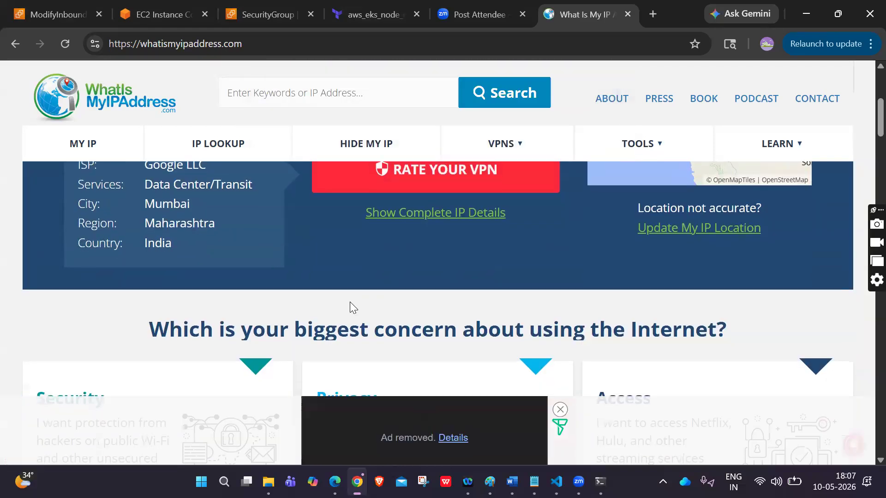
{"action": "scroll", "coordinate": [351, 306], "scroll_direction": "down", "scroll_amount": 3}
{"action": "scroll", "coordinate": [352, 306], "scroll_direction": "down", "scroll_amount": 1}
{"action": "scroll", "coordinate": [350, 301], "scroll_direction": "up", "scroll_amount": 7}
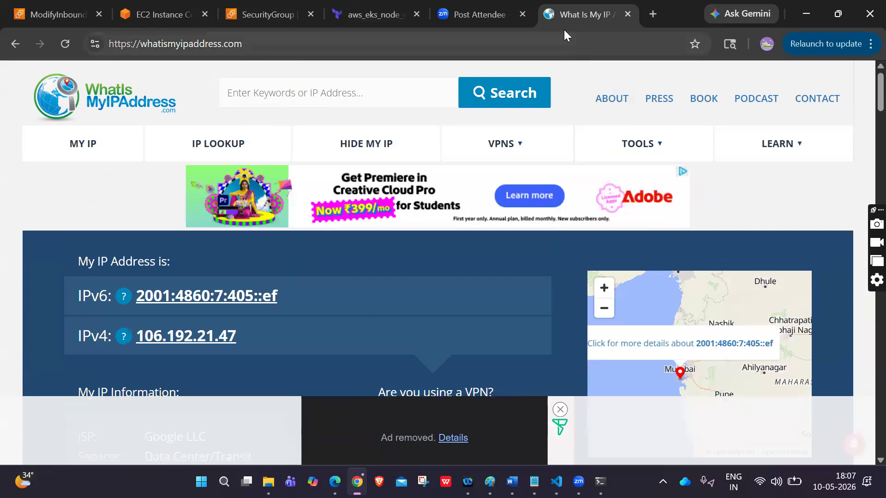
Search the web for "what is my ip" in a new tab, open WhatIsMyIP.com, and copy the public IPv4 address.
{"action": "left_click", "coordinate": [652, 14]}
{"action": "type", "text": "what is my"}
{"action": "key", "text": "Return"}
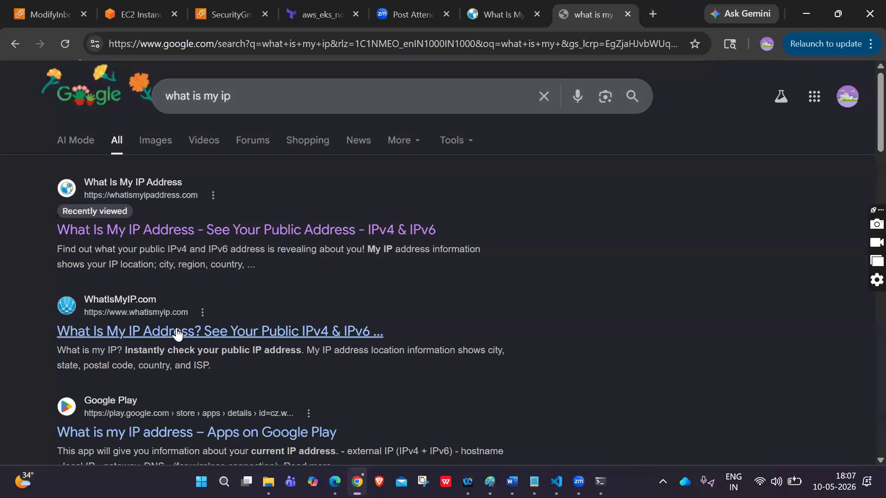
{"action": "left_click", "coordinate": [176, 331]}
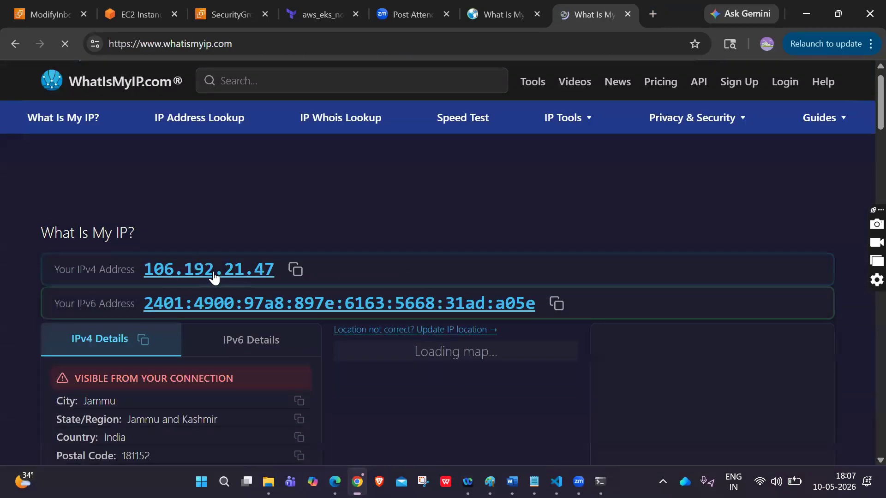
{"action": "left_click", "coordinate": [294, 271]}
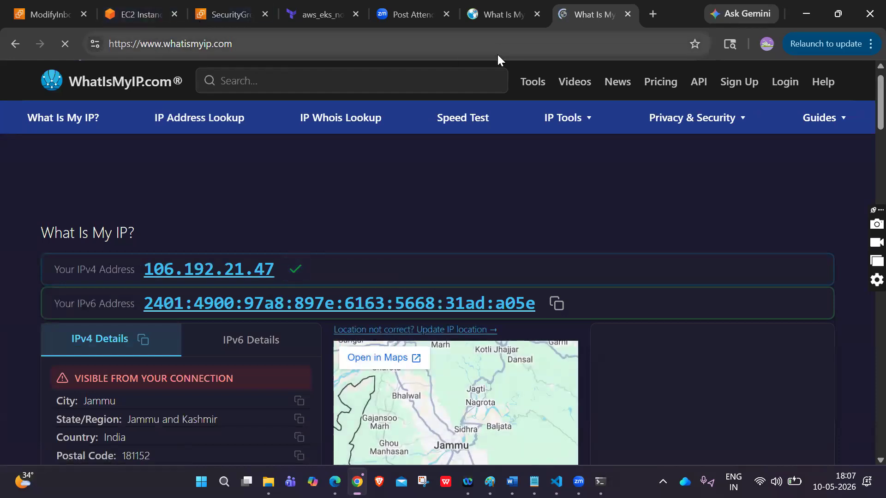
{"action": "left_click", "coordinate": [494, 20]}
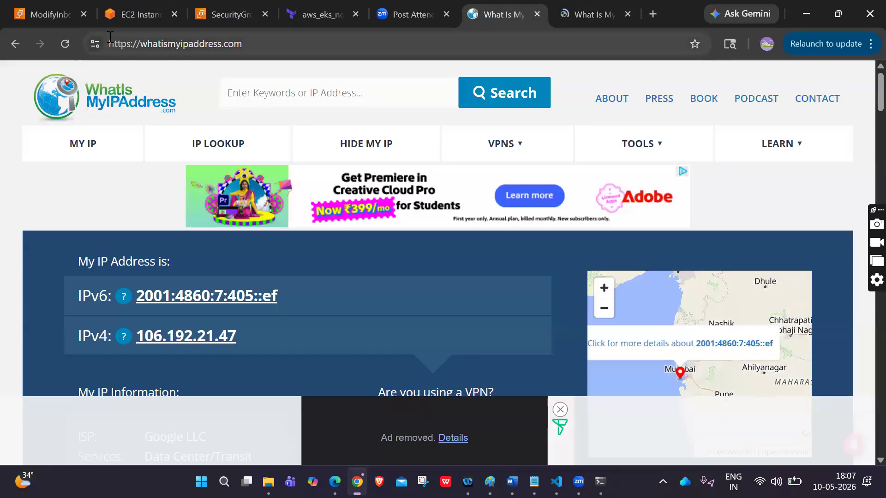
{"action": "left_click", "coordinate": [118, 6]}
{"action": "left_click", "coordinate": [23, 20]}
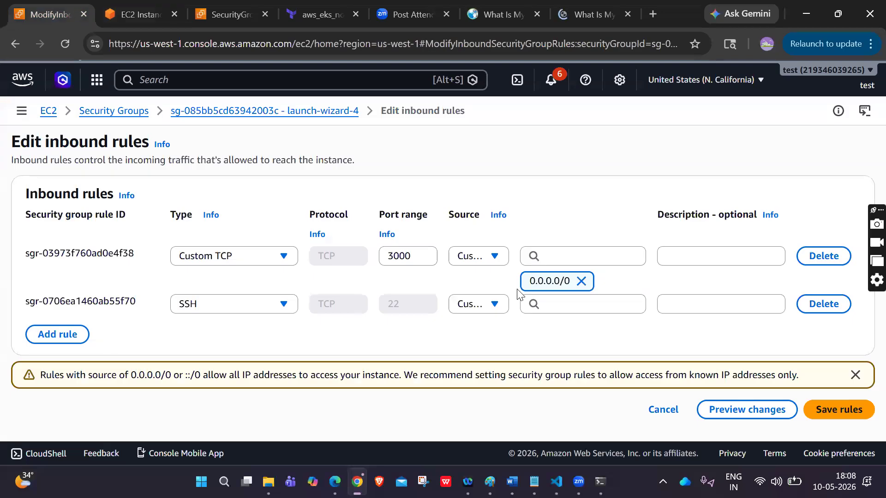
{"action": "left_click", "coordinate": [594, 310]}
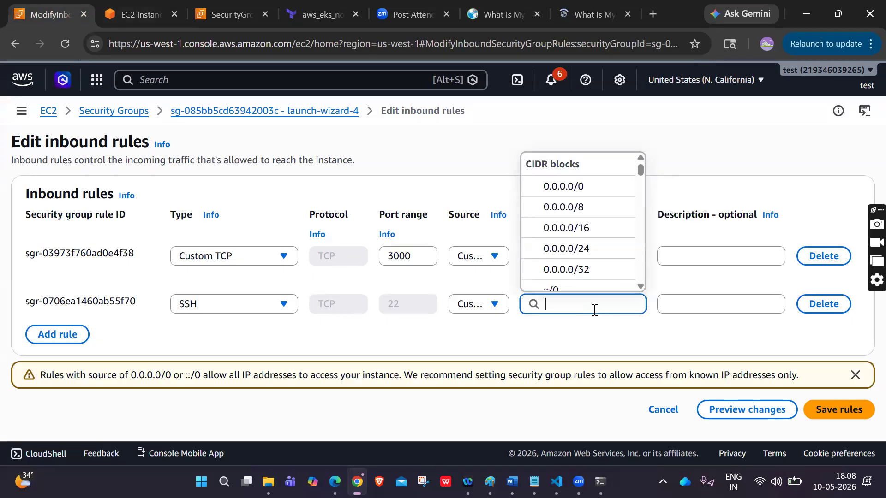
{"action": "key", "text": "ctrl+v"}
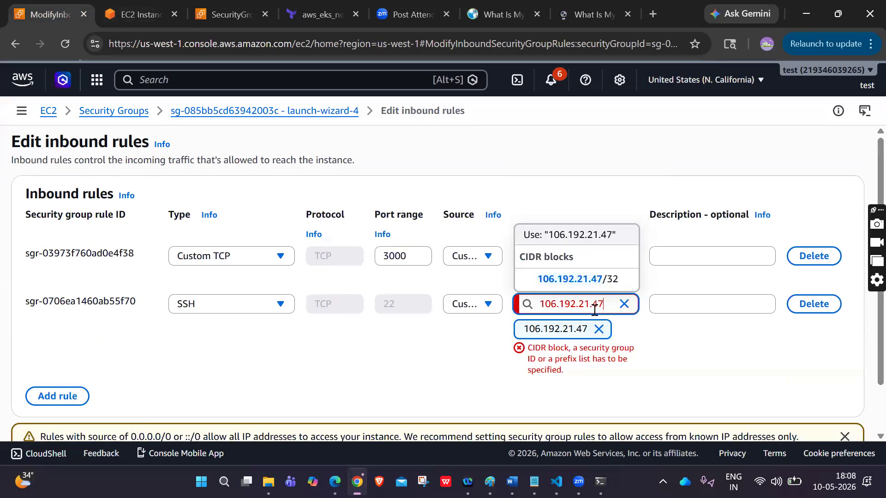
{"action": "left_click", "coordinate": [615, 284]}
{"action": "left_click", "coordinate": [823, 421]}
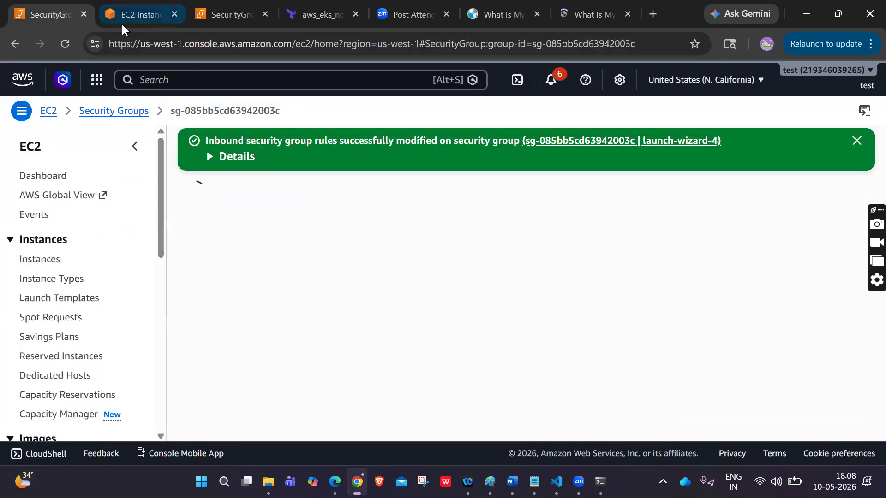
Reload the EC2 Instance Connect session for the s3 instance and check the saved SSH rule's source in launch-wizard-4.
{"action": "left_click", "coordinate": [122, 24]}
{"action": "left_click", "coordinate": [54, 43]}
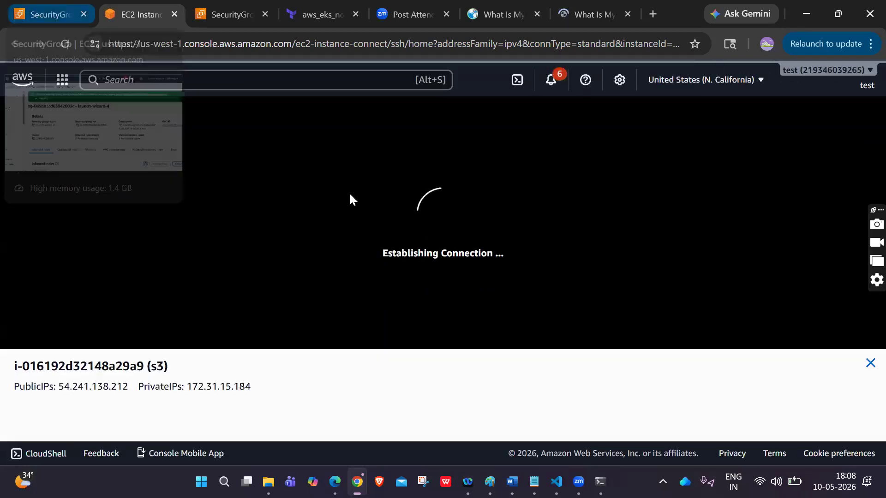
{"action": "left_click", "coordinate": [51, 12]}
{"action": "scroll", "coordinate": [500, 316], "scroll_direction": "down", "scroll_amount": 3}
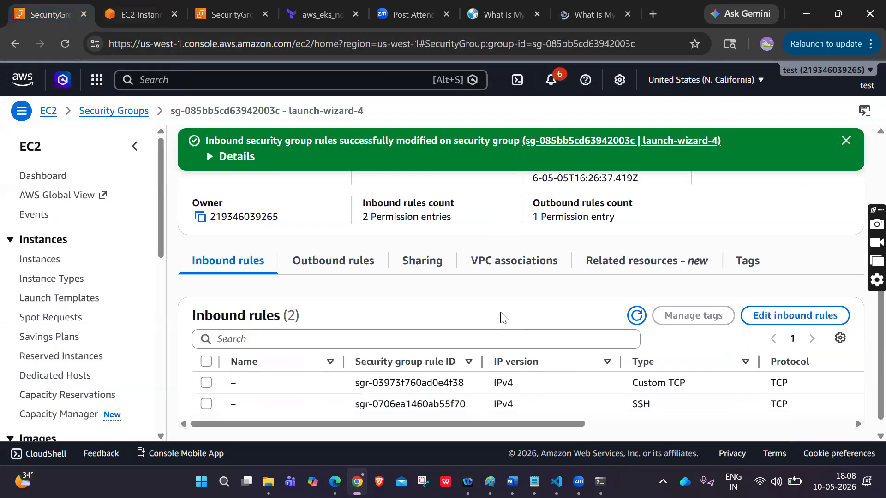
{"action": "left_click", "coordinate": [143, 17]}
{"action": "left_click", "coordinate": [56, 16]}
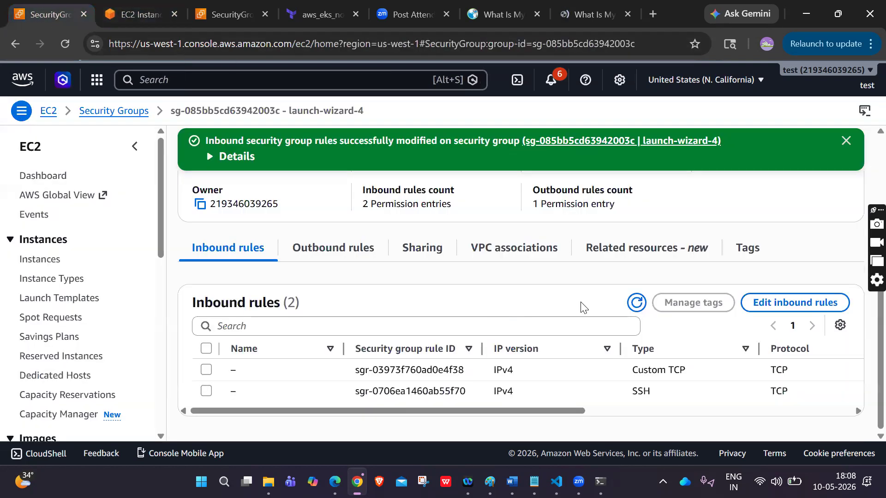
{"action": "scroll", "coordinate": [752, 381], "scroll_direction": "right", "scroll_amount": 8}
{"action": "double_click", "coordinate": [716, 392]}
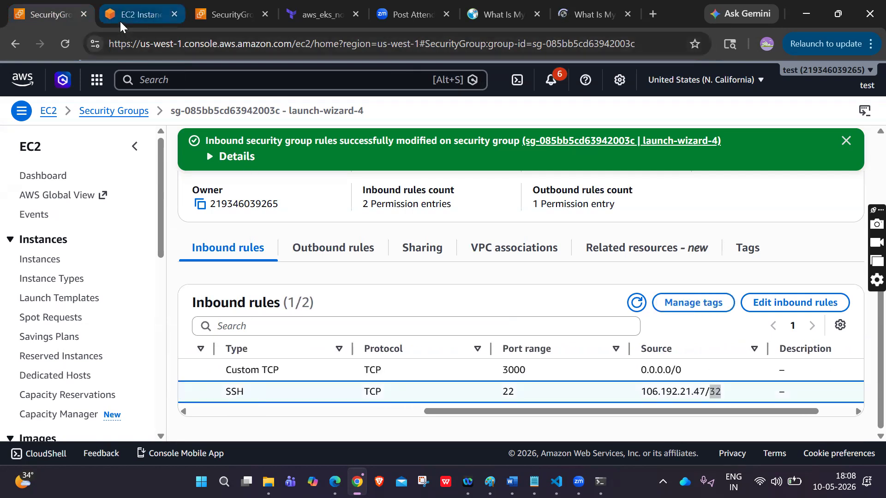
Check the result of the SSH connection attempt in the EC2 Instance Connect session.
{"action": "left_click", "coordinate": [120, 20]}
{"action": "left_click", "coordinate": [50, 15]}
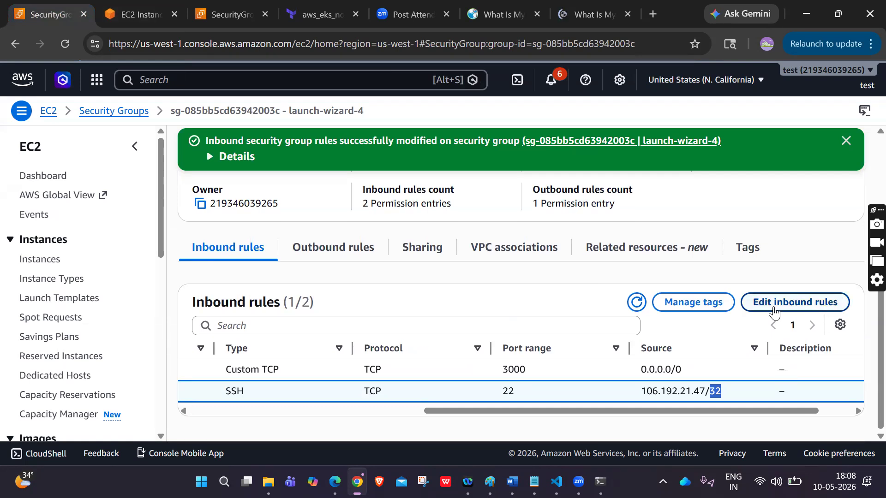
{"action": "left_click", "coordinate": [128, 21]}
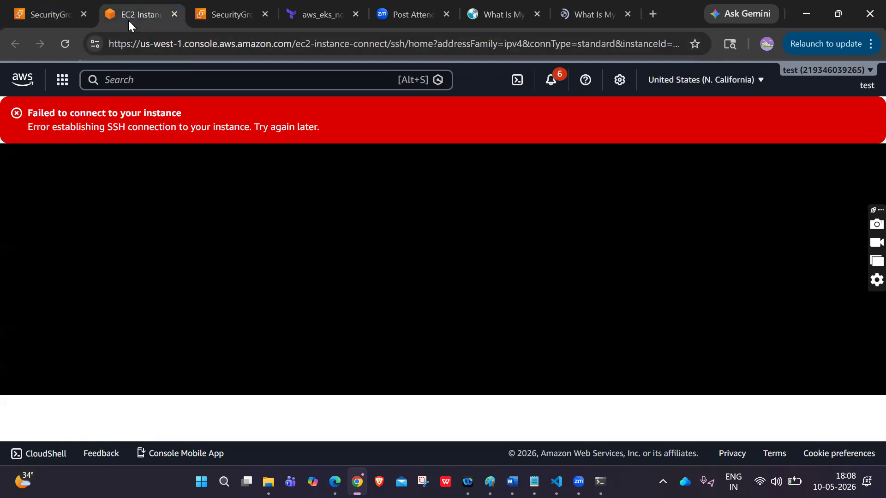
{"action": "left_click_drag", "start_coordinate": [328, 128], "coordinate": [54, 131]}
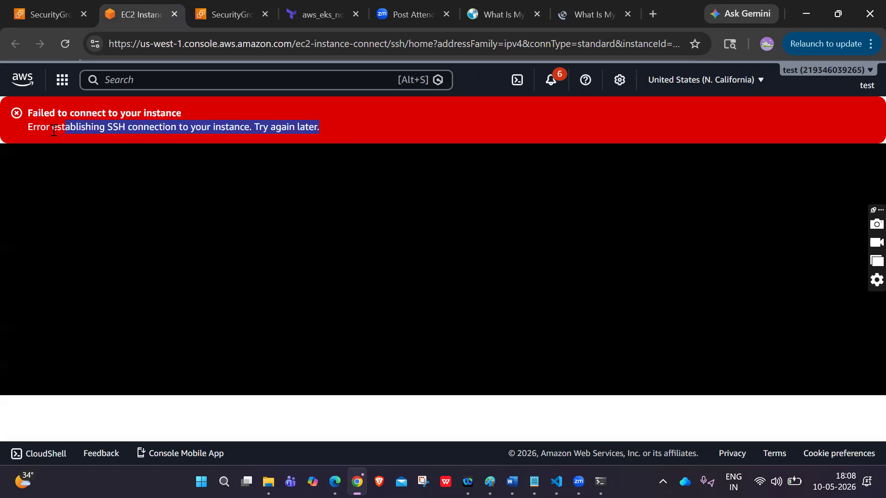
Close the EC2 Instance Connect session and the WhatIsMyIP.com page.
{"action": "left_click", "coordinate": [54, 15]}
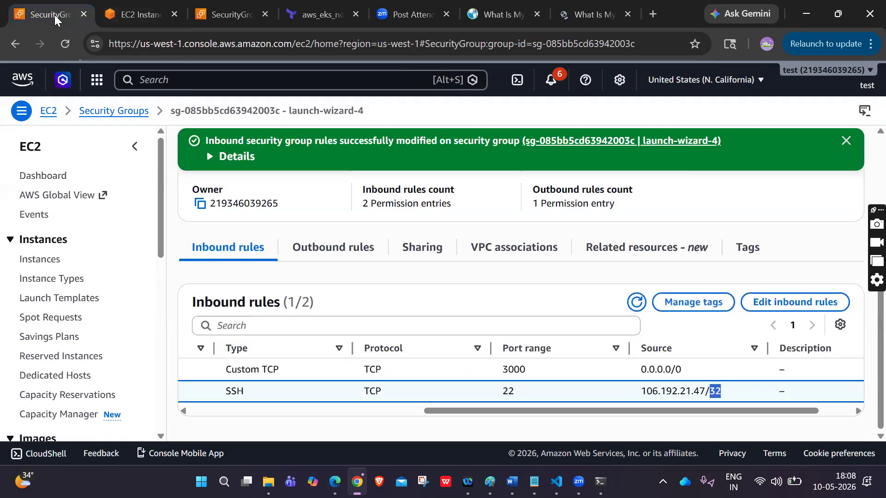
{"action": "left_click", "coordinate": [176, 17]}
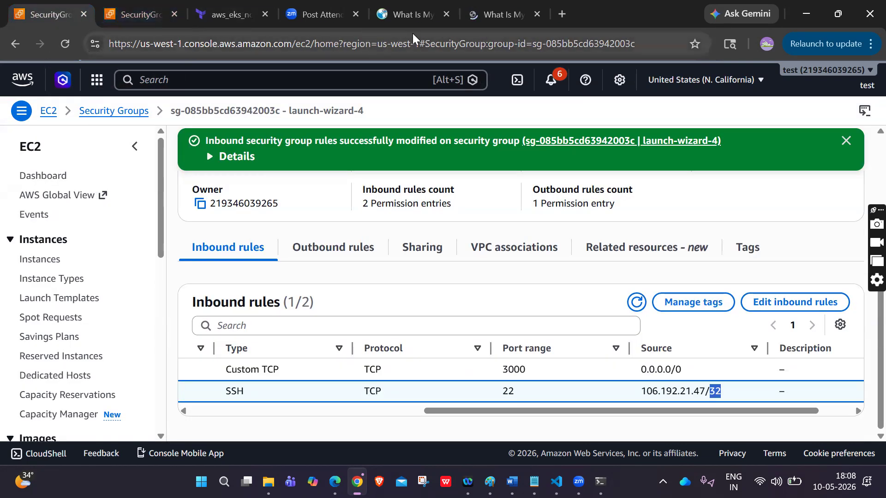
{"action": "left_click", "coordinate": [537, 14]}
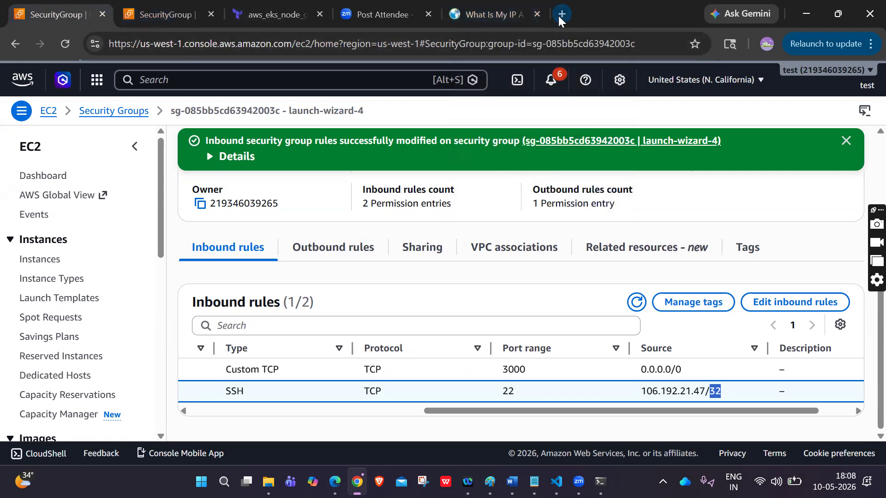
Open ChatGPT in a new browser tab.
{"action": "left_click", "coordinate": [558, 15]}
{"action": "type", "text": "h"}
{"action": "key", "text": "BackSpace"}
{"action": "key", "text": "BackSpace"}
{"action": "type", "text": "c"}
{"action": "key", "text": "Return"}
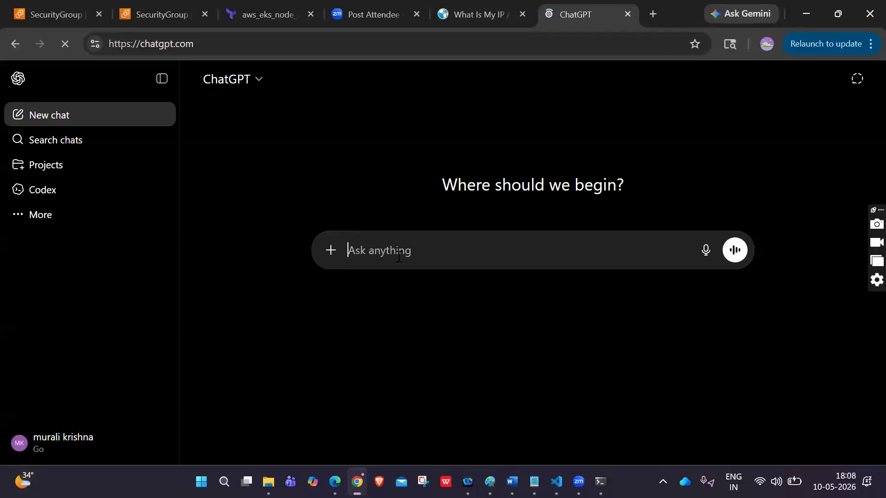
Ask ChatGPT "in security group ssh i added my public ip to the ssh port in security group but it is not working how to solve".
{"action": "type", "text": "t"}
{"action": "key", "text": "BackSpace"}
{"action": "type", "text": "hwo"}
{"action": "key", "text": "BackSpace"}
{"action": "type", "text": "in security group ss"}
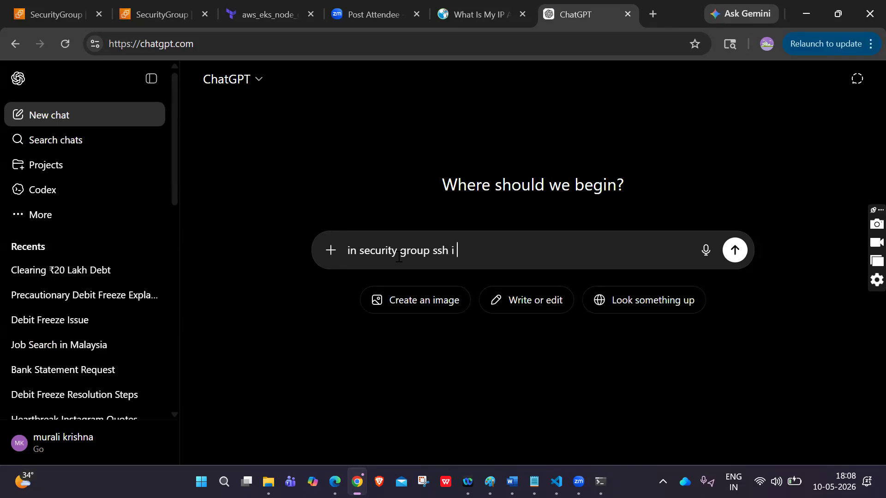
{"action": "type", "text": "h i added my public ip to the"}
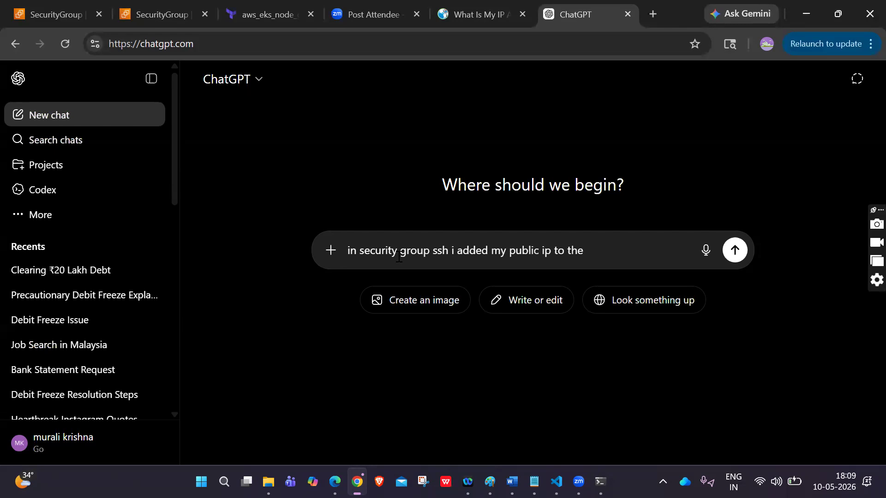
{"action": "type", "text": "ssh port in securi"}
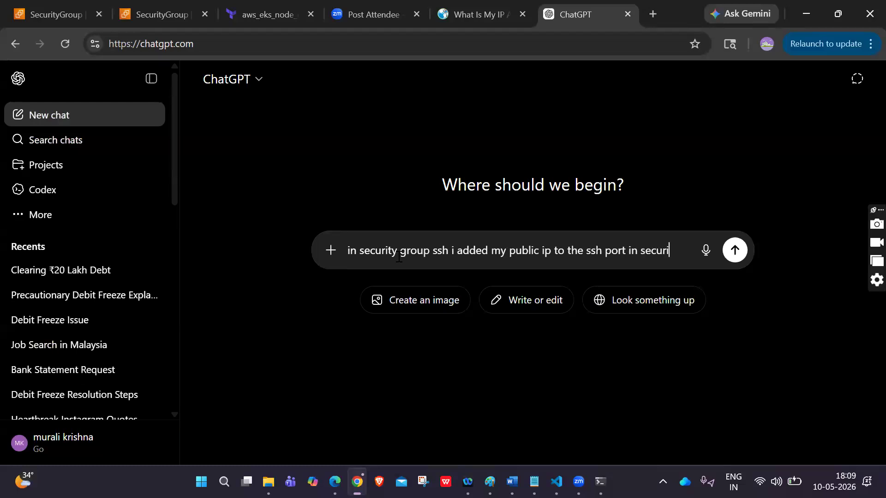
{"action": "type", "text": "ty group but "}
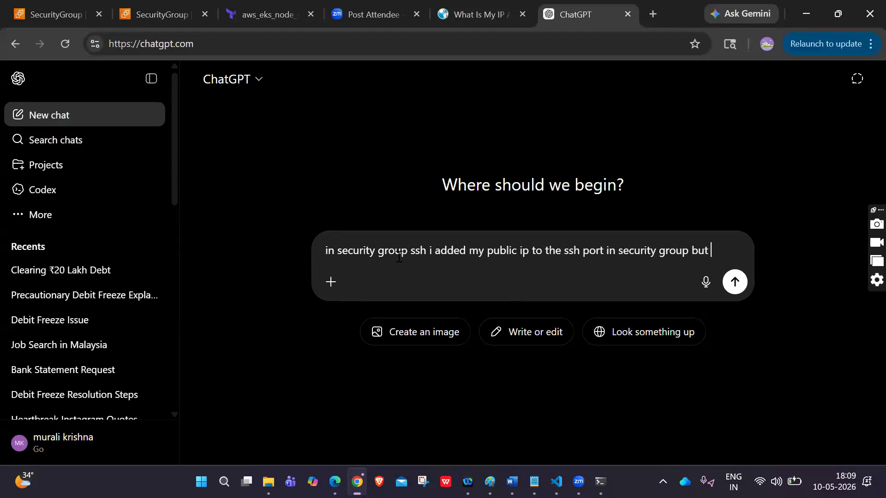
{"action": "type", "text": "it is no"}
{"action": "type", "text": "t working ho"}
{"action": "type", "text": "w to solve"}
{"action": "key", "text": "Return"}
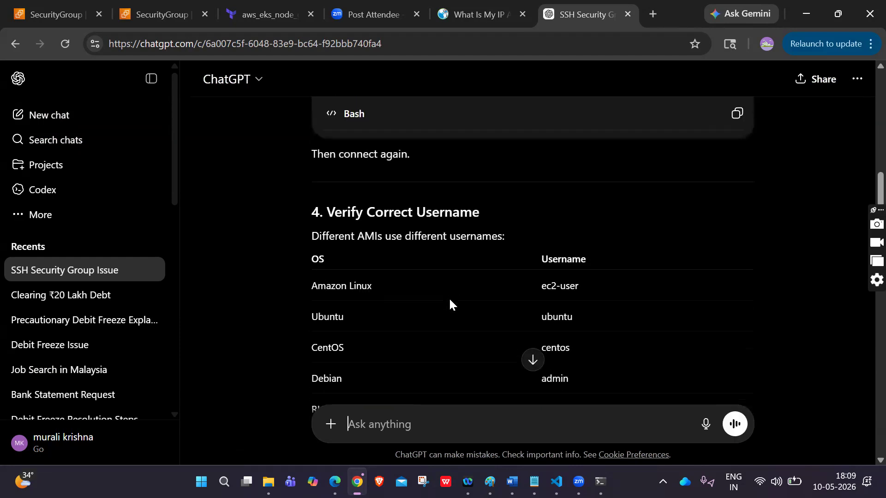
Skim the SSH troubleshooting answer and ask the follow-up question "how to get the public pi pf server".
{"action": "scroll", "coordinate": [449, 302], "scroll_direction": "down", "scroll_amount": 8}
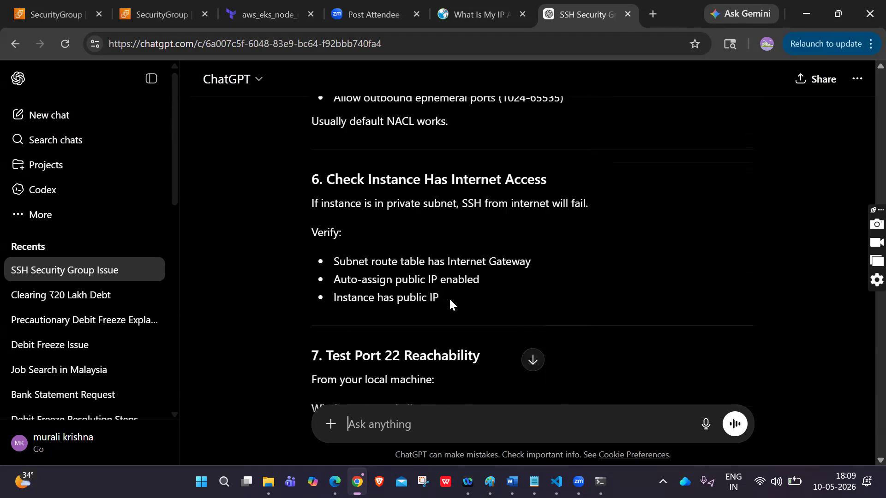
{"action": "scroll", "coordinate": [453, 324], "scroll_direction": "down", "scroll_amount": 8}
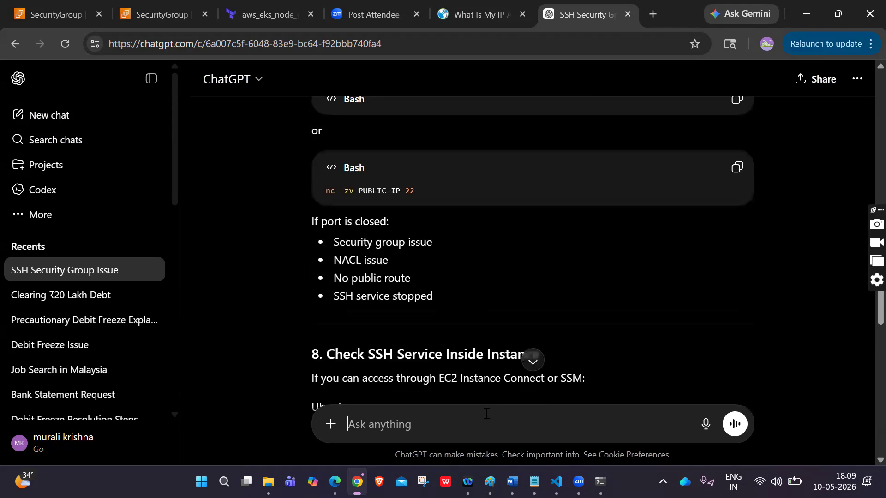
{"action": "type", "text": "how to get the public pi pf ser"}
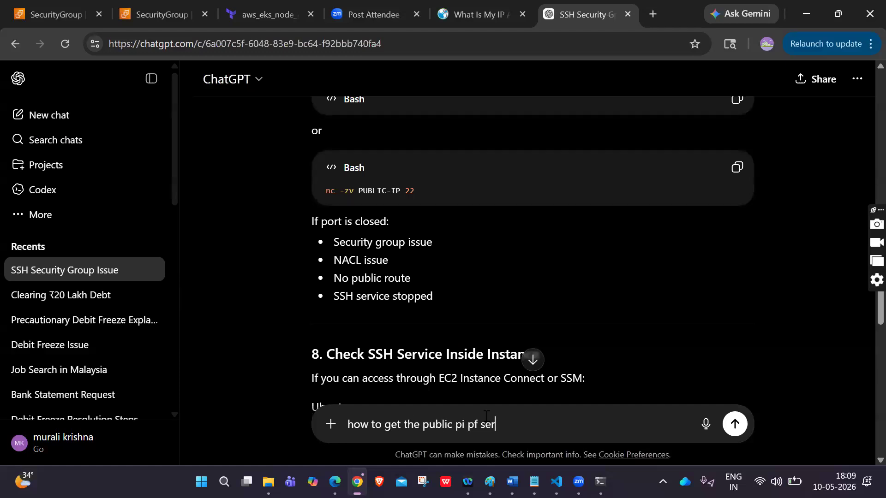
{"action": "key", "text": "Return"}
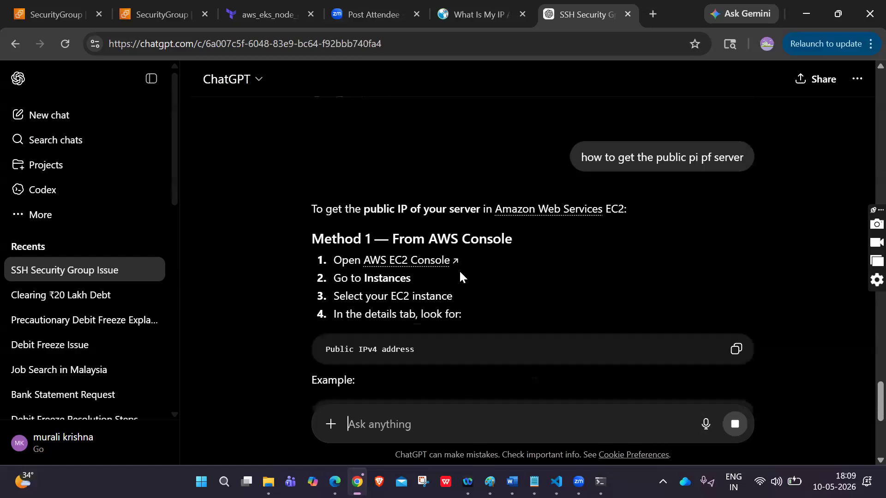
Read the answer's methods for getting a server's public IP, focusing on the one from inside the server.
{"action": "scroll", "coordinate": [458, 269], "scroll_direction": "down", "scroll_amount": 6}
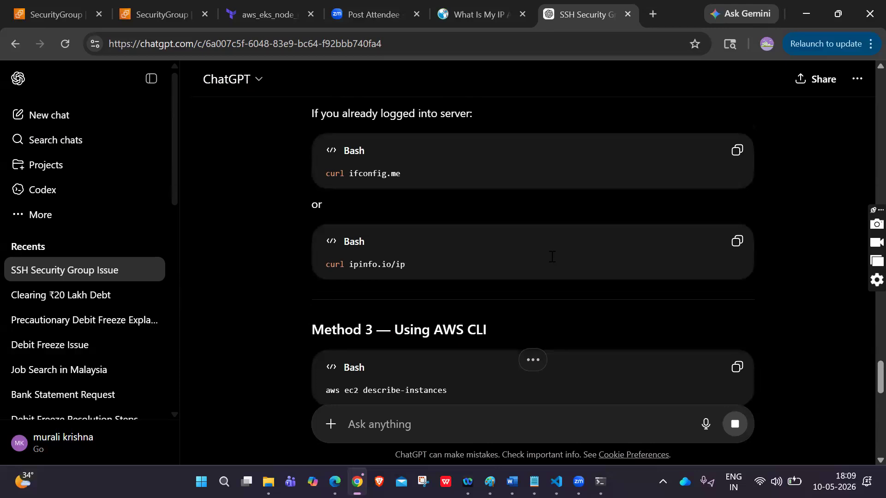
{"action": "scroll", "coordinate": [550, 253], "scroll_direction": "up", "scroll_amount": 1}
{"action": "scroll", "coordinate": [551, 257], "scroll_direction": "up", "scroll_amount": 1}
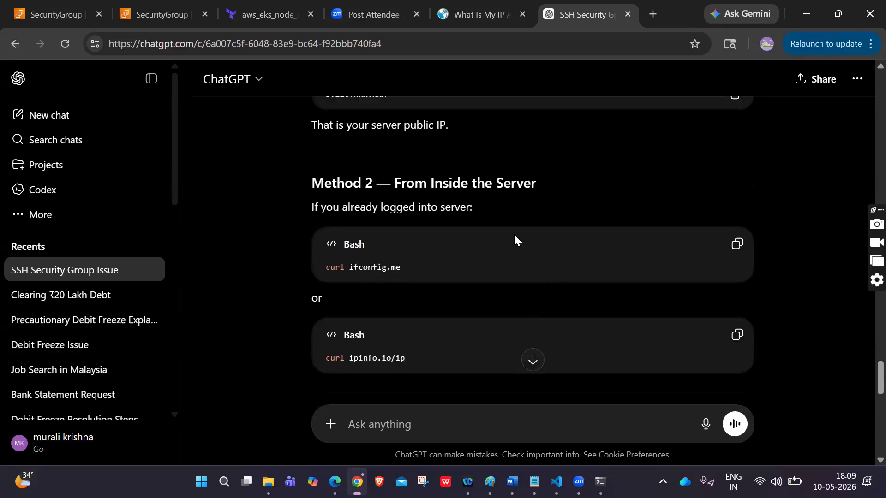
{"action": "left_click_drag", "start_coordinate": [395, 183], "coordinate": [531, 184]}
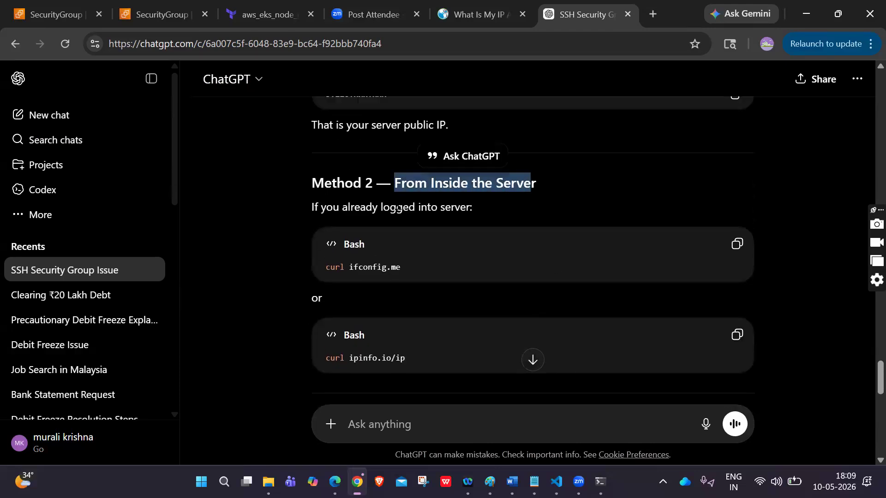
{"action": "left_click_drag", "start_coordinate": [357, 207], "coordinate": [472, 207]}
{"action": "left_click", "coordinate": [472, 207]}
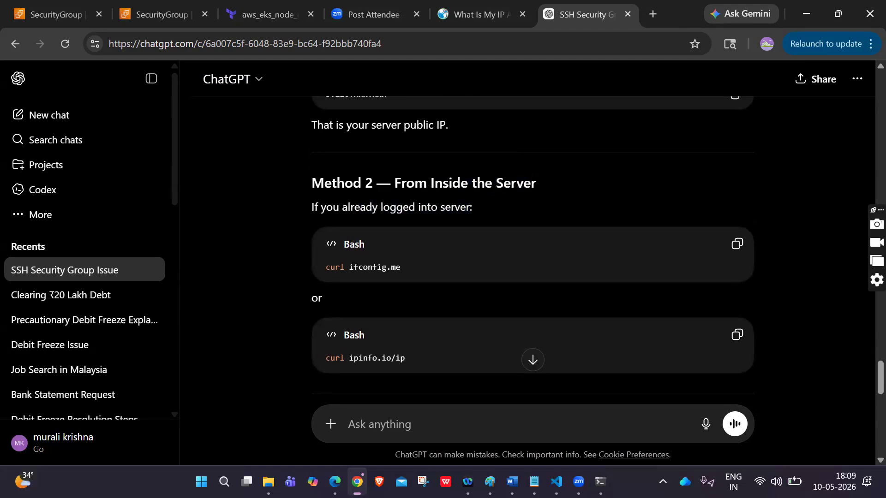
{"action": "scroll", "coordinate": [472, 207], "scroll_direction": "down", "scroll_amount": 2}
{"action": "scroll", "coordinate": [470, 211], "scroll_direction": "down", "scroll_amount": 5}
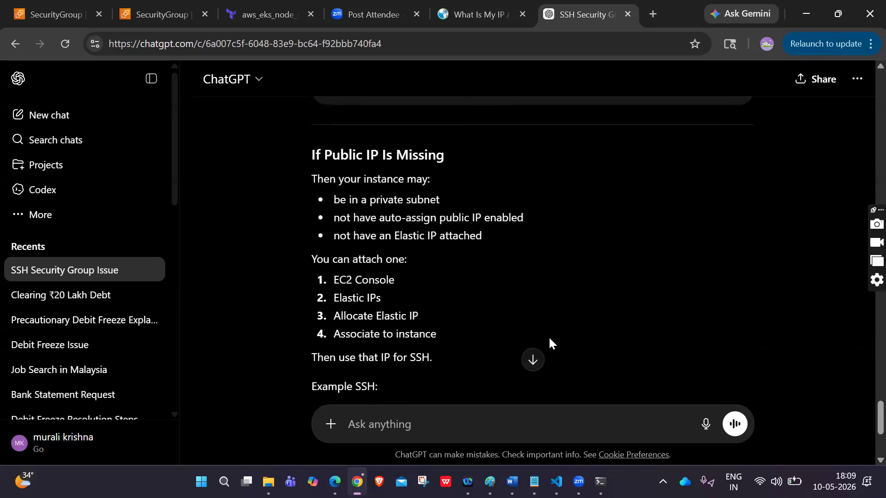
Ask "how to get the public ip of my system" and review the suggested commands for each operating system.
{"action": "left_click", "coordinate": [420, 429]}
{"action": "type", "text": "ho"}
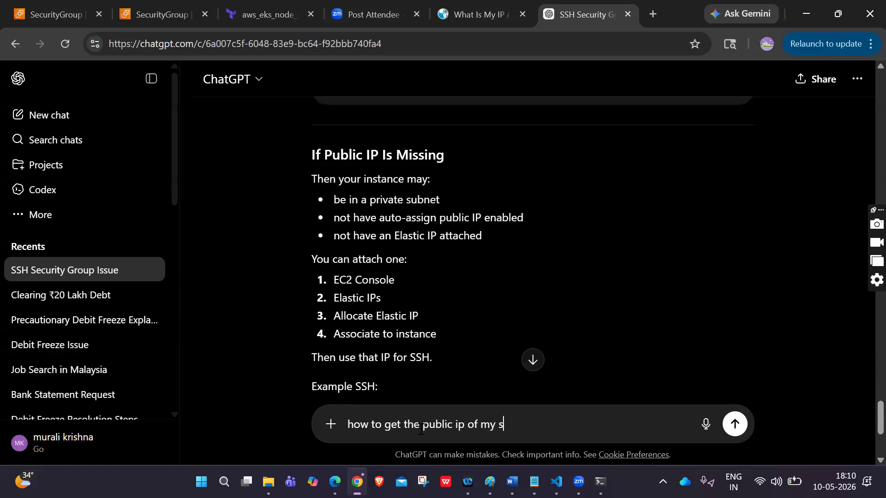
{"action": "type", "text": "w to get the public ip of my system"}
{"action": "key", "text": "Return"}
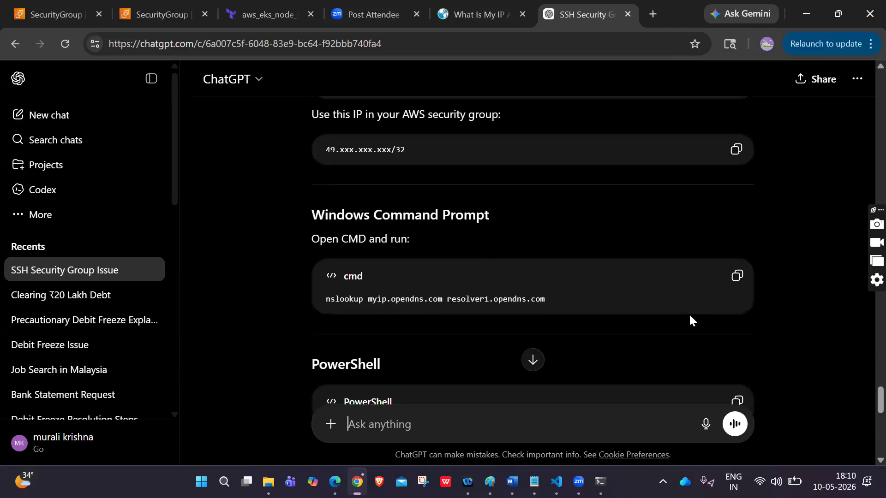
{"action": "scroll", "coordinate": [591, 326], "scroll_direction": "down", "scroll_amount": 2}
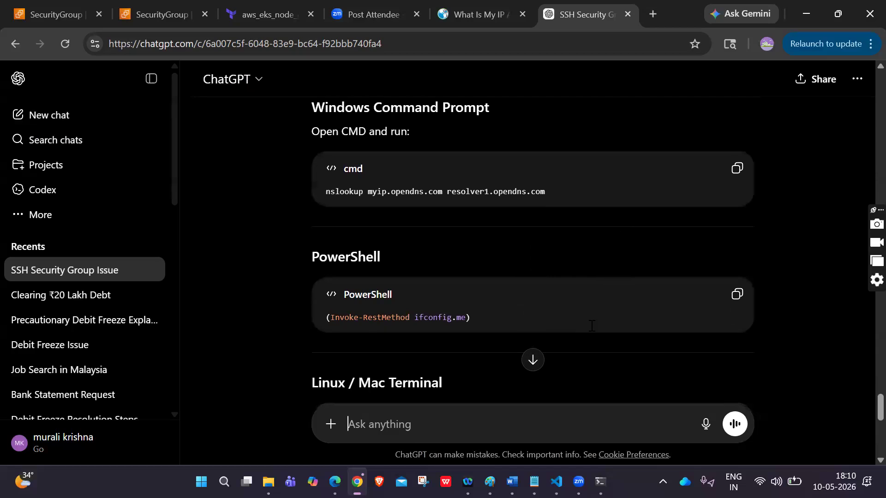
{"action": "scroll", "coordinate": [590, 326], "scroll_direction": "down", "scroll_amount": 3}
{"action": "scroll", "coordinate": [591, 326], "scroll_direction": "down", "scroll_amount": 3}
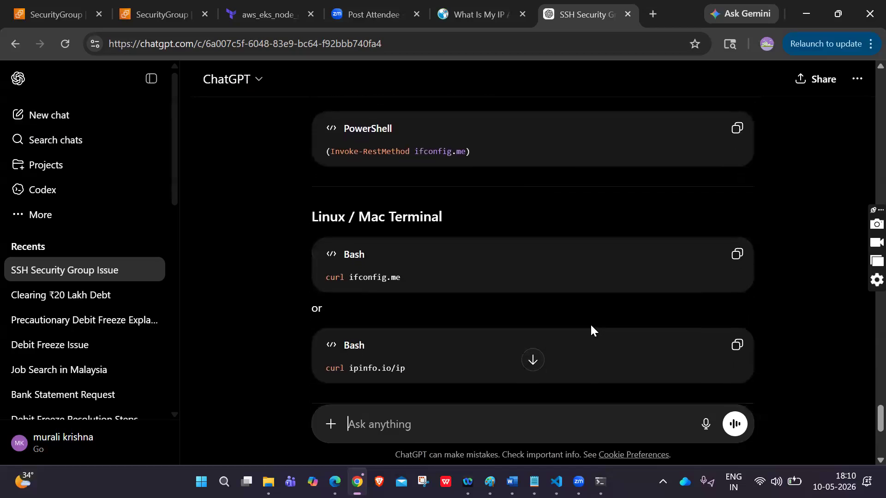
{"action": "scroll", "coordinate": [591, 328], "scroll_direction": "down", "scroll_amount": 1}
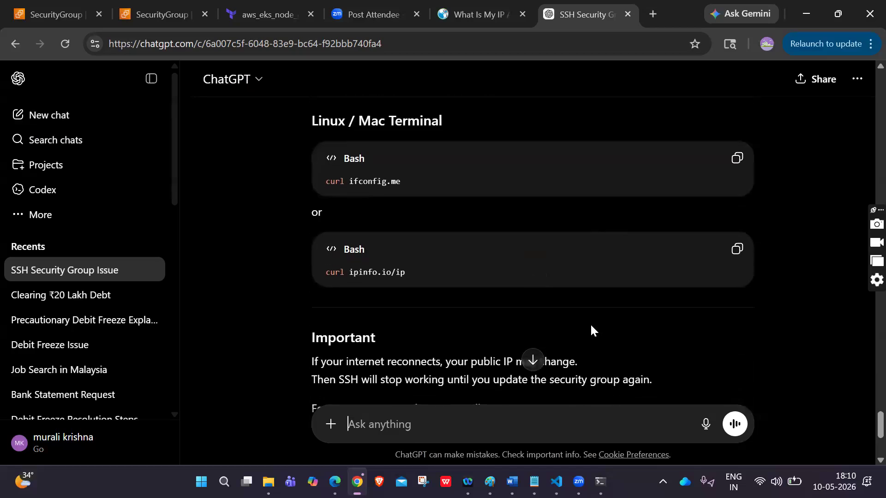
Read the rest of the ChatGPT answer, focusing on its notes about changing public IPs and temporarily allowing 0.0.0.0/0 on port 22.
{"action": "scroll", "coordinate": [590, 328], "scroll_direction": "down", "scroll_amount": 2}
{"action": "left_click_drag", "start_coordinate": [348, 262], "coordinate": [536, 262]}
{"action": "left_click", "coordinate": [535, 263]}
{"action": "scroll", "coordinate": [533, 264], "scroll_direction": "down", "scroll_amount": 3}
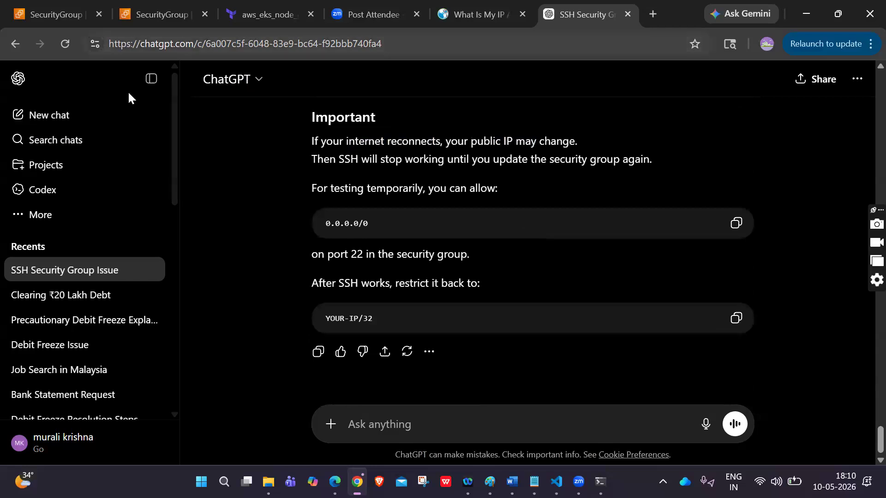
Open the s3 instance from the EC2 instances list and start a browser connection over its public IP as ec2-user.
{"action": "left_click", "coordinate": [136, 15]}
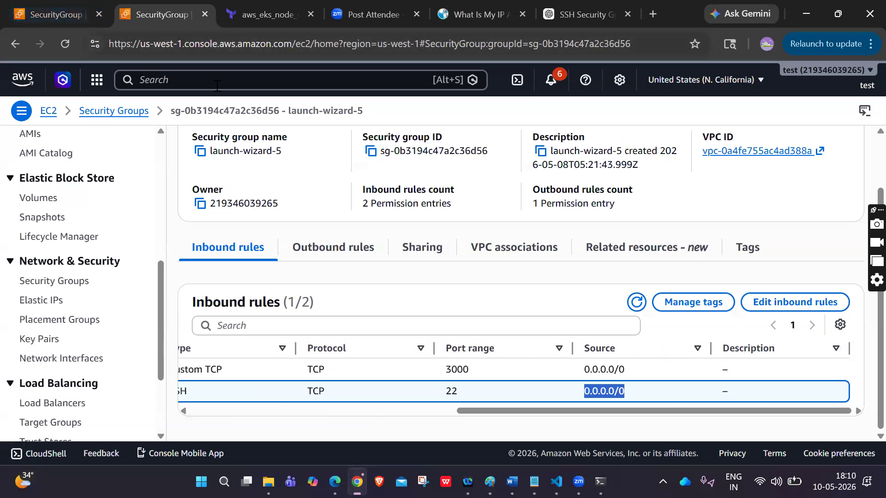
{"action": "scroll", "coordinate": [309, 211], "scroll_direction": "up", "scroll_amount": 1}
{"action": "scroll", "coordinate": [51, 204], "scroll_direction": "up", "scroll_amount": 7}
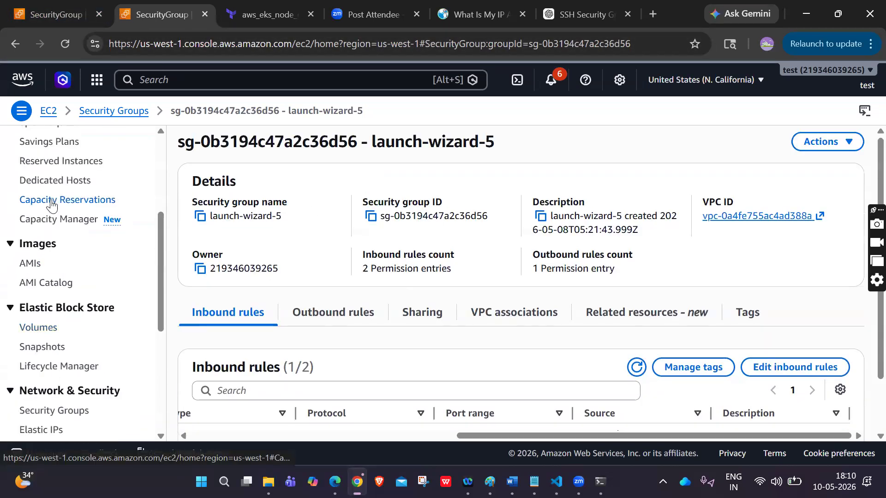
{"action": "left_click", "coordinate": [47, 262]}
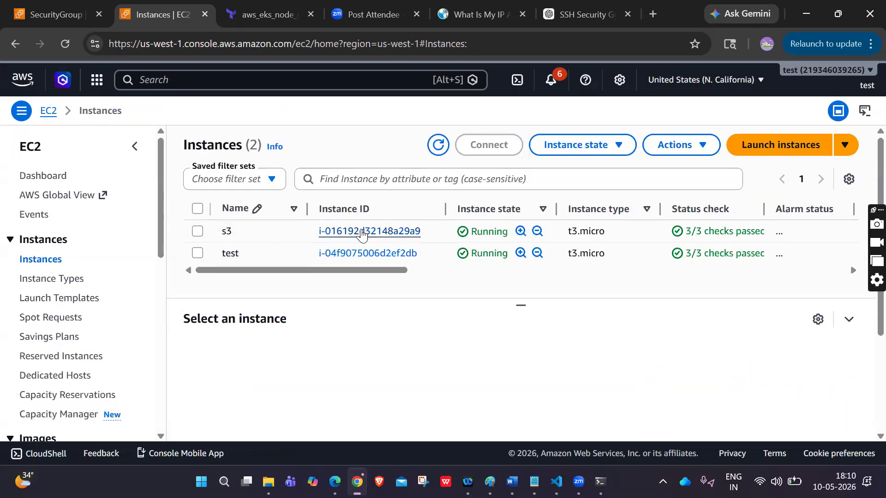
{"action": "left_click", "coordinate": [364, 230]}
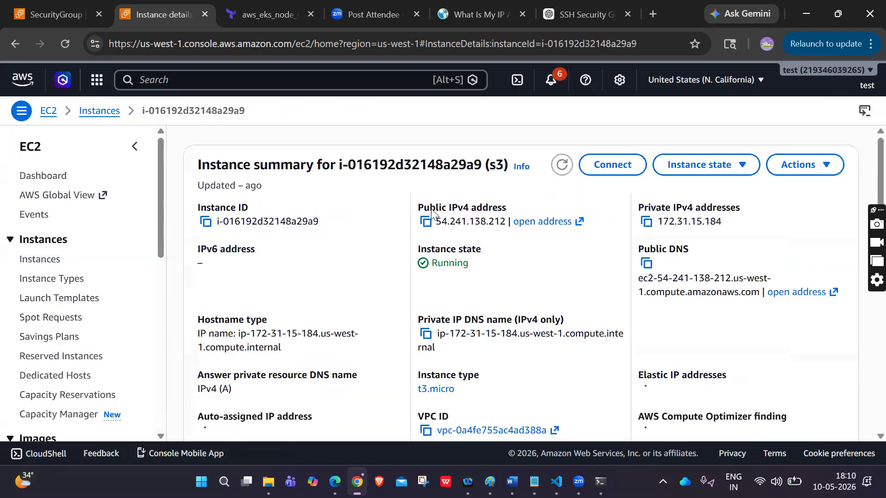
{"action": "left_click", "coordinate": [611, 170]}
{"action": "scroll", "coordinate": [486, 214], "scroll_direction": "down", "scroll_amount": 5}
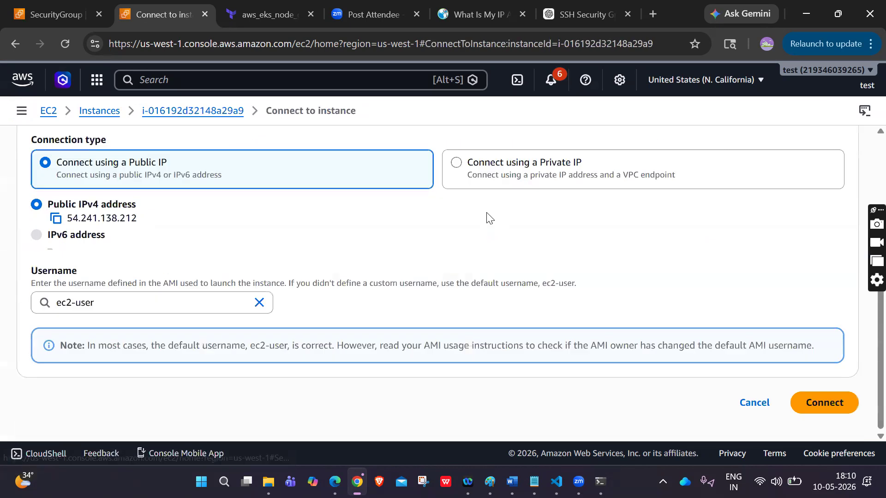
{"action": "left_click", "coordinate": [832, 402]}
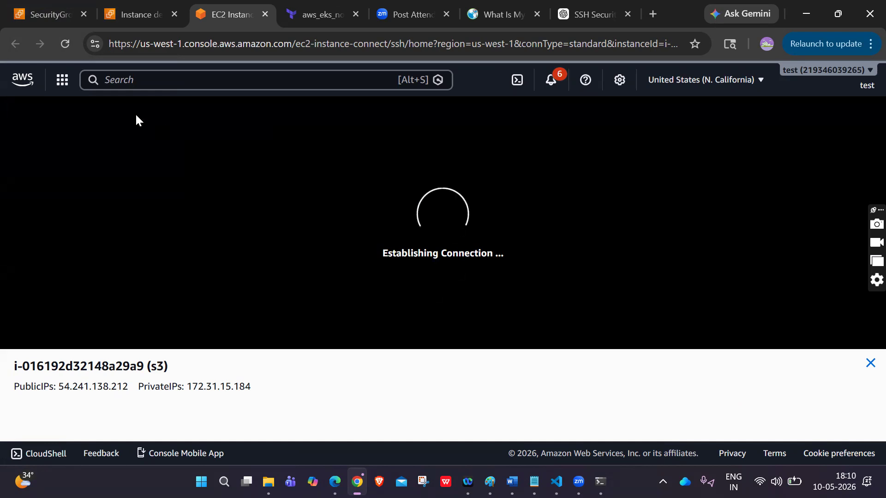
Set the SSH inbound rule's source in security group launch-wizard-4 to 0.0.0.0/0 and save the rules.
{"action": "left_click", "coordinate": [41, 12]}
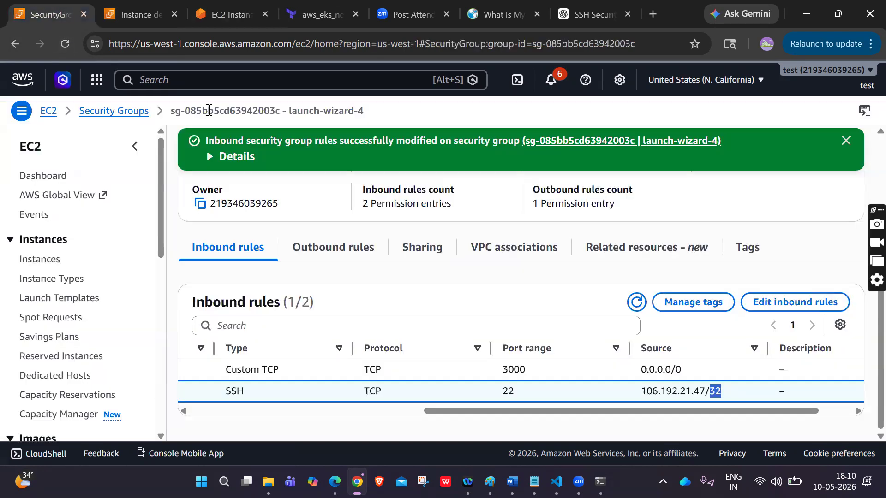
{"action": "left_click", "coordinate": [795, 303]}
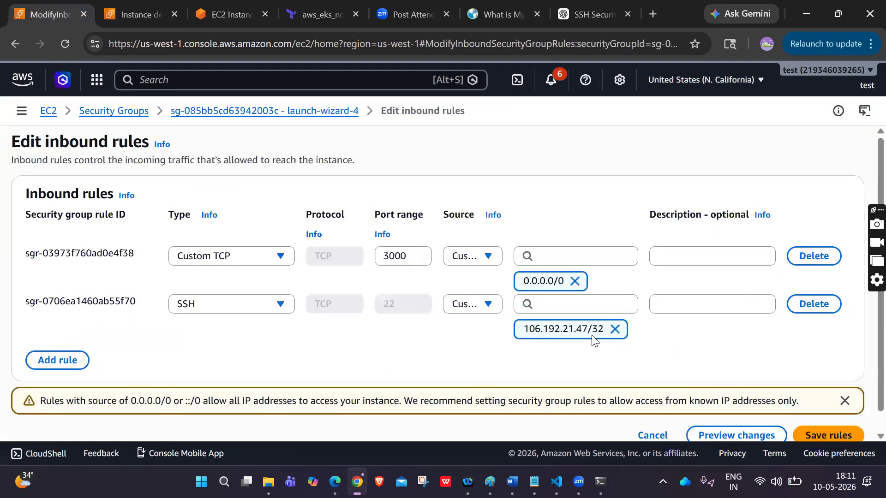
{"action": "left_click", "coordinate": [616, 329]}
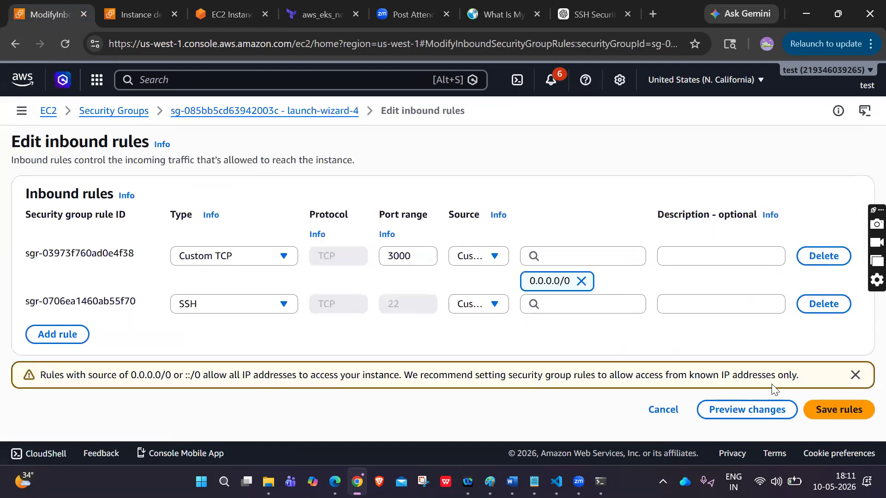
{"action": "left_click", "coordinate": [602, 304]}
{"action": "left_click", "coordinate": [560, 184]}
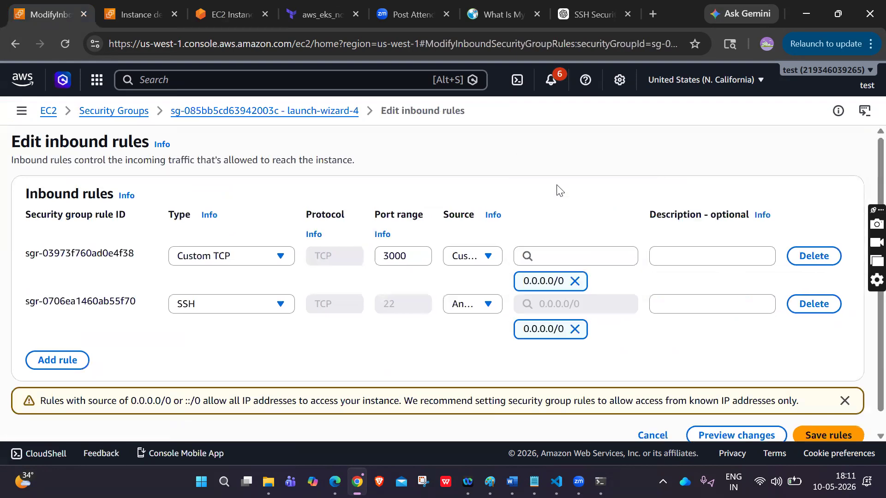
{"action": "left_click", "coordinate": [841, 435]}
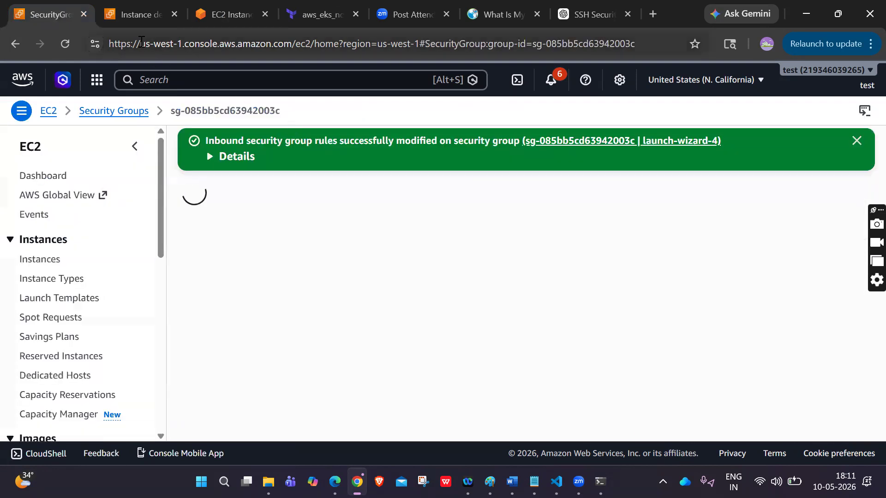
Retry the s3 instance's browser SSH session by reloading its connection page.
{"action": "left_click", "coordinate": [120, 13]}
{"action": "left_click", "coordinate": [224, 12]}
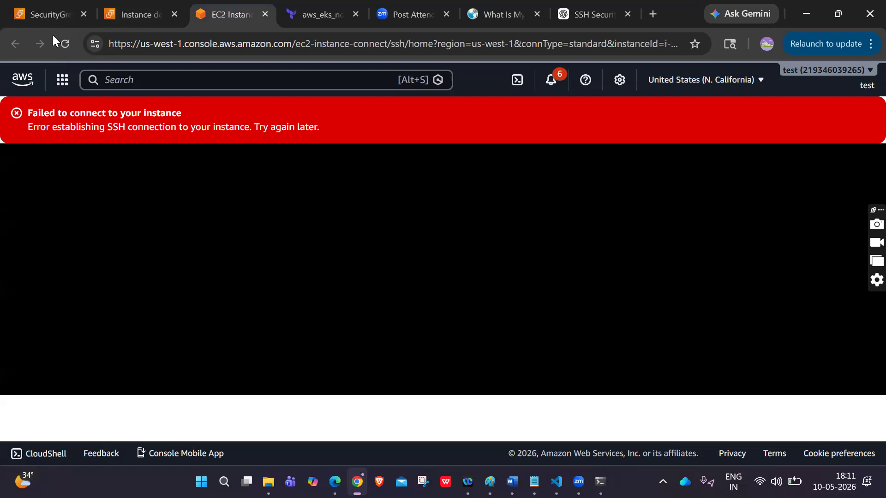
{"action": "left_click", "coordinate": [65, 43]}
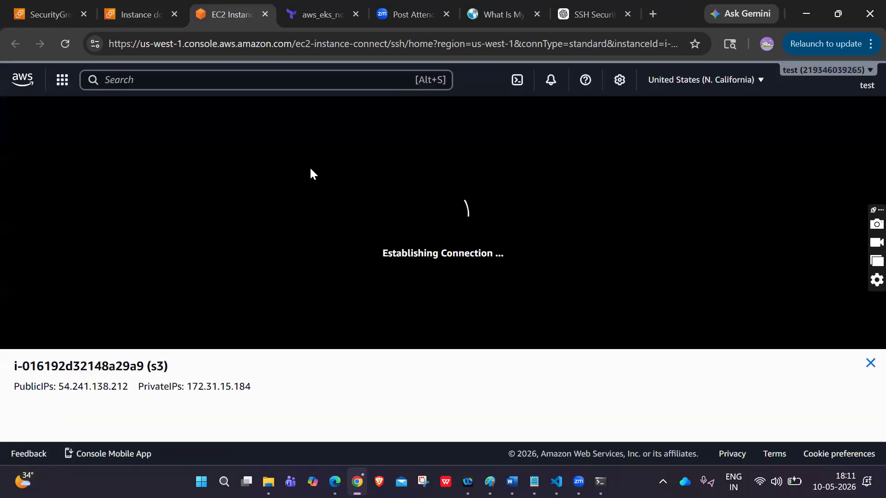
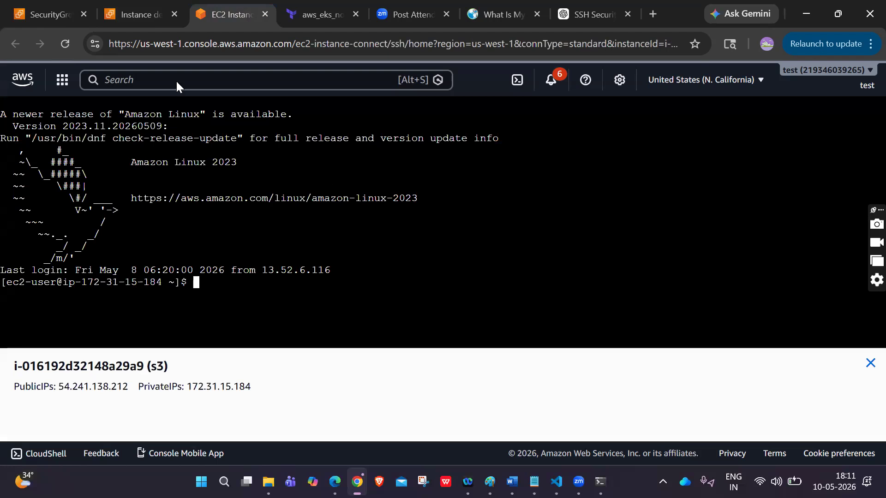
Open launch-wizard-4's inbound rules for editing and copy the public IPv4 address from whatismyipaddress.com.
{"action": "left_click", "coordinate": [139, 22]}
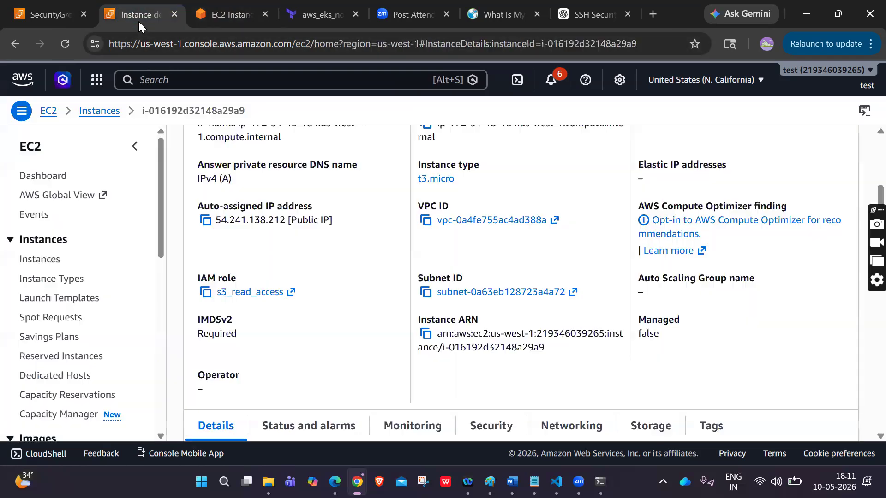
{"action": "left_click", "coordinate": [55, 19]}
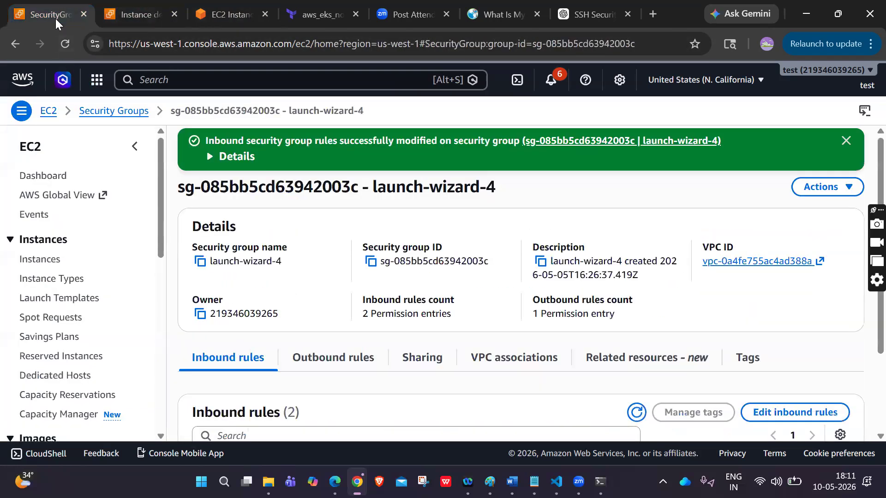
{"action": "scroll", "coordinate": [438, 279], "scroll_direction": "down", "scroll_amount": 2}
{"action": "left_click", "coordinate": [780, 304]}
{"action": "left_click", "coordinate": [490, 10]}
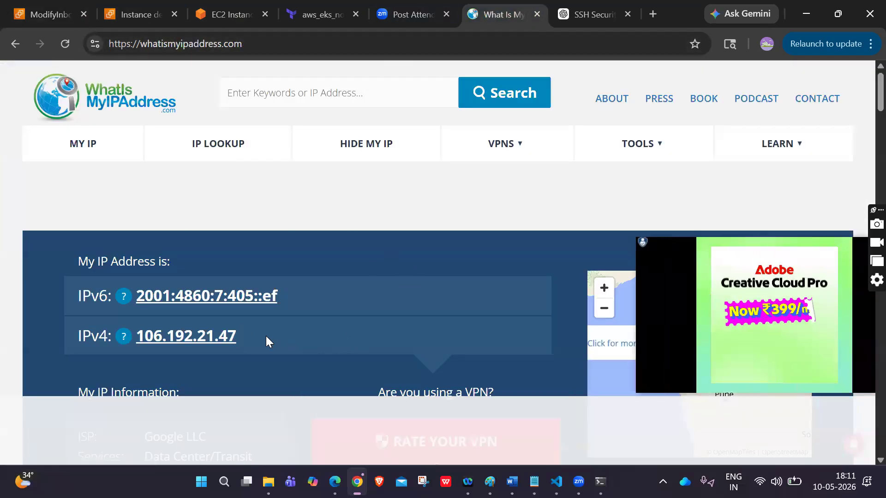
{"action": "left_click_drag", "start_coordinate": [244, 340], "coordinate": [138, 335]}
{"action": "key", "text": "ctrl+c"}
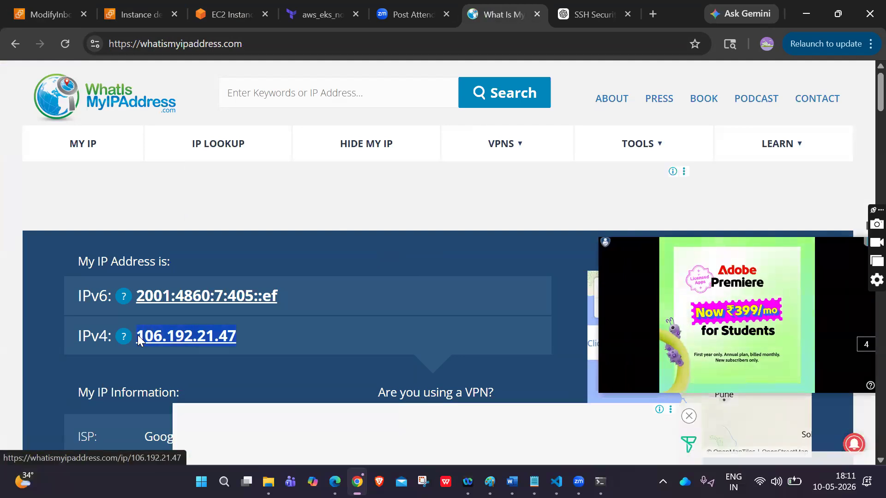
Replace the SSH rule's source in launch-wizard-4 with 106.192.21.47/26 and save the inbound rules.
{"action": "left_click", "coordinate": [138, 29]}
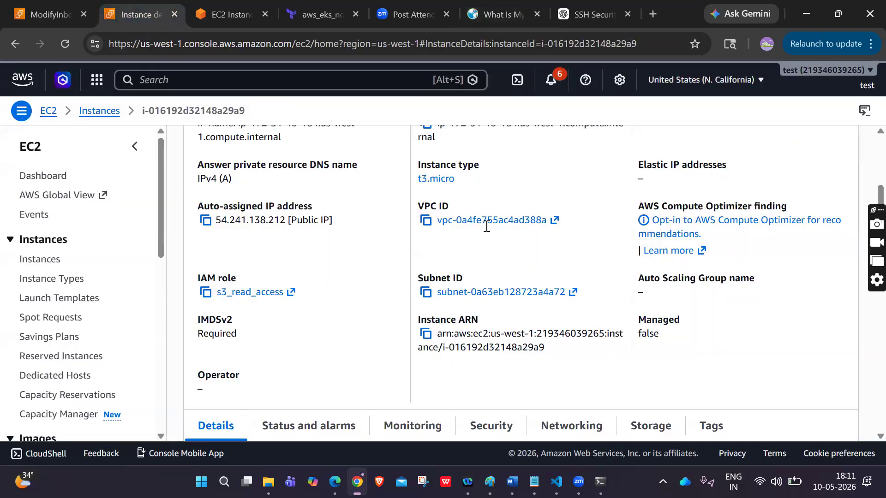
{"action": "left_click", "coordinate": [222, 18]}
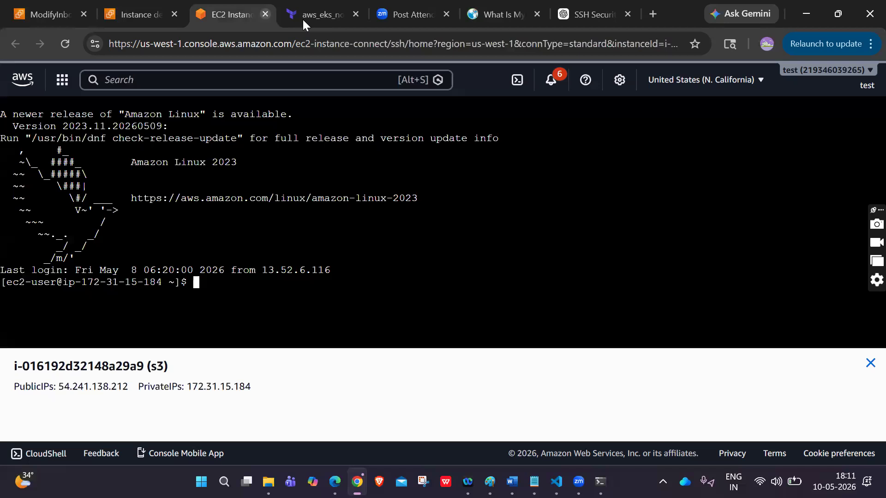
{"action": "left_click", "coordinate": [52, 14]}
{"action": "scroll", "coordinate": [603, 264], "scroll_direction": "down", "scroll_amount": 1}
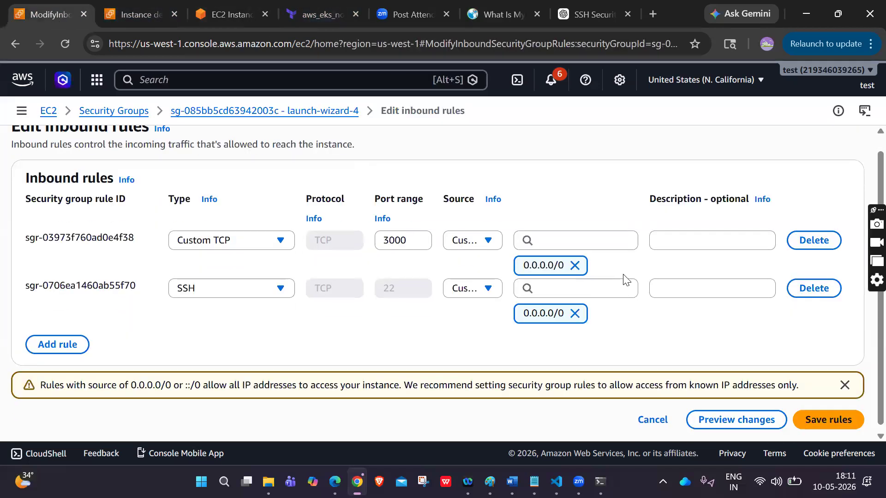
{"action": "left_click", "coordinate": [615, 287]}
{"action": "key", "text": "ctrl+v"}
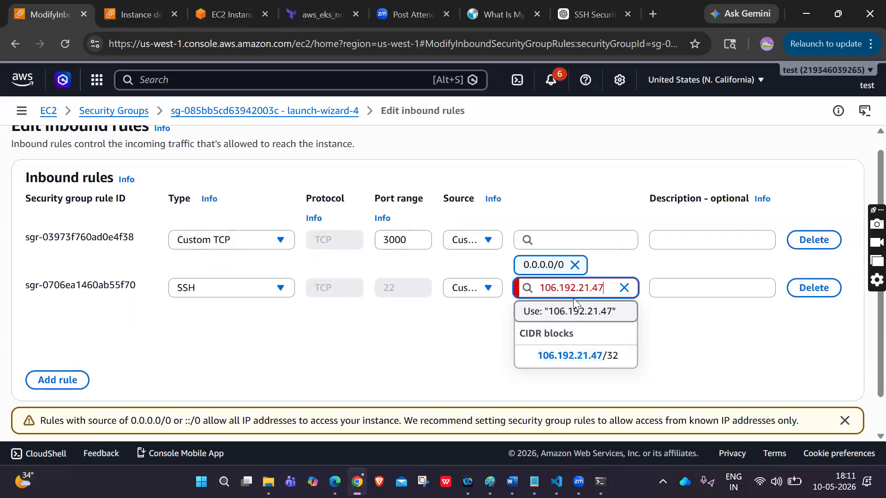
{"action": "type", "text": "/2"}
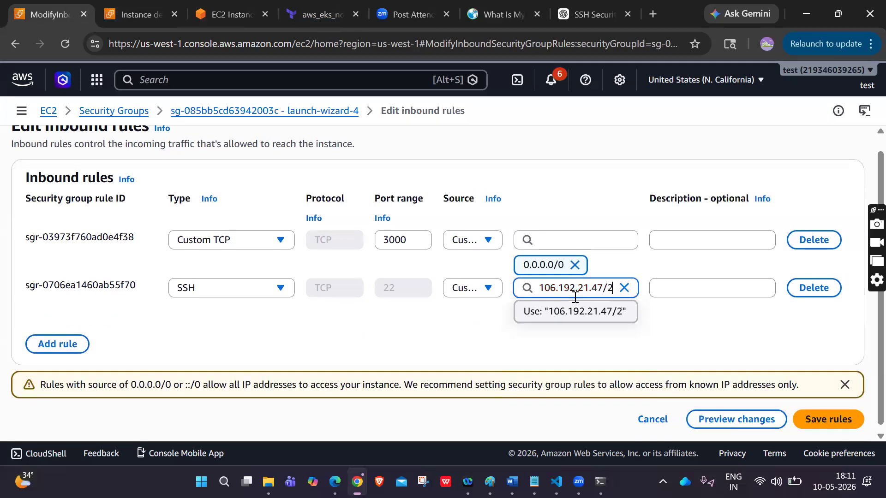
{"action": "type", "text": "6"}
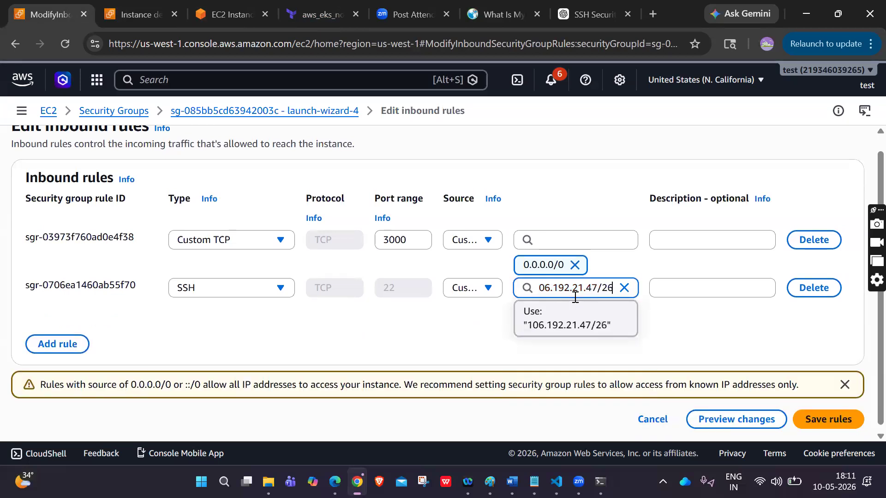
{"action": "left_click", "coordinate": [613, 323]}
{"action": "left_click", "coordinate": [826, 418]}
Reload the s3 instance's terminal session to test SSH access under the /26 source restriction.
{"action": "left_click", "coordinate": [135, 10]}
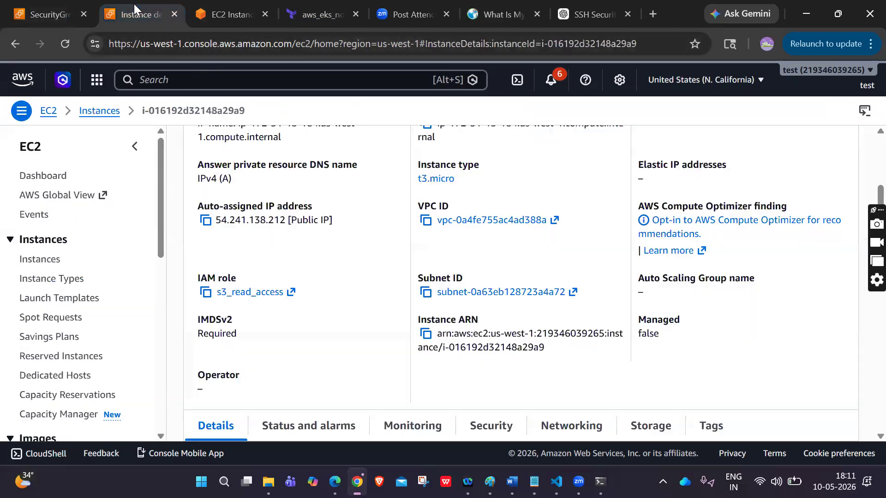
{"action": "left_click", "coordinate": [229, 18]}
{"action": "left_click", "coordinate": [72, 42]}
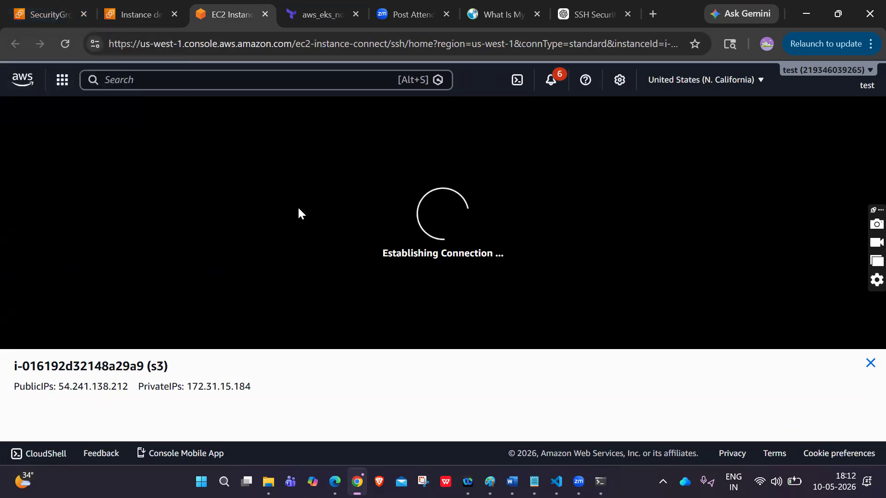
Reopen launch-wizard-4's inbound rules, remove the restricted SSH source, set it to 0.0.0.0/0 and save.
{"action": "left_click", "coordinate": [56, 16]}
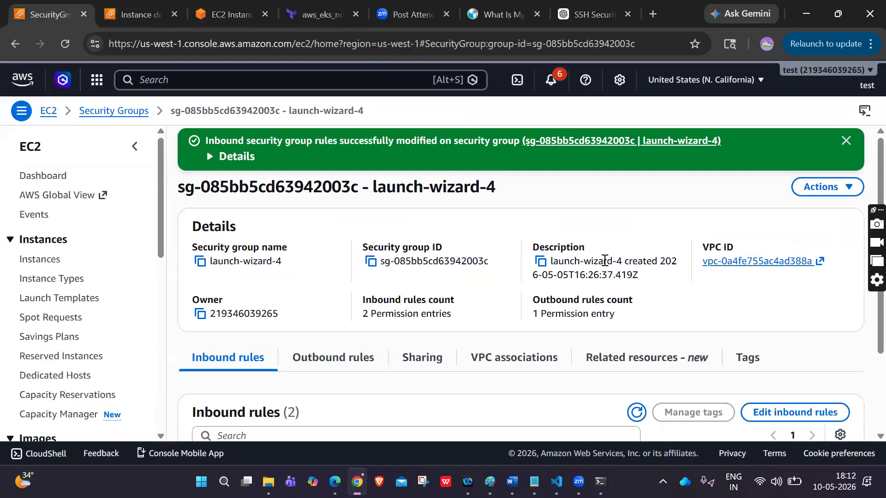
{"action": "scroll", "coordinate": [605, 261], "scroll_direction": "down", "scroll_amount": 3}
{"action": "left_click", "coordinate": [758, 305]}
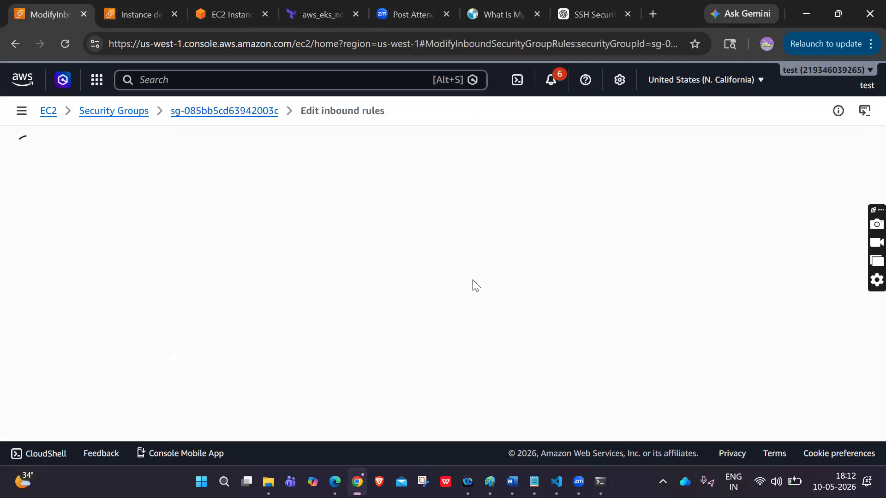
{"action": "left_click", "coordinate": [609, 329]}
{"action": "left_click", "coordinate": [581, 305]}
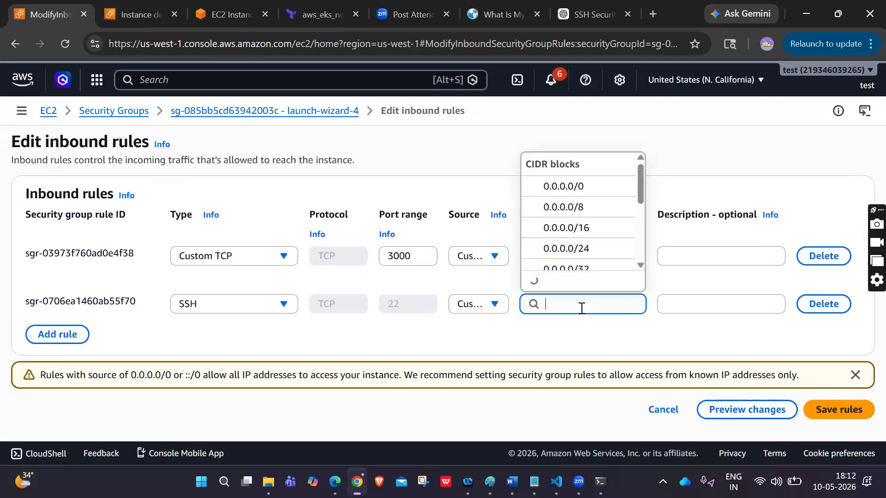
{"action": "left_click", "coordinate": [571, 187]}
{"action": "scroll", "coordinate": [709, 331], "scroll_direction": "down", "scroll_amount": 1}
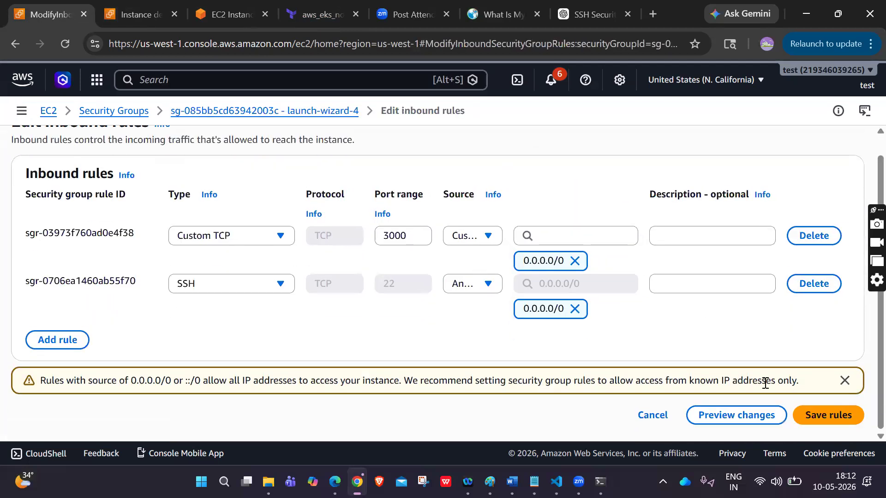
{"action": "left_click", "coordinate": [810, 415]}
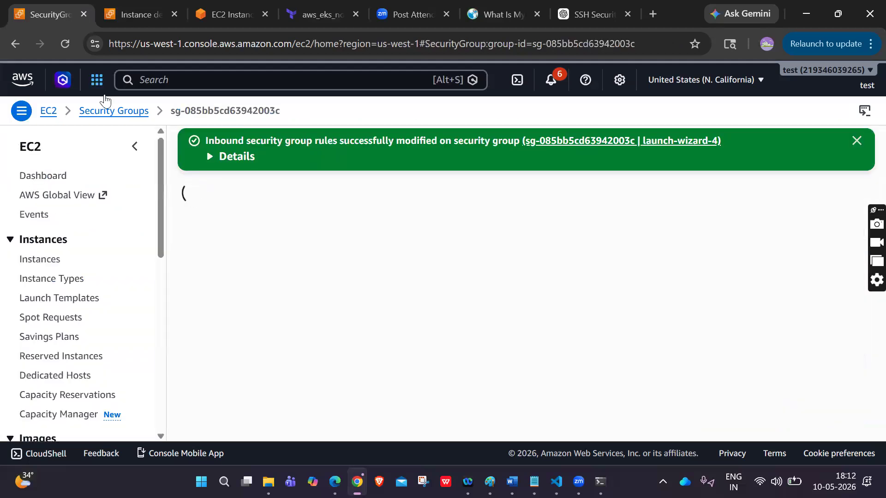
Open snapshot snap-0afded9220a197914 from the EC2 snapshots list and view its available actions.
{"action": "left_click", "coordinate": [126, 23]}
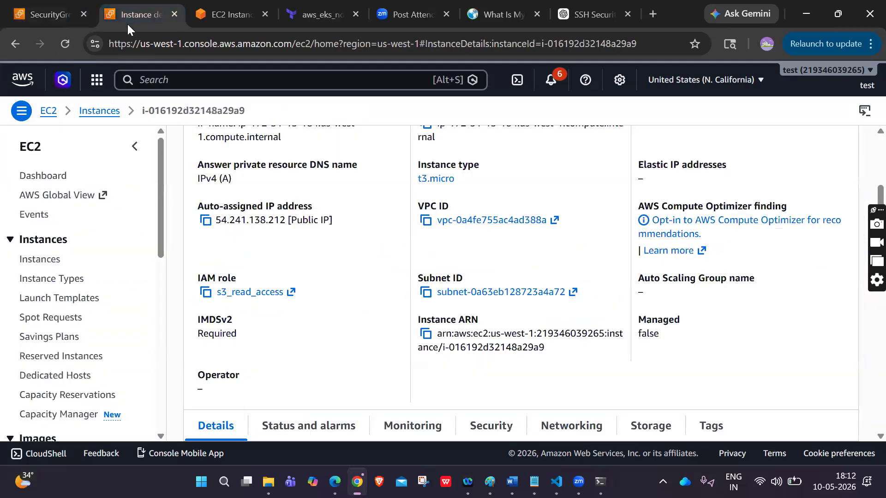
{"action": "left_click", "coordinate": [102, 115]}
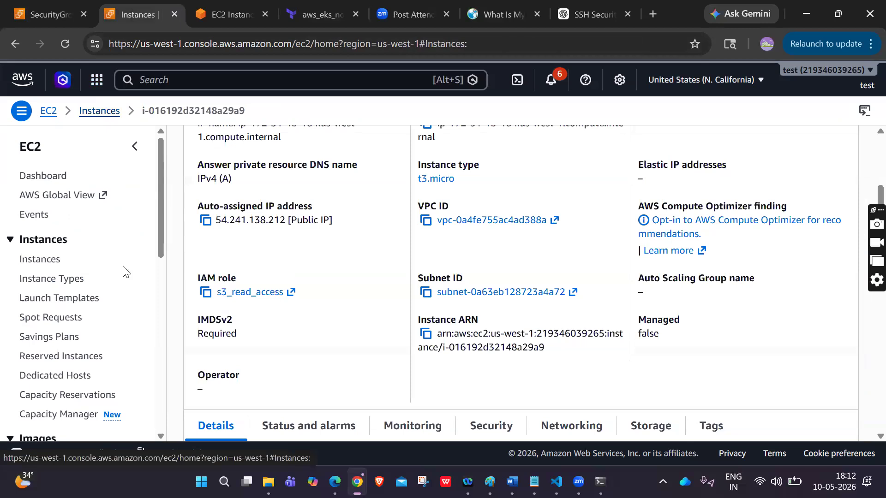
{"action": "scroll", "coordinate": [46, 276], "scroll_direction": "down", "scroll_amount": 5}
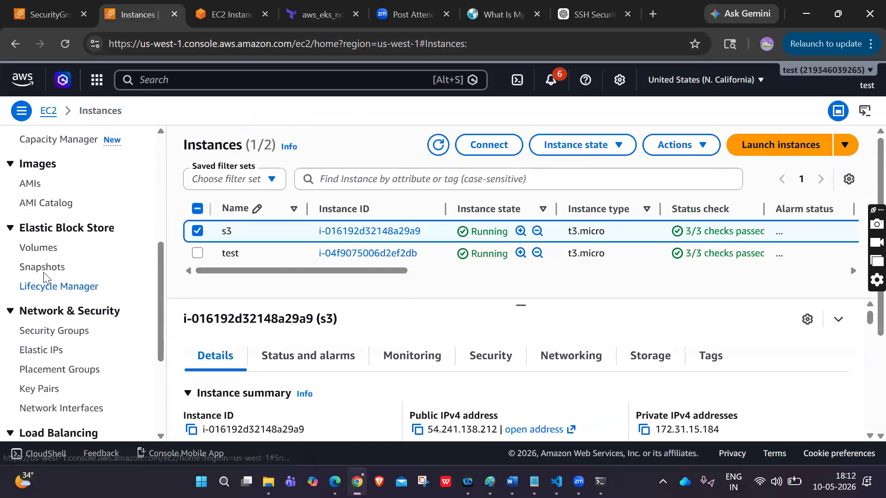
{"action": "left_click", "coordinate": [41, 272]}
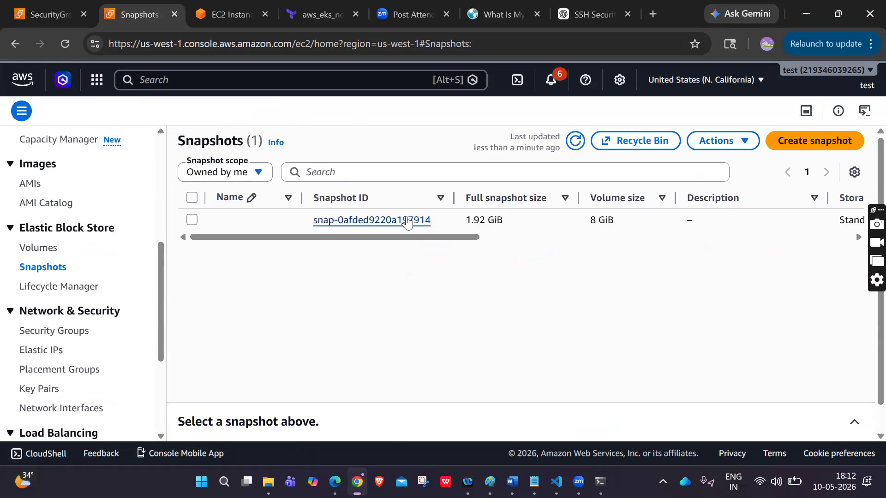
{"action": "left_click", "coordinate": [406, 220]}
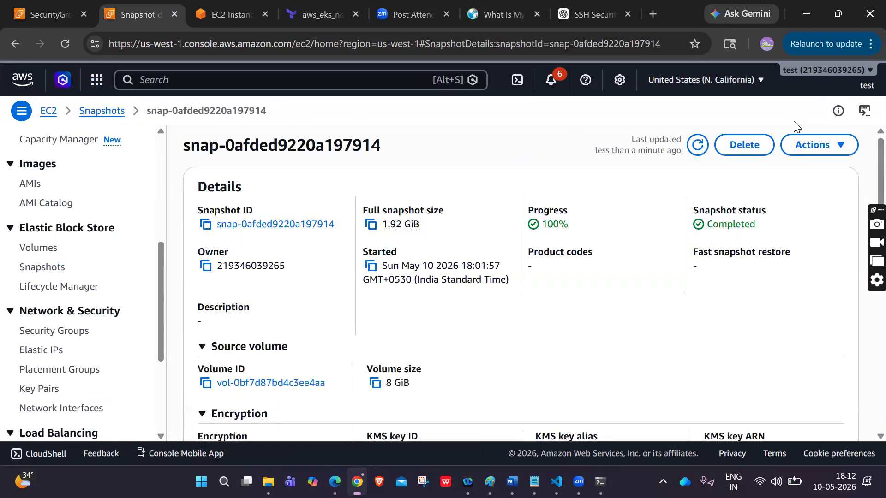
{"action": "left_click", "coordinate": [819, 147]}
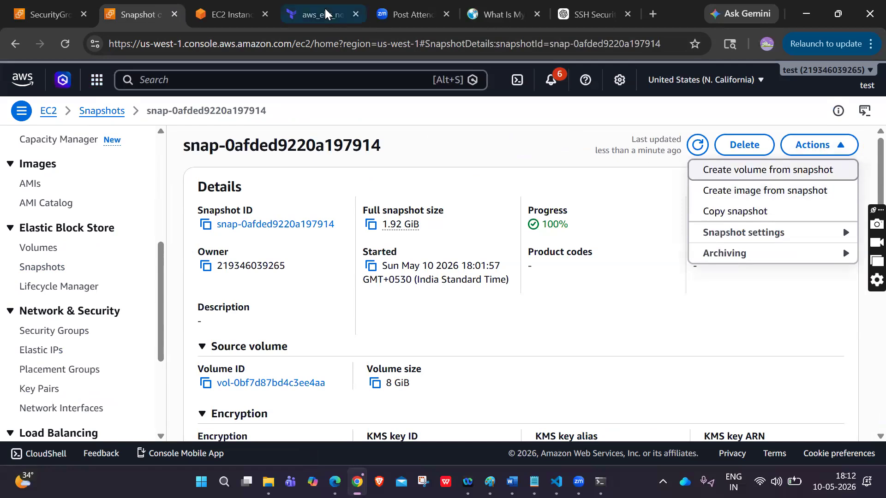
Open the s3 instance's details, copy its public IPv4 address and load 54.241.138.212 in a new browser tab.
{"action": "scroll", "coordinate": [30, 189], "scroll_direction": "up", "scroll_amount": 3}
{"action": "scroll", "coordinate": [30, 189], "scroll_direction": "up", "scroll_amount": 1}
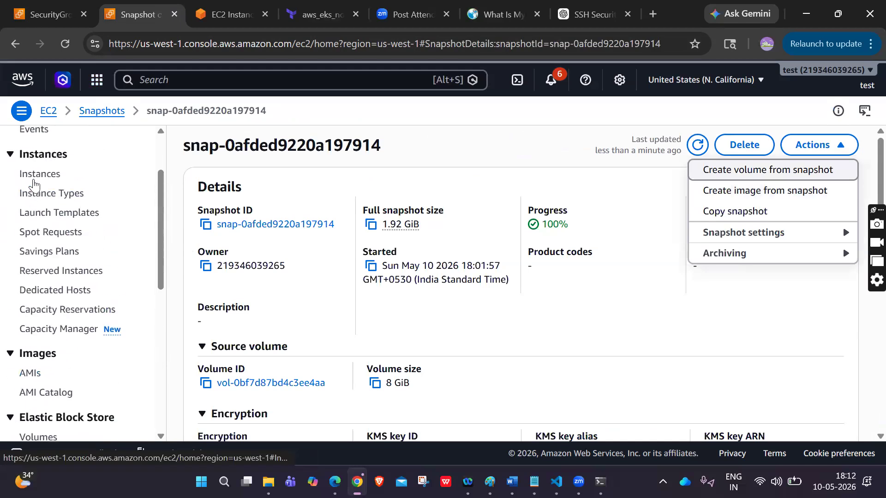
{"action": "left_click", "coordinate": [33, 175]}
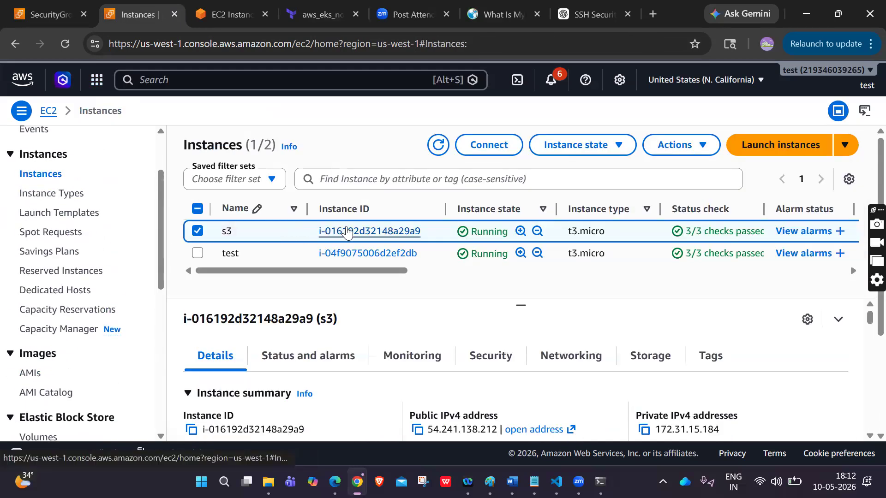
{"action": "left_click", "coordinate": [348, 231]}
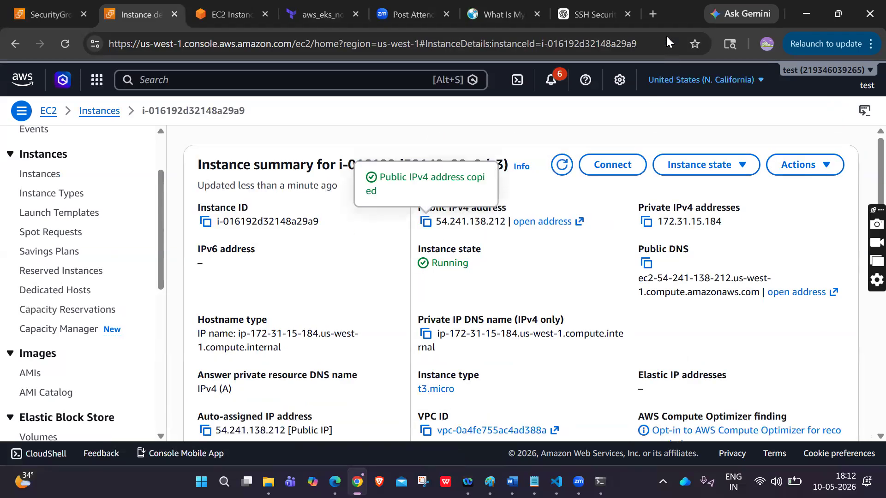
{"action": "left_click", "coordinate": [653, 18]}
{"action": "type", "text": "54.241.138.212"}
{"action": "key", "text": "Return"}
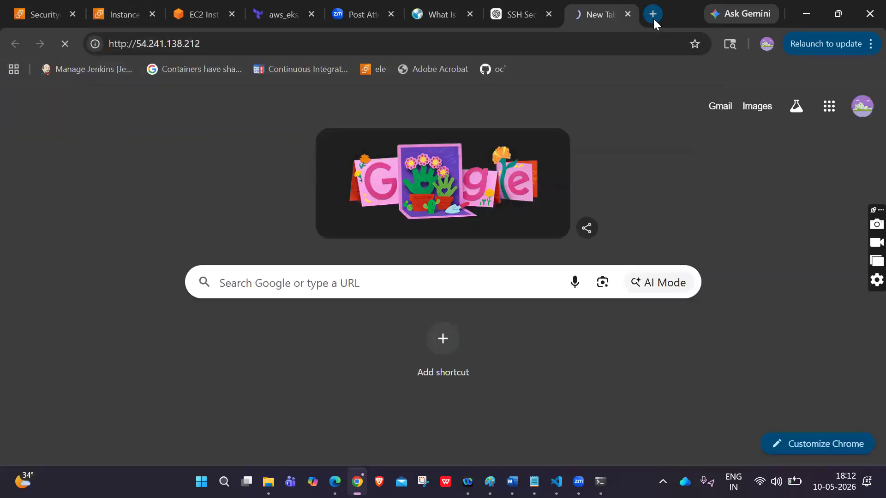
{"action": "left_click", "coordinate": [416, 42]}
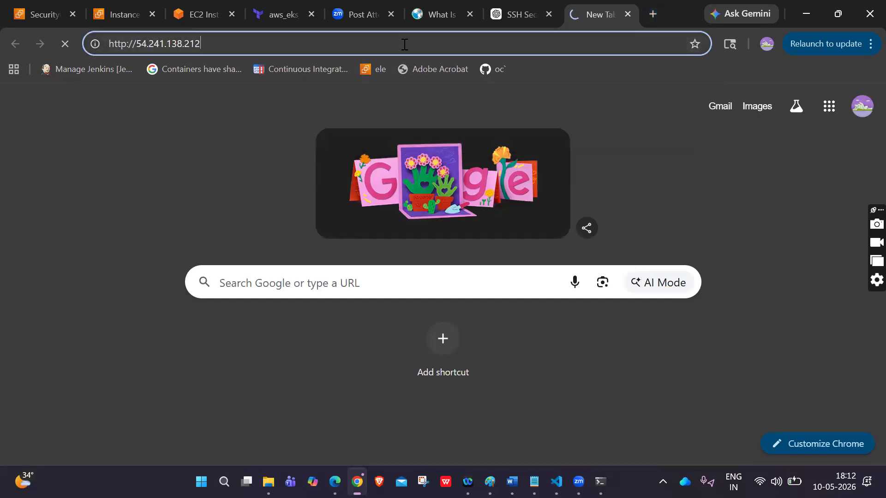
{"action": "left_click", "coordinate": [404, 45]}
{"action": "type", "text": ":"}
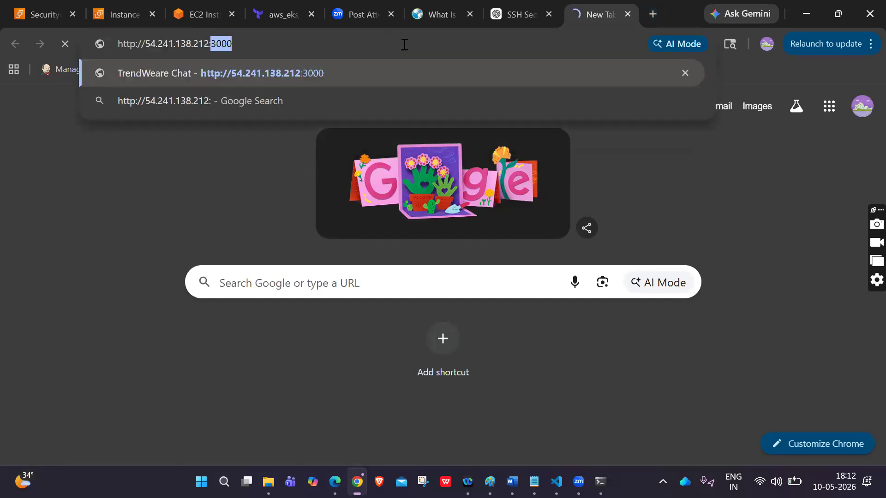
{"action": "type", "text": "3000"}
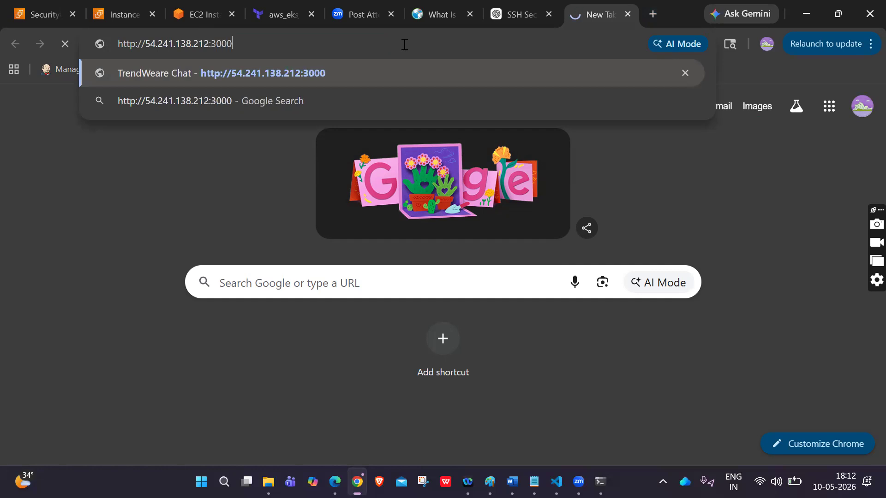
{"action": "key", "text": "Return"}
Join the TrendWeare chat with a username, send the message "hi" and close the chat tab.
{"action": "left_click", "coordinate": [420, 276]}
{"action": "type", "text": "murali"}
{"action": "left_click", "coordinate": [372, 332]}
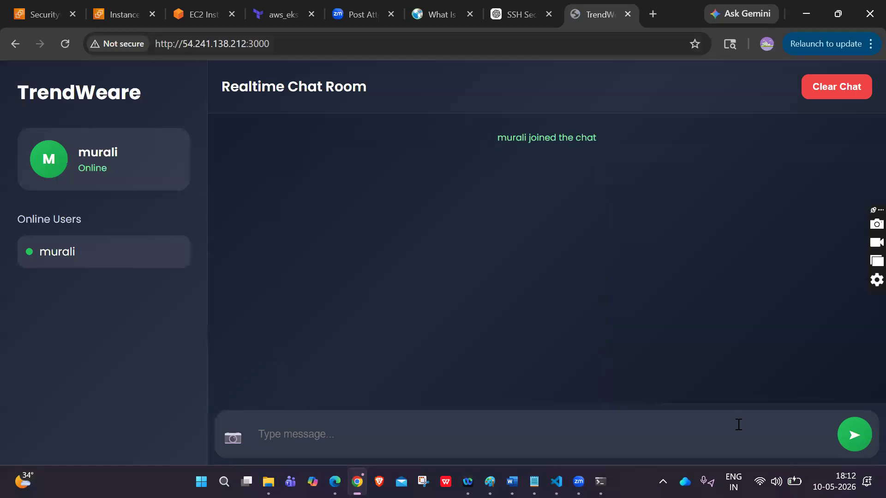
{"action": "type", "text": "hi"}
{"action": "key", "text": "Return"}
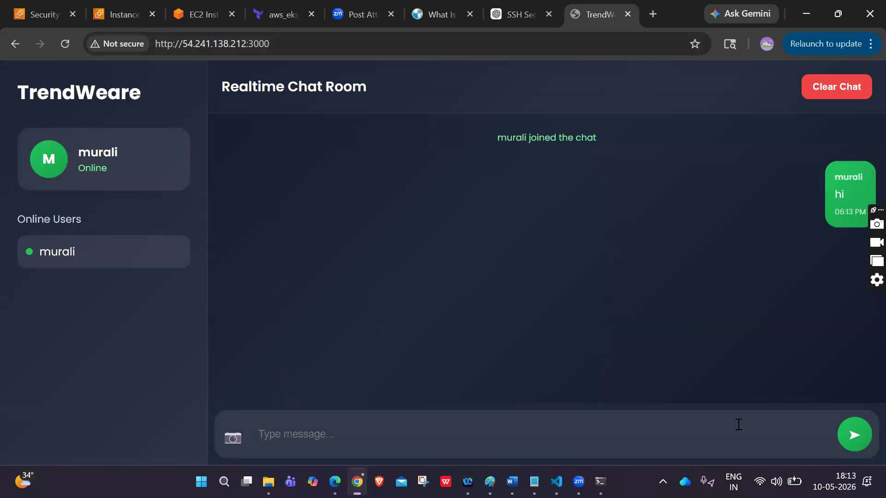
{"action": "left_click", "coordinate": [285, 44]}
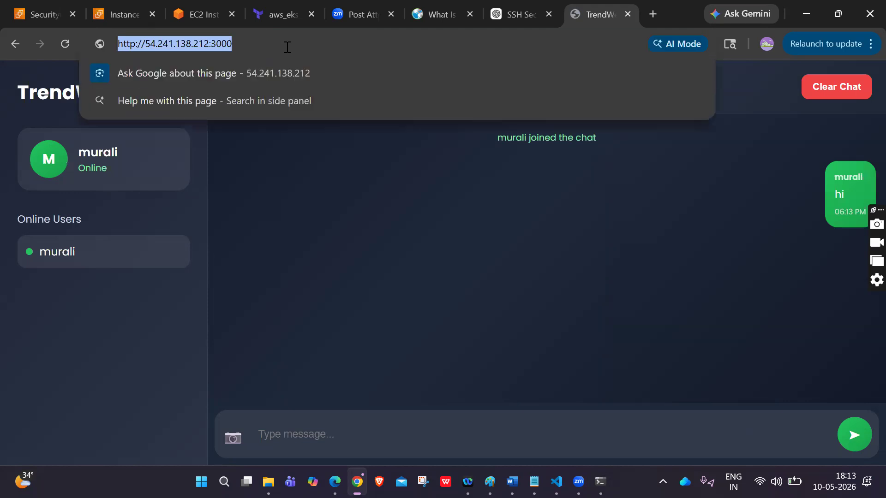
{"action": "left_click", "coordinate": [356, 175]}
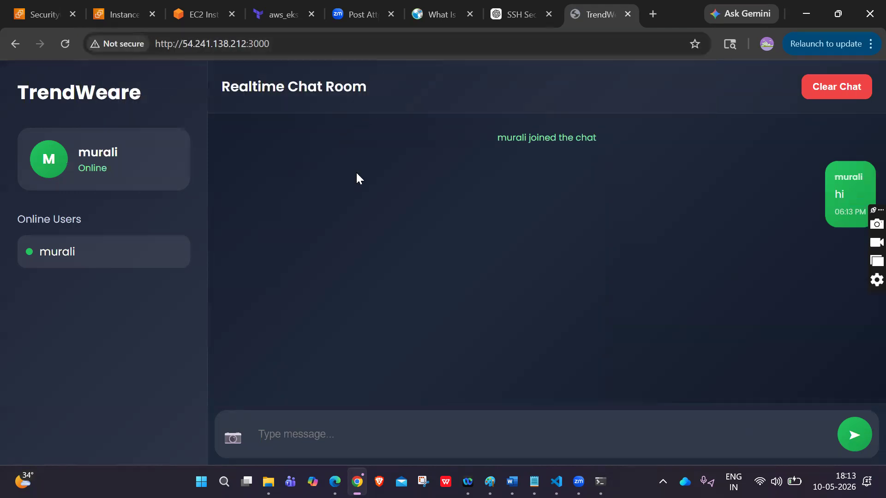
{"action": "left_click", "coordinate": [626, 15]}
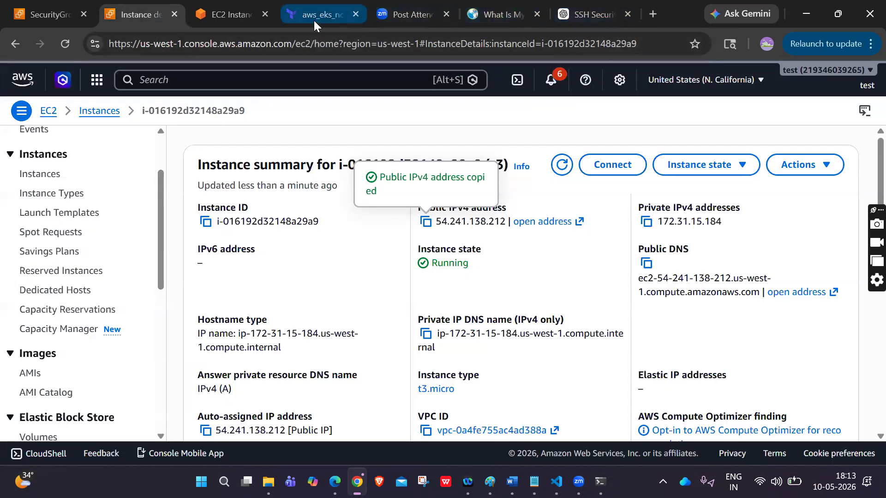
Review the progress of snapshot snap-0afded9220a197914 and open the form for creating an image from it.
{"action": "left_click", "coordinate": [70, 6]}
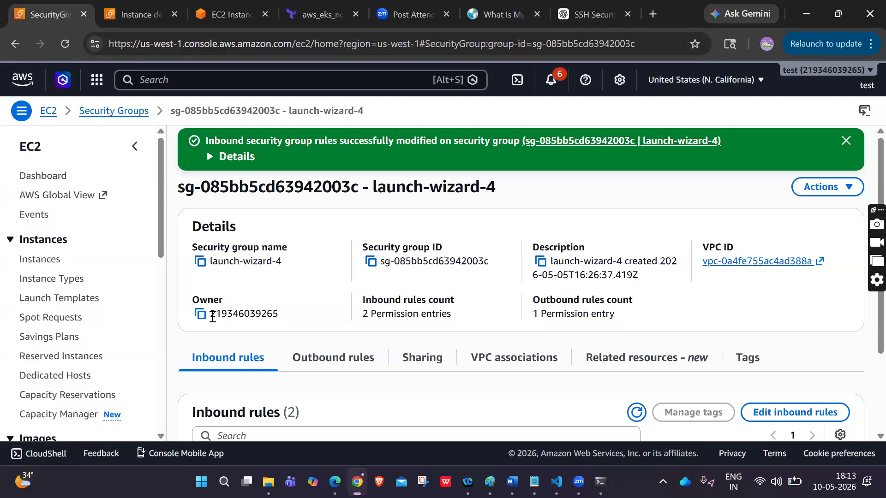
{"action": "scroll", "coordinate": [63, 316], "scroll_direction": "down", "scroll_amount": 6}
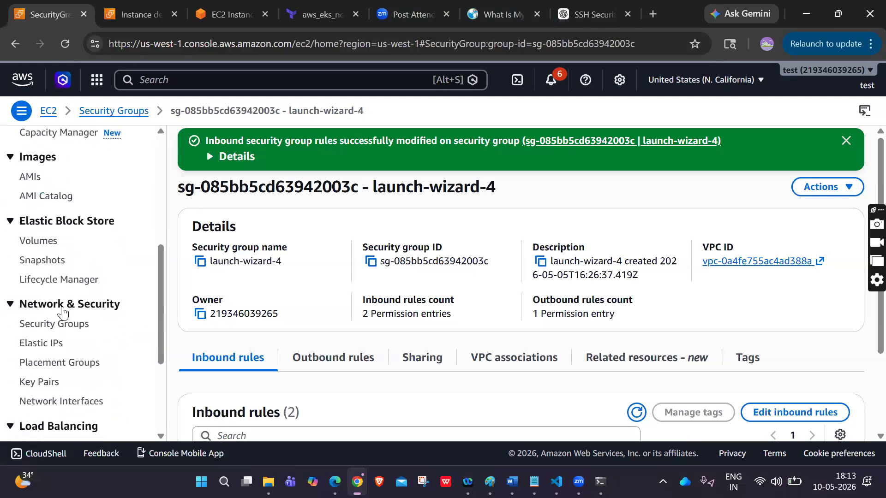
{"action": "left_click", "coordinate": [47, 262]}
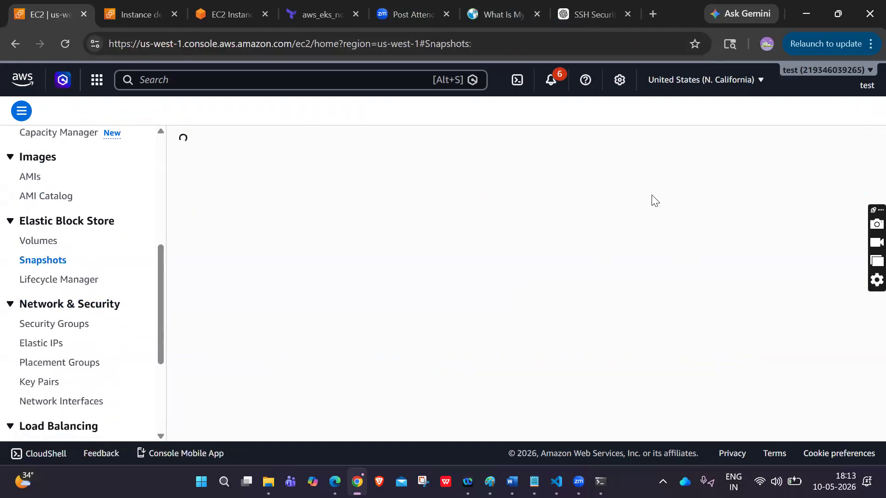
{"action": "left_click", "coordinate": [397, 224]}
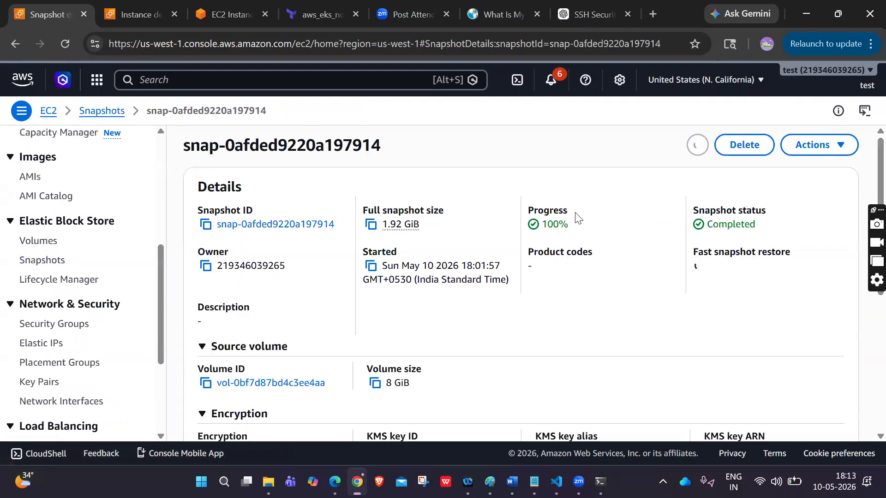
{"action": "left_click_drag", "start_coordinate": [571, 225], "coordinate": [541, 228]}
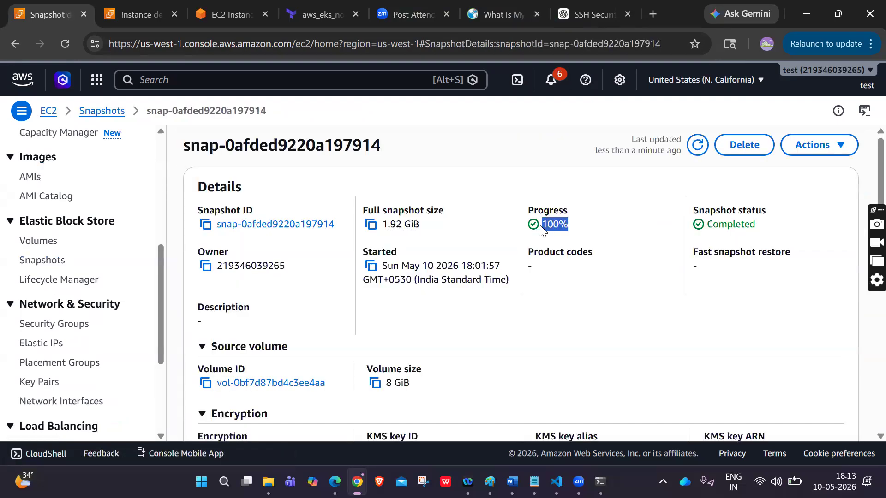
{"action": "left_click", "coordinate": [598, 233]}
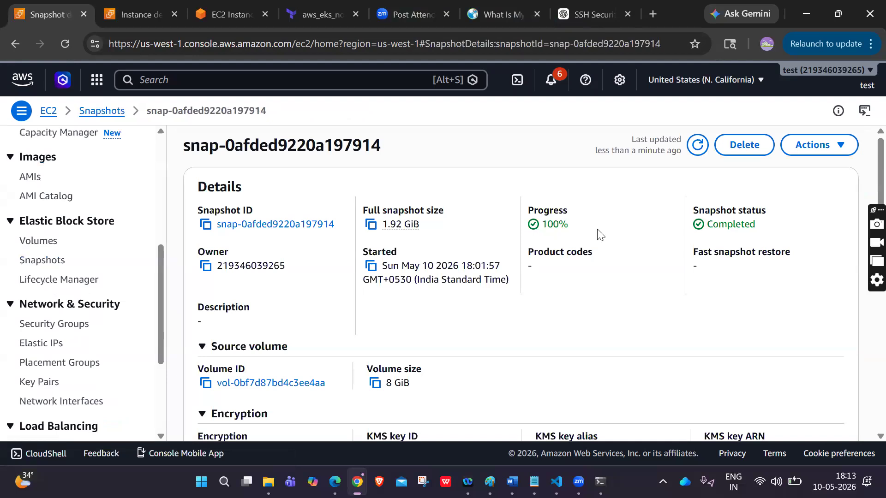
{"action": "left_click", "coordinate": [820, 146]}
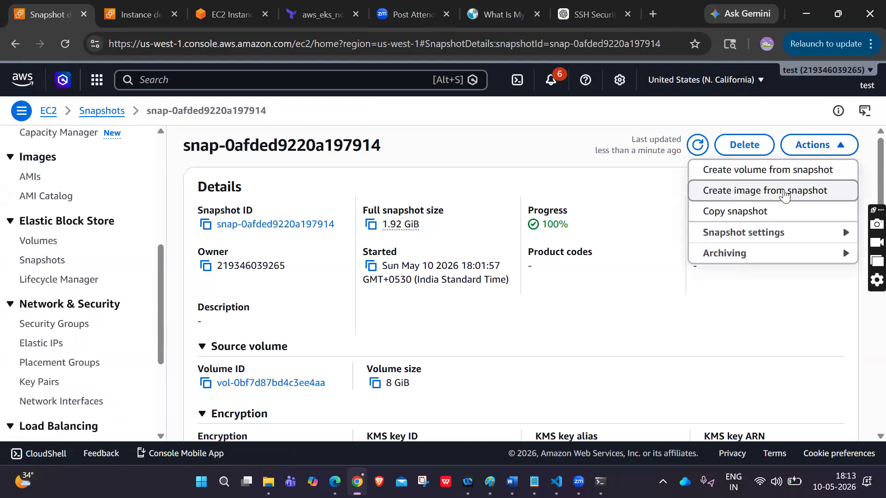
{"action": "left_click", "coordinate": [784, 191]}
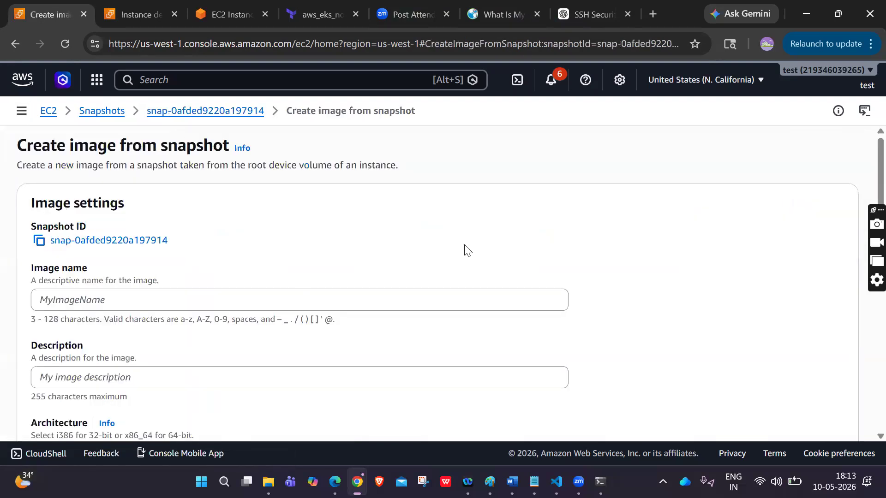
Create the image from the snapshot with the name testing, the description sa and the default remaining settings.
{"action": "left_click", "coordinate": [286, 293]}
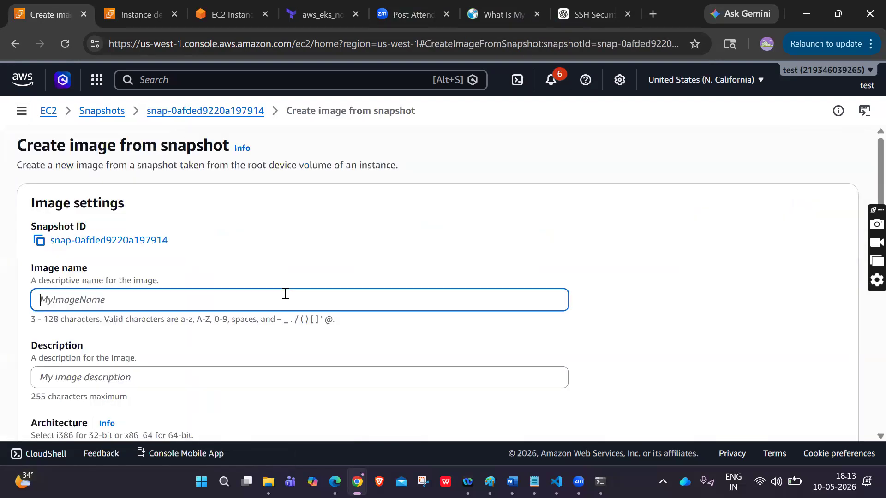
{"action": "type", "text": "testing"}
{"action": "scroll", "coordinate": [286, 298], "scroll_direction": "down", "scroll_amount": 3}
{"action": "left_click", "coordinate": [221, 217]}
{"action": "type", "text": "sa"}
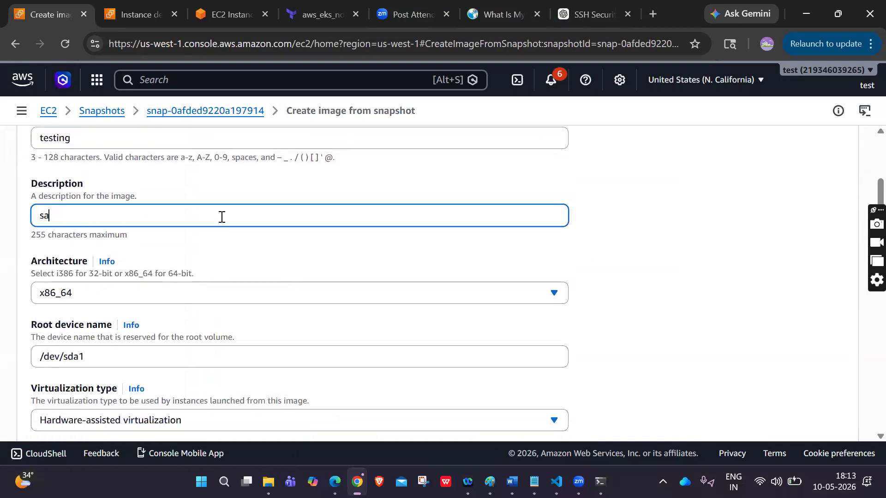
{"action": "scroll", "coordinate": [221, 219], "scroll_direction": "down", "scroll_amount": 15}
{"action": "scroll", "coordinate": [603, 276], "scroll_direction": "up", "scroll_amount": 4}
{"action": "scroll", "coordinate": [603, 277], "scroll_direction": "up", "scroll_amount": 6}
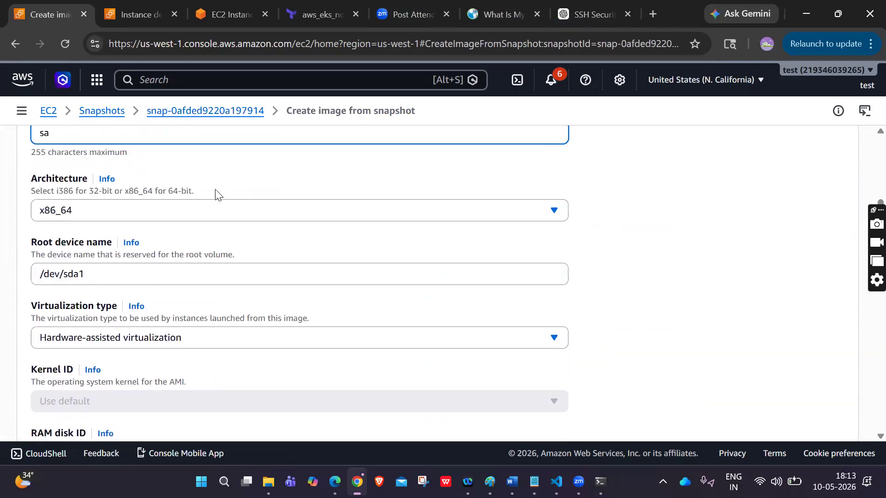
{"action": "scroll", "coordinate": [103, 272], "scroll_direction": "up", "scroll_amount": 2}
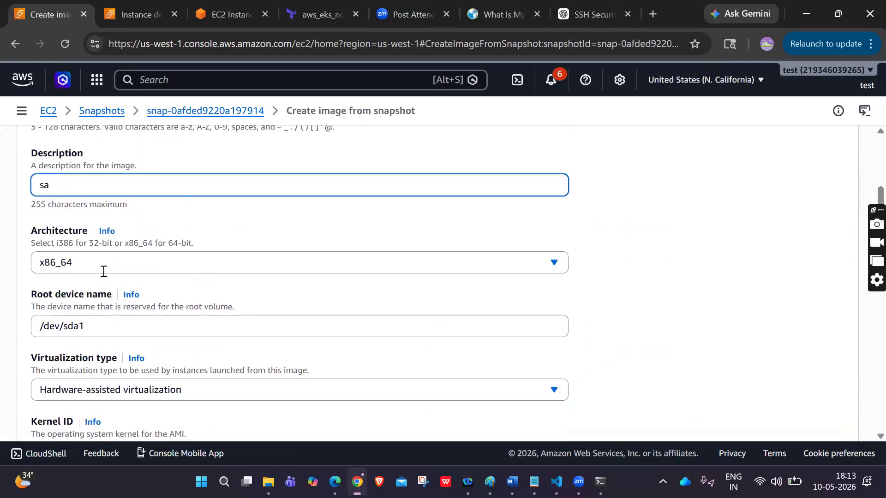
{"action": "scroll", "coordinate": [103, 273], "scroll_direction": "down", "scroll_amount": 10}
{"action": "scroll", "coordinate": [103, 272], "scroll_direction": "down", "scroll_amount": 5}
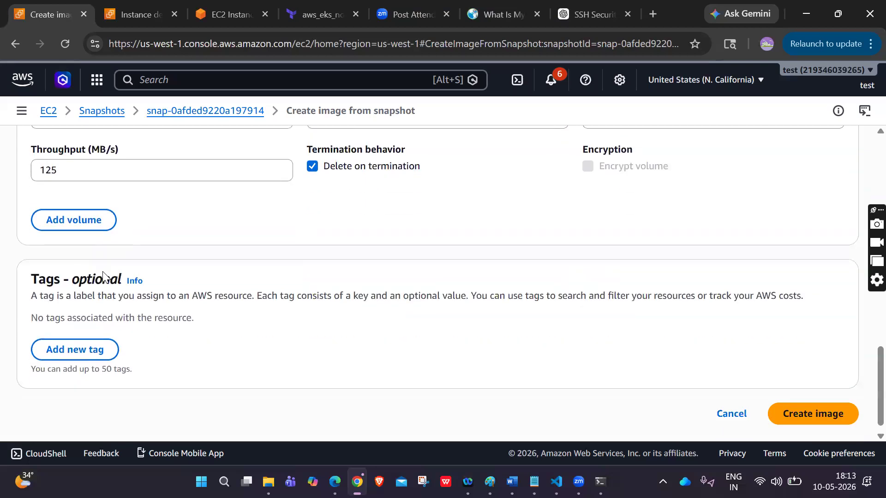
{"action": "left_click", "coordinate": [814, 412]}
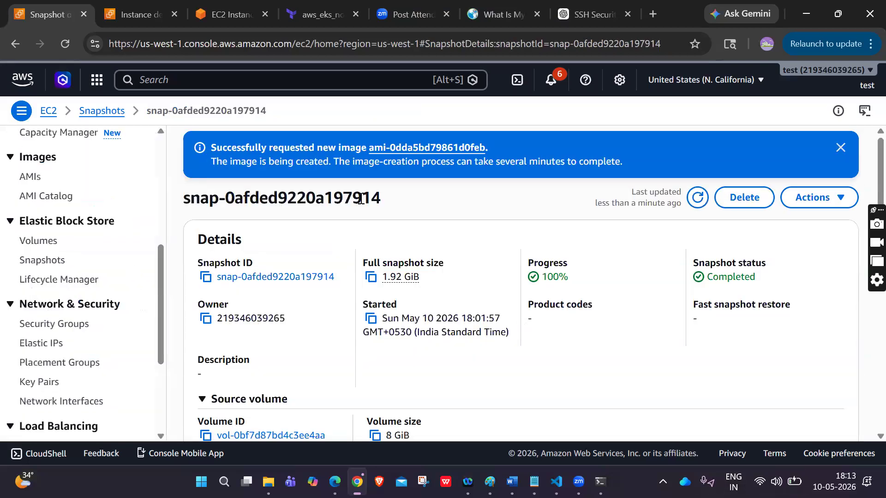
Open the newly requested image in the AMIs list and filter the list to Private images.
{"action": "left_click", "coordinate": [413, 151]}
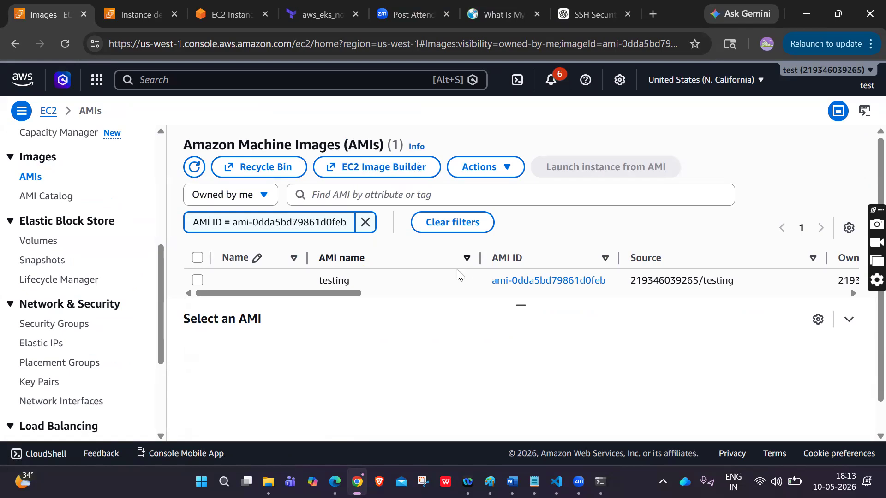
{"action": "left_click", "coordinate": [264, 195]}
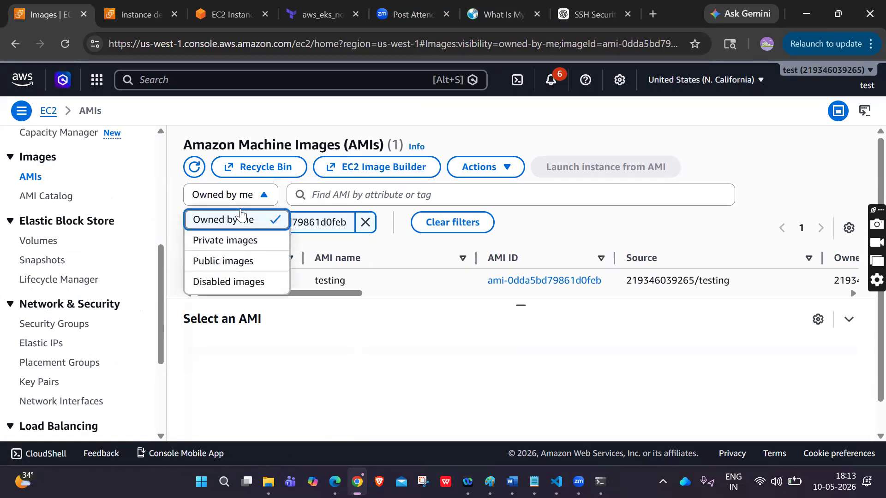
{"action": "left_click", "coordinate": [253, 247]}
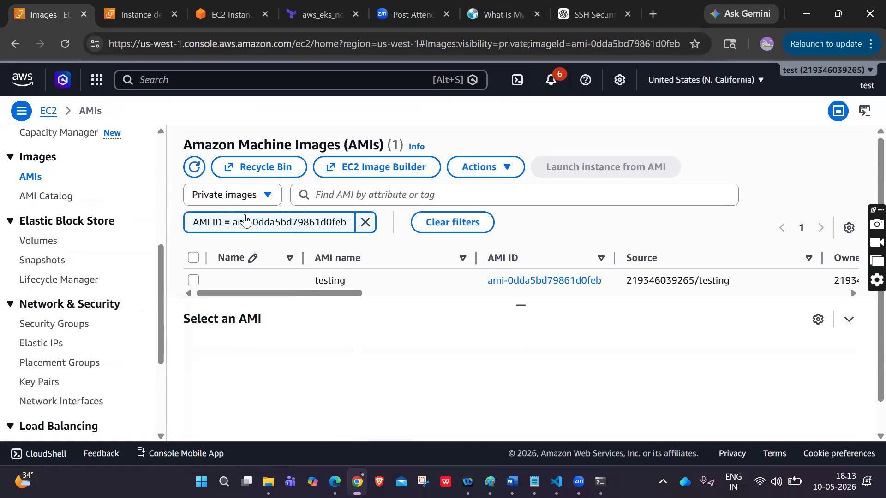
Filter the AMIs list to Public images and Disabled images, and return it to the images owned by this account.
{"action": "left_click", "coordinate": [258, 199]}
{"action": "left_click", "coordinate": [233, 258]}
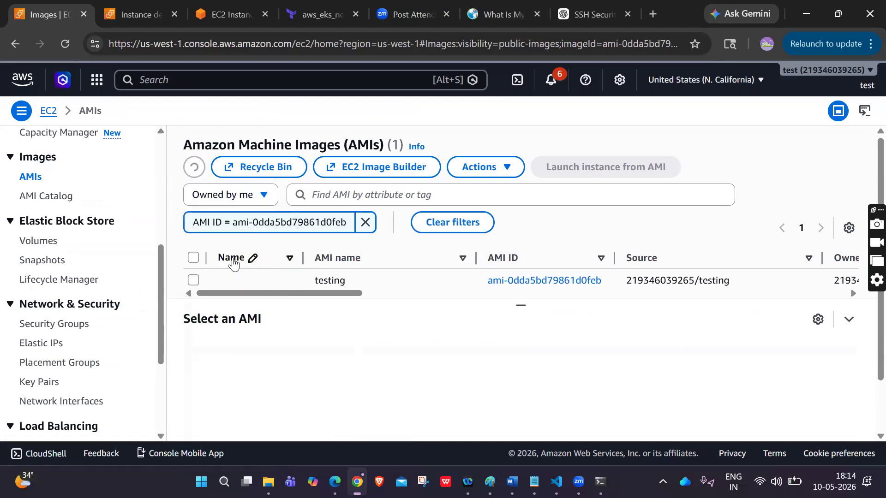
{"action": "left_click", "coordinate": [259, 198]}
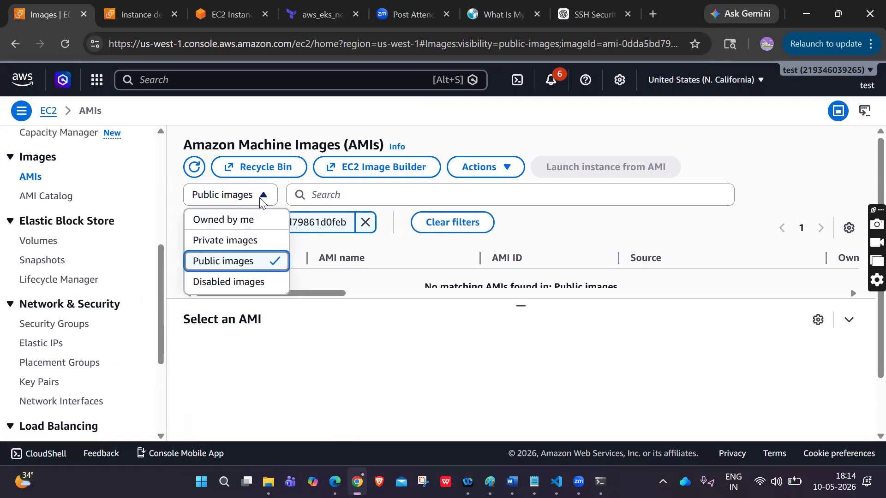
{"action": "left_click", "coordinate": [242, 282]}
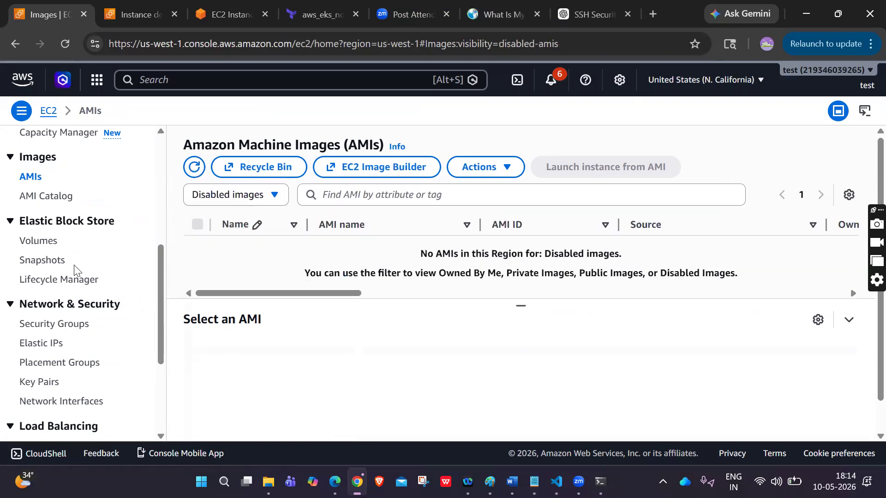
{"action": "scroll", "coordinate": [75, 275], "scroll_direction": "up", "scroll_amount": 2}
{"action": "left_click", "coordinate": [32, 258]}
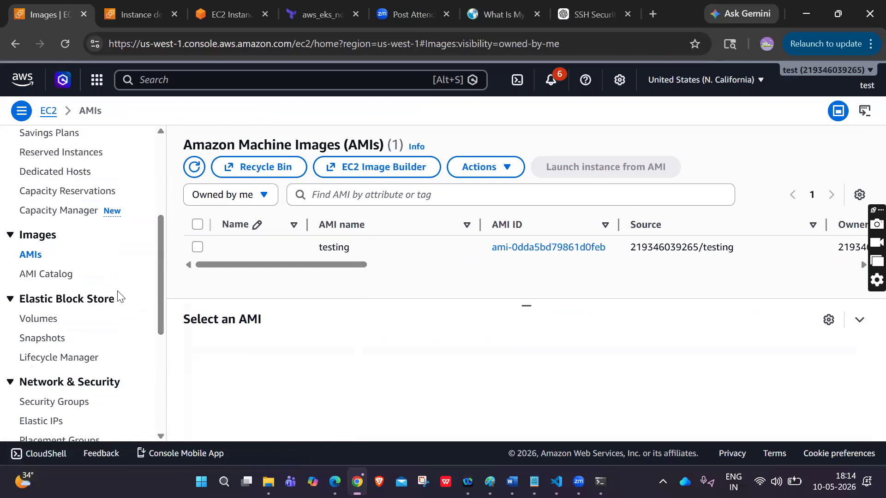
Review the testing AMI's source, owner, visibility and status columns in the AMIs list.
{"action": "scroll", "coordinate": [119, 295], "scroll_direction": "up", "scroll_amount": 1}
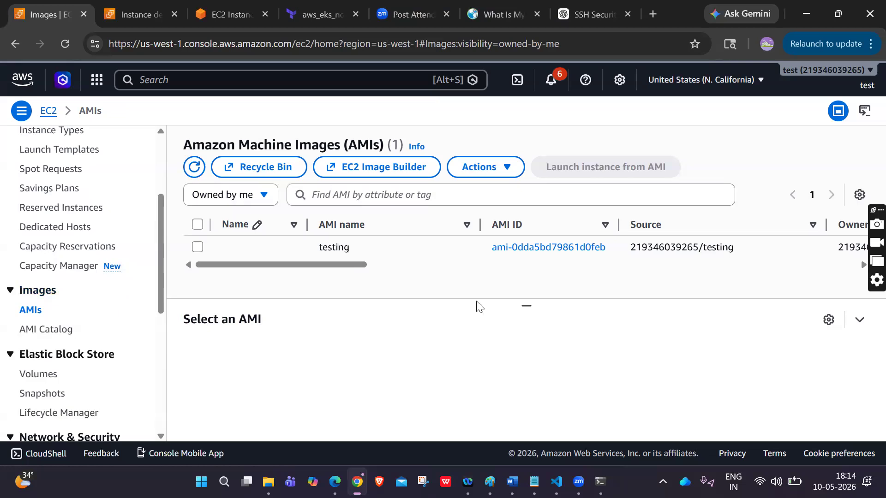
{"action": "scroll", "coordinate": [582, 251], "scroll_direction": "right", "scroll_amount": 5}
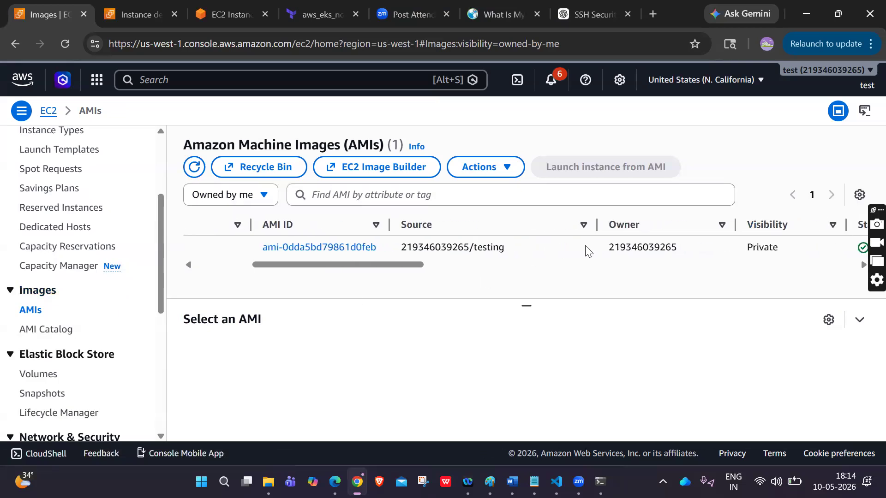
{"action": "scroll", "coordinate": [586, 252], "scroll_direction": "right", "scroll_amount": 4}
{"action": "scroll", "coordinate": [586, 247], "scroll_direction": "left", "scroll_amount": 9}
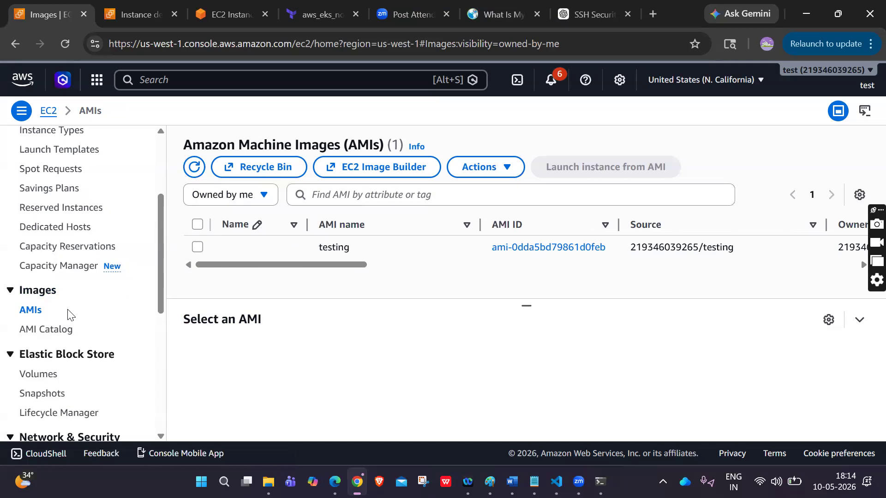
View the Elastic Block Store Volumes list and open the Snapshots list.
{"action": "scroll", "coordinate": [68, 313], "scroll_direction": "up", "scroll_amount": 3}
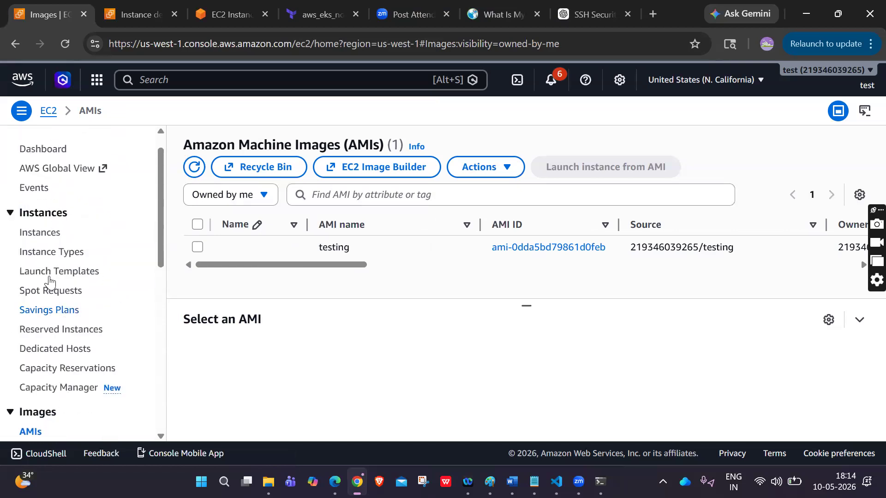
{"action": "scroll", "coordinate": [99, 290], "scroll_direction": "down", "scroll_amount": 4}
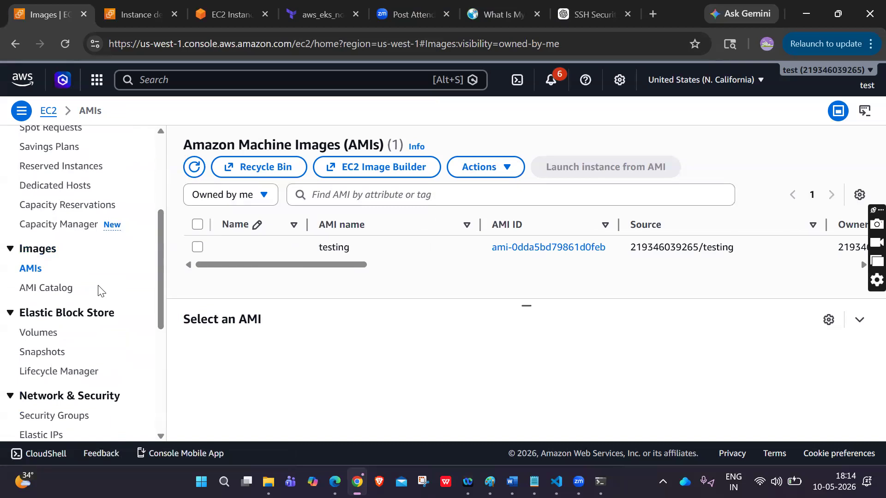
{"action": "left_click", "coordinate": [38, 334]}
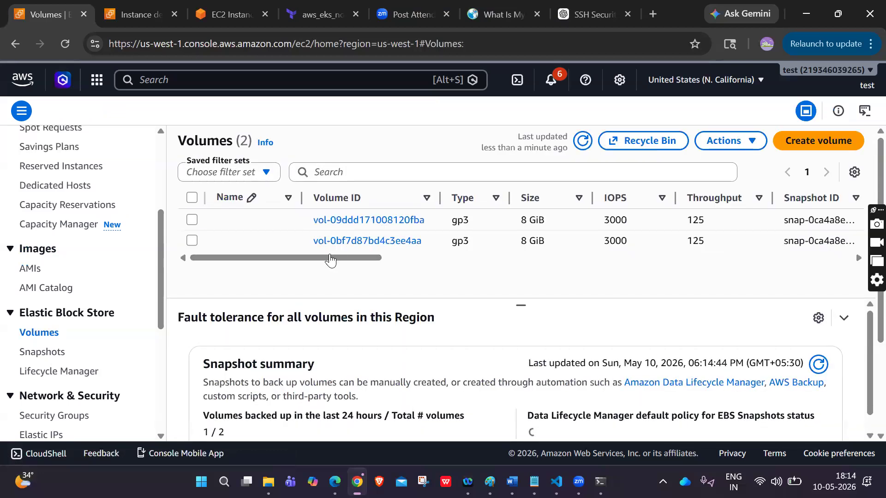
{"action": "left_click", "coordinate": [39, 352]}
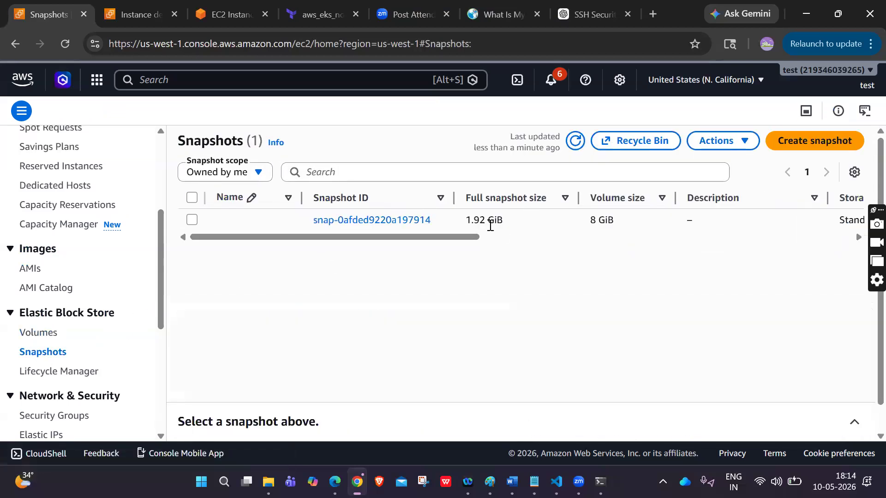
Try a new snapshot with Instance as the resource type and s3 as the source instance, and leave the form without creating it.
{"action": "left_click", "coordinate": [814, 142]}
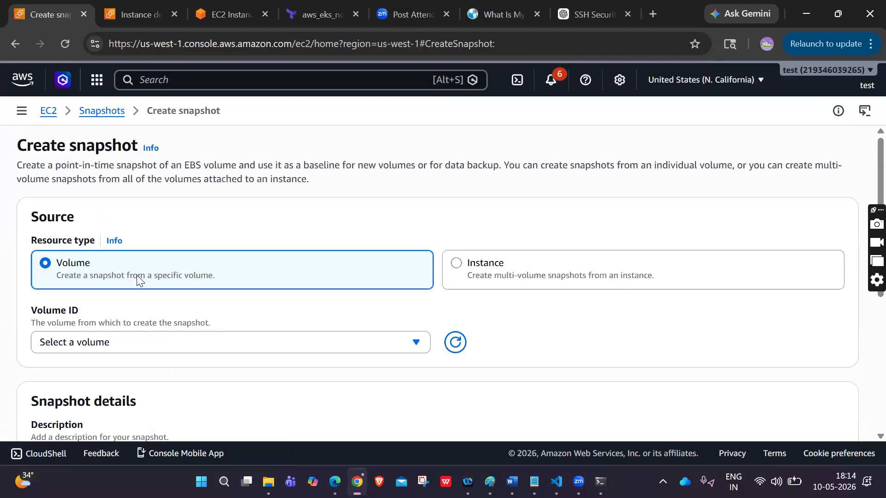
{"action": "left_click", "coordinate": [511, 270]}
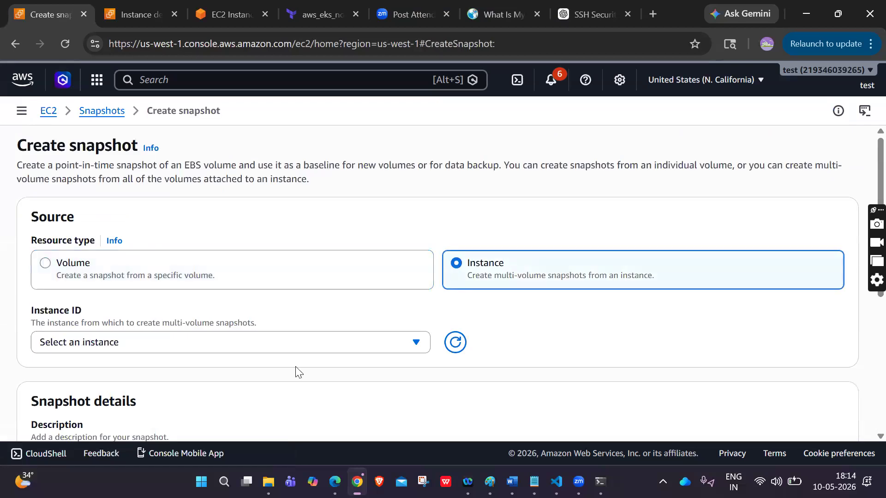
{"action": "left_click", "coordinate": [283, 341]}
{"action": "left_click", "coordinate": [172, 285]}
{"action": "scroll", "coordinate": [486, 344], "scroll_direction": "down", "scroll_amount": 4}
{"action": "scroll", "coordinate": [487, 344], "scroll_direction": "up", "scroll_amount": 2}
{"action": "scroll", "coordinate": [488, 345], "scroll_direction": "up", "scroll_amount": 2}
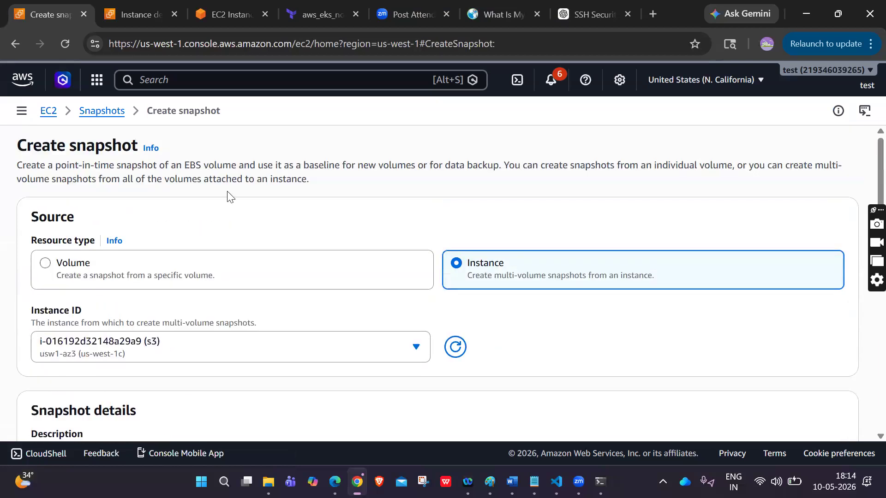
{"action": "left_click", "coordinate": [102, 112]}
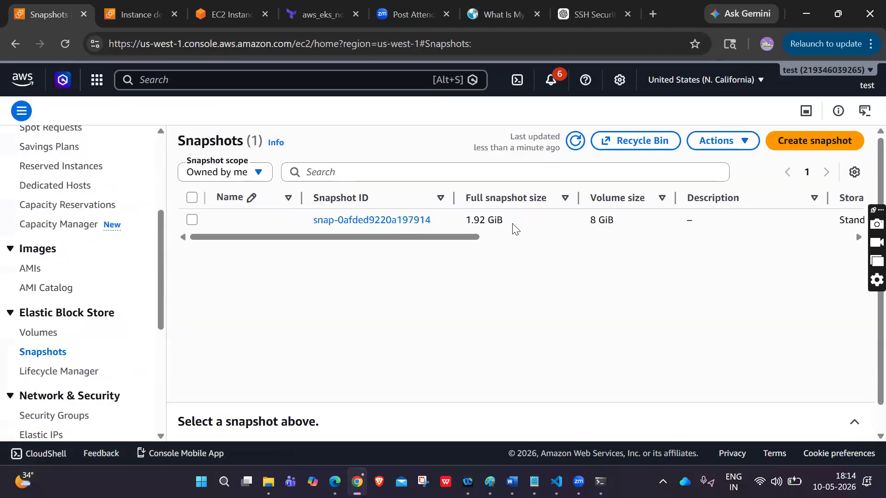
Reopen the AMIs list and examine the testing image's visibility, status, creation date and platform.
{"action": "left_click", "coordinate": [32, 269]}
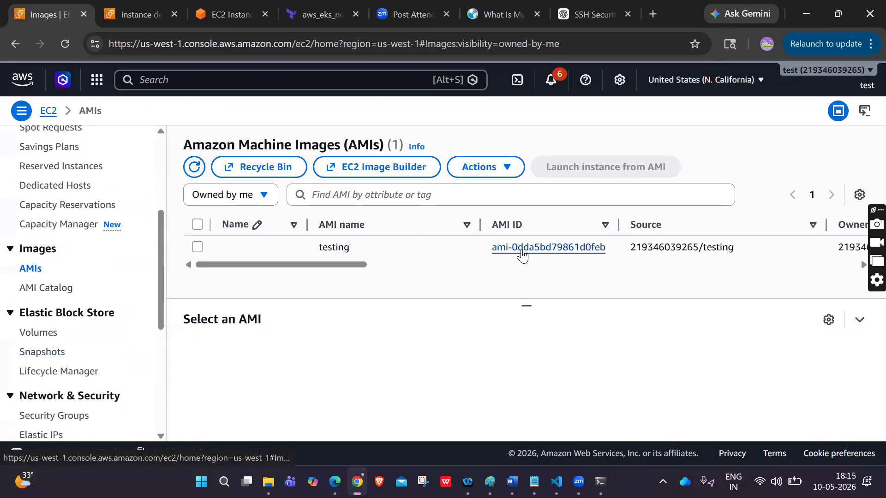
{"action": "scroll", "coordinate": [522, 253], "scroll_direction": "right", "scroll_amount": 7}
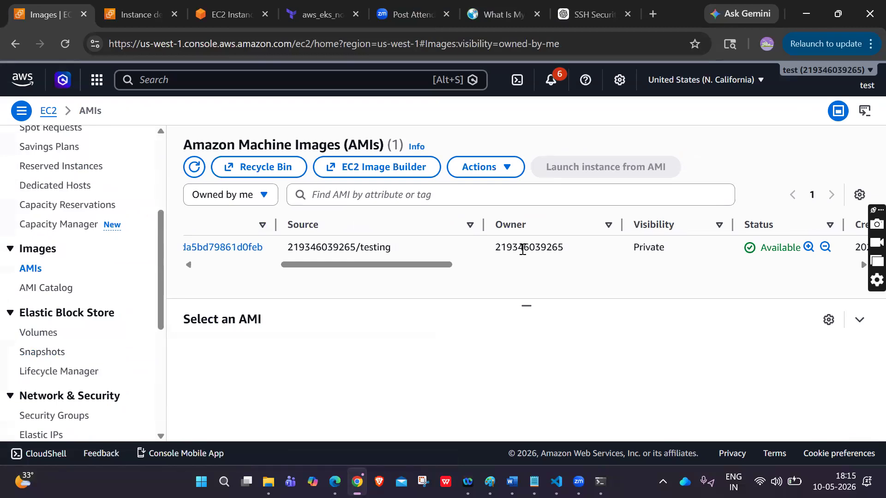
{"action": "scroll", "coordinate": [523, 249], "scroll_direction": "left", "scroll_amount": 3}
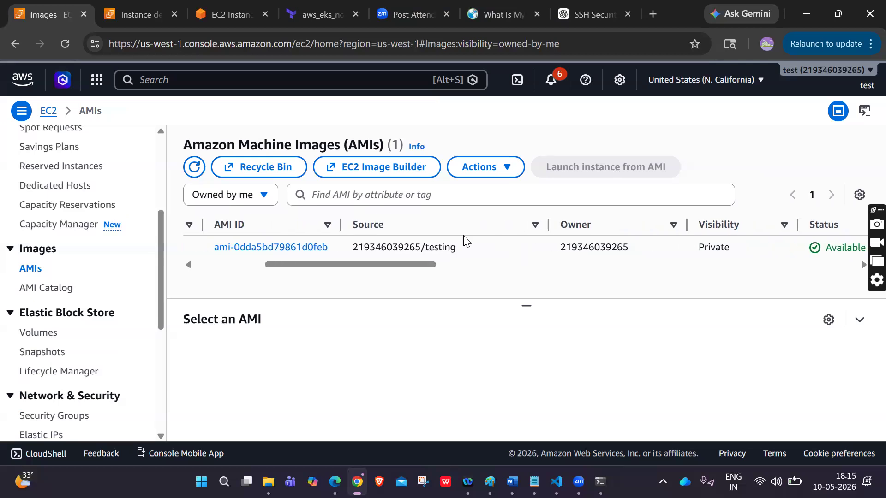
{"action": "scroll", "coordinate": [471, 249], "scroll_direction": "left", "scroll_amount": 3}
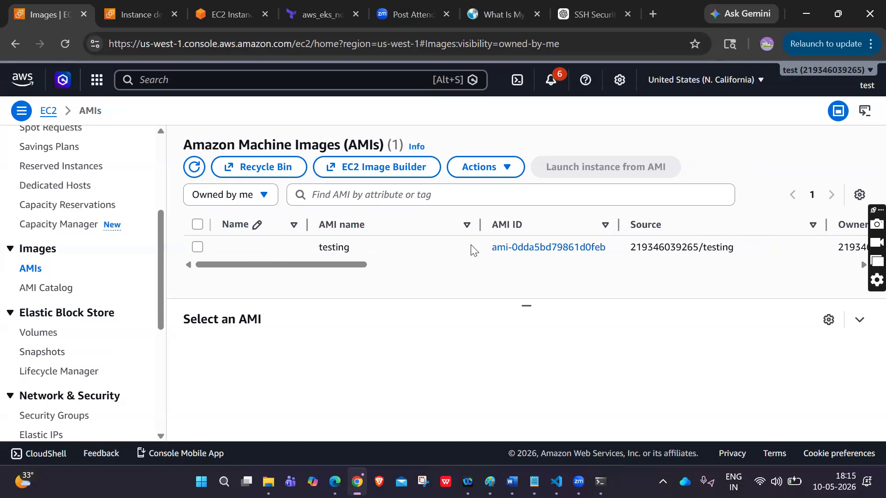
{"action": "scroll", "coordinate": [471, 250], "scroll_direction": "right", "scroll_amount": 5}
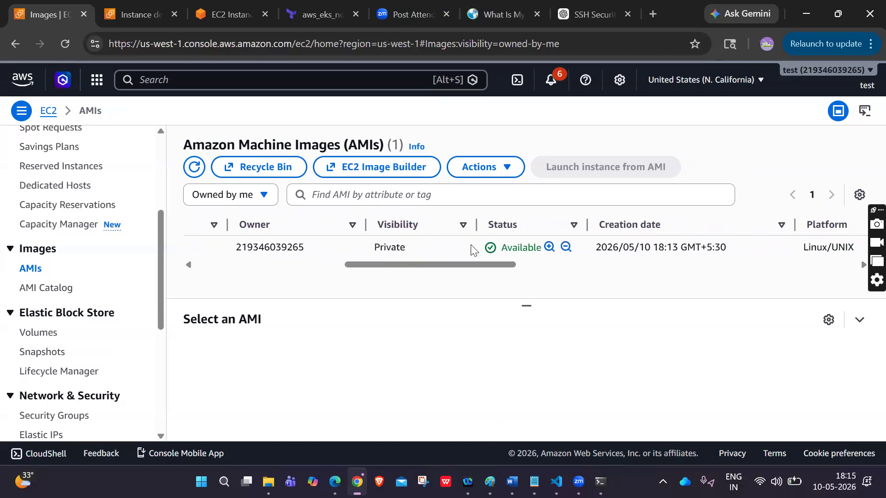
Open the EC2 Instances list and view the summary details of instance s3 and of instance test.
{"action": "scroll", "coordinate": [141, 277], "scroll_direction": "down", "scroll_amount": 2}
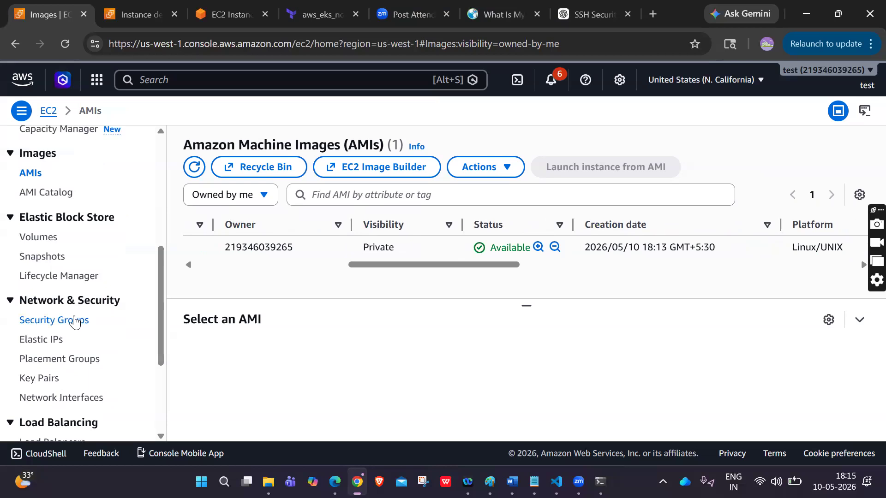
{"action": "scroll", "coordinate": [56, 291], "scroll_direction": "down", "scroll_amount": 2}
{"action": "left_click", "coordinate": [49, 267]}
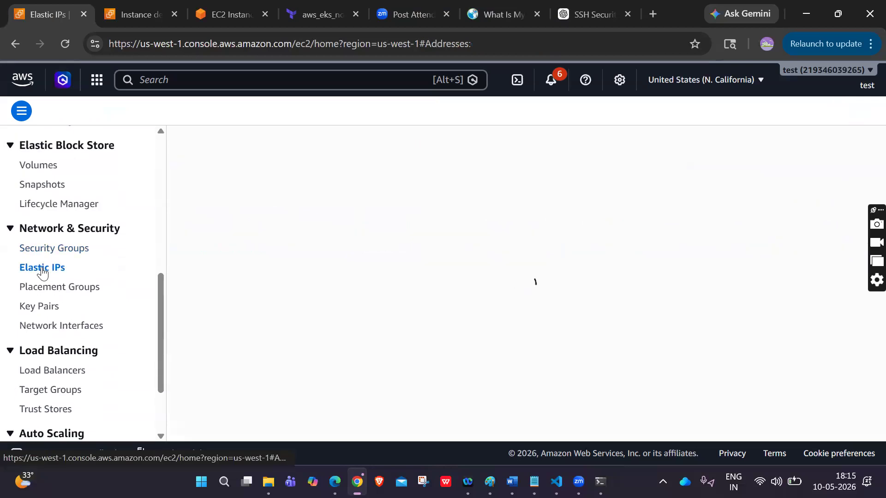
{"action": "scroll", "coordinate": [42, 221], "scroll_direction": "up", "scroll_amount": 5}
{"action": "left_click", "coordinate": [40, 260]}
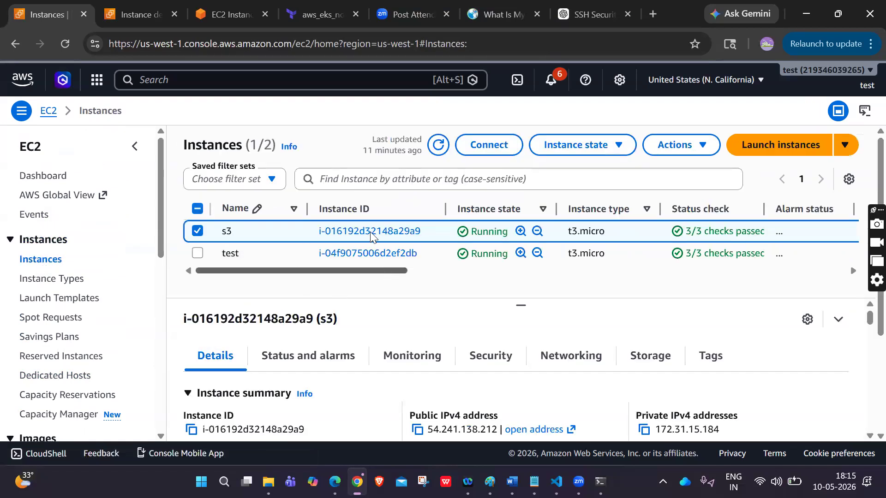
{"action": "left_click", "coordinate": [370, 231]}
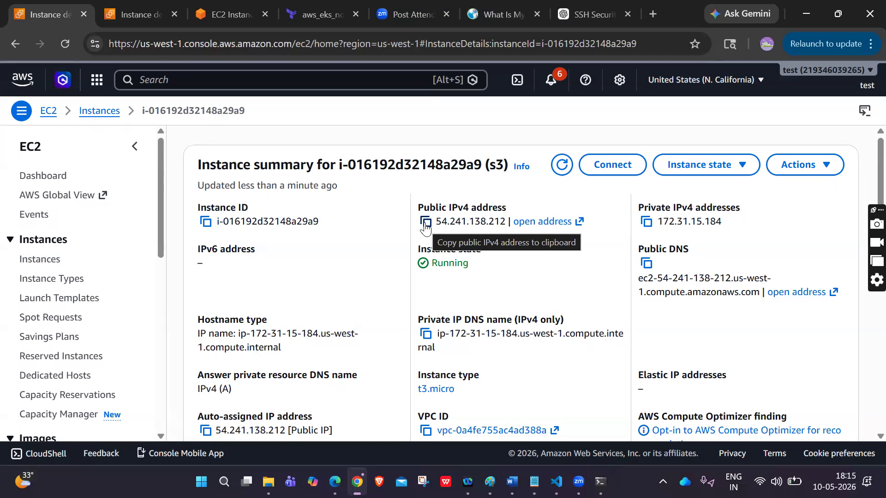
{"action": "left_click", "coordinate": [114, 119]}
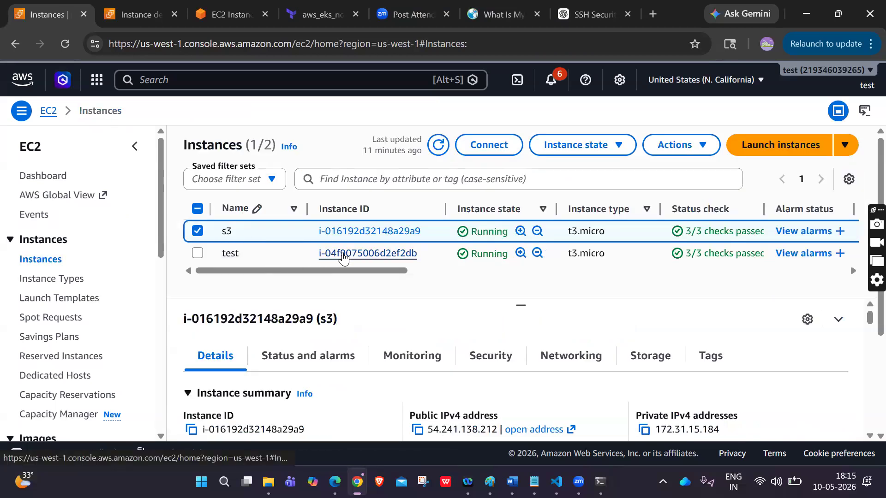
{"action": "left_click", "coordinate": [343, 257]}
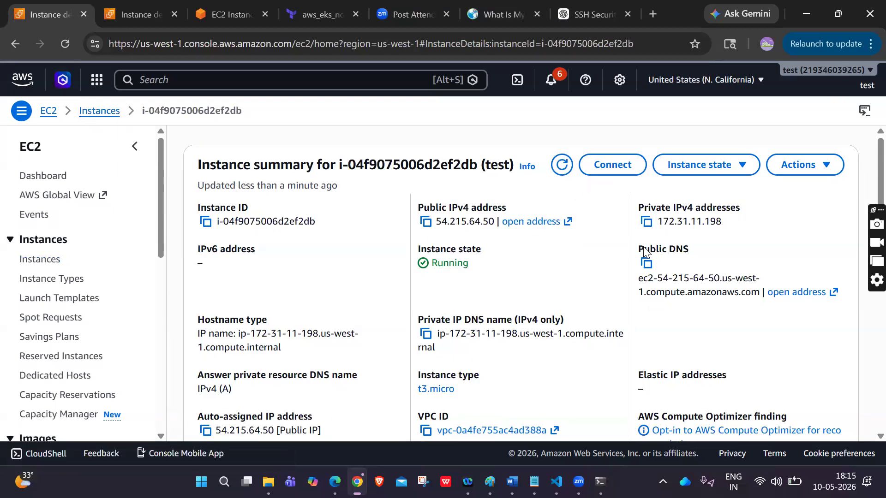
Stop the EC2 instance named test, leaving the OS shutdown process enabled.
{"action": "left_click", "coordinate": [735, 173]}
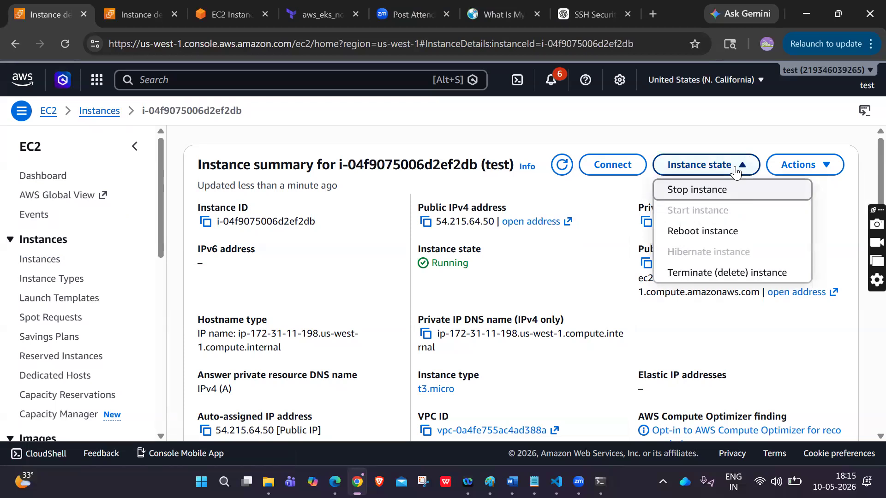
{"action": "left_click", "coordinate": [715, 187]}
{"action": "scroll", "coordinate": [577, 276], "scroll_direction": "down", "scroll_amount": 1}
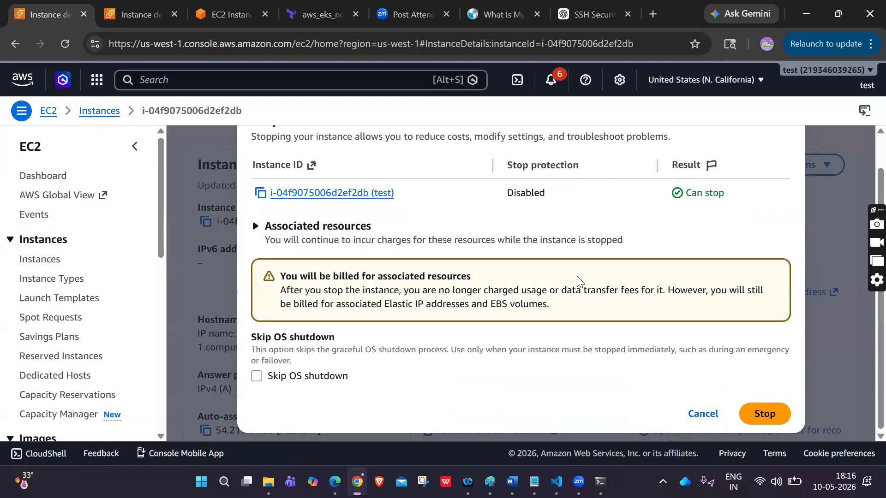
{"action": "left_click", "coordinate": [762, 414]}
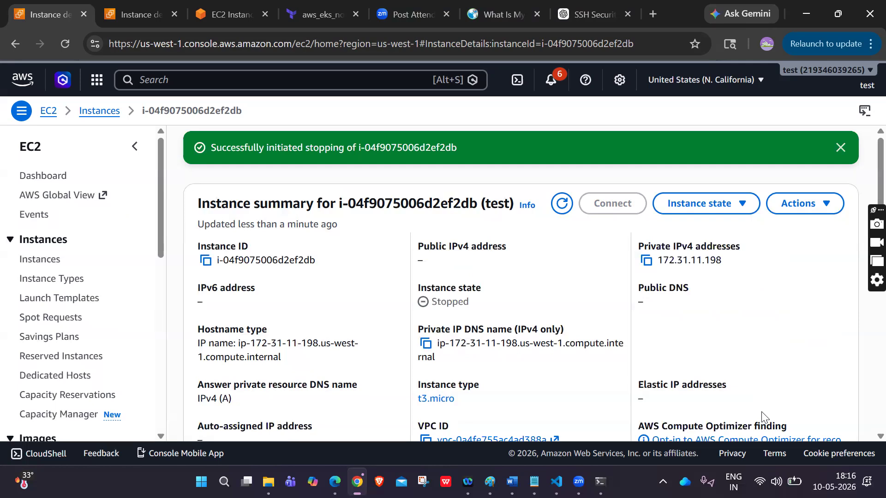
{"action": "left_click", "coordinate": [653, 14]}
{"action": "type", "text": "52"}
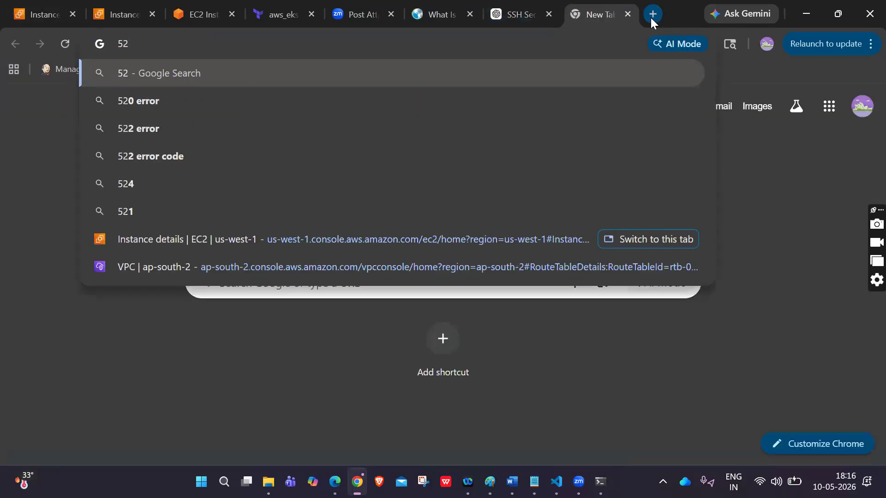
{"action": "key", "text": "BackSpace"}
{"action": "key", "text": "BackSpace"}
{"action": "type", "text": "3"}
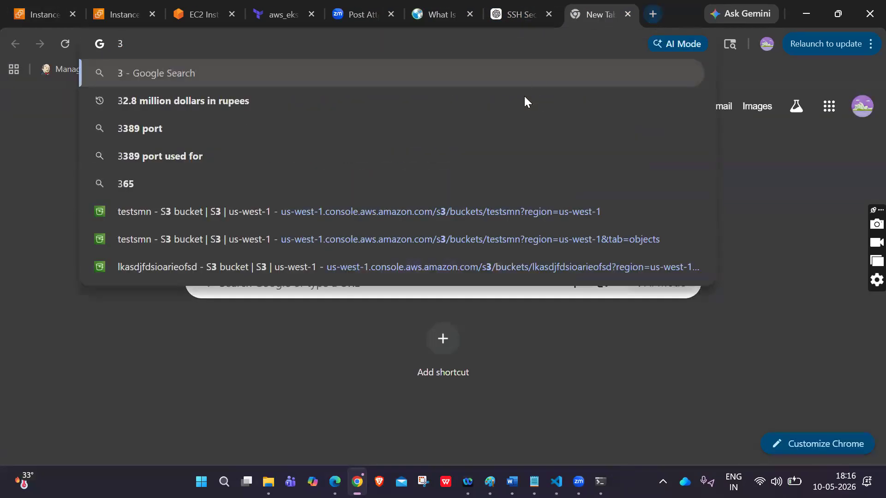
{"action": "key", "text": "BackSpace"}
{"action": "type", "text": "5"}
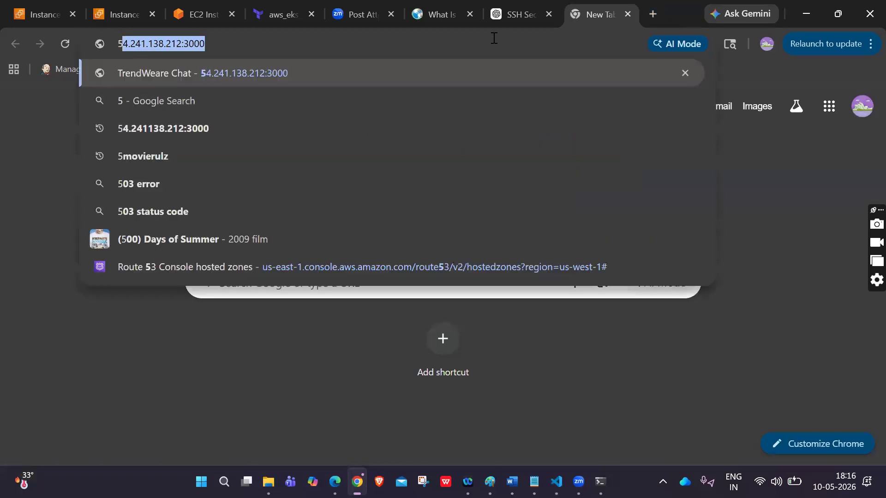
{"action": "key", "text": "Return"}
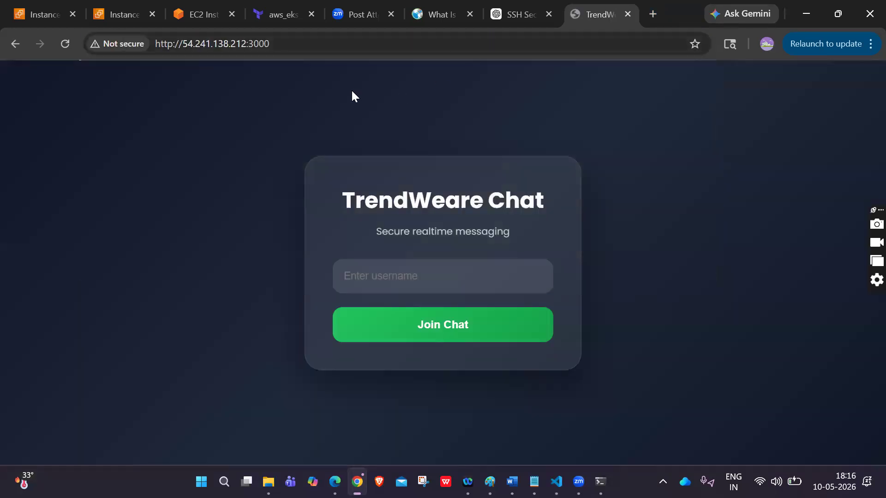
{"action": "left_click_drag", "start_coordinate": [275, 41], "coordinate": [155, 43]}
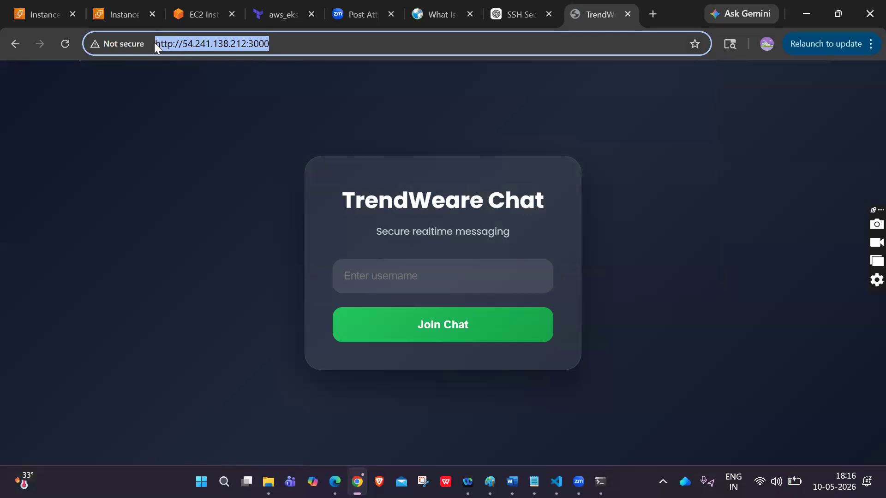
{"action": "left_click", "coordinate": [278, 72]}
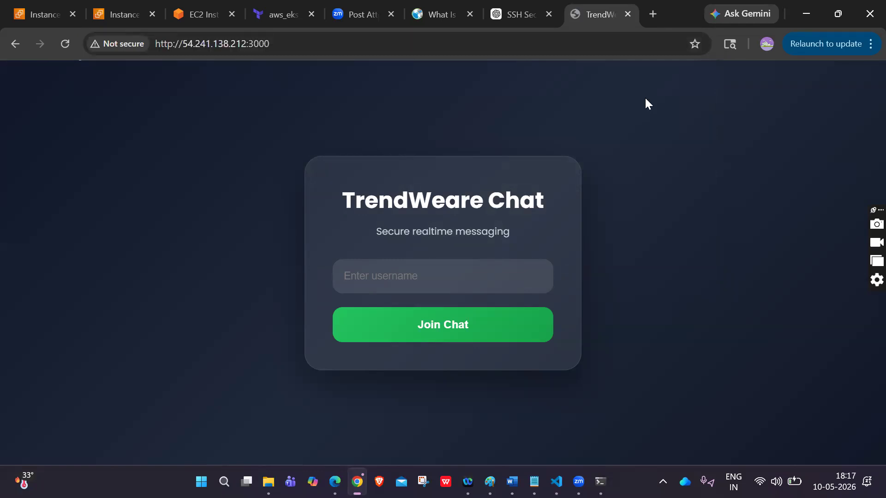
Return to the s3 instance's details in the EC2 console and open the Elastic IP addresses list.
{"action": "left_click", "coordinate": [515, 17]}
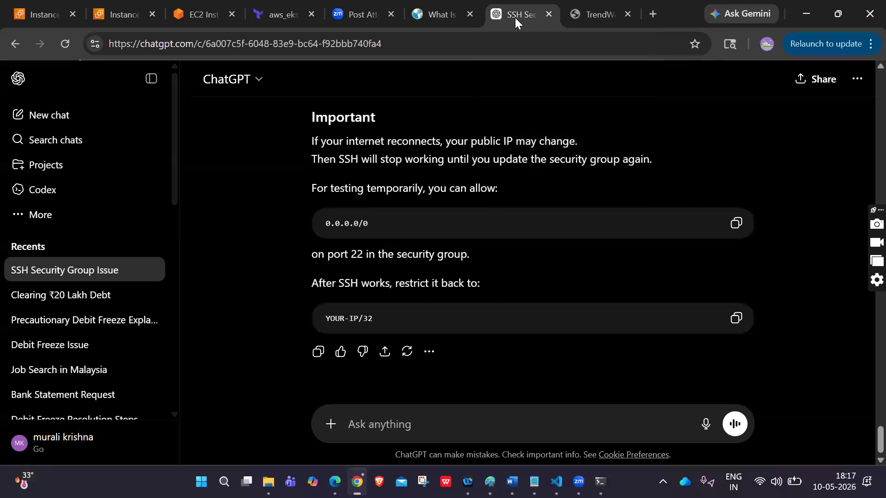
{"action": "left_click", "coordinate": [441, 17]}
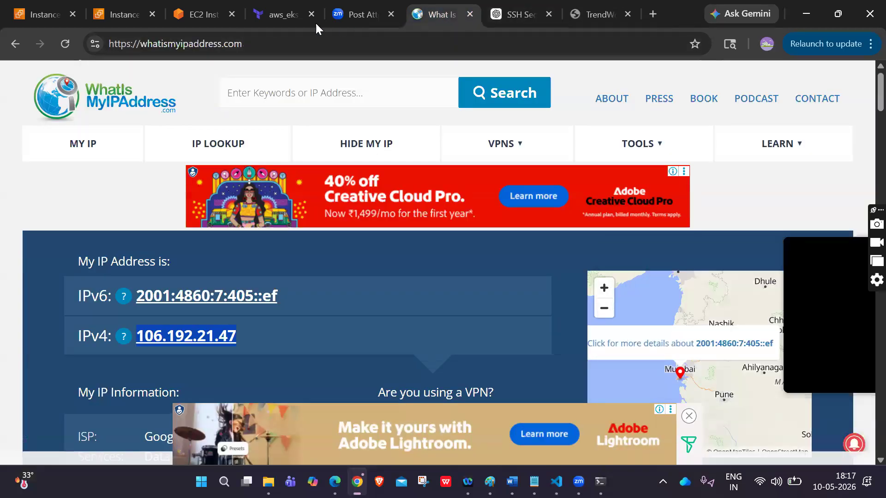
{"action": "left_click", "coordinate": [203, 15]}
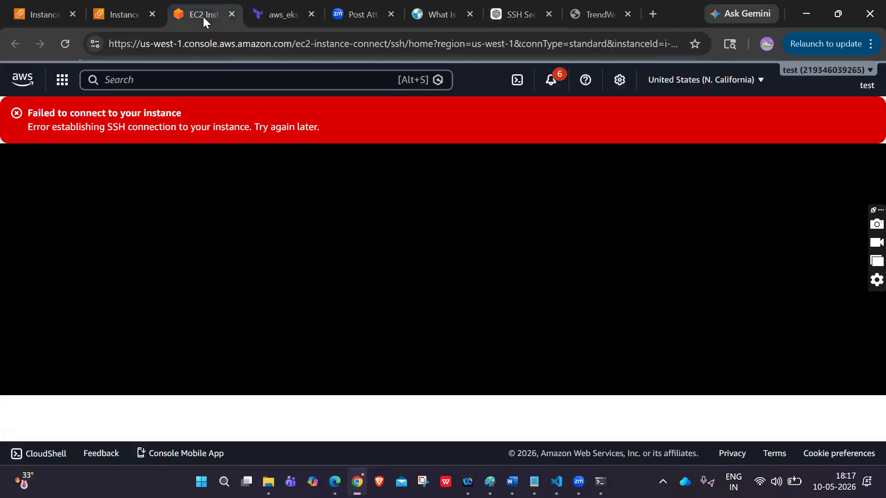
{"action": "left_click", "coordinate": [129, 16]}
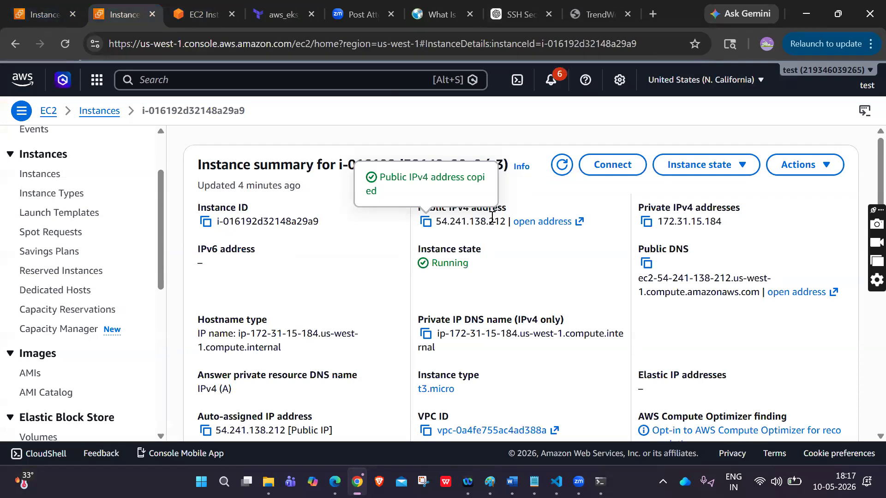
{"action": "scroll", "coordinate": [113, 349], "scroll_direction": "down", "scroll_amount": 2}
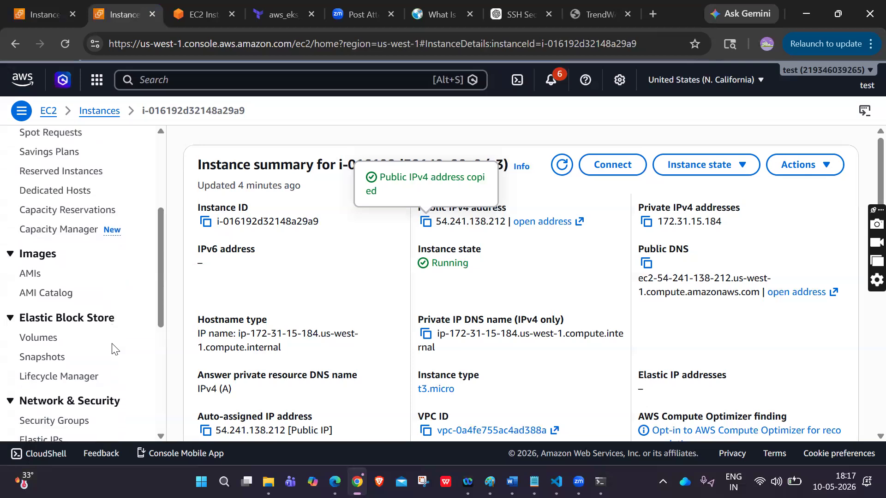
{"action": "scroll", "coordinate": [113, 349], "scroll_direction": "down", "scroll_amount": 3}
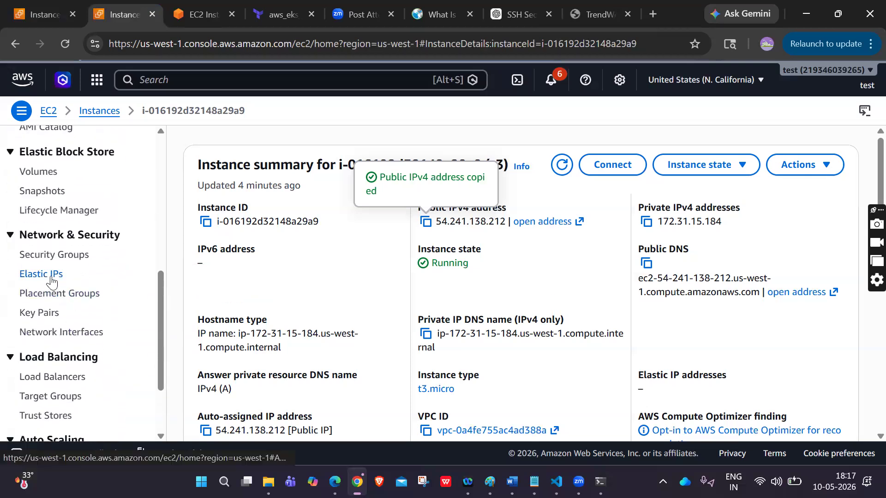
{"action": "left_click", "coordinate": [51, 277]}
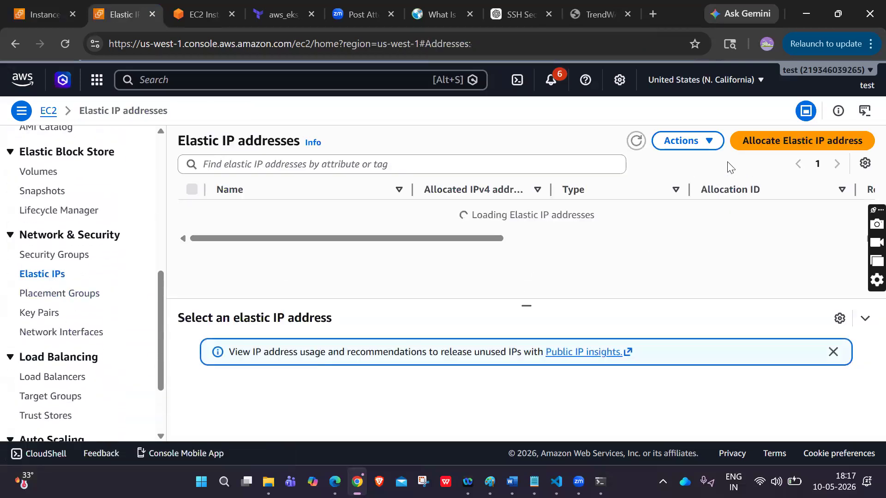
{"action": "left_click", "coordinate": [749, 153]}
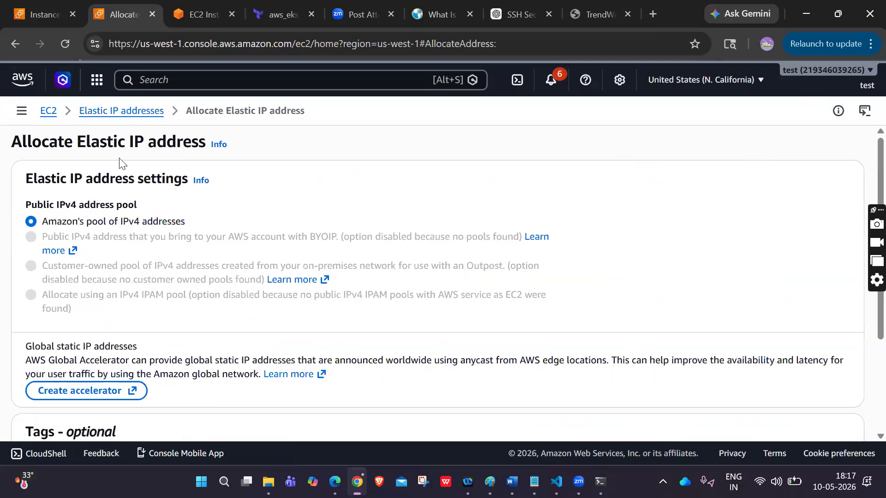
{"action": "scroll", "coordinate": [150, 261], "scroll_direction": "down", "scroll_amount": 3}
{"action": "scroll", "coordinate": [150, 262], "scroll_direction": "up", "scroll_amount": 3}
{"action": "left_click", "coordinate": [117, 112]}
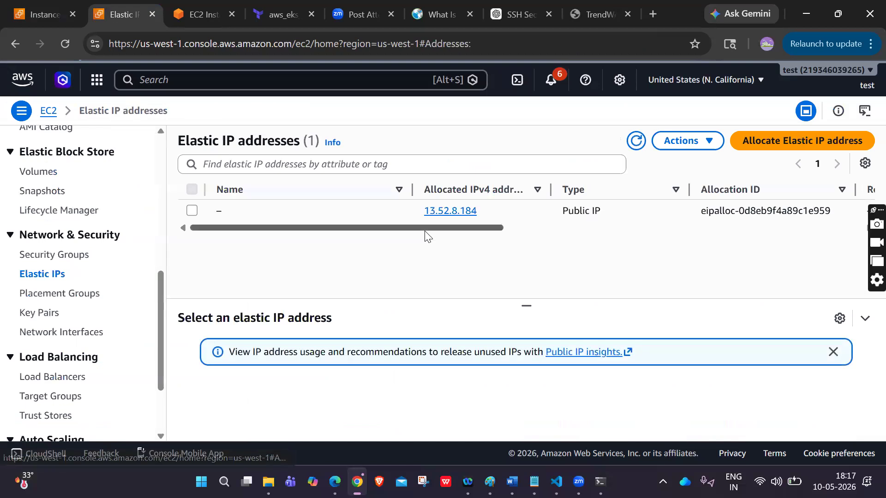
Associate Elastic IP 13.52.8.184 with the test instance i-04f9075006d2ef2db, using private IP address 172.31.11.198.
{"action": "left_click", "coordinate": [437, 214]}
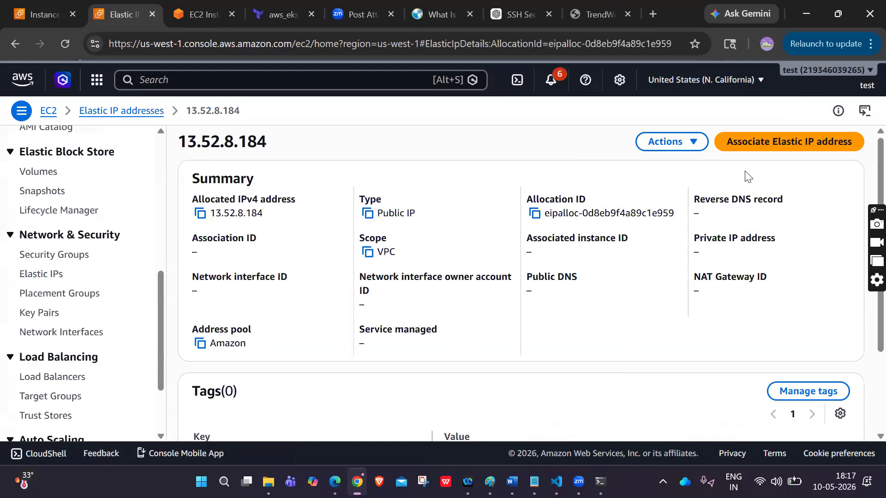
{"action": "left_click", "coordinate": [770, 151]}
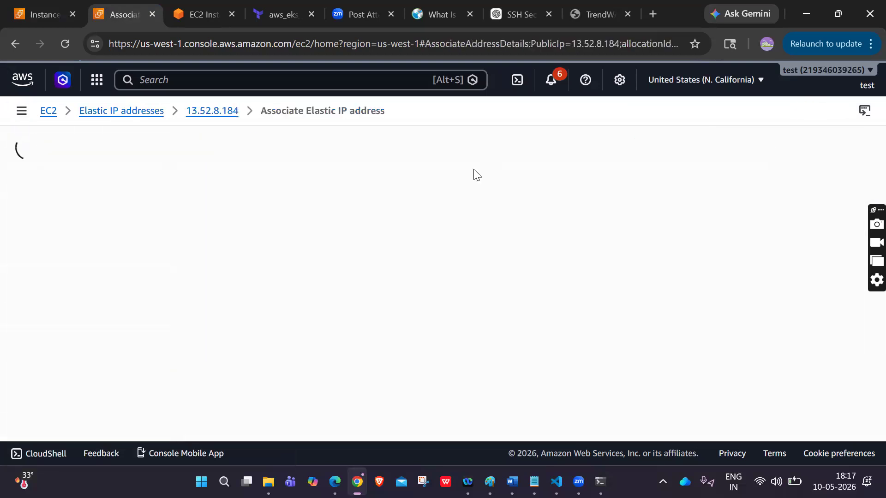
{"action": "scroll", "coordinate": [180, 293], "scroll_direction": "down", "scroll_amount": 2}
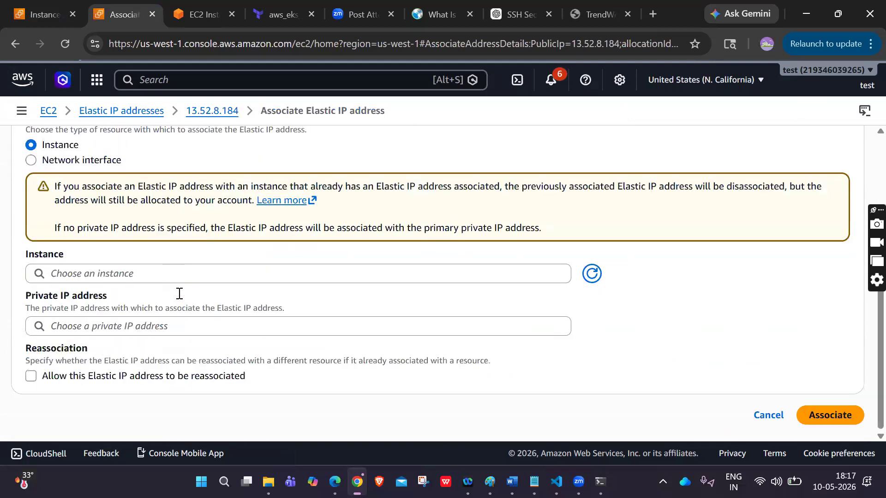
{"action": "left_click", "coordinate": [148, 275]}
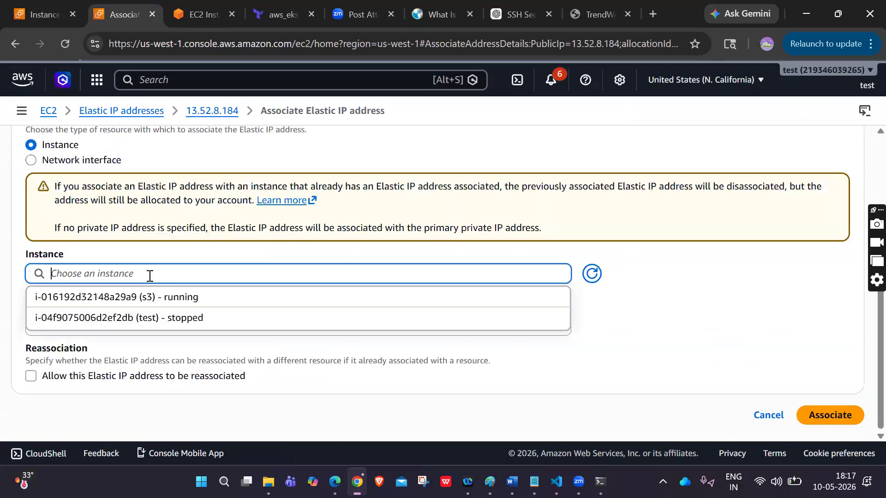
{"action": "left_click", "coordinate": [139, 318]}
{"action": "left_click", "coordinate": [161, 323]}
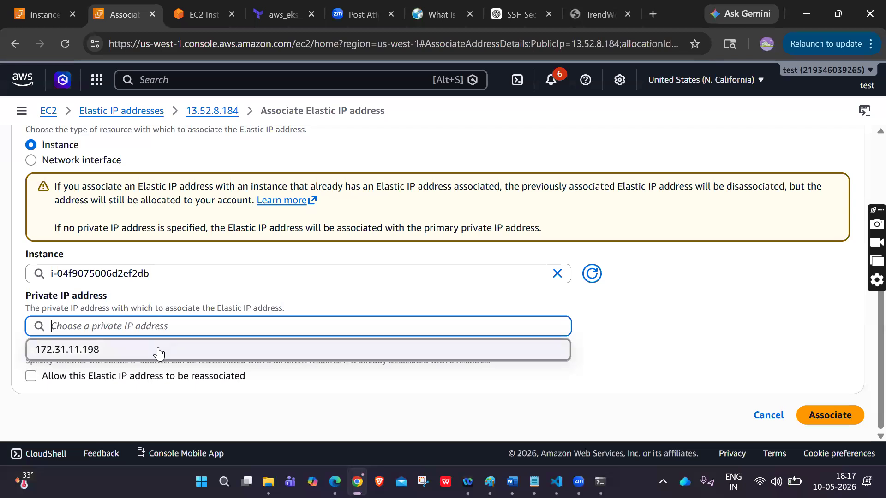
{"action": "left_click", "coordinate": [158, 350]}
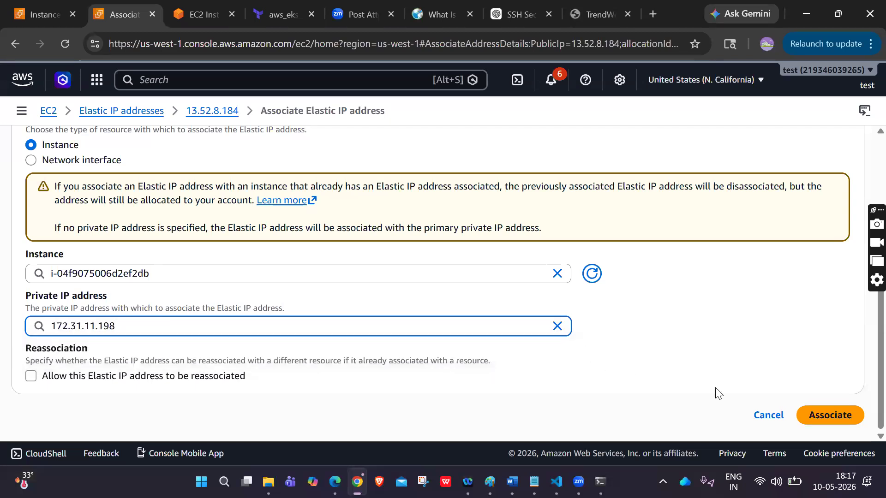
{"action": "left_click", "coordinate": [816, 416]}
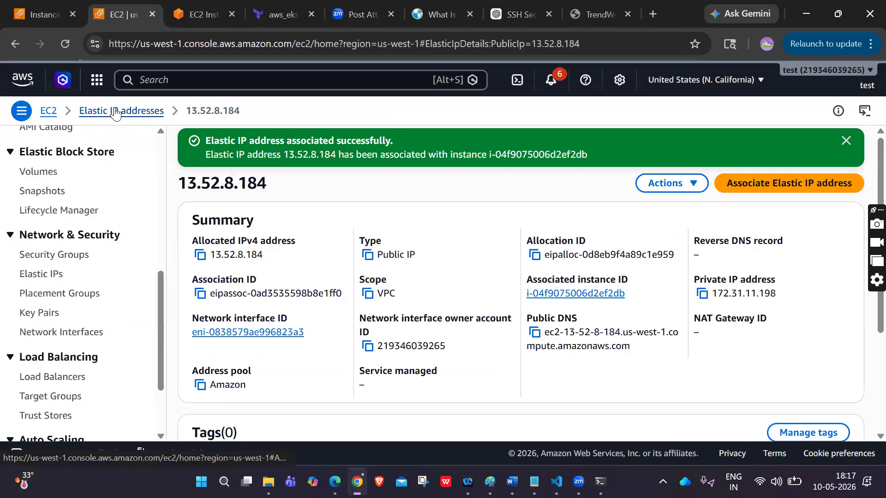
Open the test instance's details, reload the page, and reopen them from the instances list to check its public address.
{"action": "scroll", "coordinate": [74, 217], "scroll_direction": "up", "scroll_amount": 8}
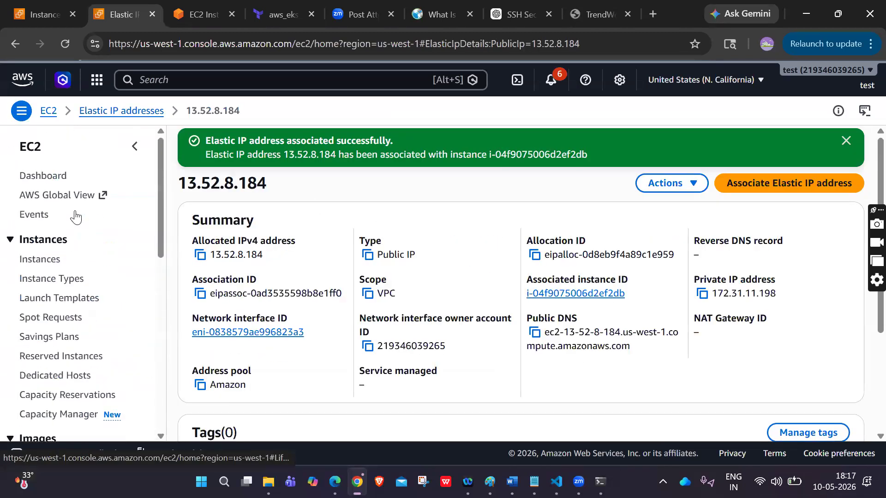
{"action": "left_click", "coordinate": [41, 264]}
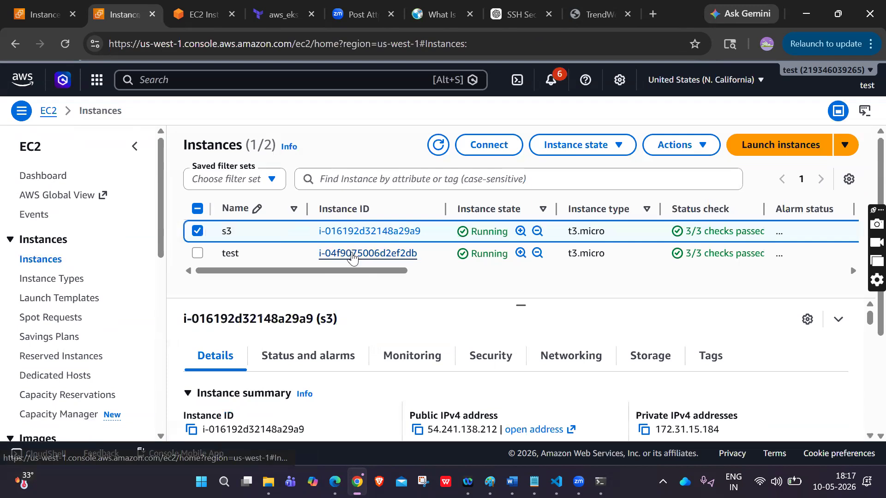
{"action": "left_click", "coordinate": [353, 258]}
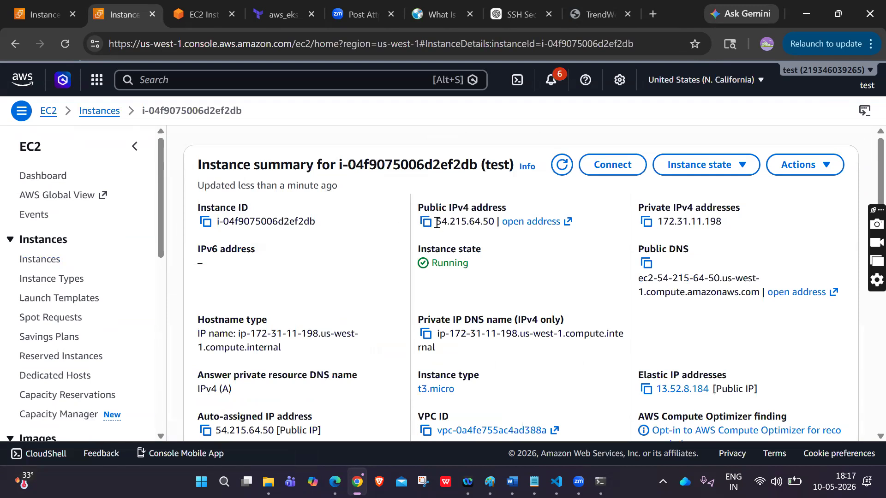
{"action": "left_click", "coordinate": [66, 45]}
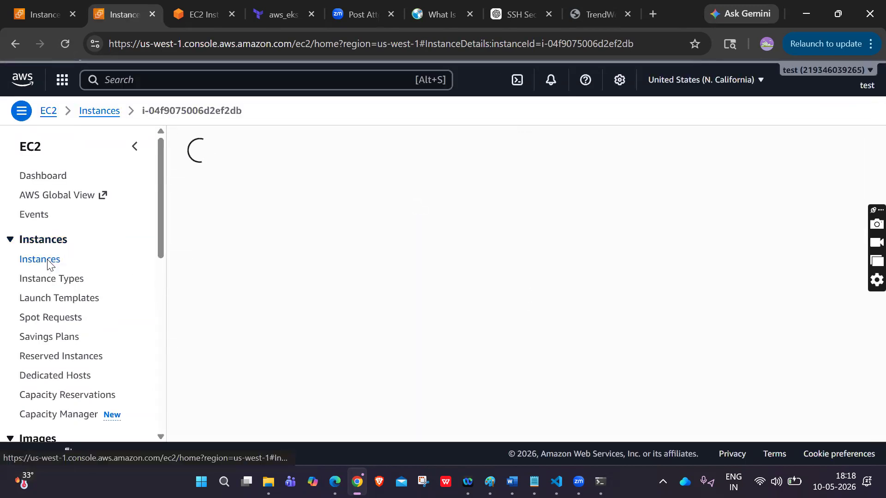
{"action": "left_click", "coordinate": [48, 259]}
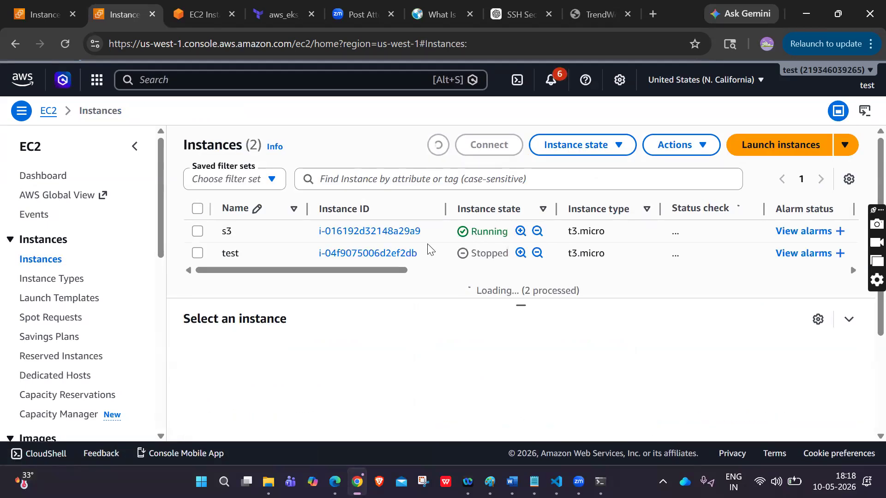
{"action": "left_click", "coordinate": [396, 255]}
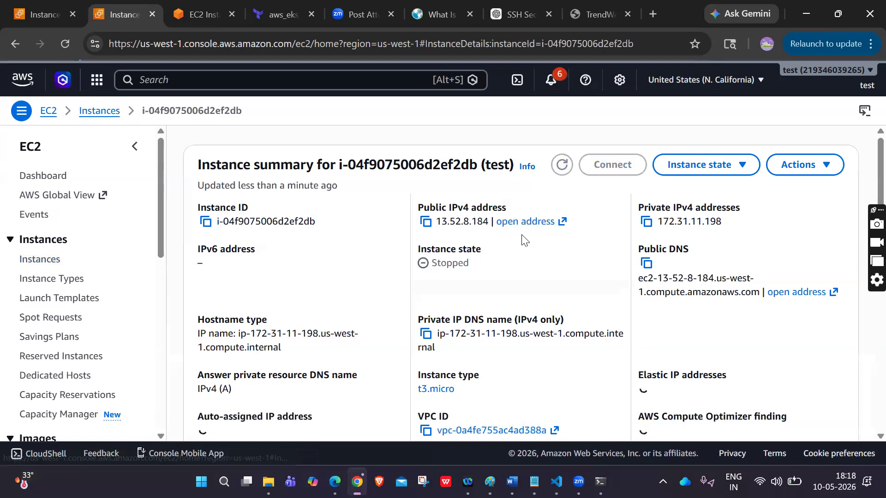
Copy the test instance's public IPv4 address.
{"action": "left_click_drag", "start_coordinate": [493, 224], "coordinate": [551, 223]}
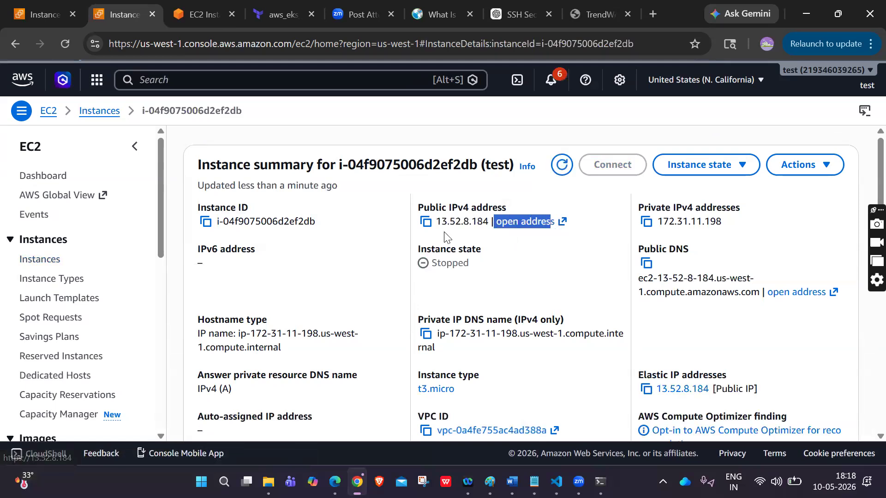
{"action": "left_click", "coordinate": [444, 237]}
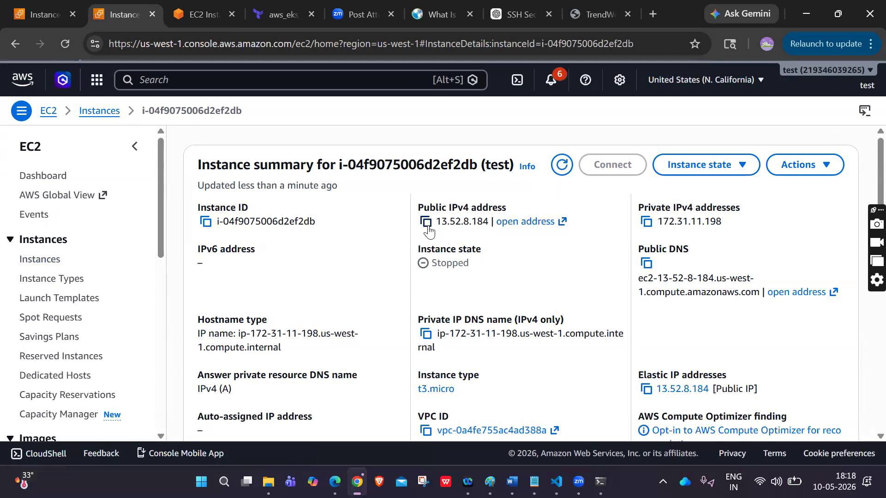
{"action": "left_click", "coordinate": [426, 223]}
Start the test instance again from its details page.
{"action": "scroll", "coordinate": [137, 322], "scroll_direction": "down", "scroll_amount": 5}
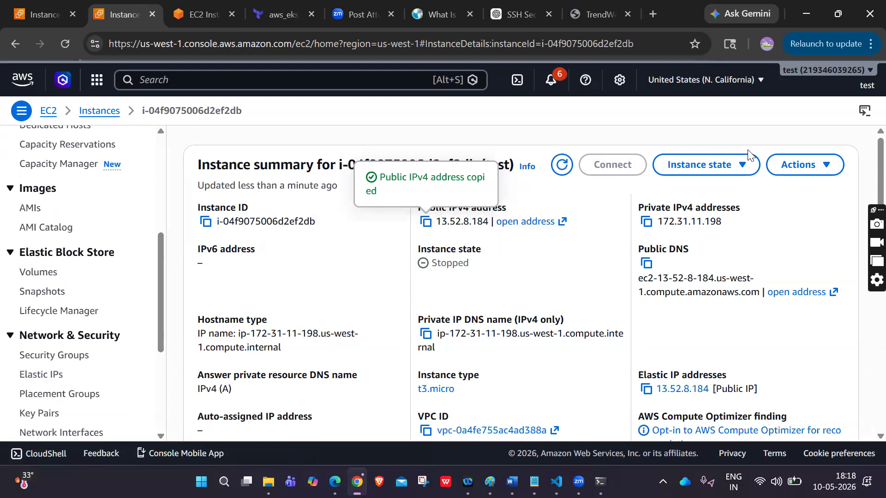
{"action": "left_click", "coordinate": [732, 167]}
{"action": "left_click", "coordinate": [702, 209]}
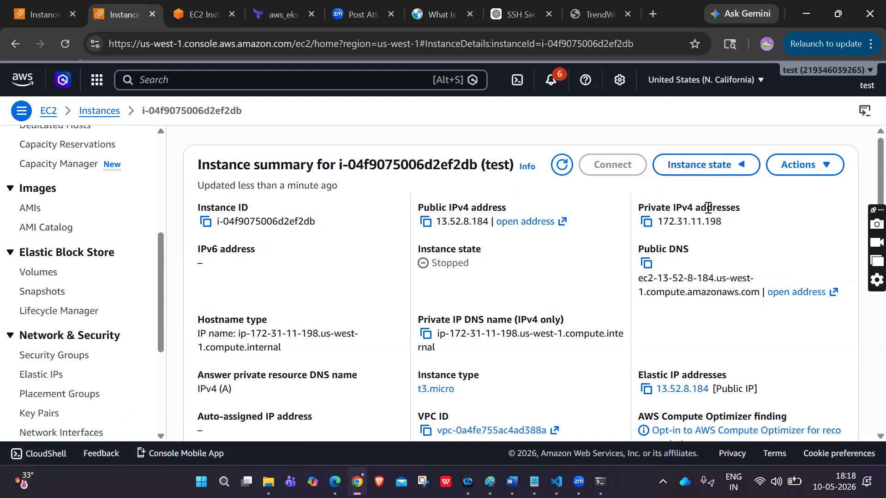
Check the test instance's public IPv4 address in its summary while it starts.
{"action": "left_click_drag", "start_coordinate": [435, 261], "coordinate": [484, 263]}
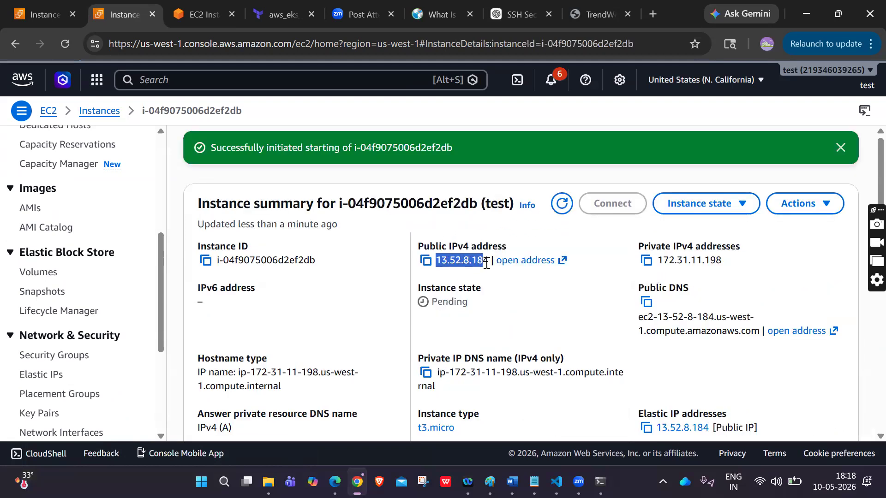
{"action": "left_click", "coordinate": [502, 297]}
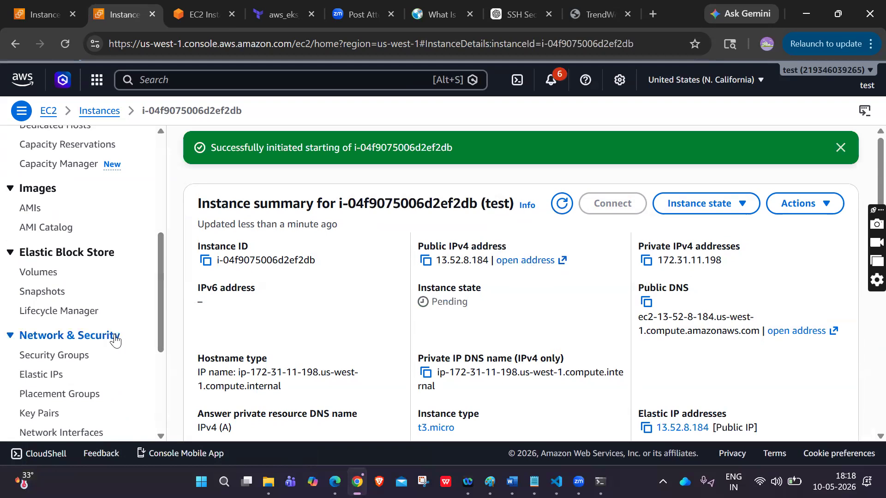
Review the EC2 Placement Groups, Key Pairs and Network Interfaces pages, including the columns of the network interfaces list.
{"action": "scroll", "coordinate": [115, 338], "scroll_direction": "down", "scroll_amount": 2}
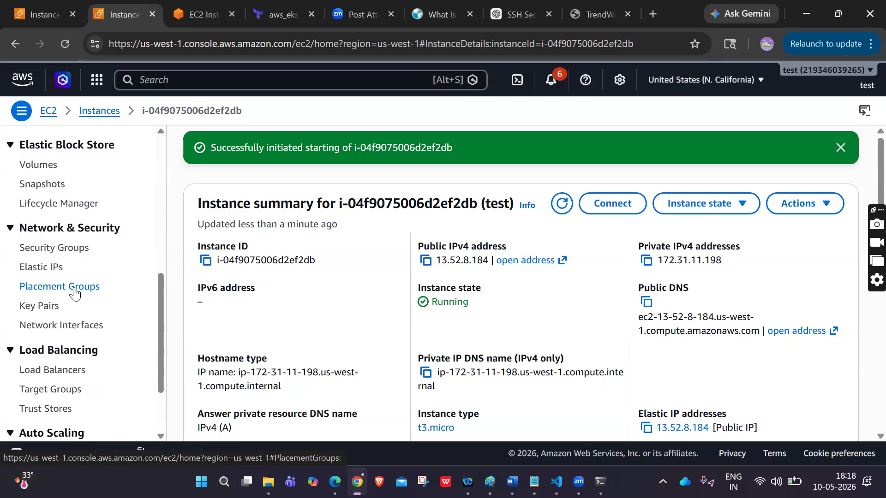
{"action": "left_click", "coordinate": [49, 312]}
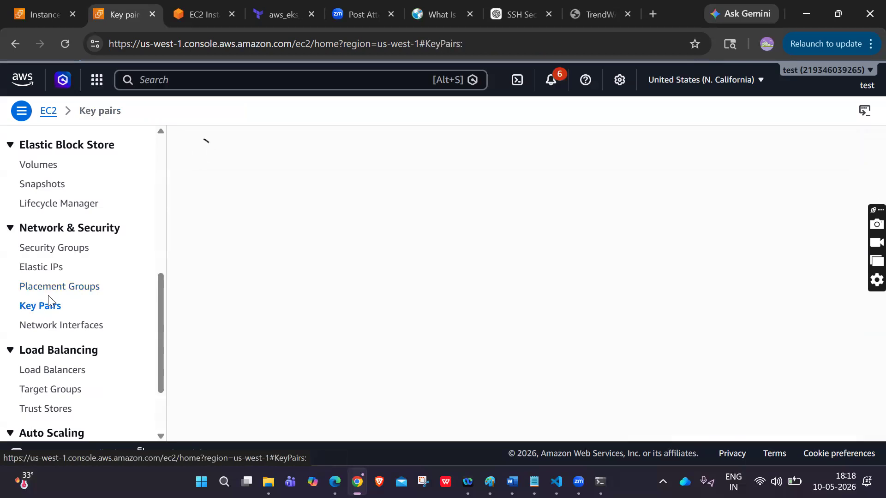
{"action": "left_click", "coordinate": [50, 290]}
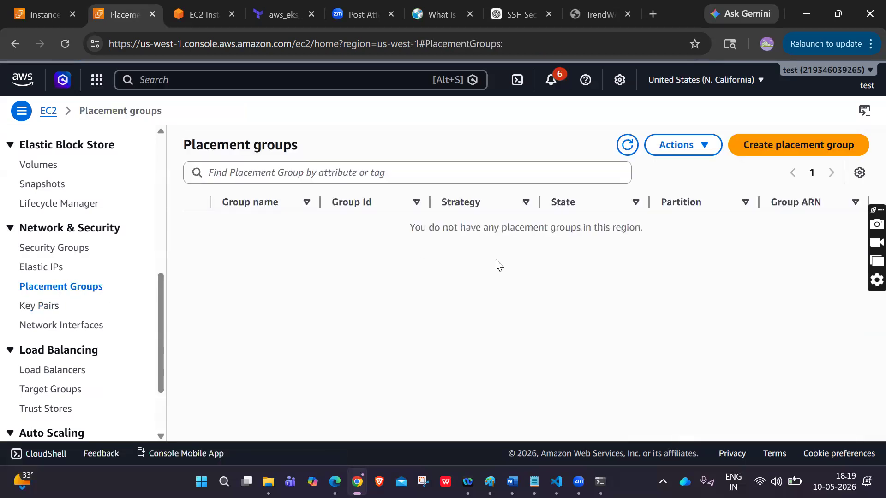
{"action": "left_click", "coordinate": [50, 307]}
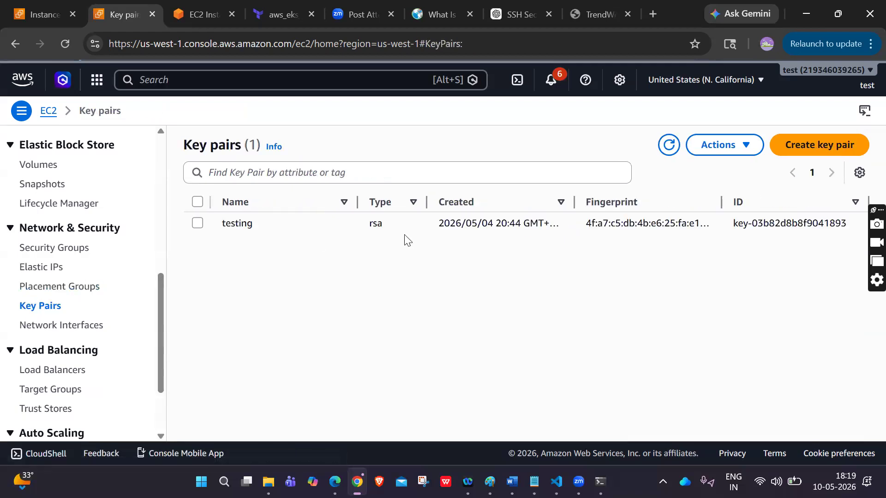
{"action": "left_click", "coordinate": [70, 330]}
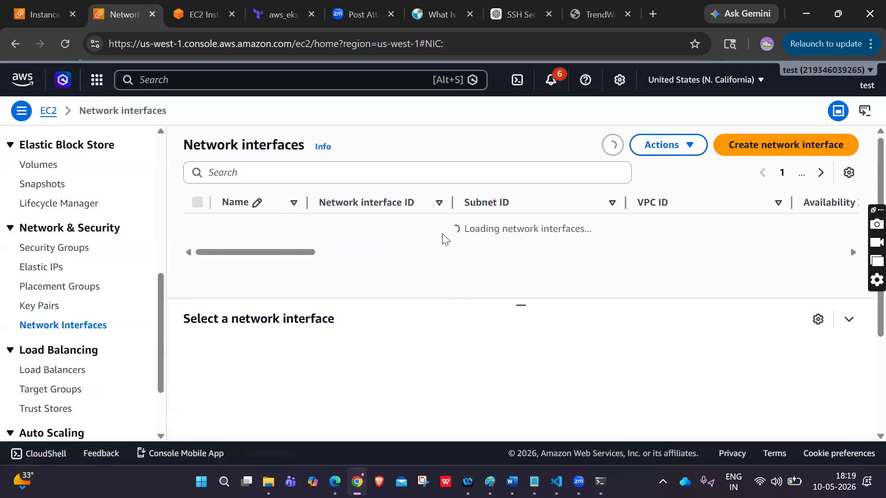
{"action": "scroll", "coordinate": [464, 248], "scroll_direction": "right", "scroll_amount": 10}
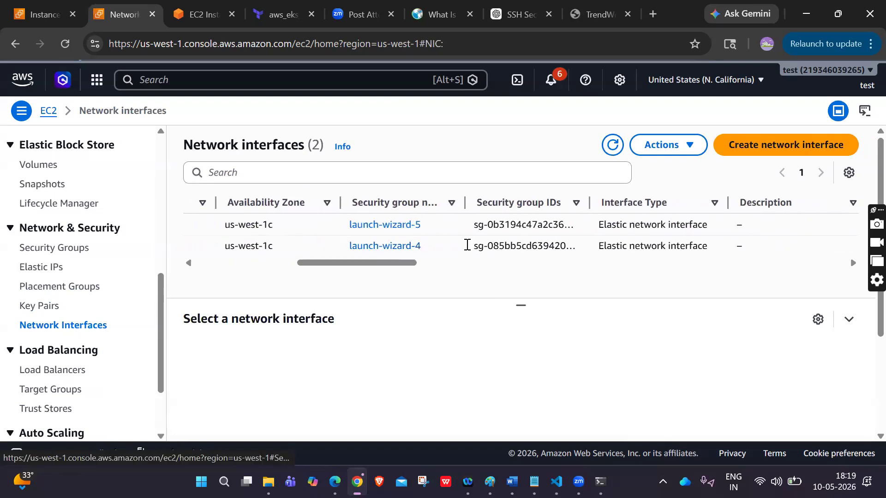
{"action": "scroll", "coordinate": [467, 245], "scroll_direction": "right", "scroll_amount": 5}
{"action": "scroll", "coordinate": [467, 248], "scroll_direction": "left", "scroll_amount": 15}
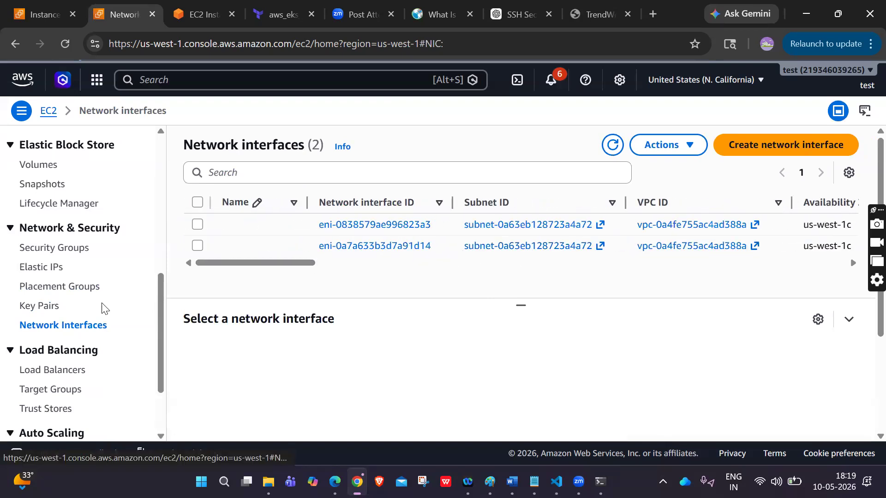
View the Load Balancers page and look through the other EC2 resource categories.
{"action": "scroll", "coordinate": [103, 308], "scroll_direction": "down", "scroll_amount": 2}
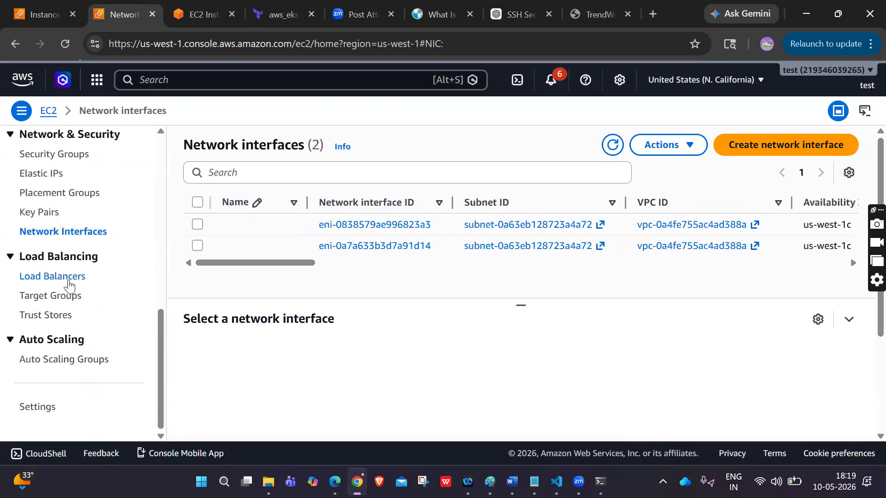
{"action": "left_click", "coordinate": [69, 280]}
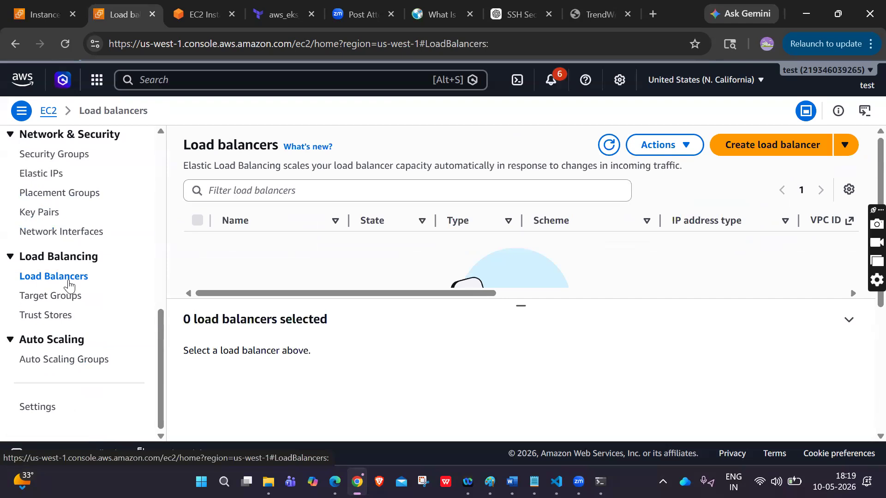
{"action": "scroll", "coordinate": [69, 286], "scroll_direction": "up", "scroll_amount": 8}
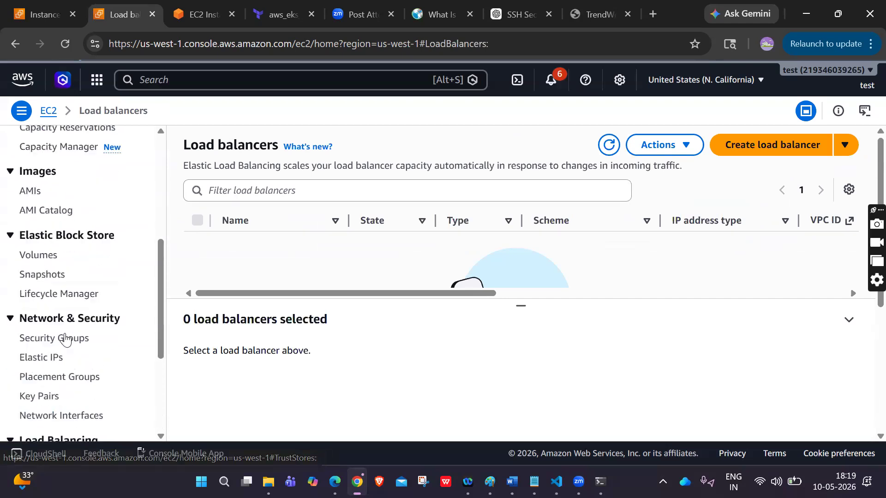
{"action": "scroll", "coordinate": [65, 339], "scroll_direction": "up", "scroll_amount": 2}
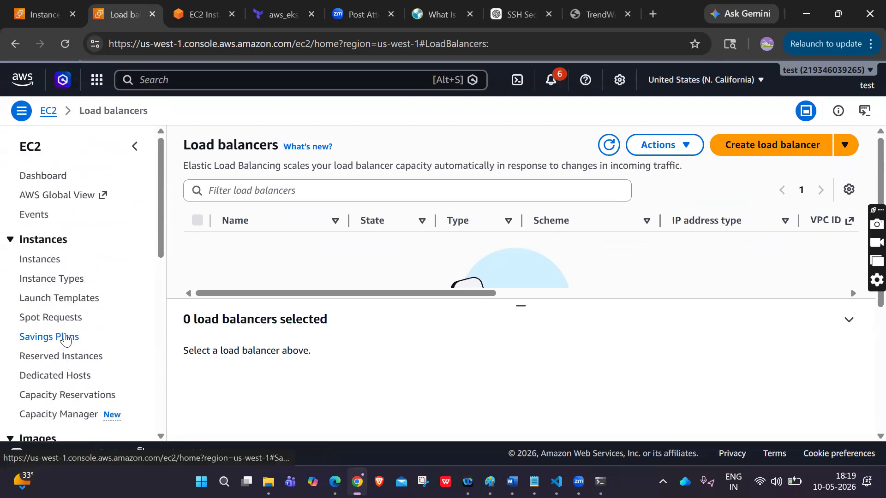
{"action": "scroll", "coordinate": [89, 350], "scroll_direction": "down", "scroll_amount": 10}
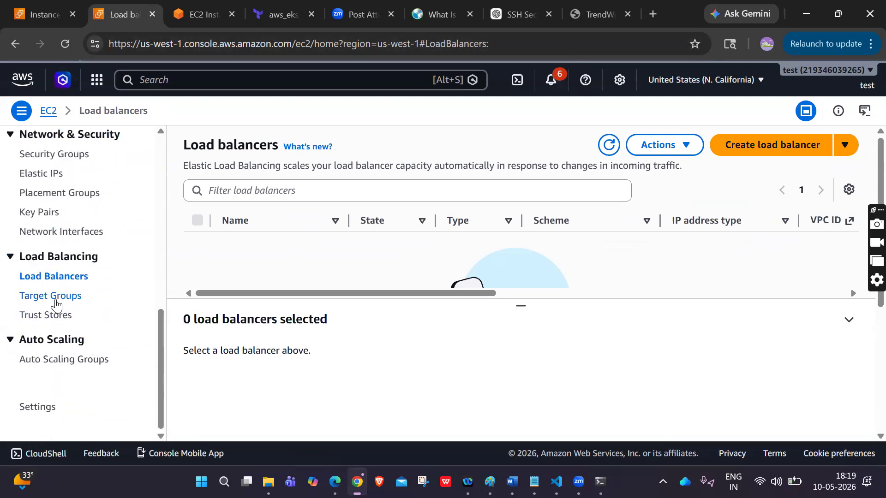
View the Target Groups page and its creation form, and return to the EC2 dashboard without creating a group.
{"action": "left_click", "coordinate": [54, 300]}
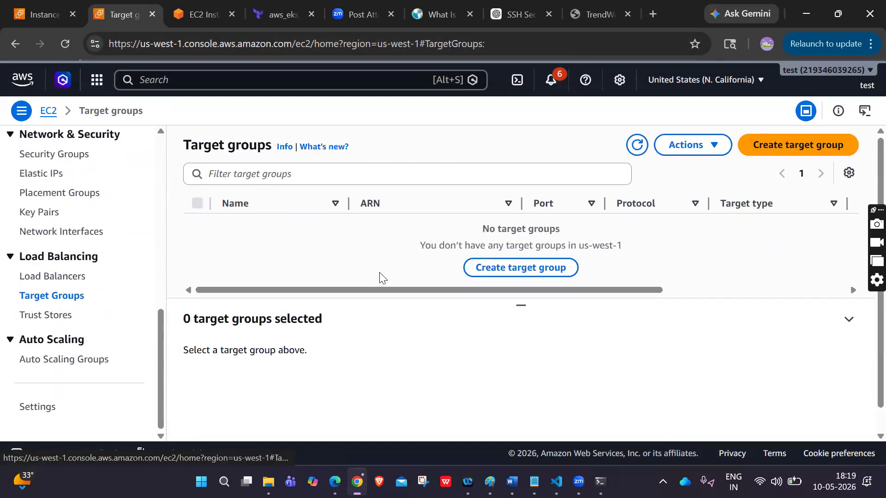
{"action": "left_click", "coordinate": [509, 267]}
{"action": "scroll", "coordinate": [506, 269], "scroll_direction": "down", "scroll_amount": 1}
{"action": "scroll", "coordinate": [505, 270], "scroll_direction": "up", "scroll_amount": 2}
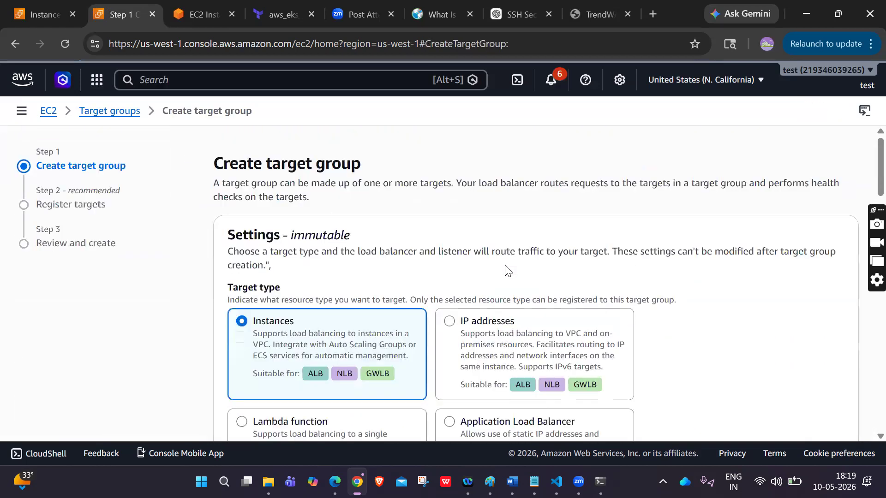
{"action": "left_click", "coordinate": [48, 111]}
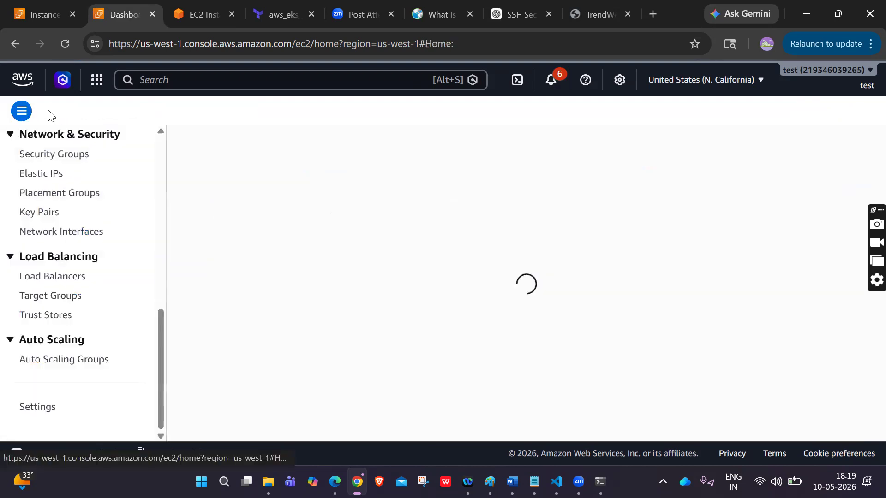
{"action": "scroll", "coordinate": [22, 232], "scroll_direction": "up", "scroll_amount": 7}
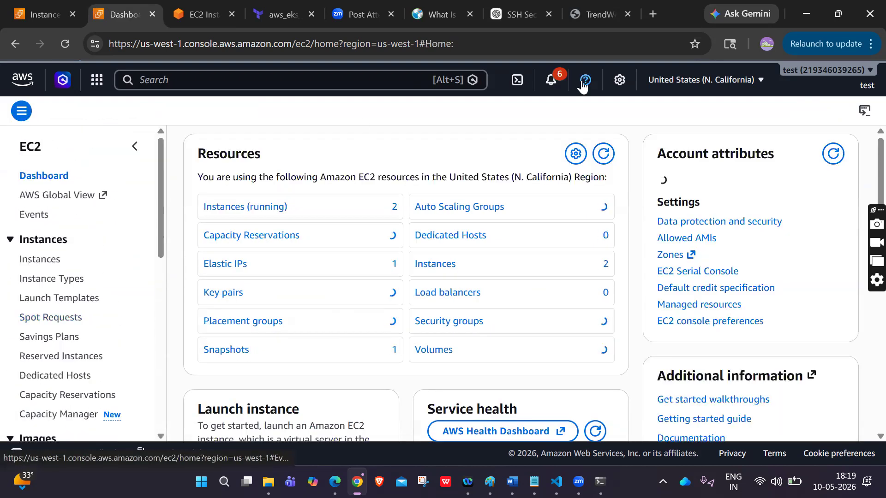
Switch to the ChatGPT conversation about the SSH security group issue.
{"action": "left_click", "coordinate": [652, 14]}
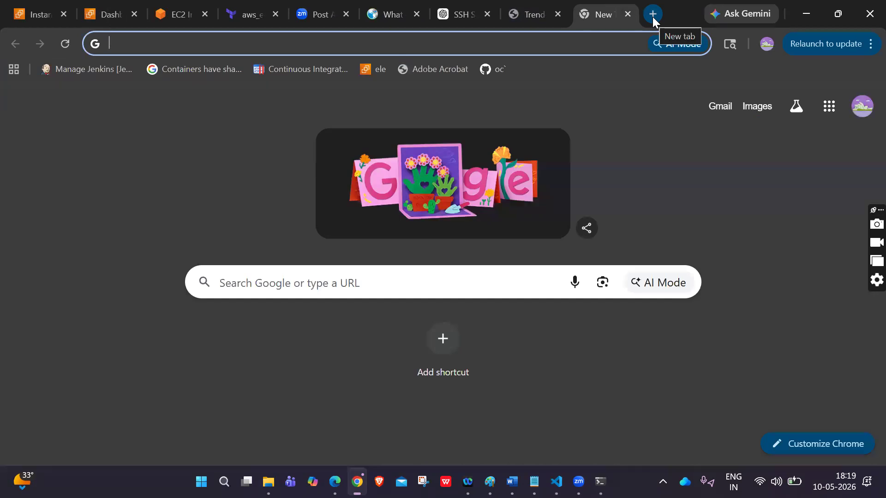
{"action": "left_click", "coordinate": [464, 21]}
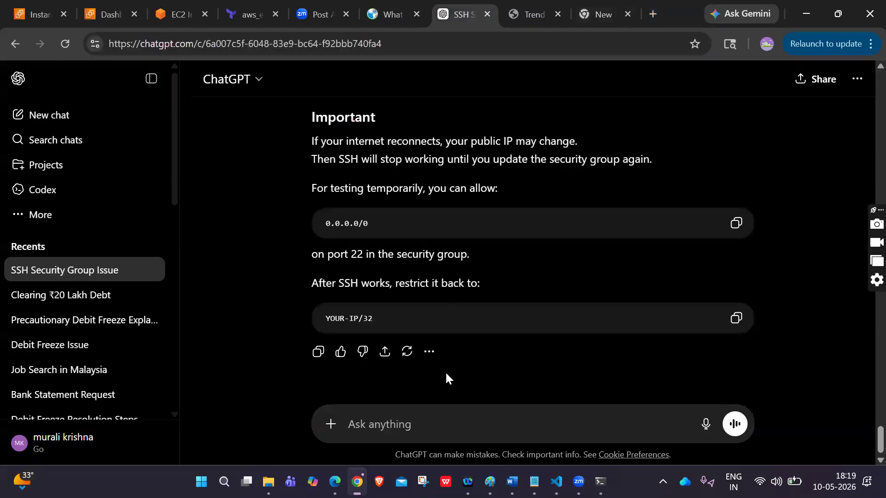
{"action": "type", "text": "give me"}
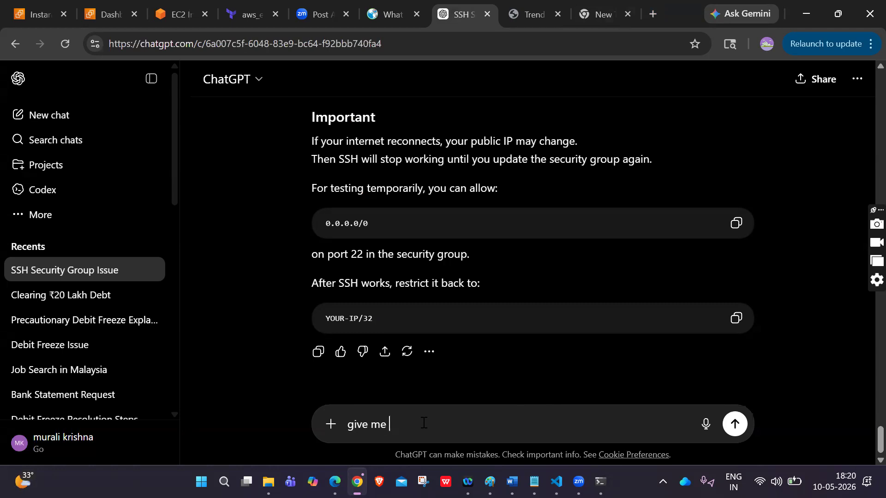
{"action": "type", "text": "pt fot httpd website"}
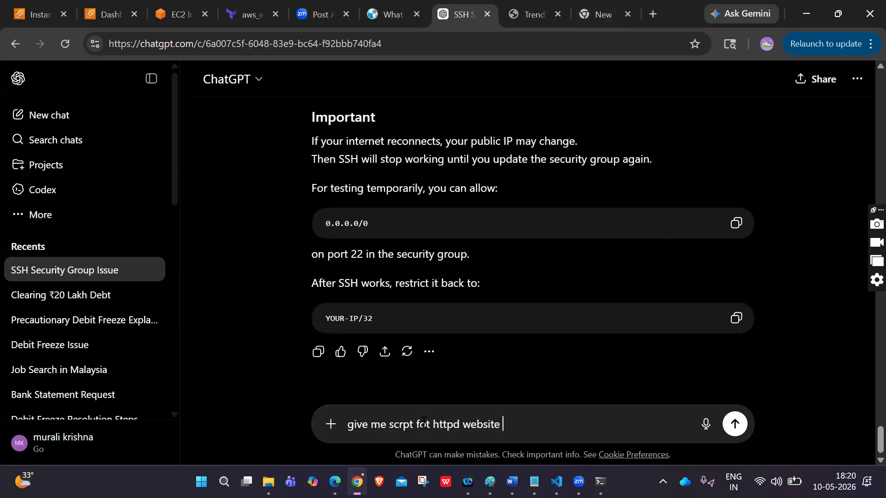
{"action": "key", "text": "ctrl+a"}
{"action": "key", "text": "BackSpace"}
Ask ChatGPT "give me initial script for lauching the httpd".
{"action": "type", "text": "give me in"}
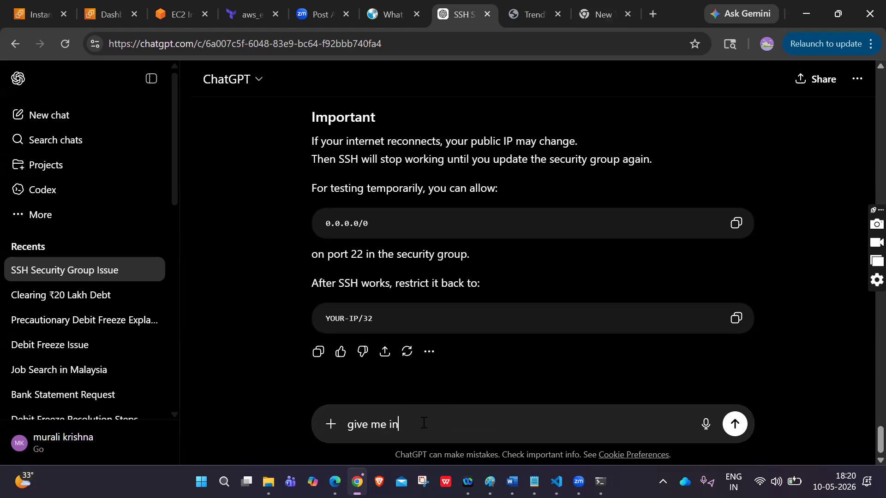
{"action": "type", "text": "itial script for"}
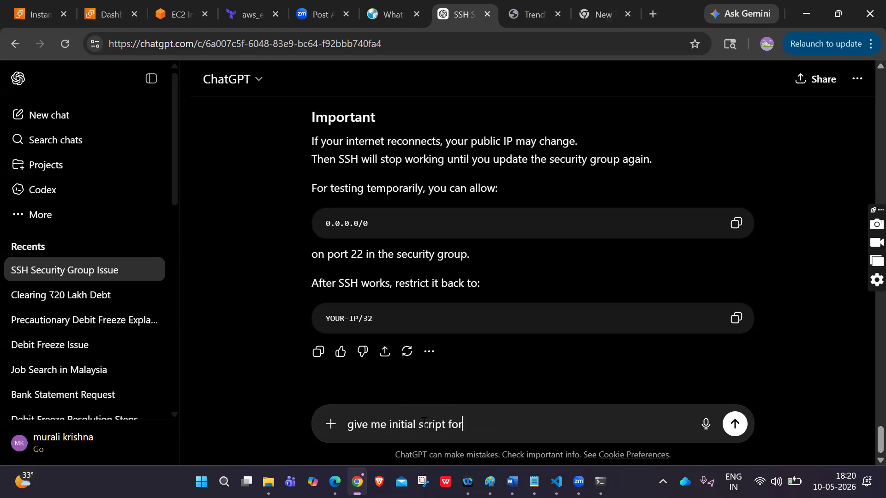
{"action": "type", "text": " lauching the httpd"}
{"action": "key", "text": "Return"}
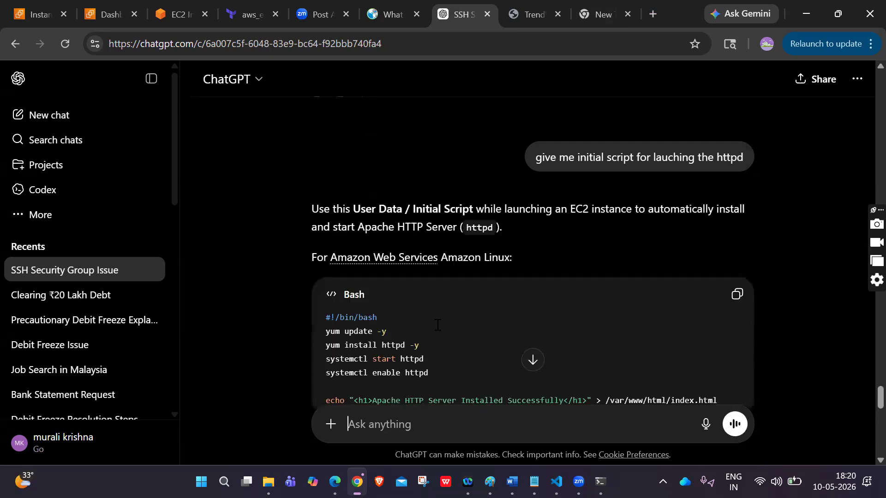
Copy the Bash user data script that installs and starts httpd from ChatGPT's answer.
{"action": "scroll", "coordinate": [437, 325], "scroll_direction": "down", "scroll_amount": 1}
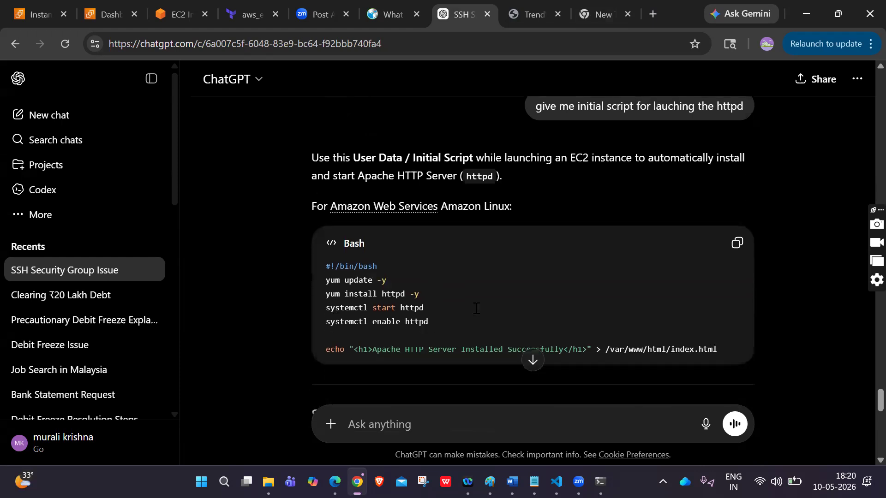
{"action": "scroll", "coordinate": [476, 309], "scroll_direction": "down", "scroll_amount": 1}
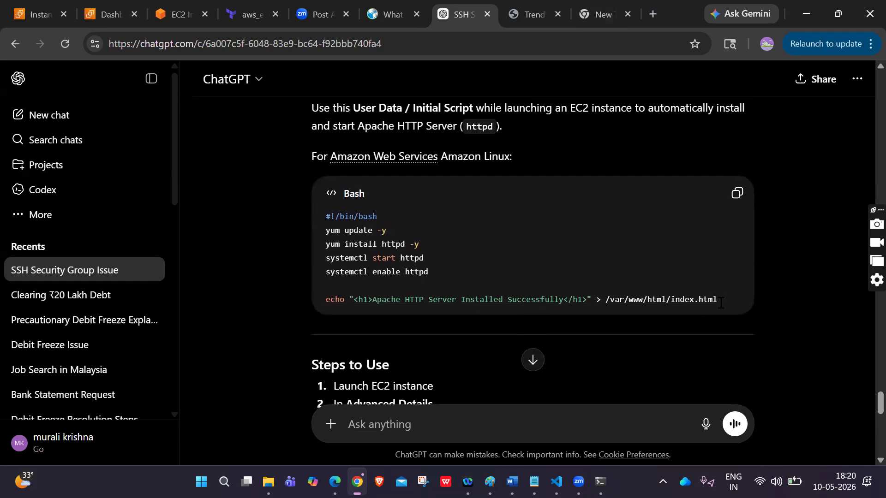
{"action": "left_click", "coordinate": [734, 198]}
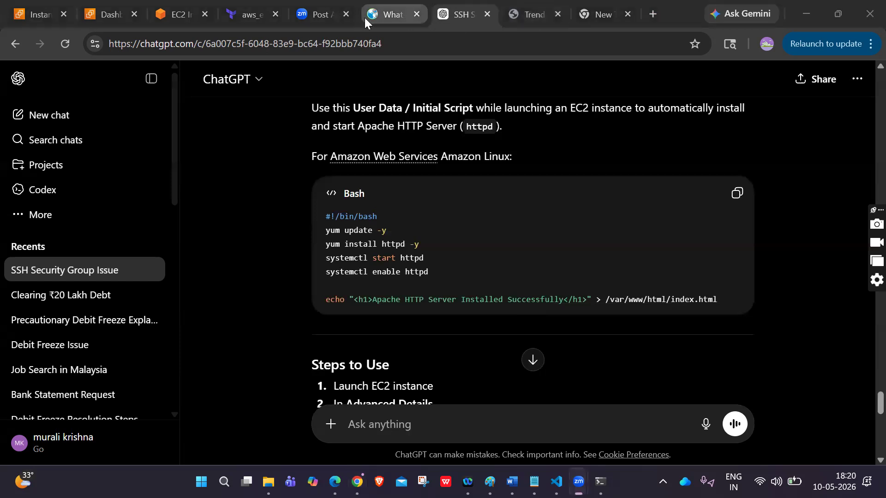
Switch back to the AWS EC2 console and open the instances list.
{"action": "left_click", "coordinate": [315, 21]}
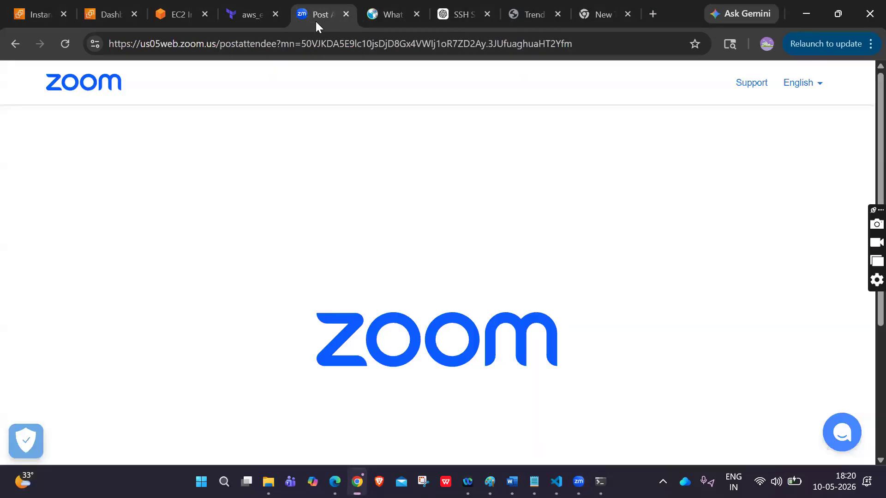
{"action": "left_click", "coordinate": [240, 20]}
{"action": "left_click", "coordinate": [177, 15]}
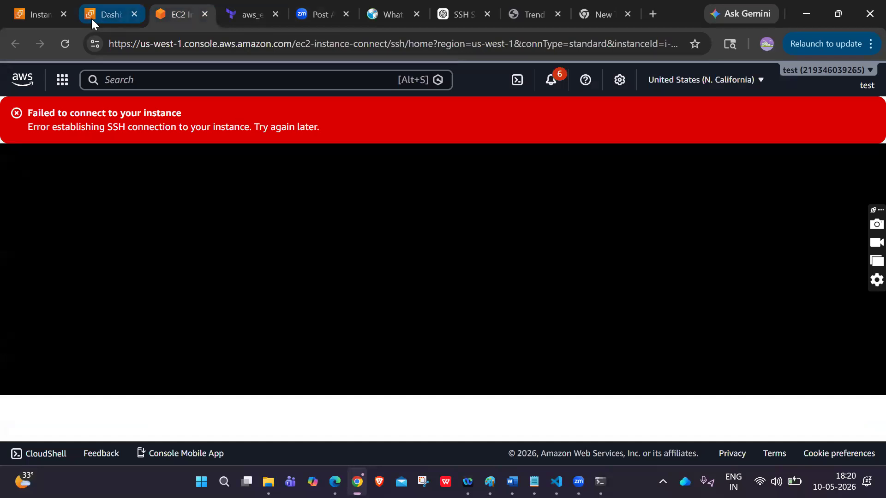
{"action": "left_click", "coordinate": [36, 13]}
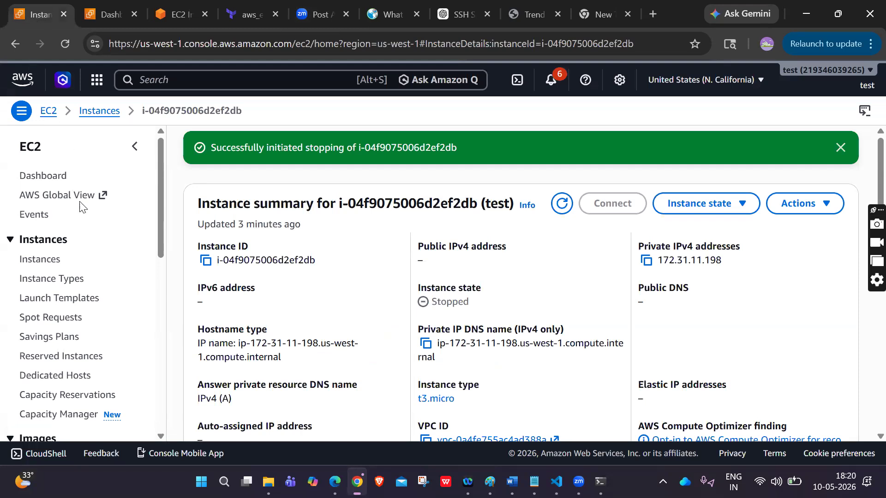
{"action": "left_click", "coordinate": [40, 261]}
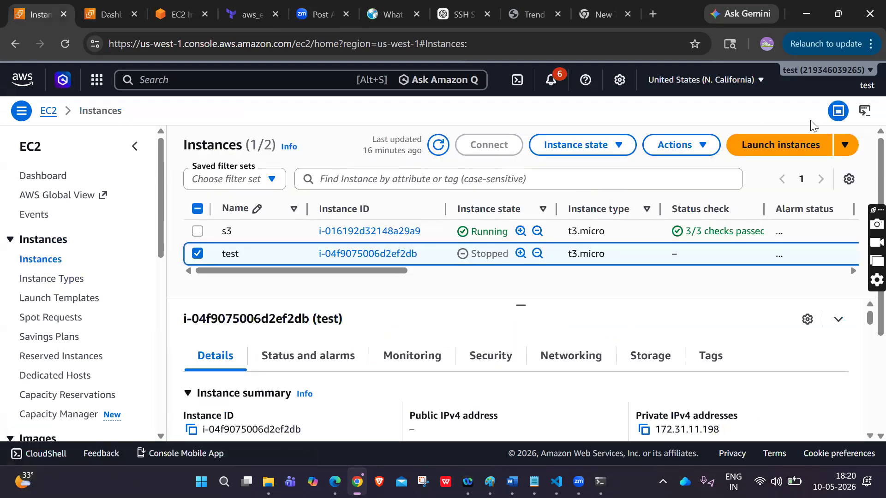
Begin launching a new EC2 instance and name it "testing".
{"action": "left_click", "coordinate": [802, 149]}
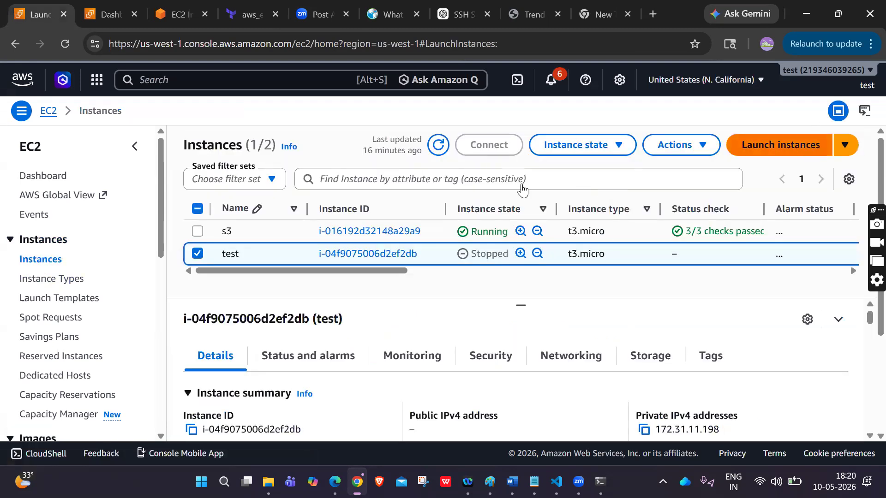
{"action": "left_click", "coordinate": [321, 264]}
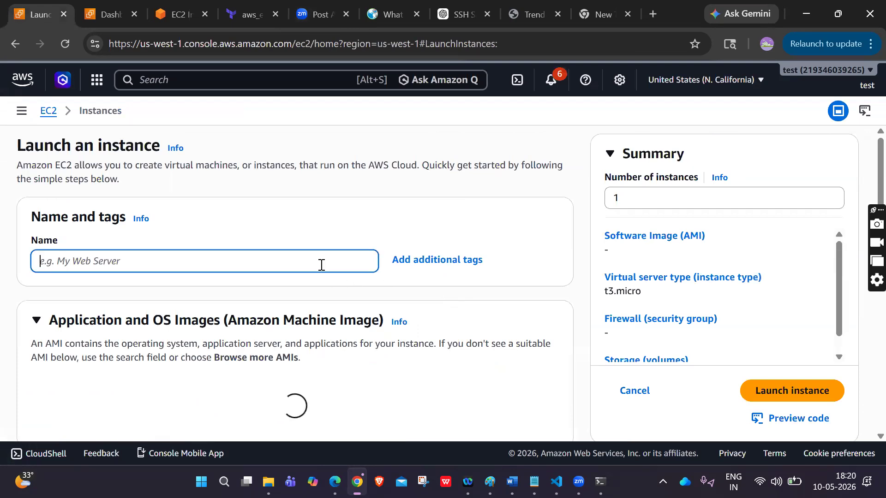
{"action": "type", "text": "testing"}
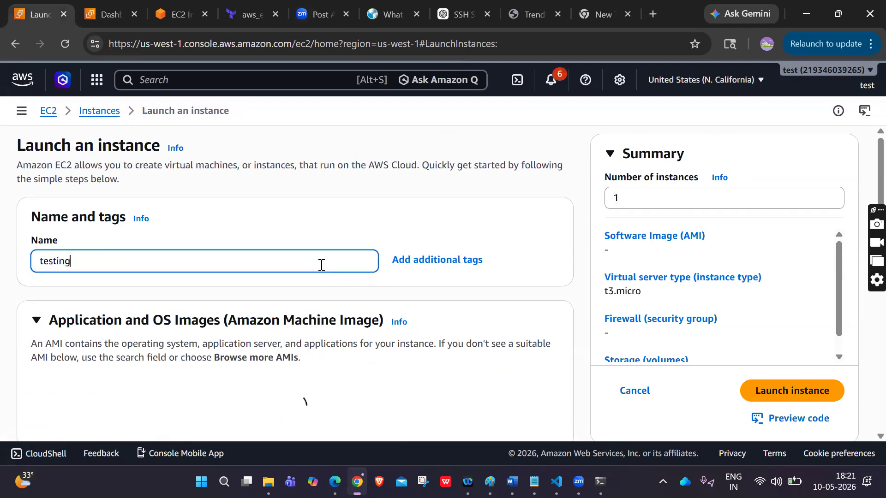
Set the number of instances to launch to 5.
{"action": "scroll", "coordinate": [320, 266], "scroll_direction": "down", "scroll_amount": 5}
{"action": "scroll", "coordinate": [184, 225], "scroll_direction": "up", "scroll_amount": 1}
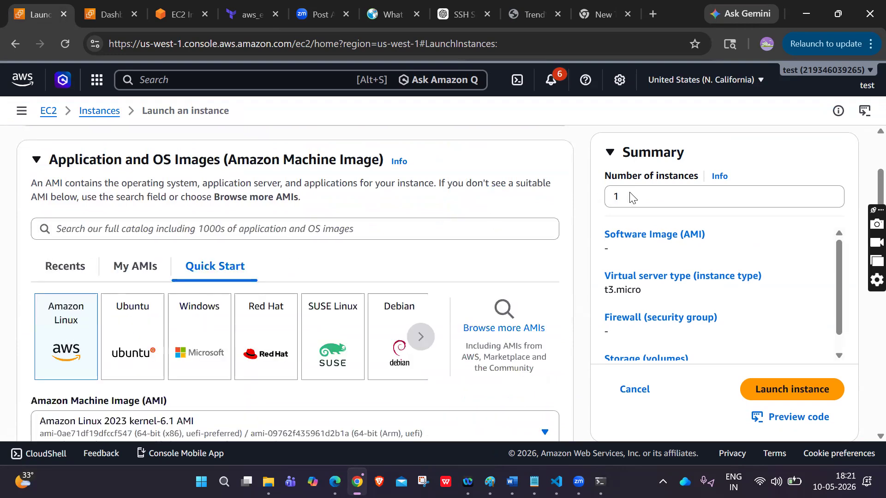
{"action": "left_click", "coordinate": [618, 194]}
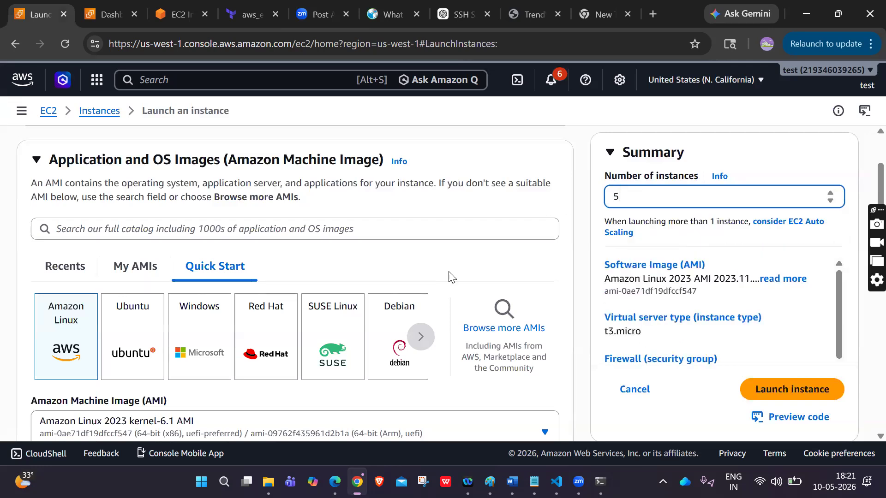
Select the existing "testing" RSA key pair for logging in to the instances.
{"action": "scroll", "coordinate": [450, 277], "scroll_direction": "down", "scroll_amount": 4}
{"action": "scroll", "coordinate": [450, 277], "scroll_direction": "down", "scroll_amount": 11}
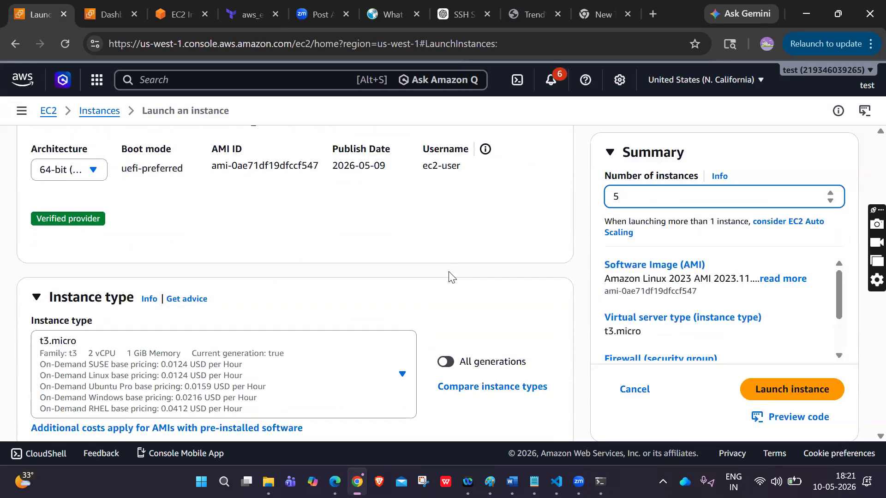
{"action": "left_click", "coordinate": [361, 271]}
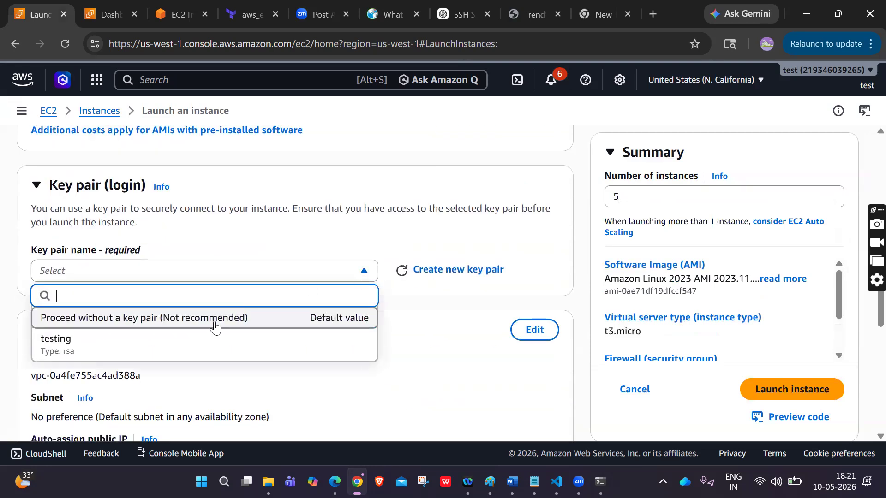
{"action": "left_click", "coordinate": [187, 348]}
Set Termination protection to Enable in the instance's advanced details.
{"action": "scroll", "coordinate": [187, 348], "scroll_direction": "down", "scroll_amount": 5}
{"action": "scroll", "coordinate": [187, 348], "scroll_direction": "down", "scroll_amount": 9}
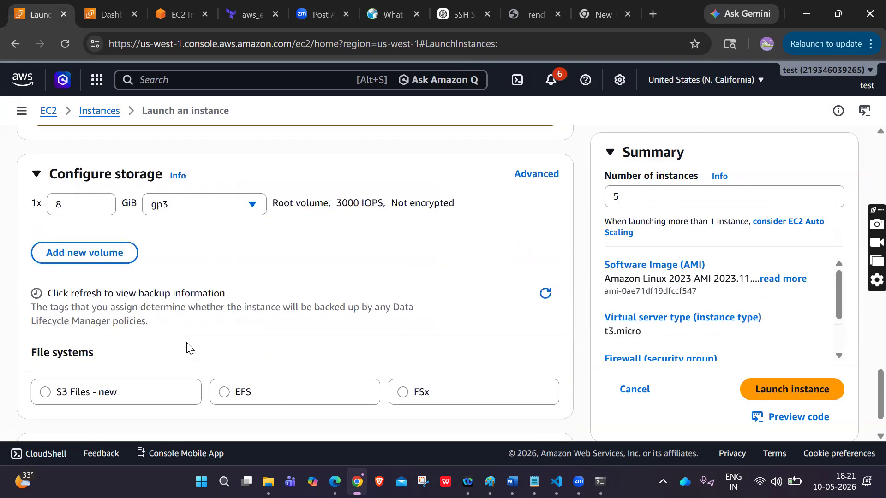
{"action": "scroll", "coordinate": [187, 348], "scroll_direction": "down", "scroll_amount": 5}
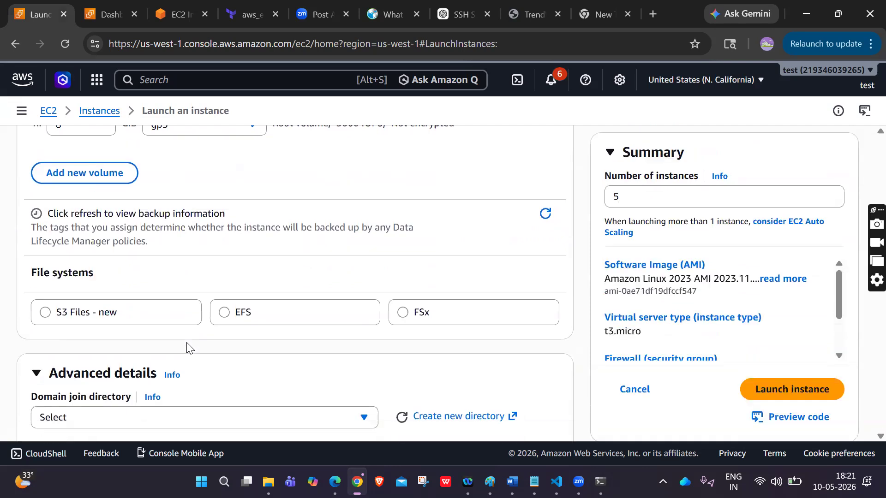
{"action": "scroll", "coordinate": [200, 247], "scroll_direction": "down", "scroll_amount": 3}
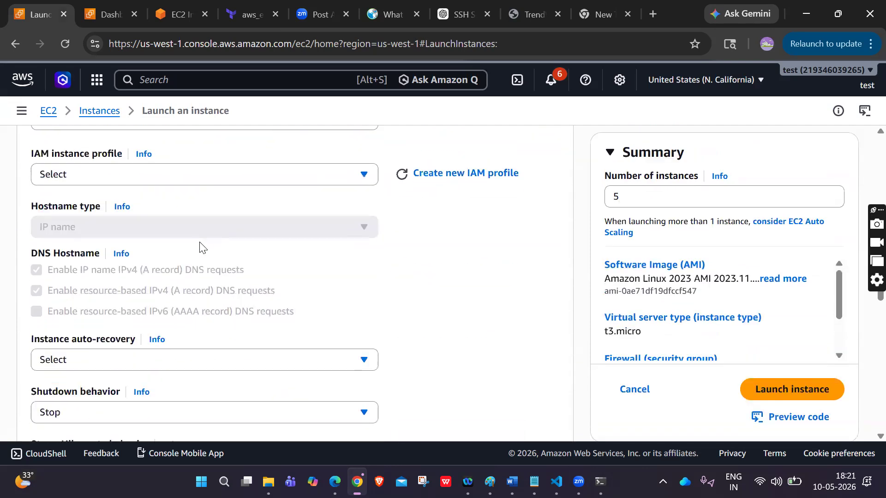
{"action": "scroll", "coordinate": [124, 262], "scroll_direction": "down", "scroll_amount": 3}
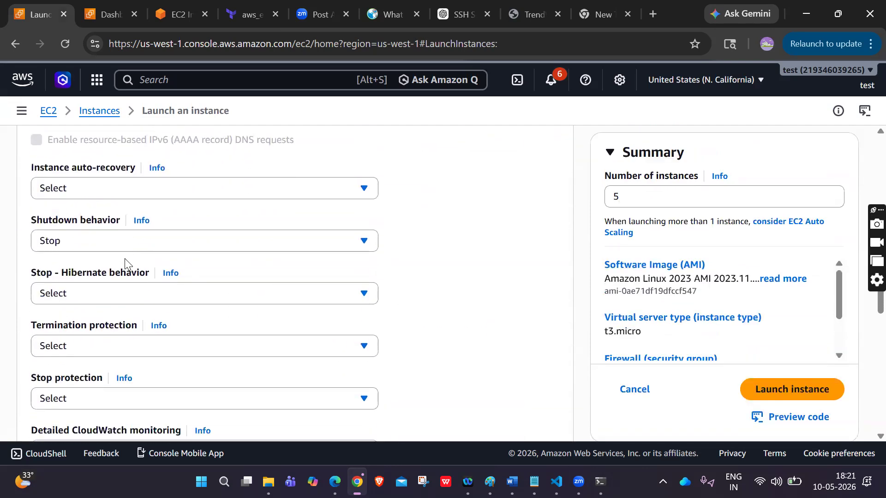
{"action": "scroll", "coordinate": [124, 262], "scroll_direction": "down", "scroll_amount": 1}
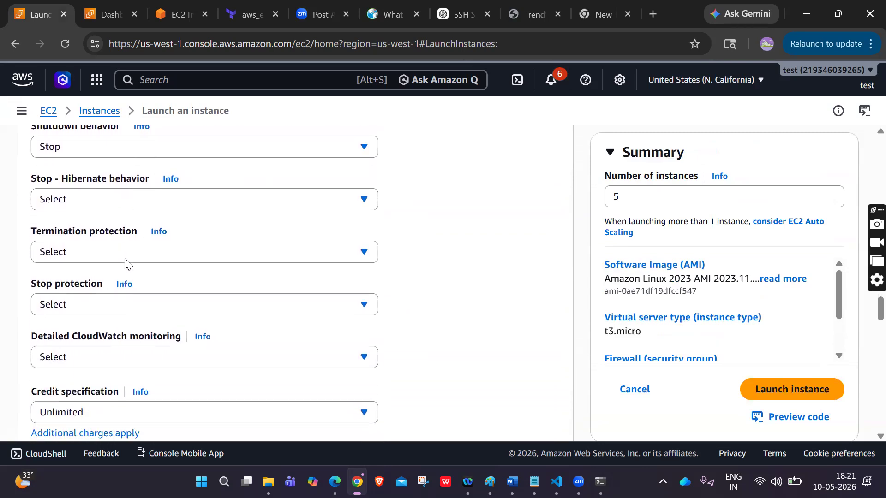
{"action": "left_click", "coordinate": [163, 250]}
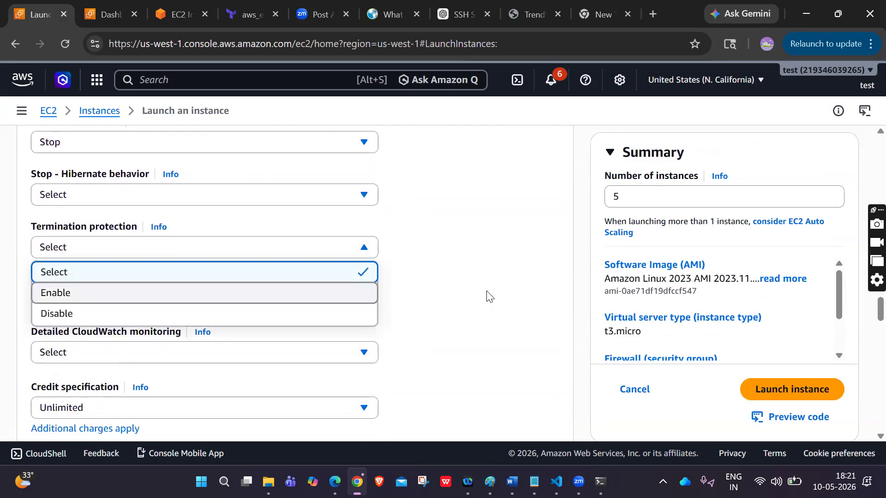
{"action": "left_click", "coordinate": [452, 283]}
{"action": "left_click", "coordinate": [359, 254]}
{"action": "left_click", "coordinate": [64, 295]}
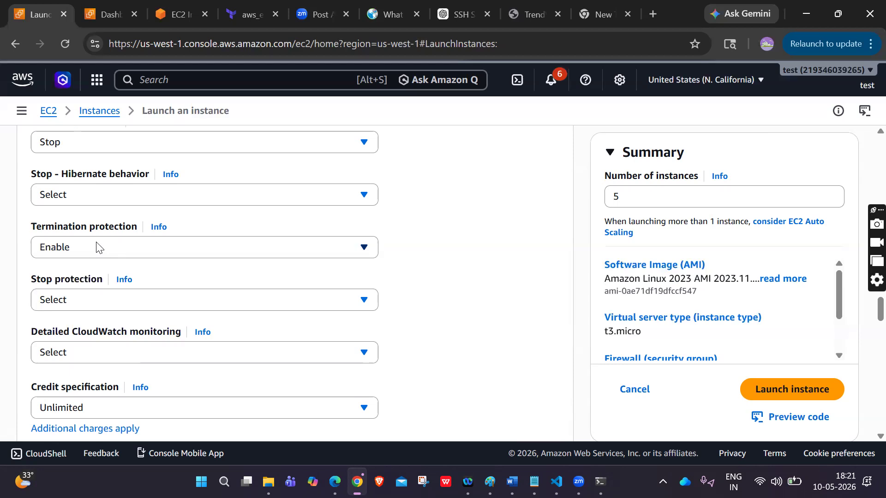
{"action": "left_click", "coordinate": [73, 257]}
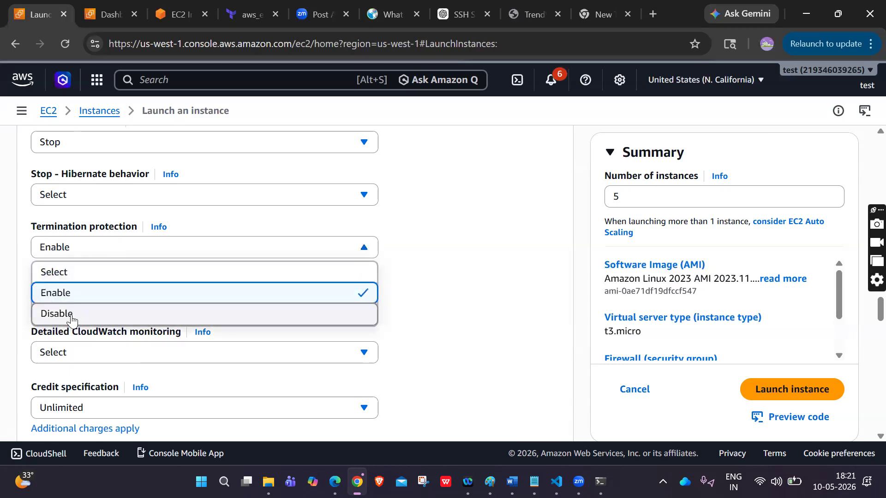
{"action": "left_click", "coordinate": [447, 268]}
Look through the remaining advanced details, including the EBS-optimized instance choices and the purchasing options.
{"action": "scroll", "coordinate": [447, 268], "scroll_direction": "down", "scroll_amount": 1}
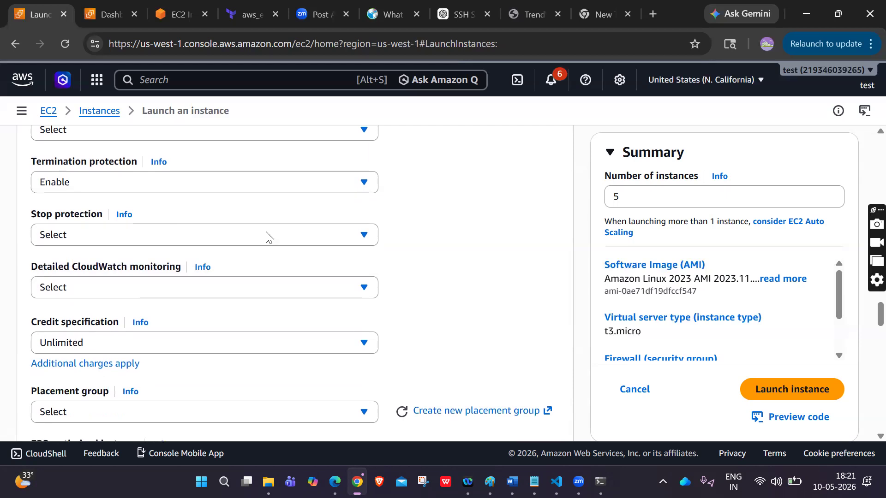
{"action": "scroll", "coordinate": [423, 248], "scroll_direction": "down", "scroll_amount": 1}
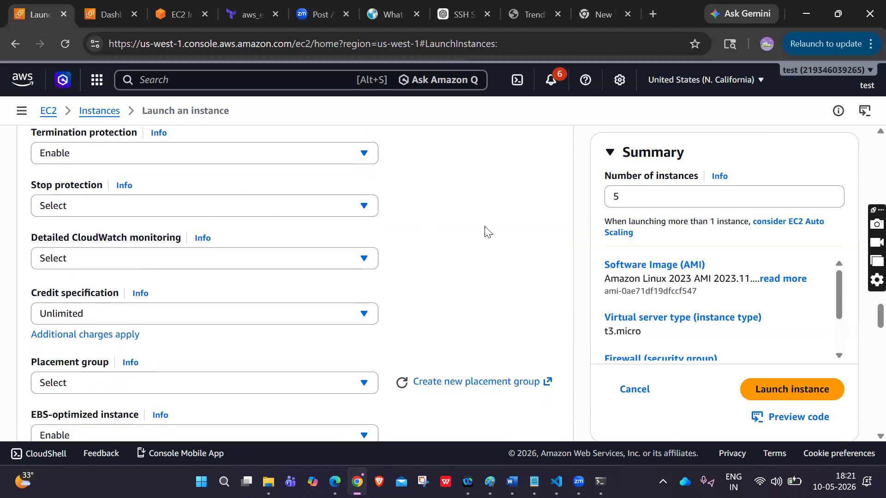
{"action": "scroll", "coordinate": [486, 231], "scroll_direction": "down", "scroll_amount": 2}
{"action": "scroll", "coordinate": [486, 232], "scroll_direction": "down", "scroll_amount": 2}
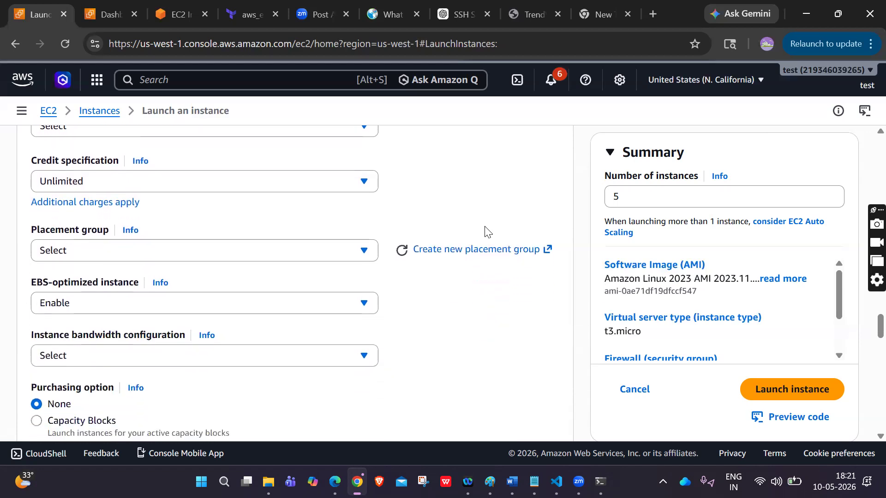
{"action": "left_click", "coordinate": [241, 303]}
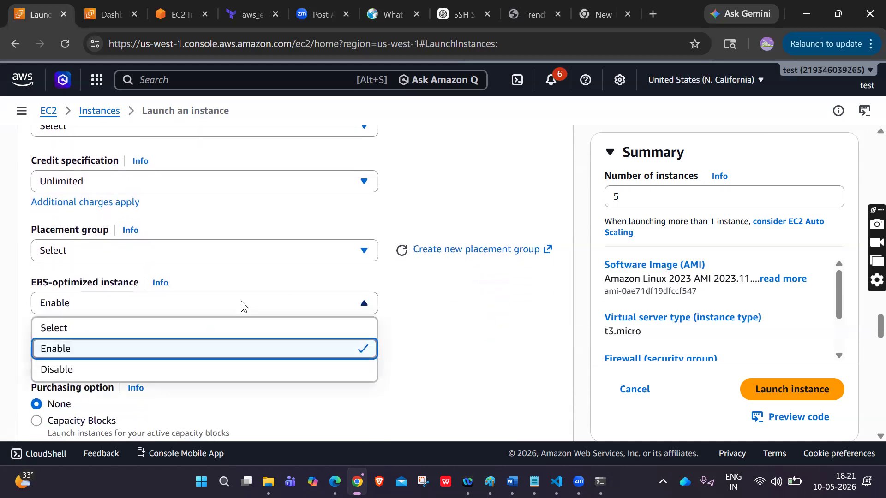
{"action": "scroll", "coordinate": [438, 346], "scroll_direction": "down", "scroll_amount": 2}
{"action": "left_click", "coordinate": [440, 345]}
{"action": "scroll", "coordinate": [439, 346], "scroll_direction": "down", "scroll_amount": 8}
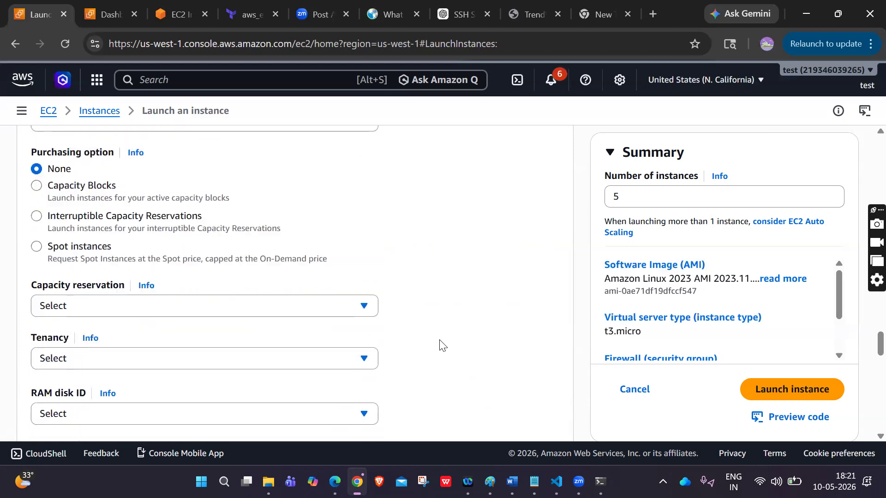
Paste the copied Bash script that installs, starts and enables httpd into the optional user data.
{"action": "scroll", "coordinate": [439, 345], "scroll_direction": "down", "scroll_amount": 12}
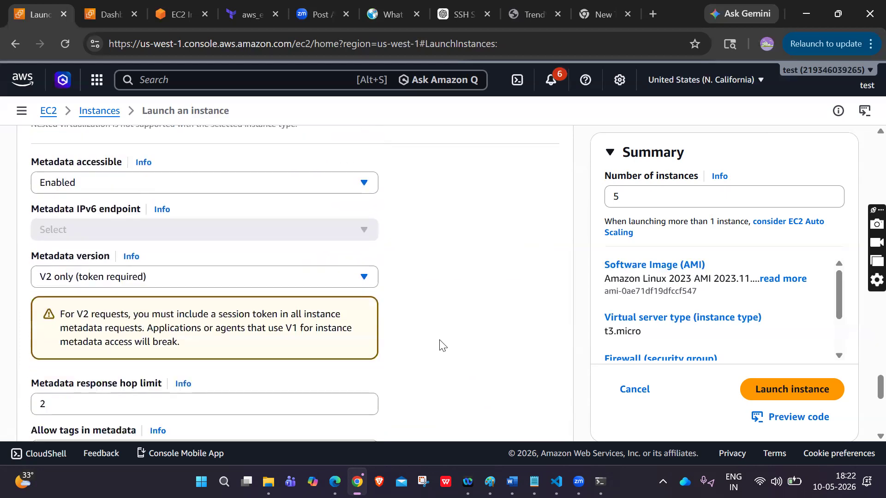
{"action": "left_click", "coordinate": [215, 264]}
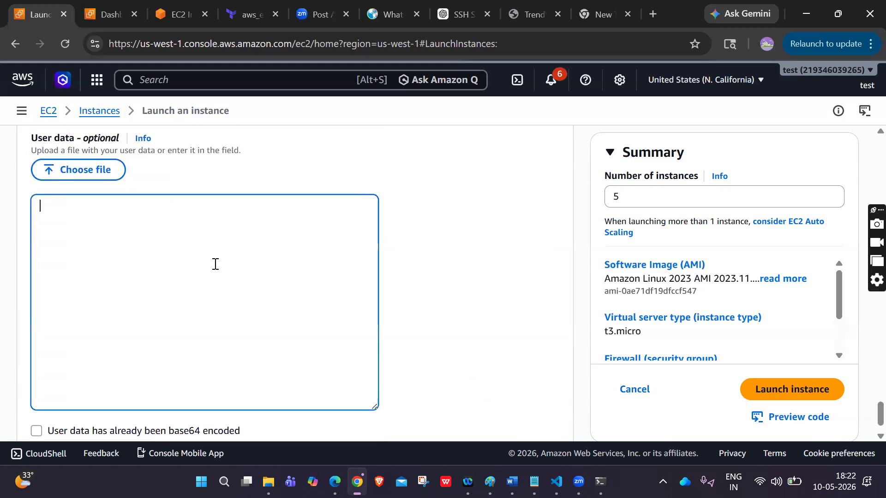
{"action": "type", "text": "#!/bin/bash yum update -y yum install httpd -y systemctl start httpd systemctl enable httpd  echo \"<h1>Apache HTTP Server Installed Successfully</h1>\" > /var/www/html/index.html"}
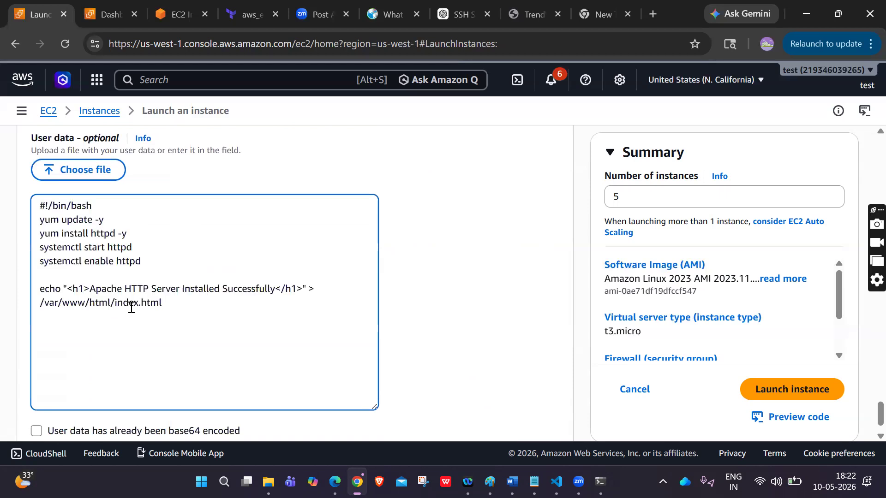
{"action": "left_click_drag", "start_coordinate": [146, 265], "coordinate": [33, 223]}
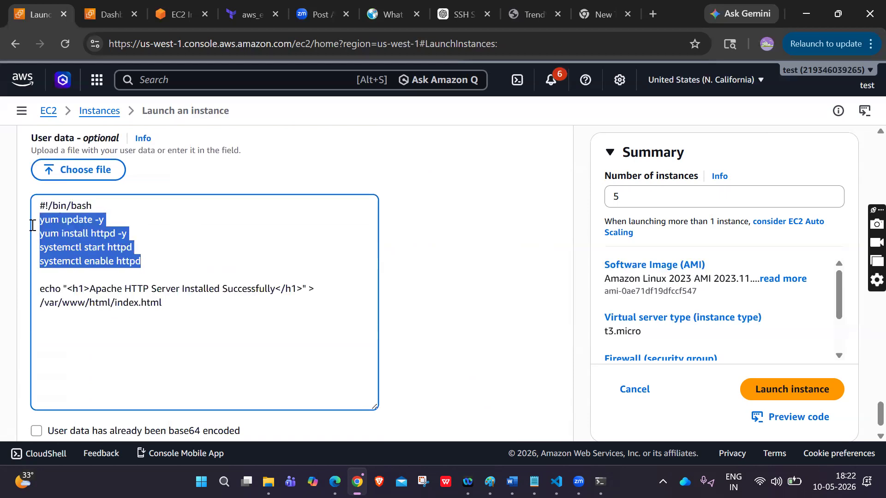
{"action": "left_click", "coordinate": [156, 236]}
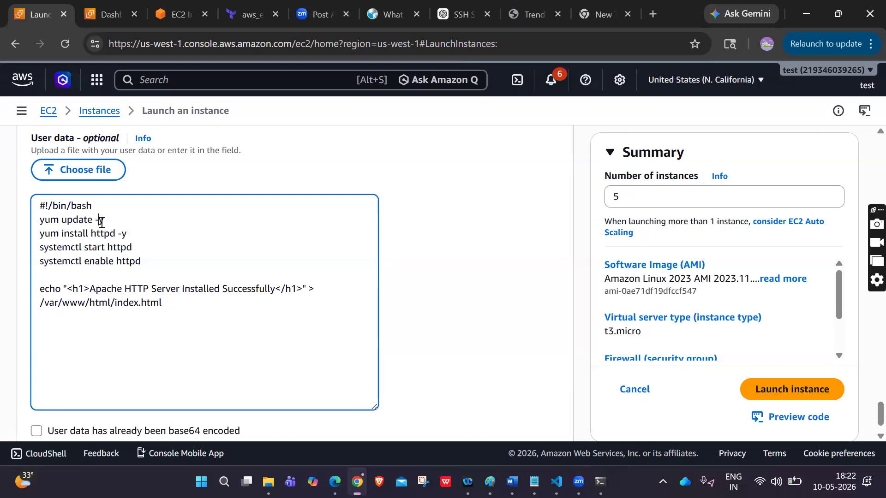
Reload the EC2 Instance Connect terminal session, and highlight the "yum update -y" line in the user data script.
{"action": "left_click", "coordinate": [171, 15]}
{"action": "left_click", "coordinate": [64, 43]}
{"action": "left_click", "coordinate": [35, 17]}
{"action": "left_click_drag", "start_coordinate": [112, 217], "coordinate": [41, 221]}
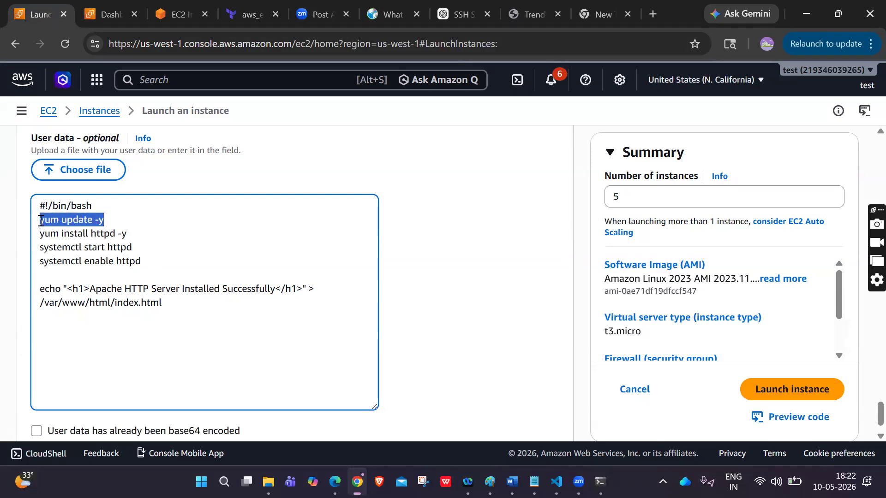
In the EC2 Instance Connect terminal, try "yum update" as ec2-user and switch to root with "sudo su -".
{"action": "left_click", "coordinate": [192, 14]}
{"action": "type", "text": "yum update"}
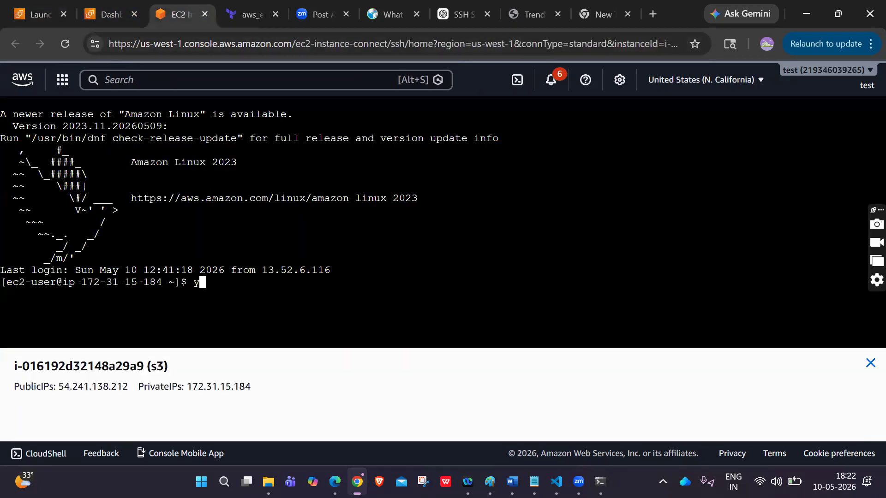
{"action": "key", "text": "Return"}
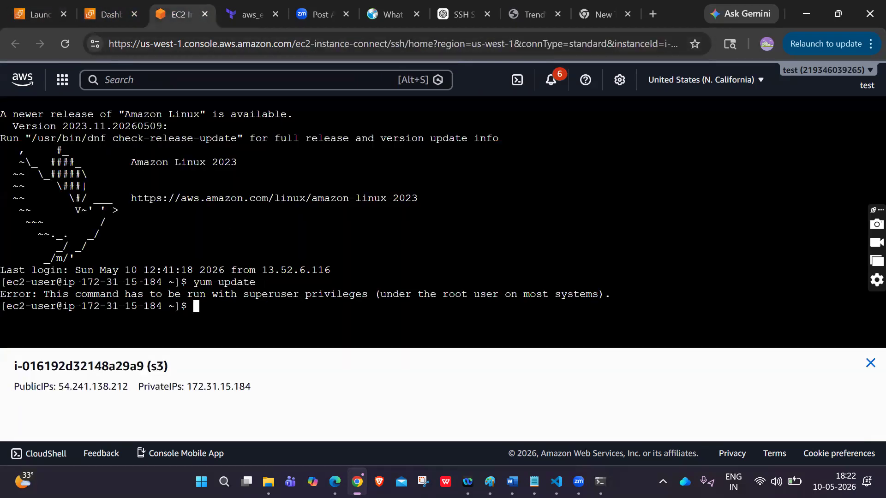
{"action": "type", "text": "sudo "}
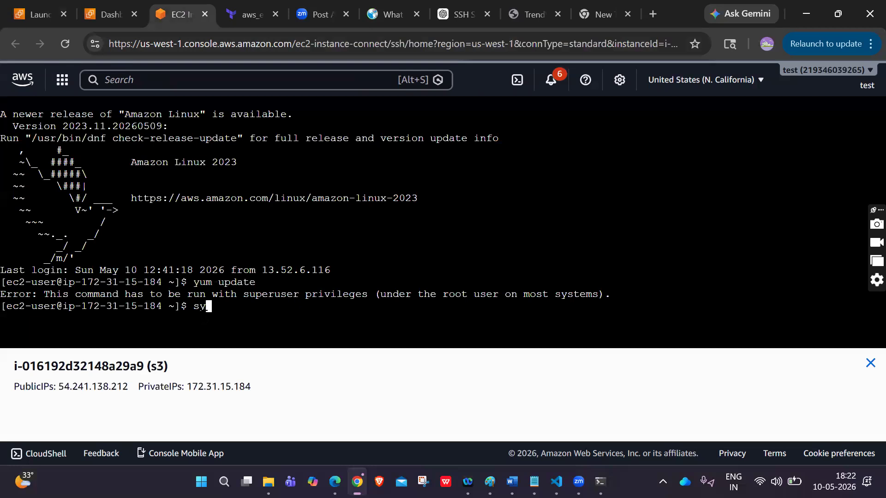
{"action": "type", "text": "s"}
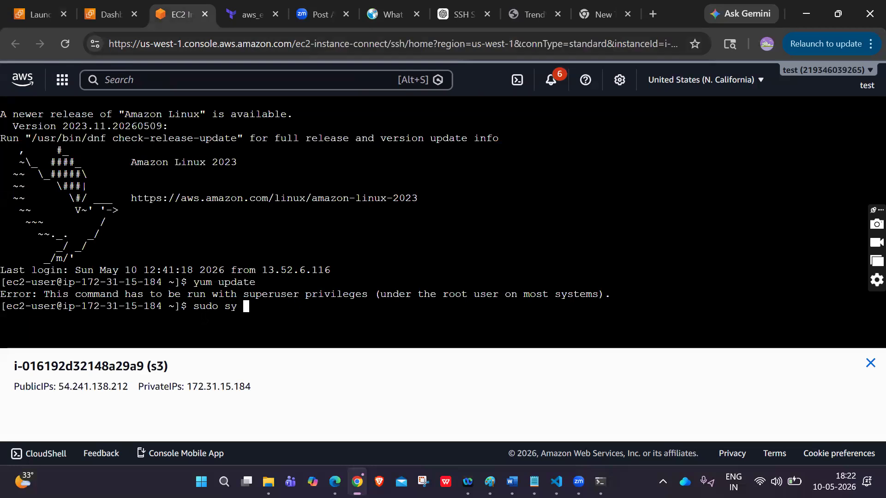
{"action": "type", "text": "u 0"}
{"action": "key", "text": "BackSpace"}
{"action": "type", "text": "-"}
{"action": "key", "text": "Return"}
Run "yum update" as root in the terminal and look back over its output.
{"action": "type", "text": "yum upate"}
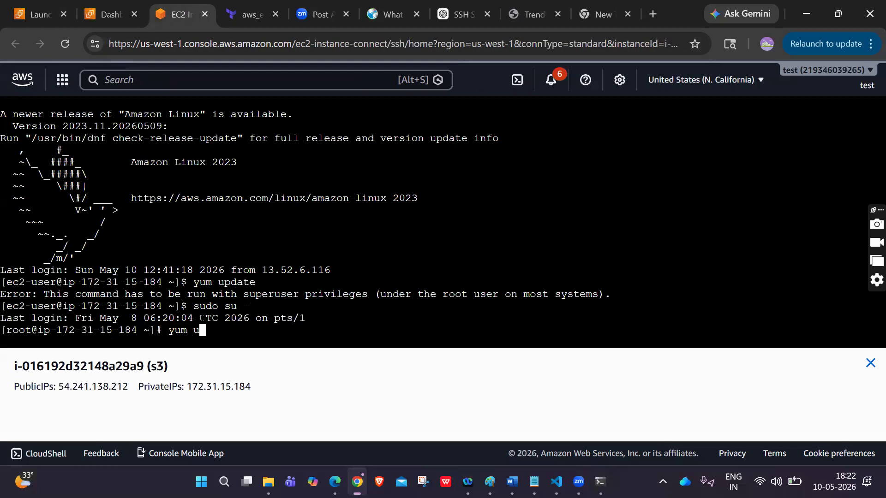
{"action": "key", "text": "Return"}
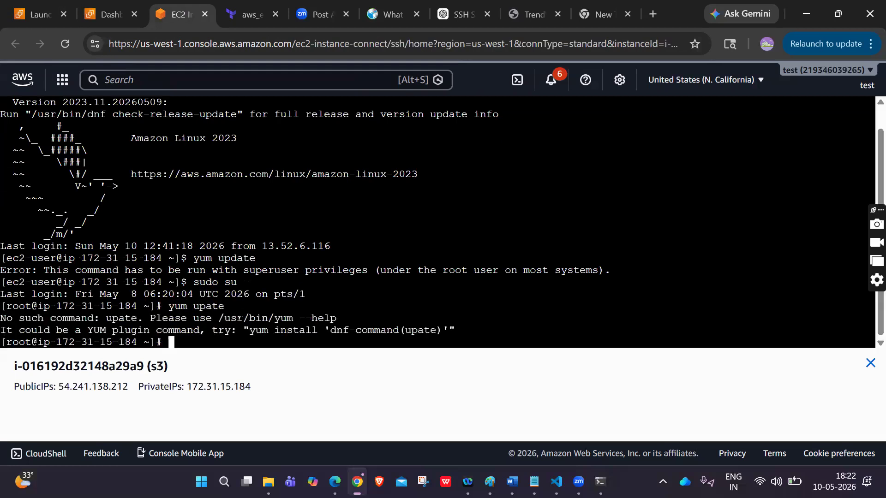
{"action": "key", "text": "Up"}
{"action": "key", "text": "BackSpace"}
{"action": "key", "text": "BackSpace"}
{"action": "key", "text": "BackSpace"}
{"action": "type", "text": "date"}
{"action": "key", "text": "Return"}
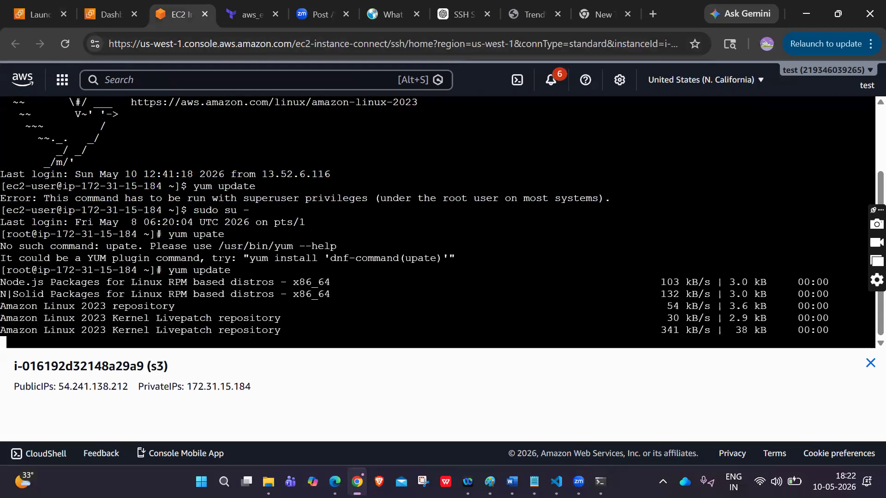
{"action": "scroll", "coordinate": [438, 221], "scroll_direction": "up", "scroll_amount": 10}
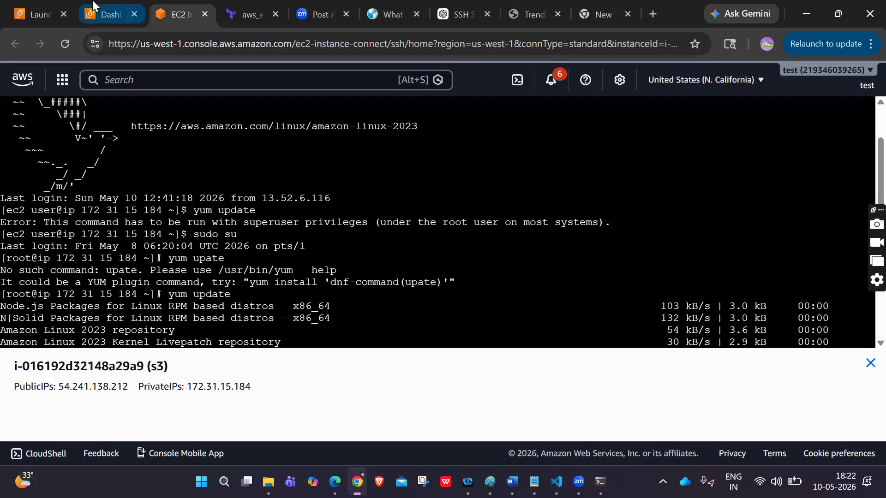
Return to the launch form and copy the whole user data script, from "#!/bin/bash" to the index.html path.
{"action": "left_click", "coordinate": [103, 12]}
{"action": "left_click", "coordinate": [34, 15]}
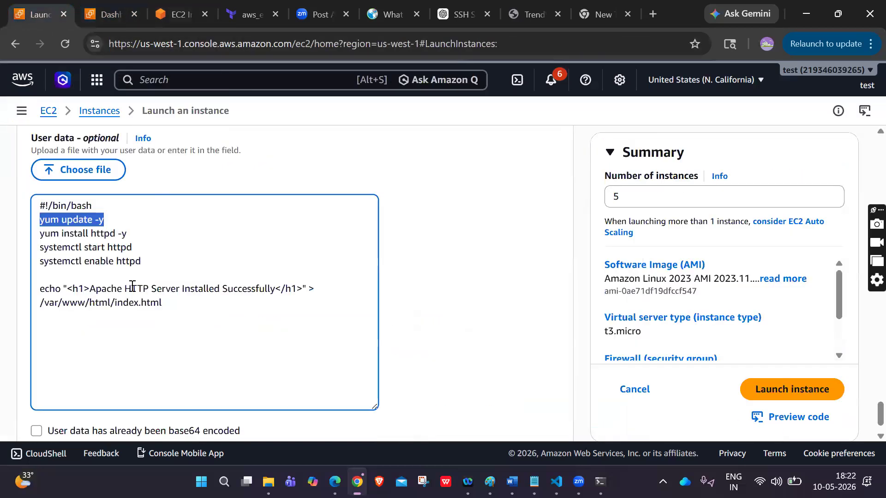
{"action": "left_click", "coordinate": [113, 219]}
{"action": "left_click_drag", "start_coordinate": [111, 218], "coordinate": [41, 218]}
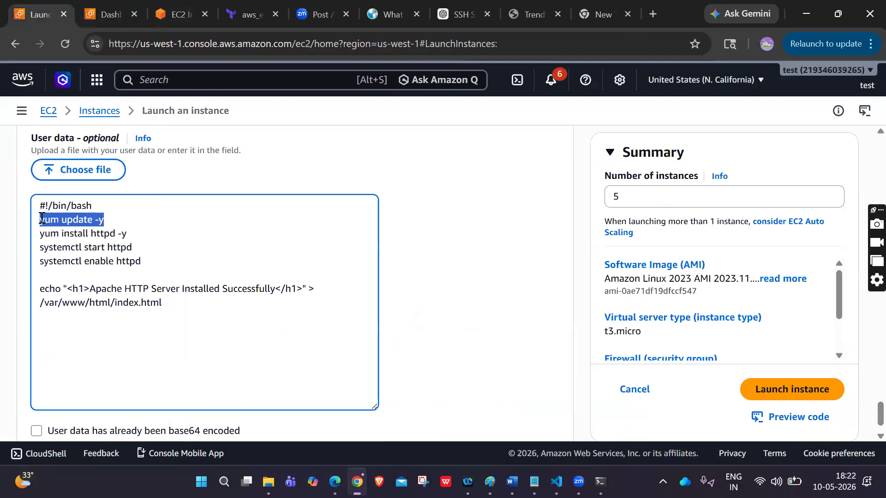
{"action": "left_click", "coordinate": [171, 306]}
{"action": "left_click_drag", "start_coordinate": [171, 306], "coordinate": [35, 210]}
{"action": "key", "text": "ctrl+c"}
Examine the "systemctl enable httpd" line and the heading text in the script's echo command.
{"action": "left_click", "coordinate": [183, 314]}
{"action": "left_click_drag", "start_coordinate": [141, 261], "coordinate": [120, 261]}
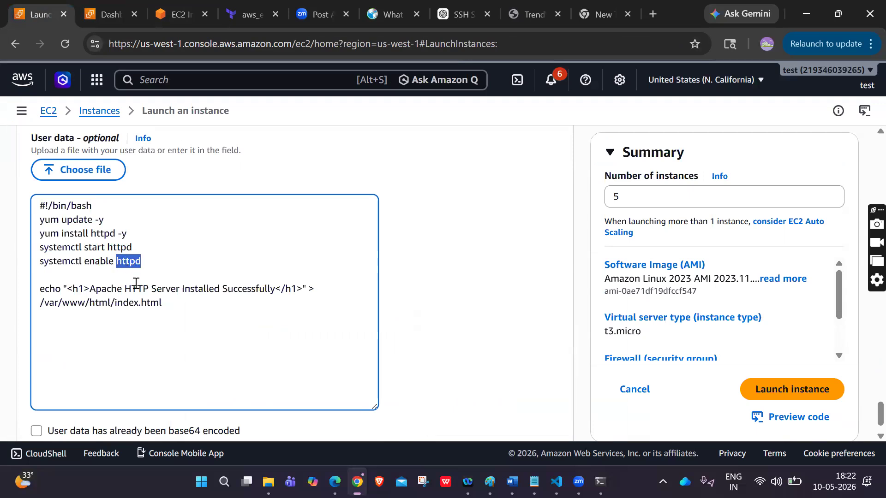
{"action": "mouse_move", "coordinate": [92, 289]}
{"action": "left_mouse_down"}
{"action": "mouse_move", "coordinate": [280, 292]}
{"action": "mouse_move", "coordinate": [96, 292]}
{"action": "left_mouse_up"}
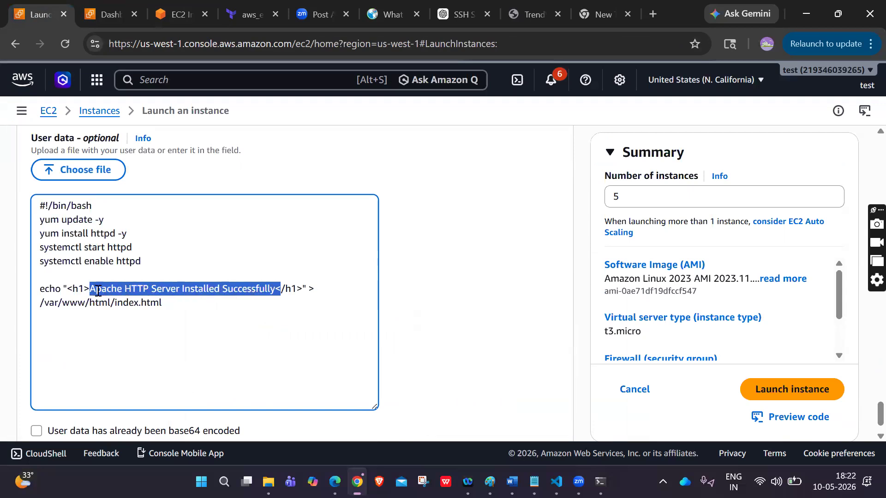
Recheck the heading text in the script's echo command and try to launch the five instances.
{"action": "left_click", "coordinate": [259, 314]}
{"action": "left_click_drag", "start_coordinate": [124, 290], "coordinate": [247, 291]}
{"action": "left_click", "coordinate": [247, 290]}
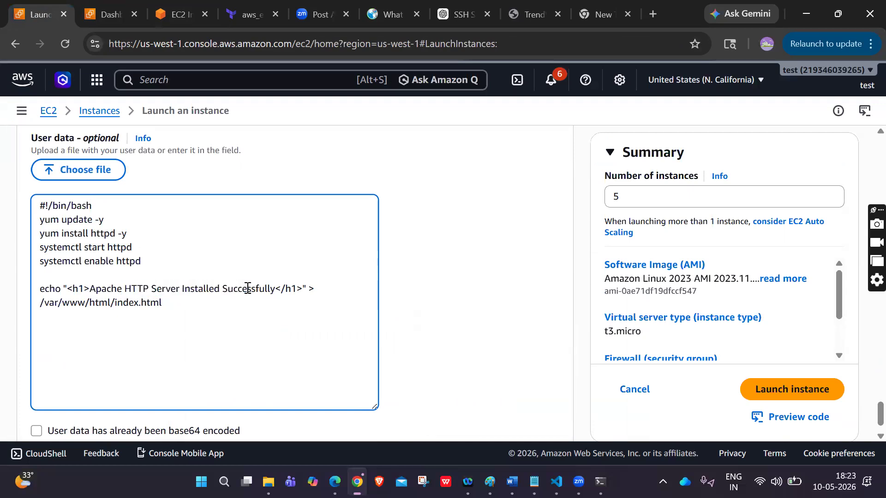
{"action": "scroll", "coordinate": [400, 298], "scroll_direction": "down", "scroll_amount": 2}
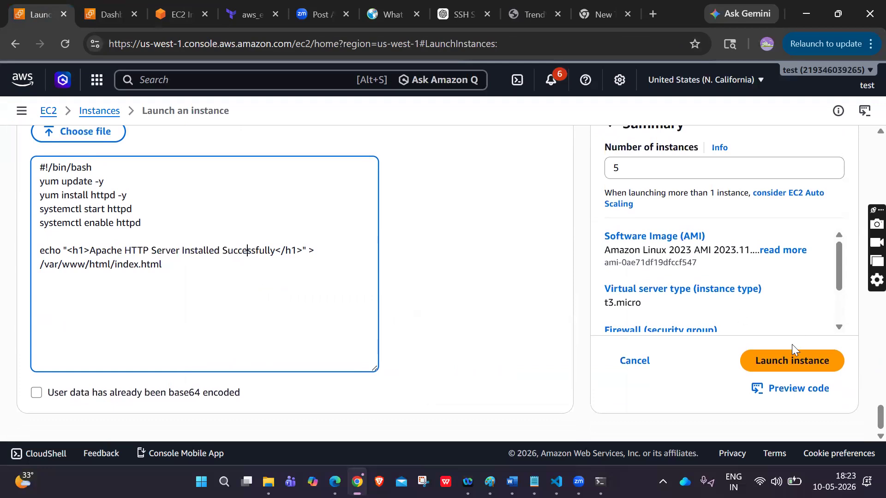
{"action": "left_click", "coordinate": [792, 361]}
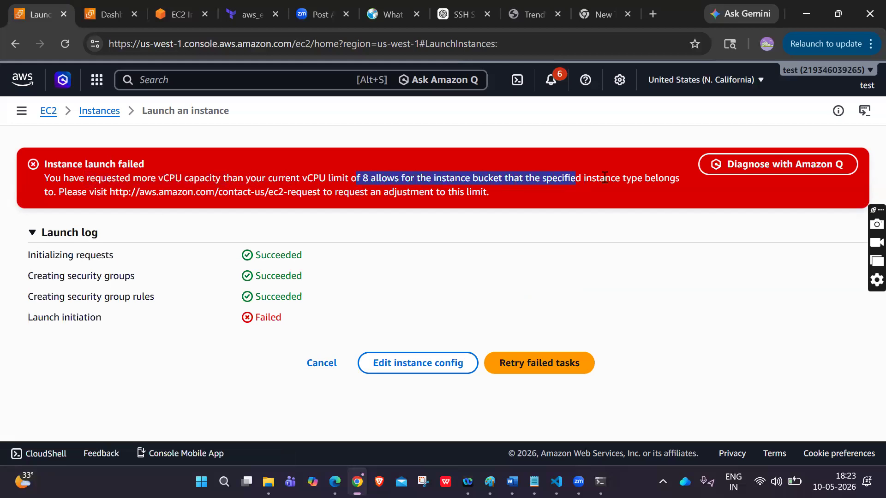
Examine the vCPU capacity message on the launch result page and return to the instances list.
{"action": "left_click_drag", "start_coordinate": [166, 191], "coordinate": [516, 251]}
{"action": "left_click", "coordinate": [535, 272]}
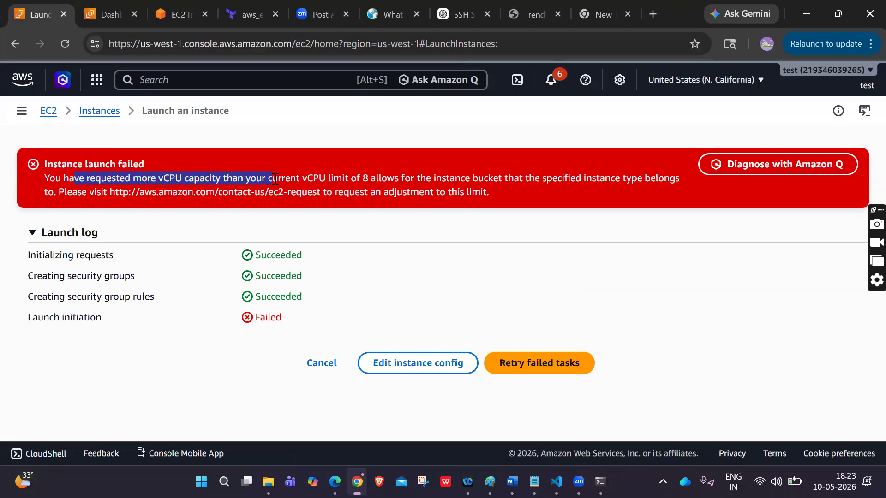
{"action": "left_click", "coordinate": [113, 119]}
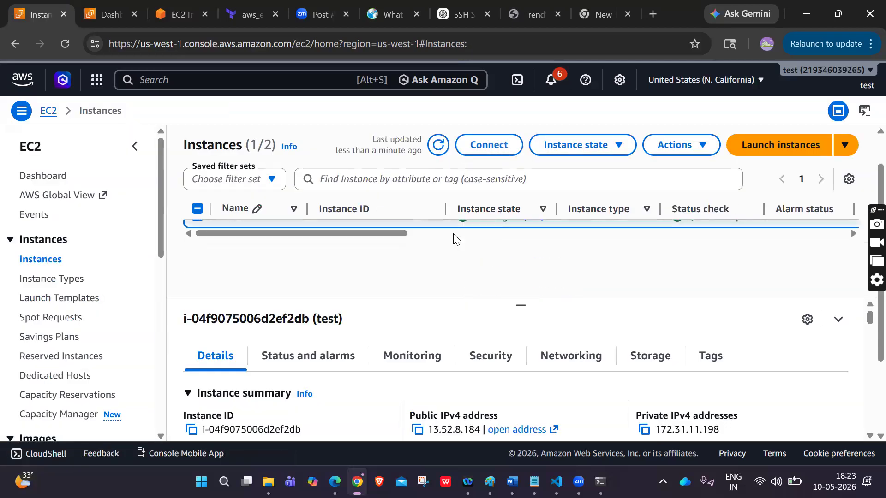
{"action": "left_click", "coordinate": [490, 144]}
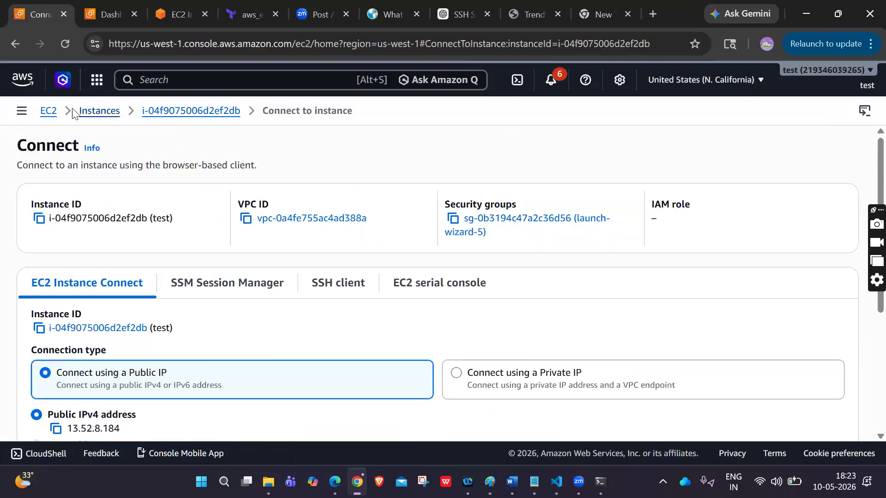
{"action": "left_click", "coordinate": [97, 111]}
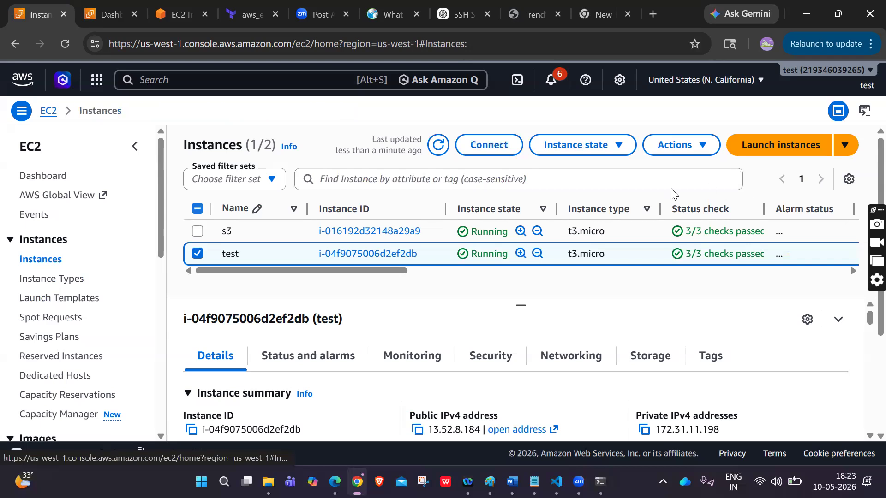
Start a new instance launch named test and set the number of instances to 2.
{"action": "left_click", "coordinate": [767, 148]}
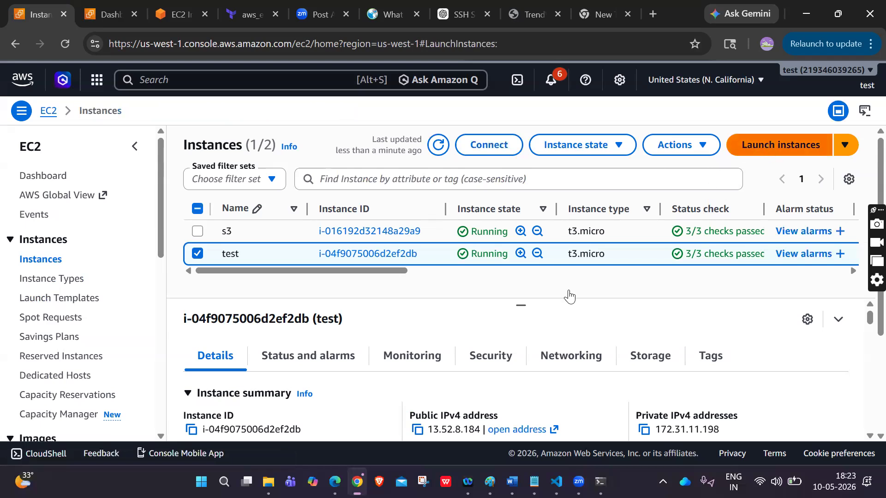
{"action": "left_click", "coordinate": [268, 266]}
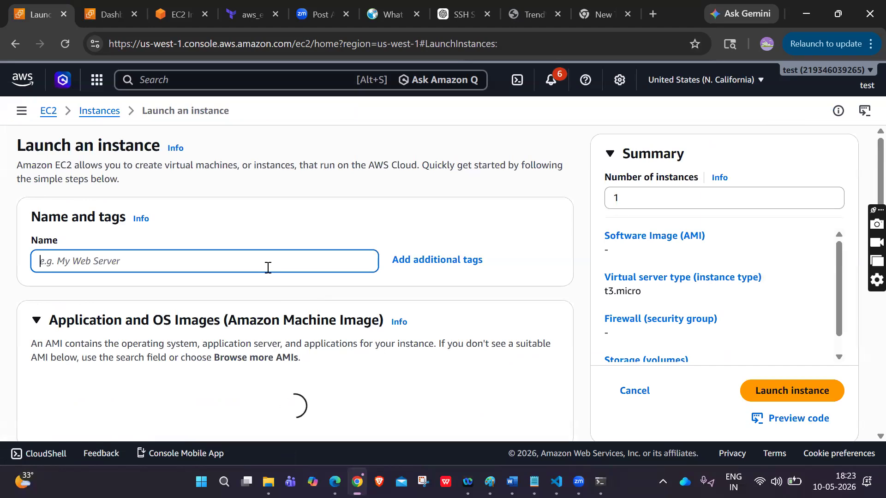
{"action": "type", "text": "tes"}
{"action": "scroll", "coordinate": [268, 268], "scroll_direction": "down", "scroll_amount": 4}
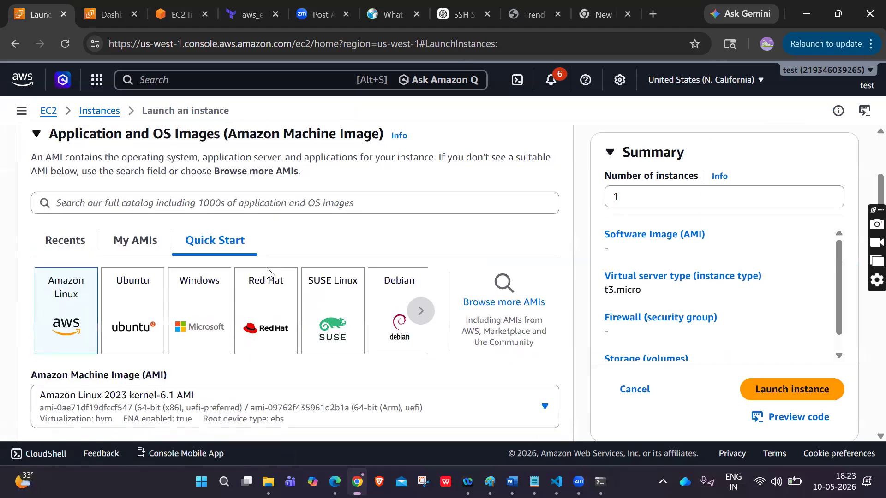
{"action": "left_click", "coordinate": [640, 198]}
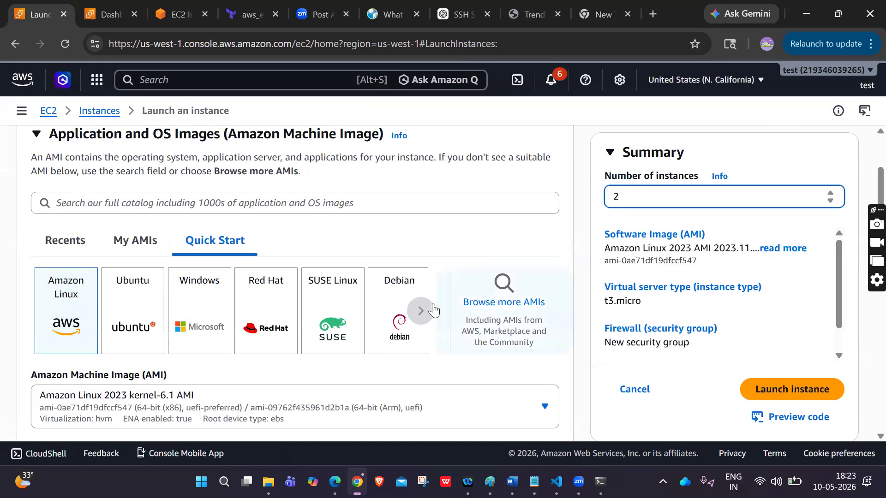
Choose the existing testing key pair for the launch and look over the network and storage settings.
{"action": "scroll", "coordinate": [434, 309], "scroll_direction": "down", "scroll_amount": 15}
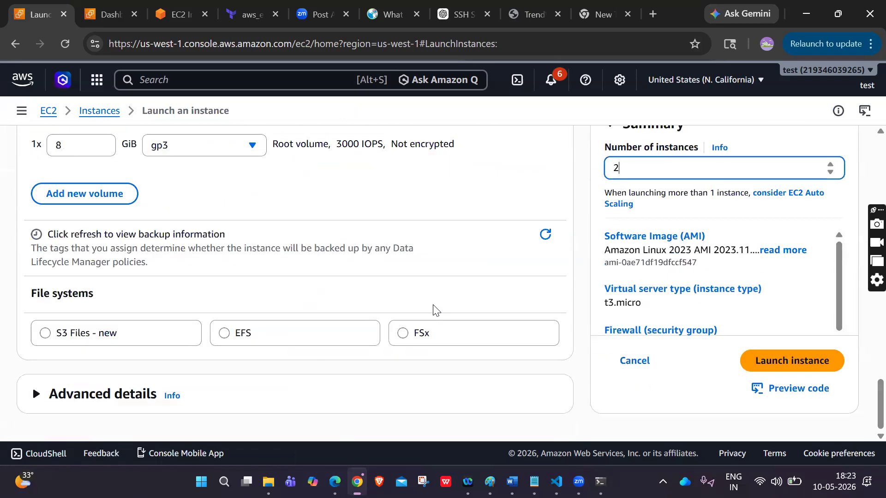
{"action": "scroll", "coordinate": [433, 309], "scroll_direction": "up", "scroll_amount": 10}
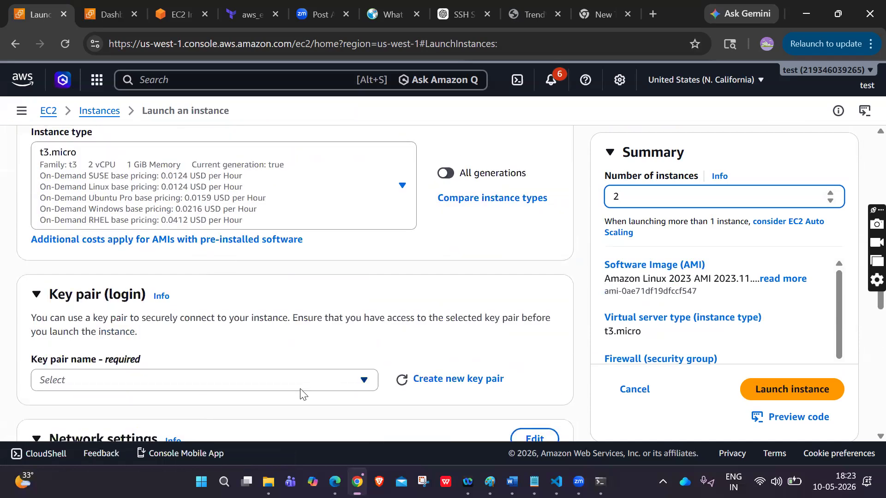
{"action": "left_click", "coordinate": [299, 390]}
{"action": "left_click", "coordinate": [227, 356]}
{"action": "scroll", "coordinate": [227, 358], "scroll_direction": "down", "scroll_amount": 3}
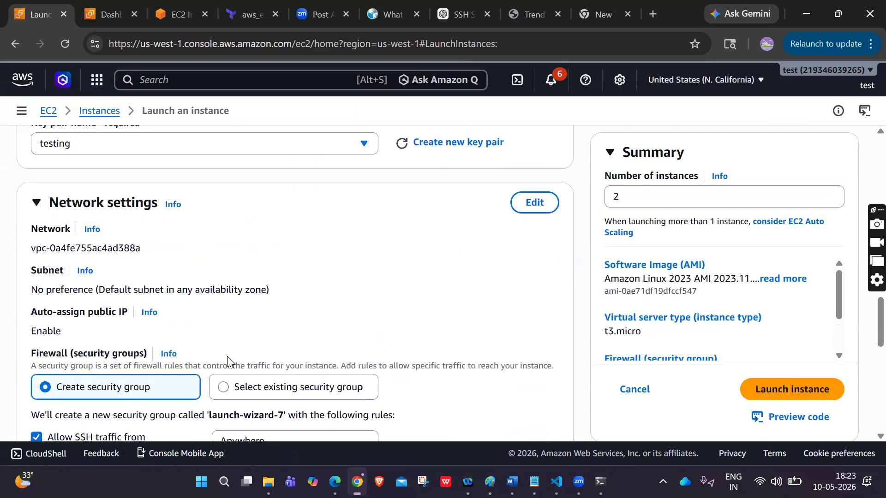
{"action": "scroll", "coordinate": [227, 359], "scroll_direction": "up", "scroll_amount": 1}
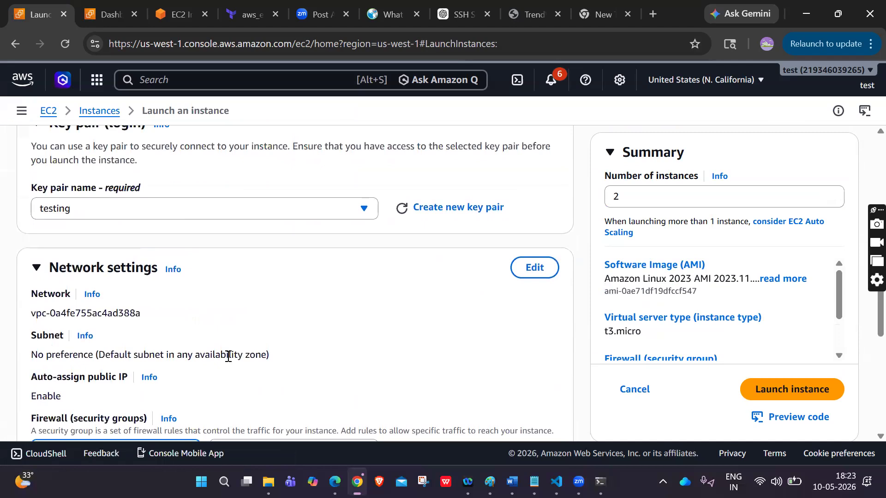
{"action": "scroll", "coordinate": [227, 358], "scroll_direction": "down", "scroll_amount": 8}
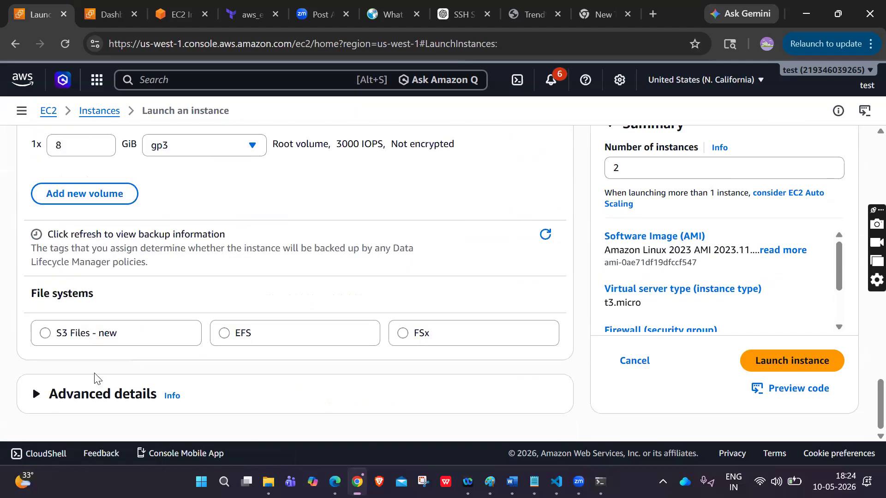
Paste the copied httpd script into the user data under the advanced details and launch the two instances.
{"action": "left_click", "coordinate": [95, 377]}
{"action": "scroll", "coordinate": [95, 378], "scroll_direction": "down", "scroll_amount": 10}
{"action": "scroll", "coordinate": [94, 377], "scroll_direction": "down", "scroll_amount": 10}
{"action": "left_click", "coordinate": [152, 244]}
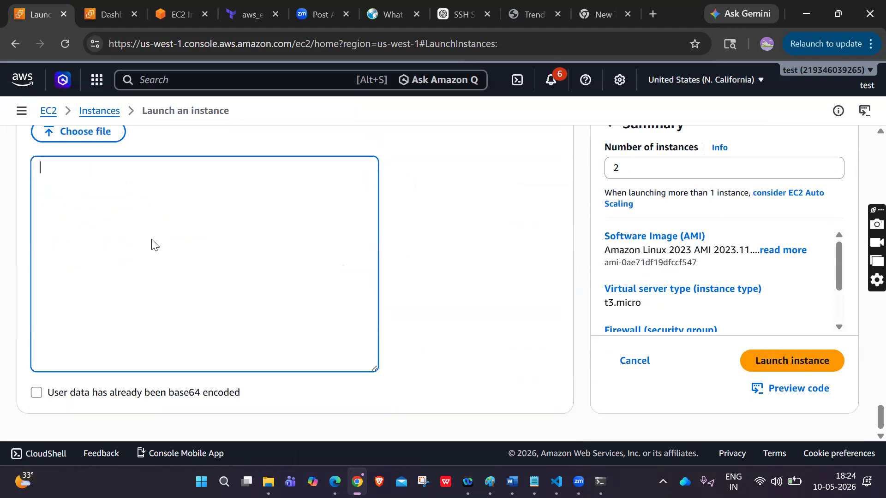
{"action": "key", "text": "ctrl+v"}
{"action": "left_click", "coordinate": [765, 361]}
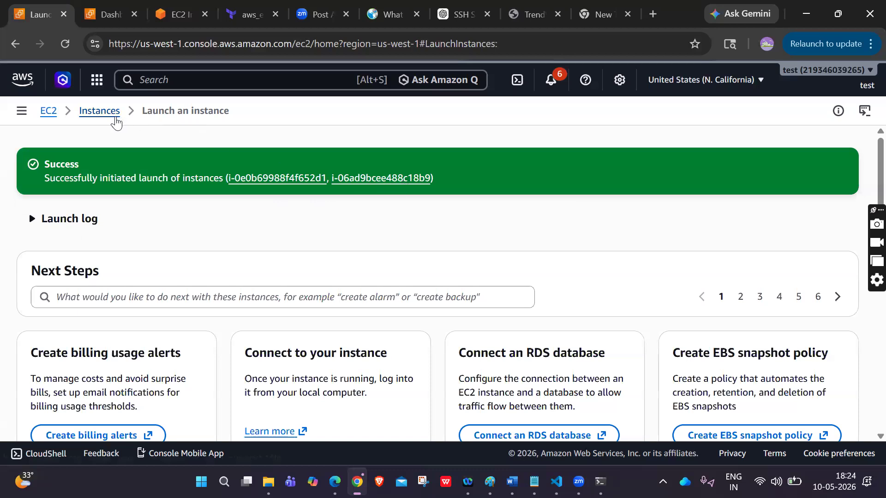
Terminate the older test instance i-04f9075006d2ef2db from the instances list and clear its selection.
{"action": "left_click", "coordinate": [115, 119]}
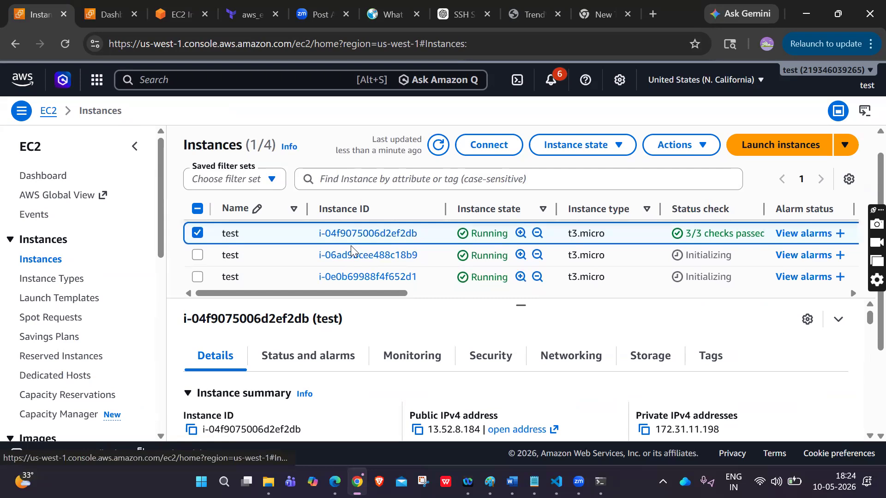
{"action": "left_click", "coordinate": [666, 148]}
{"action": "left_click", "coordinate": [581, 151]}
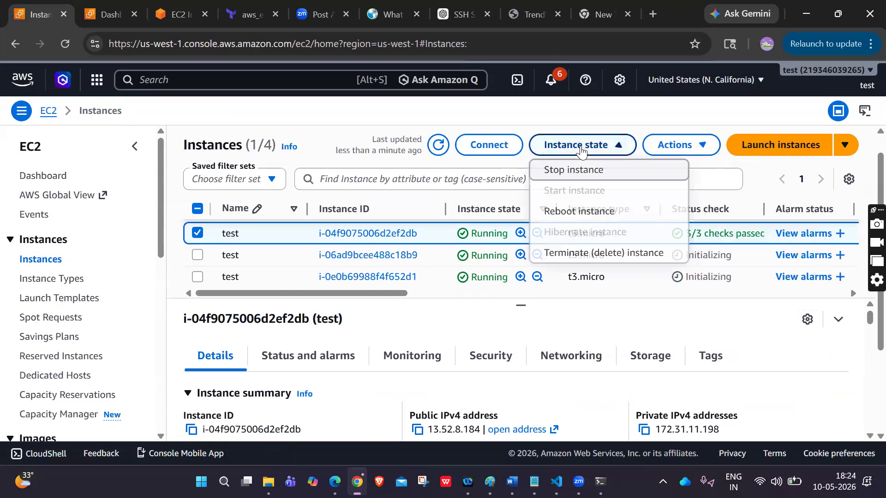
{"action": "left_click", "coordinate": [583, 253]}
{"action": "left_click", "coordinate": [711, 416]}
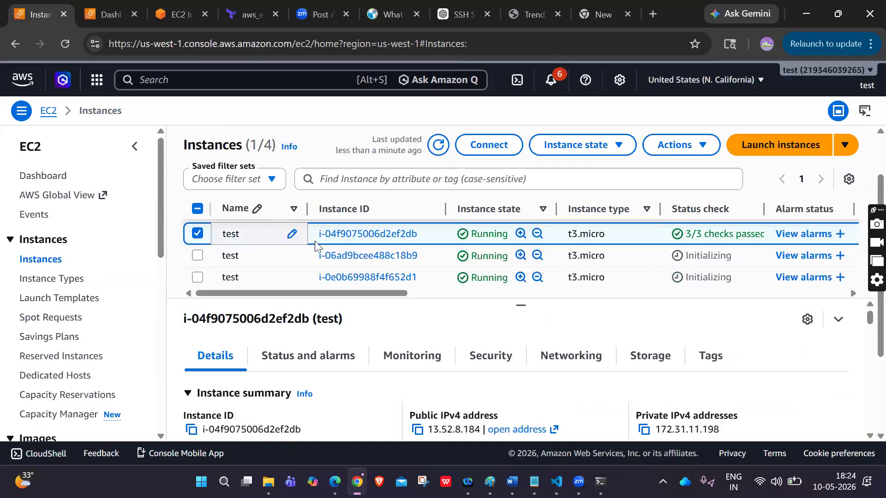
{"action": "scroll", "coordinate": [435, 244], "scroll_direction": "right", "scroll_amount": 4}
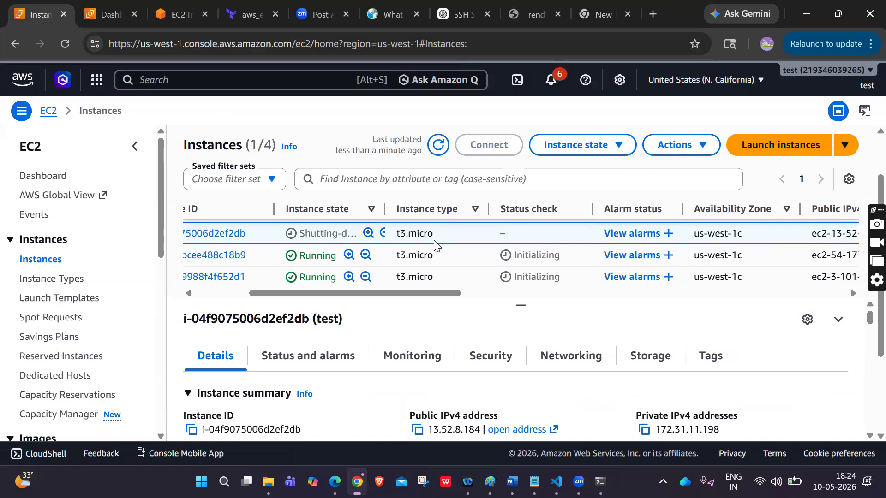
{"action": "scroll", "coordinate": [435, 244], "scroll_direction": "left", "scroll_amount": 4}
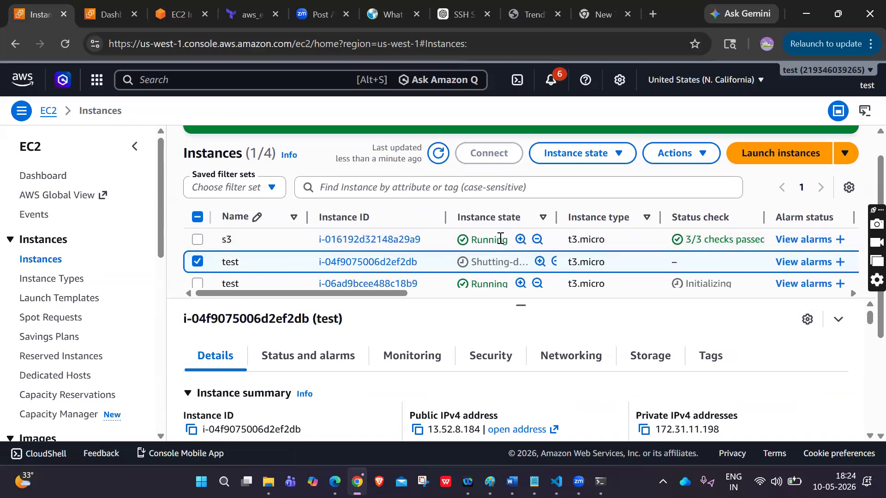
{"action": "left_click", "coordinate": [195, 265]}
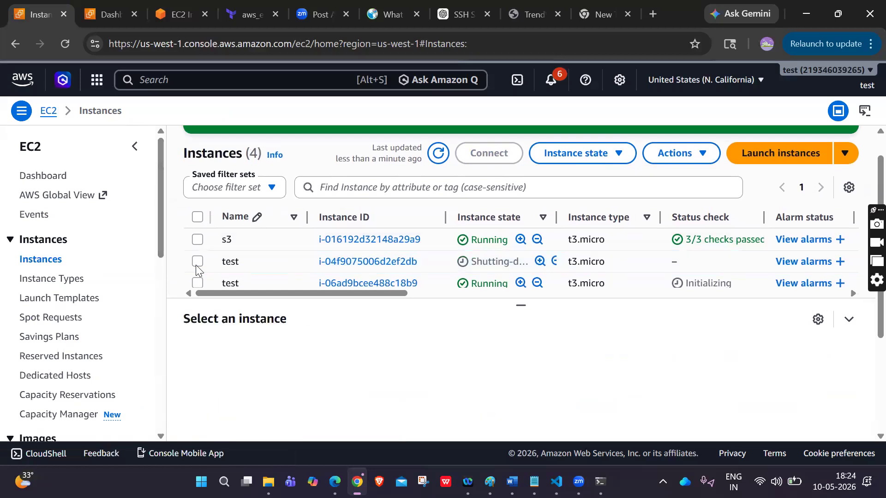
Look over the s3 and test instances in the list and refresh it to check their states.
{"action": "scroll", "coordinate": [196, 265], "scroll_direction": "down", "scroll_amount": 1}
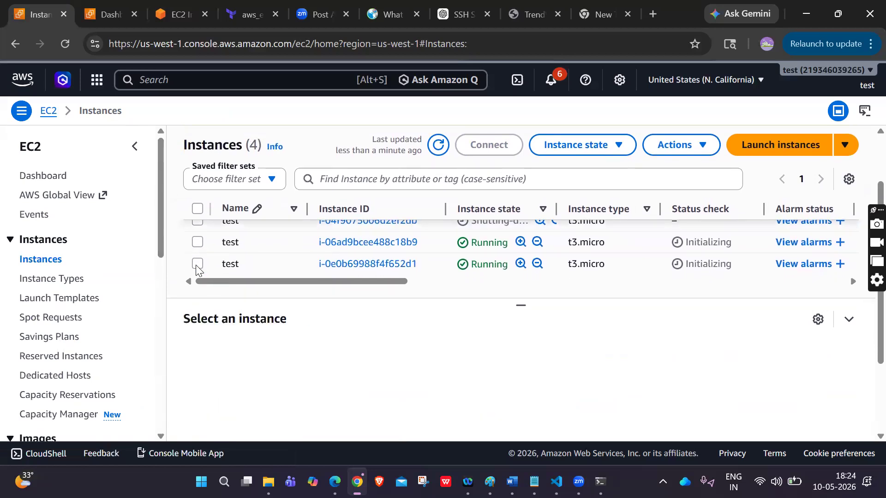
{"action": "scroll", "coordinate": [196, 265], "scroll_direction": "up", "scroll_amount": 1}
{"action": "left_click", "coordinate": [196, 228]}
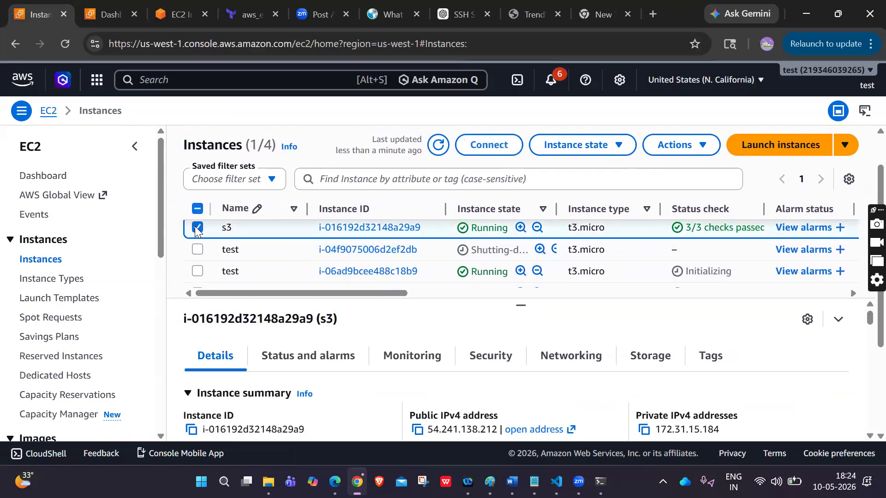
{"action": "left_click", "coordinate": [197, 228]}
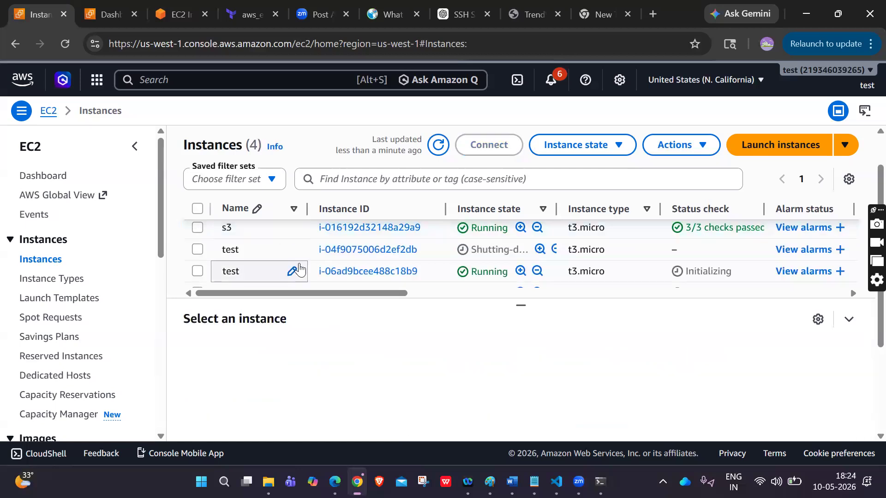
{"action": "scroll", "coordinate": [299, 268], "scroll_direction": "down", "scroll_amount": 1}
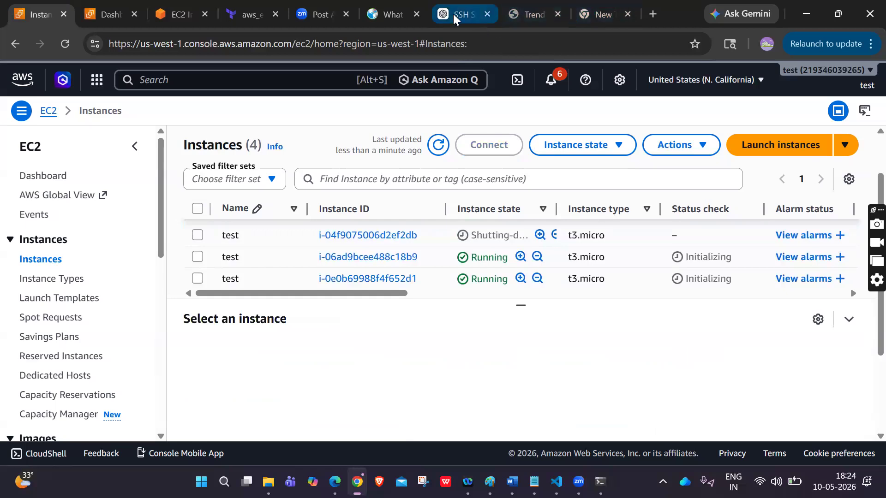
{"action": "left_click", "coordinate": [130, 46]}
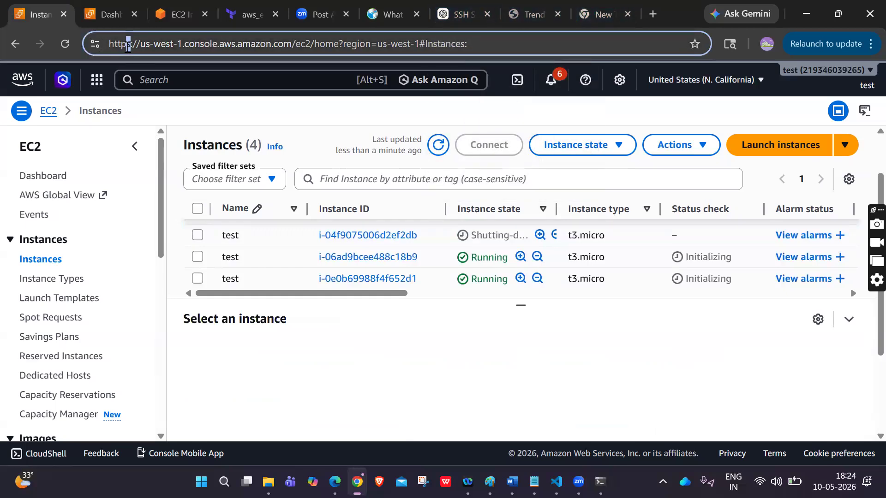
{"action": "left_click", "coordinate": [507, 337]}
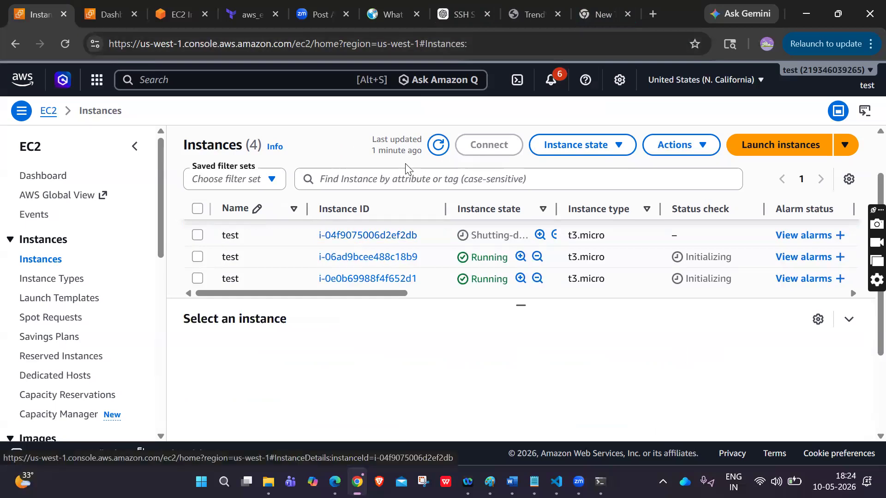
{"action": "left_click", "coordinate": [436, 147]}
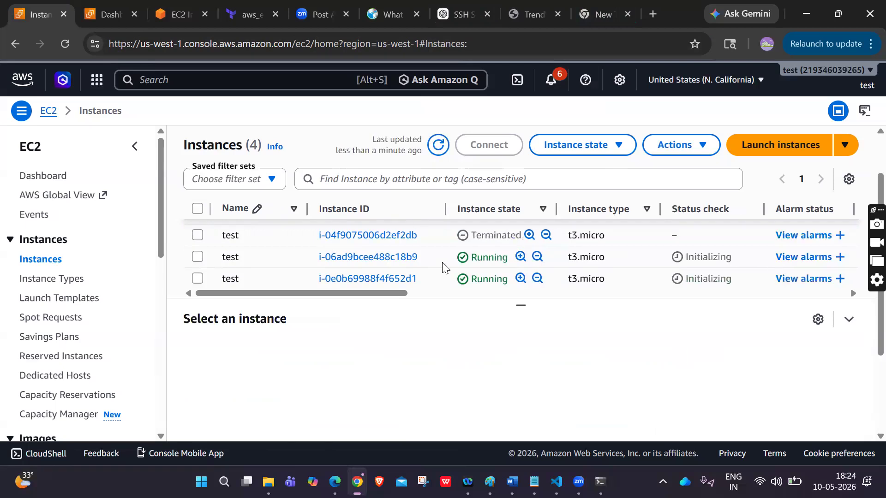
{"action": "left_click", "coordinate": [438, 145]}
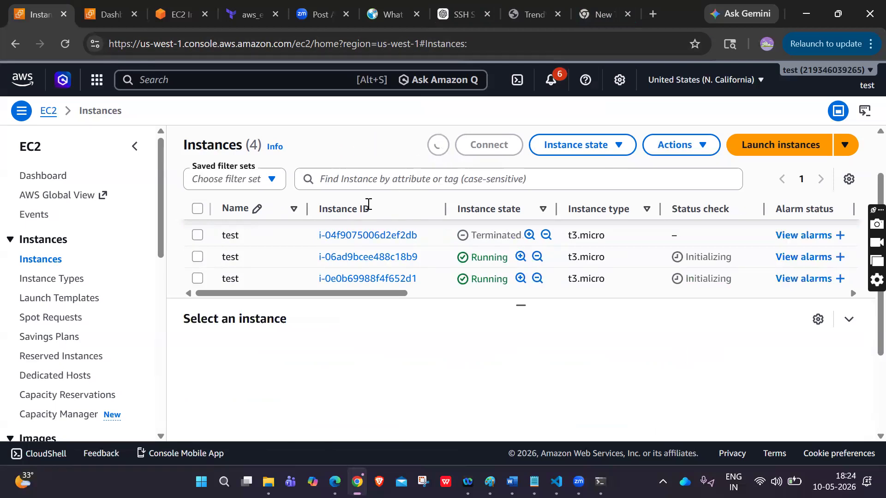
Open the details of test instance i-06ad9bcee488c18b9 and copy its public IPv4 address.
{"action": "left_click", "coordinate": [198, 257]}
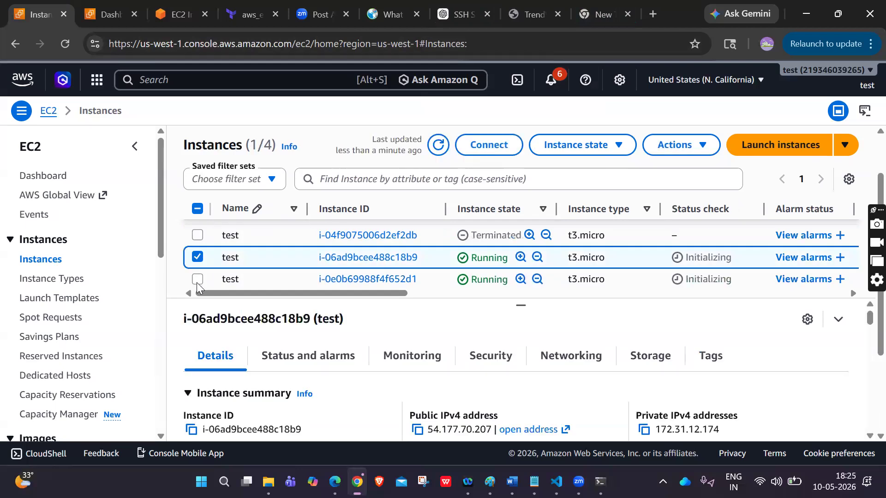
{"action": "left_click", "coordinate": [197, 280]}
{"action": "left_click", "coordinate": [375, 258]}
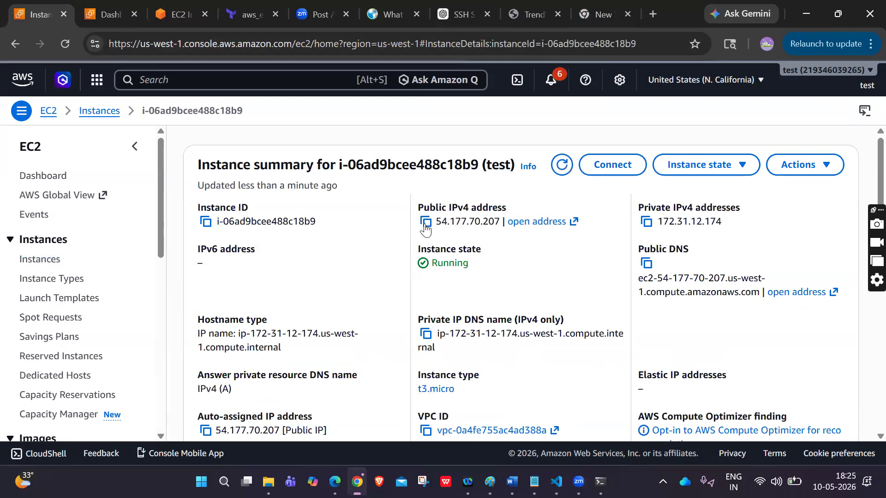
{"action": "left_click", "coordinate": [425, 222]}
{"action": "scroll", "coordinate": [293, 193], "scroll_direction": "down", "scroll_amount": 10}
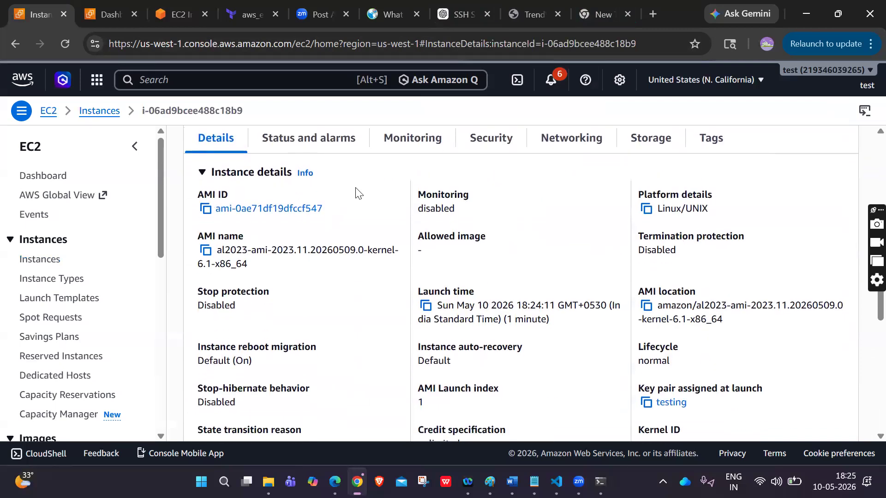
Review the security details and inbound rules of instance i-06ad9bcee488c18b9 and open its security group launch-wizard-7.
{"action": "scroll", "coordinate": [357, 195], "scroll_direction": "up", "scroll_amount": 1}
{"action": "left_click", "coordinate": [490, 196]}
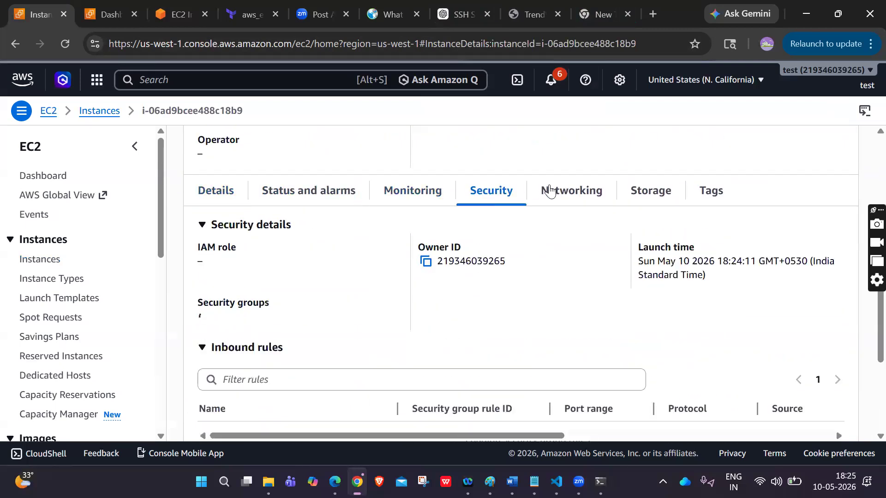
{"action": "left_click", "coordinate": [414, 197]}
{"action": "left_click", "coordinate": [507, 196]}
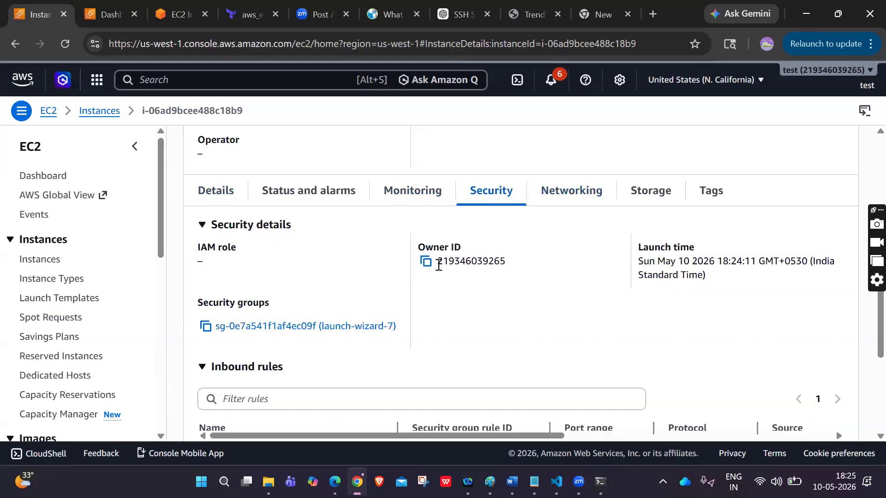
{"action": "scroll", "coordinate": [439, 269], "scroll_direction": "down", "scroll_amount": 5}
{"action": "scroll", "coordinate": [639, 323], "scroll_direction": "up", "scroll_amount": 3}
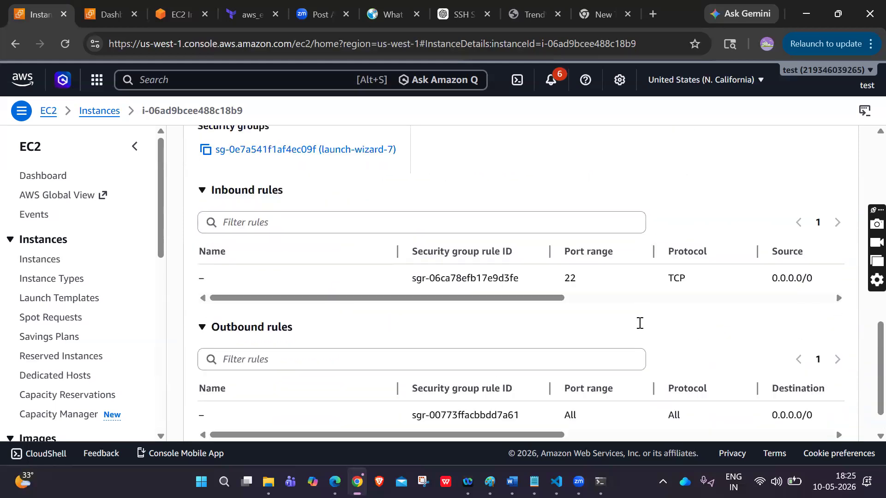
{"action": "left_click", "coordinate": [353, 262]}
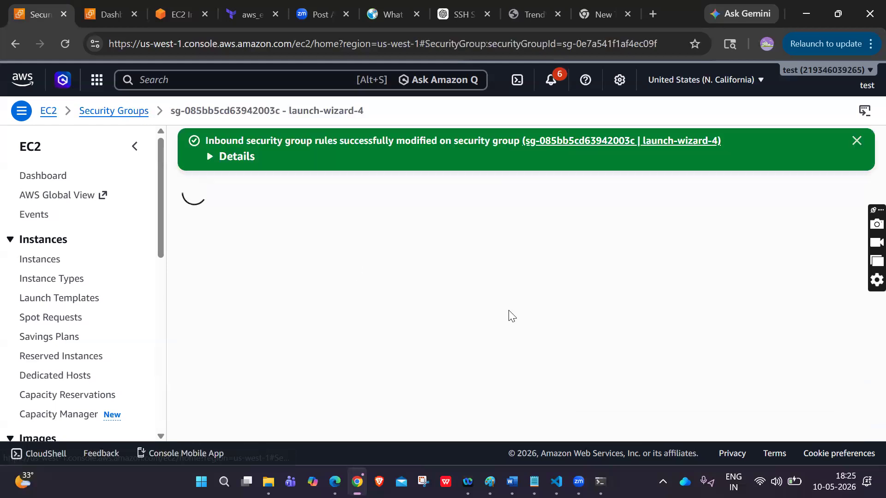
{"action": "scroll", "coordinate": [415, 260], "scroll_direction": "down", "scroll_amount": 2}
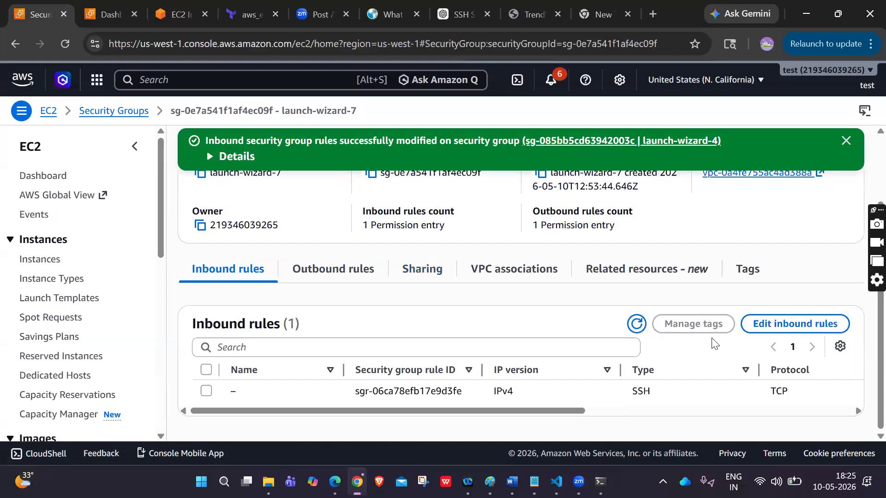
Add an inbound HTTP rule with source 0.0.0.0/0 to security group launch-wizard-7, save the rules and return to the instances list.
{"action": "left_click", "coordinate": [780, 319]}
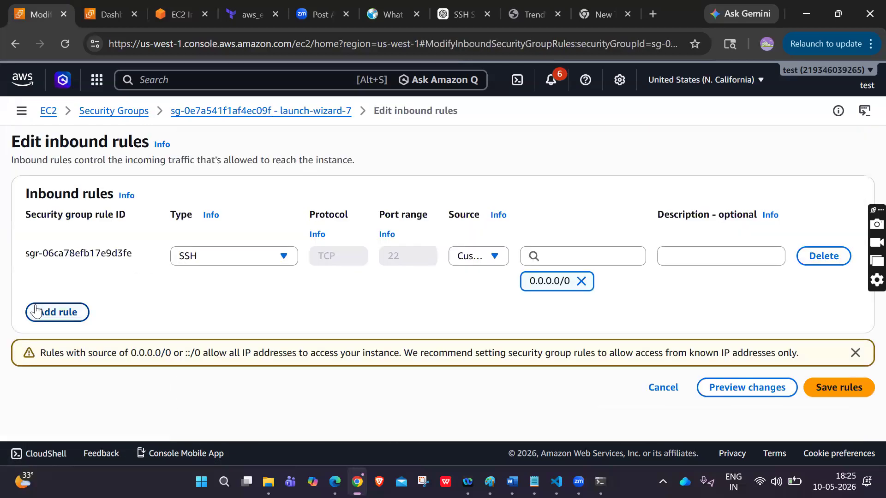
{"action": "left_click", "coordinate": [55, 311]}
{"action": "left_click", "coordinate": [232, 303]}
{"action": "type", "text": "http"}
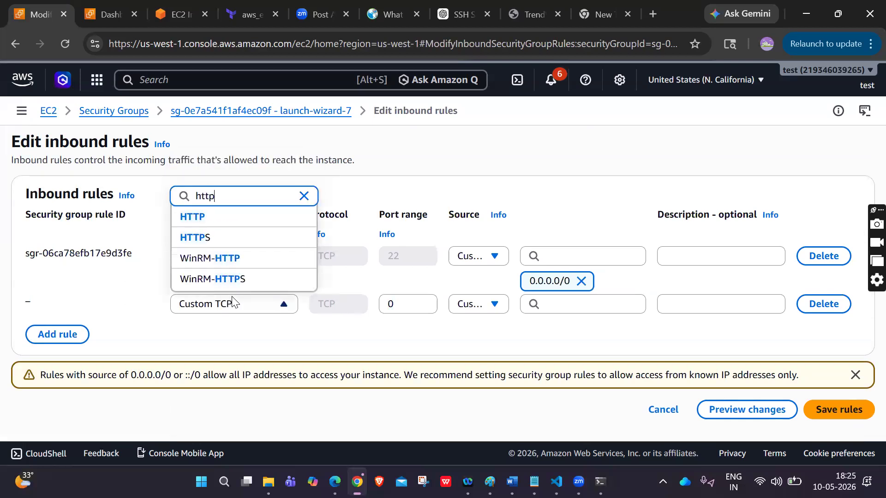
{"action": "left_click", "coordinate": [212, 215]}
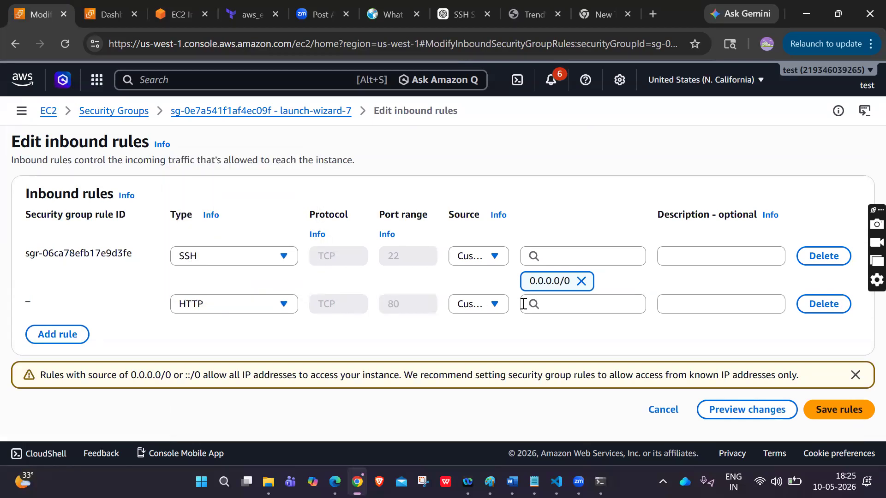
{"action": "left_click", "coordinate": [557, 306]}
{"action": "left_click", "coordinate": [571, 187]}
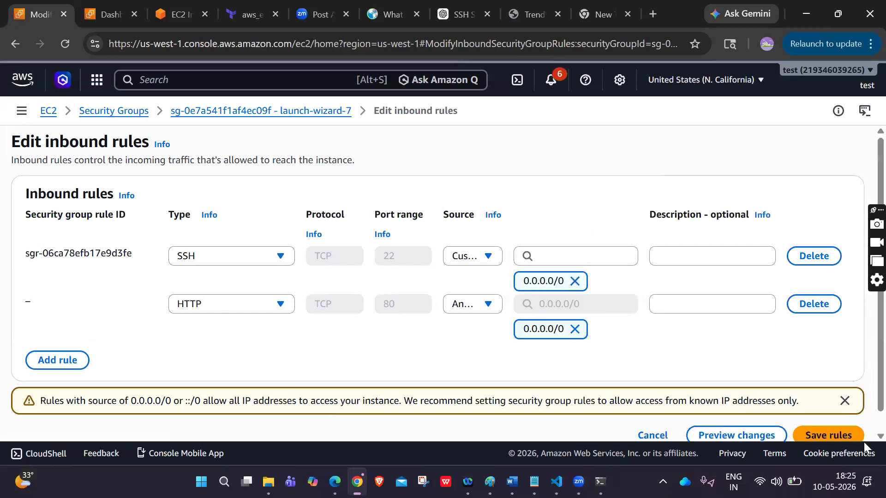
{"action": "left_click", "coordinate": [837, 428]}
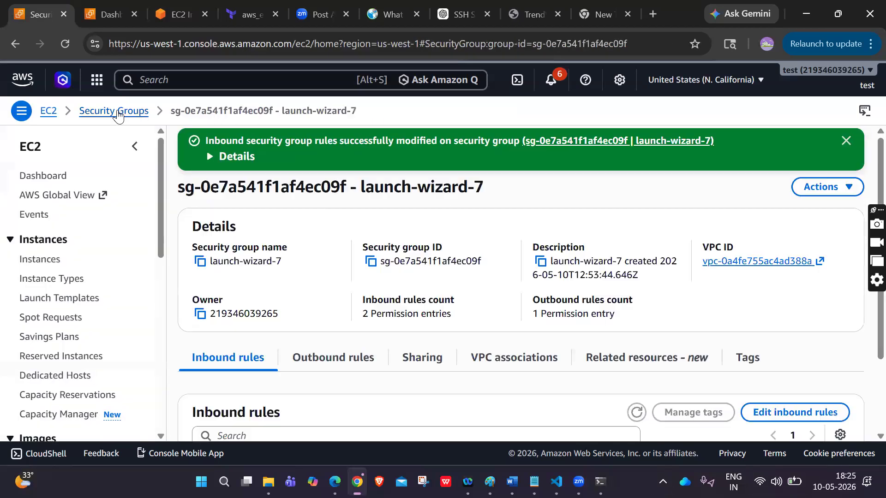
{"action": "left_click", "coordinate": [36, 258]}
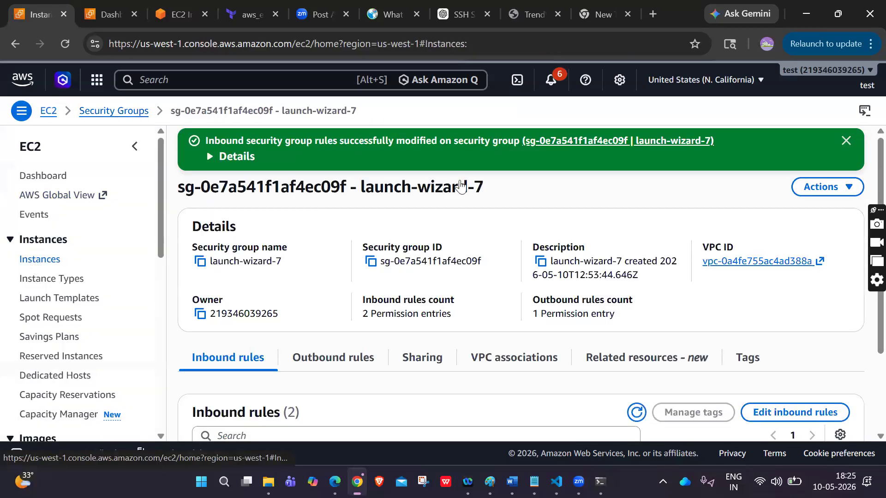
Open the copied public IPv4 address 54.177.70.207 on port 80 in a new browser tab.
{"action": "left_click", "coordinate": [655, 18]}
{"action": "key", "text": "ctrl+v"}
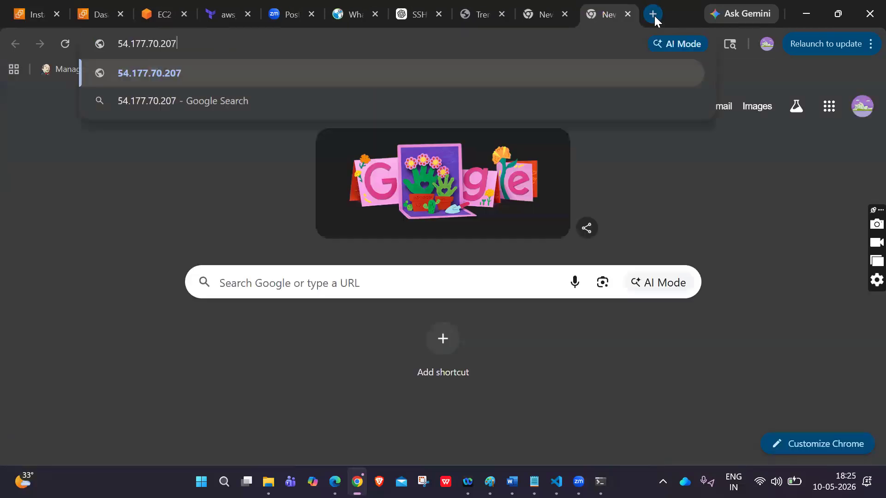
{"action": "type", "text": ":80"}
{"action": "key", "text": "Return"}
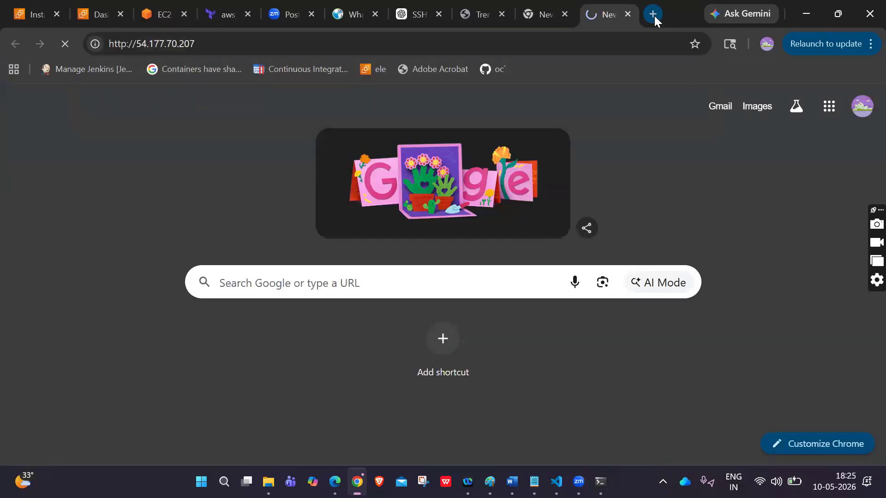
{"action": "double_click", "coordinate": [196, 46]}
{"action": "left_click", "coordinate": [210, 44]}
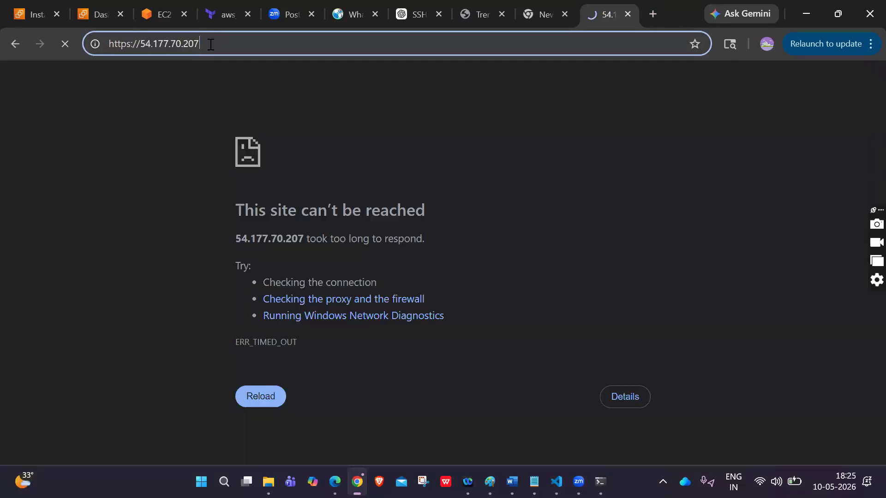
{"action": "type", "text": ":80"}
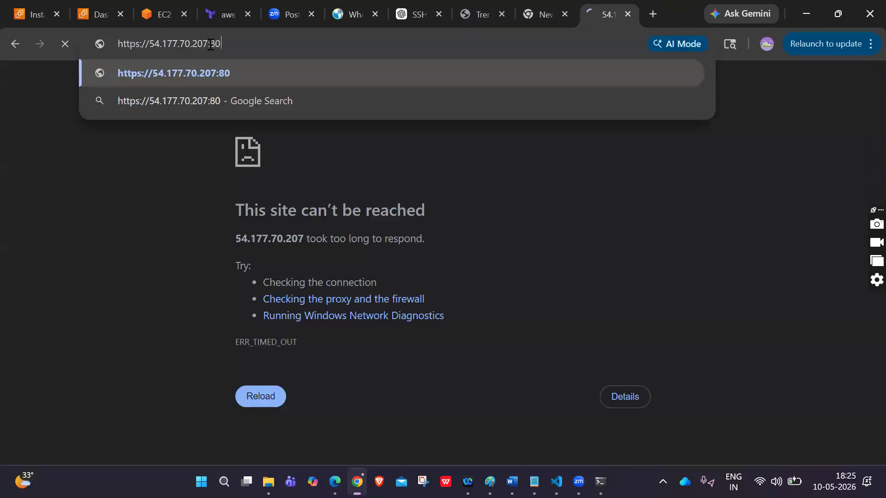
{"action": "key", "text": "Return"}
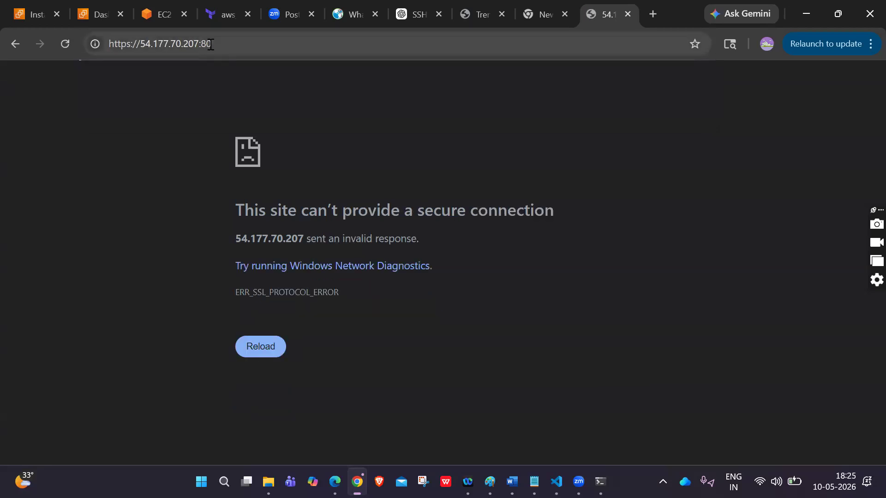
{"action": "left_click_drag", "start_coordinate": [203, 44], "coordinate": [232, 44]}
{"action": "key", "text": "BackSpace"}
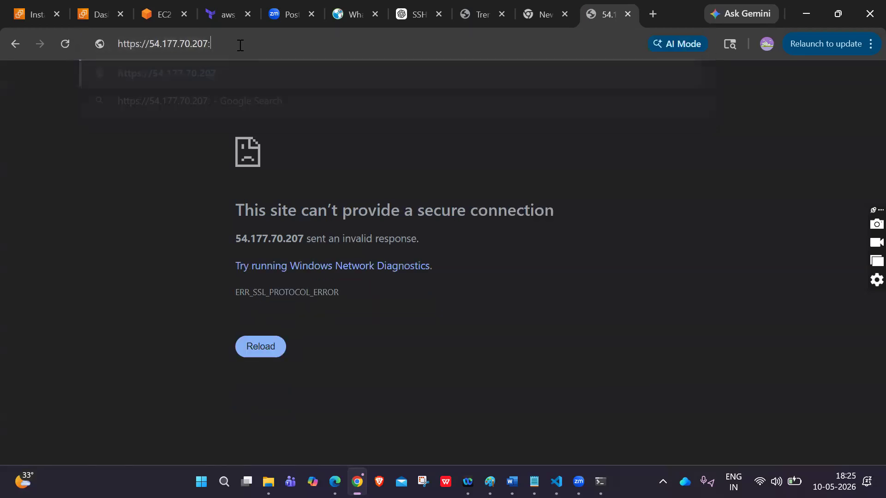
{"action": "key", "text": "Return"}
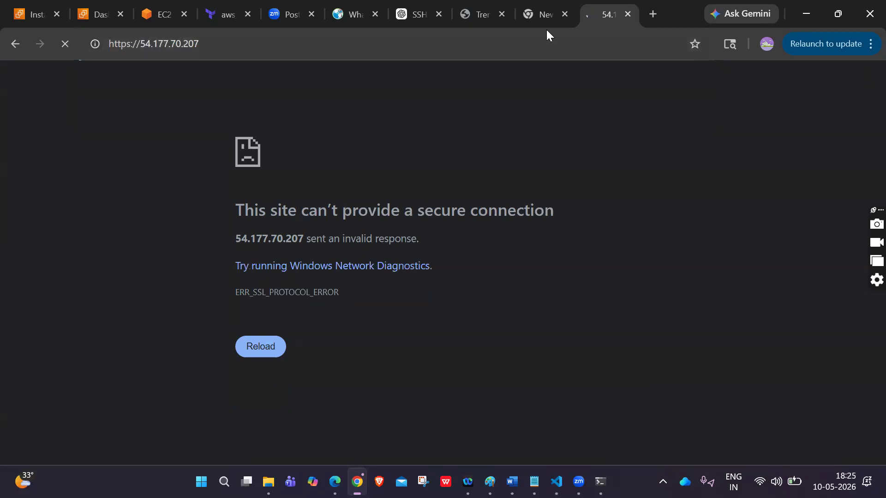
{"action": "double_click", "coordinate": [132, 44]}
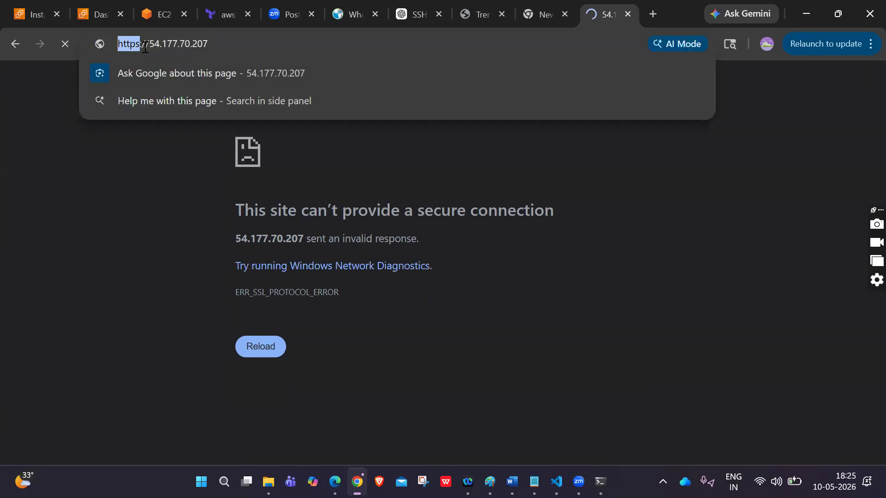
{"action": "left_click", "coordinate": [140, 45]}
{"action": "key", "text": "BackSpace"}
{"action": "key", "text": "Return"}
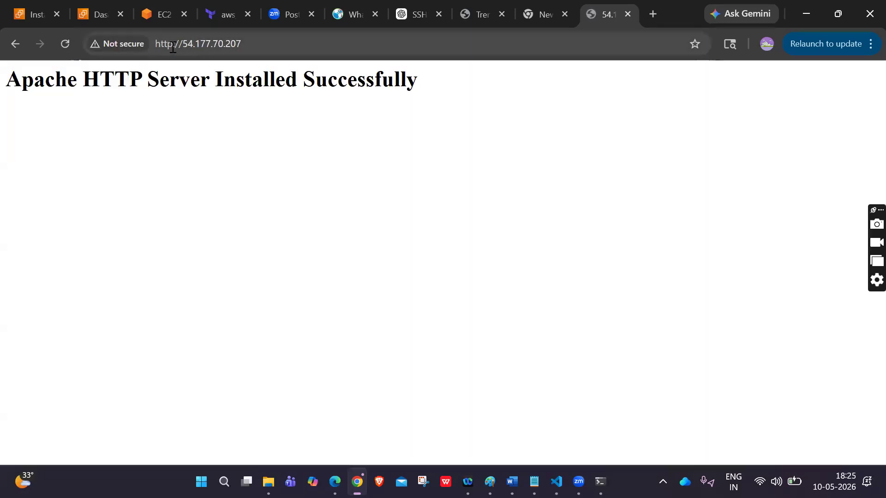
{"action": "left_click_drag", "start_coordinate": [430, 86], "coordinate": [11, 95]}
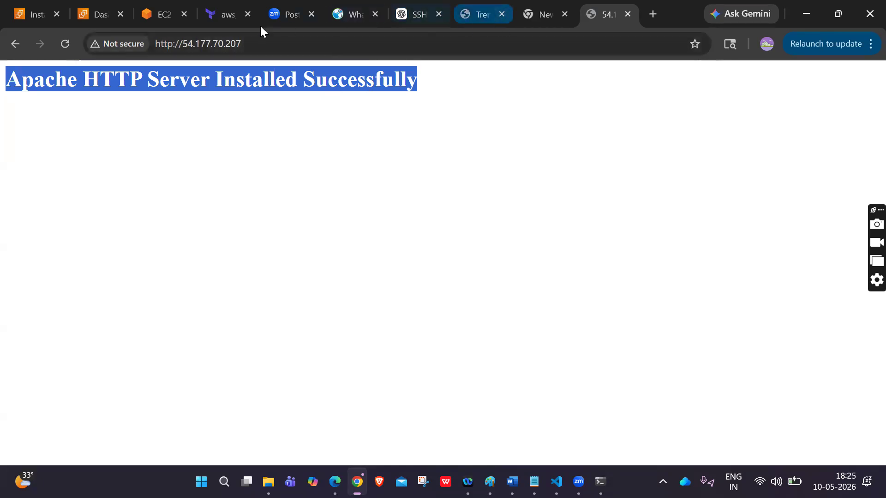
Copy the public IPv4 address of test instance i-0e0b69988f4f652d1 from its details and check its security group's inbound rules.
{"action": "left_click", "coordinate": [39, 15]}
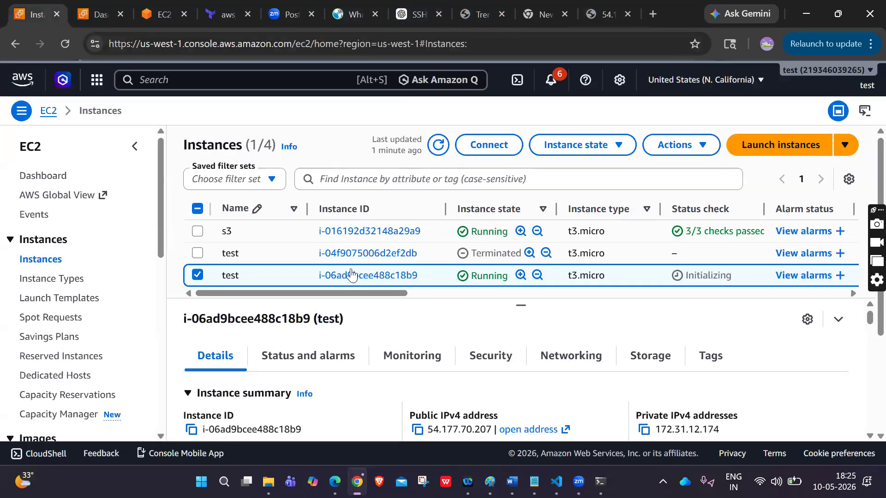
{"action": "scroll", "coordinate": [352, 272], "scroll_direction": "down", "scroll_amount": 1}
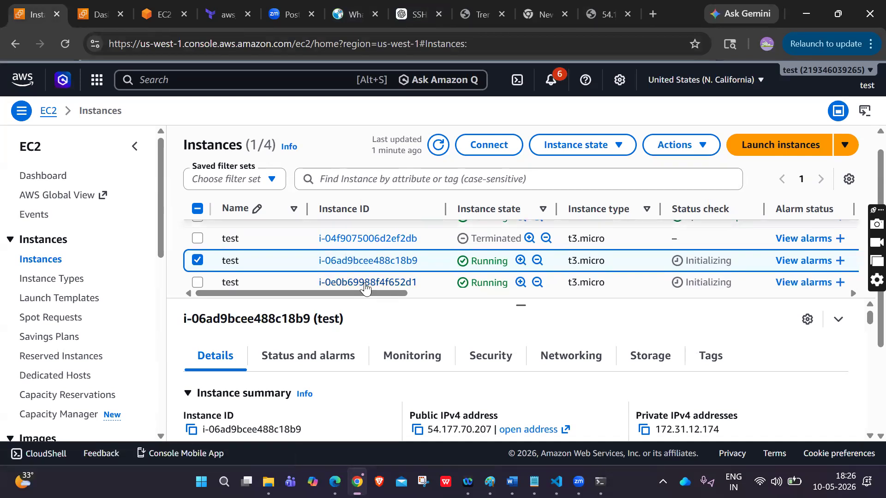
{"action": "left_click", "coordinate": [365, 283]}
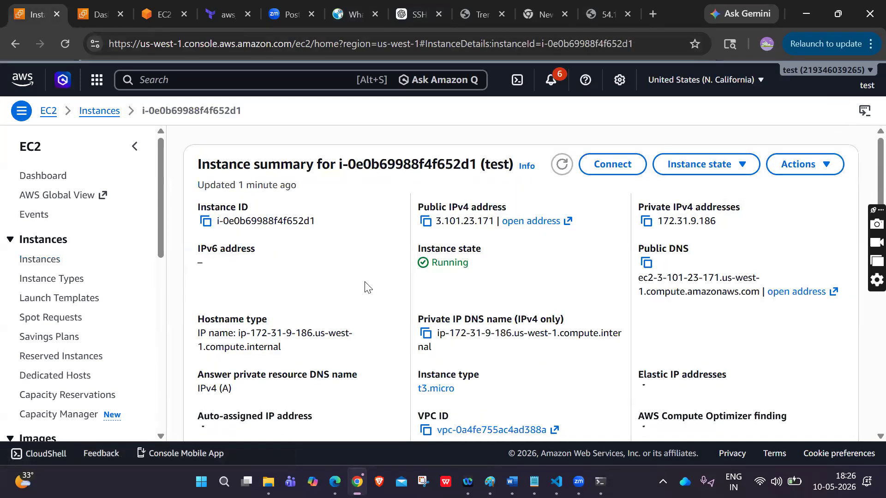
{"action": "left_click", "coordinate": [423, 226]}
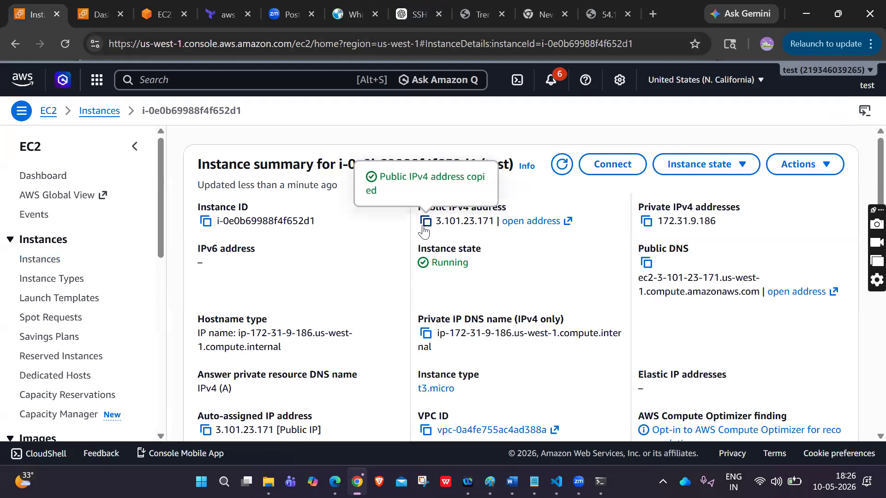
{"action": "scroll", "coordinate": [457, 216], "scroll_direction": "down", "scroll_amount": 10}
{"action": "scroll", "coordinate": [459, 219], "scroll_direction": "up", "scroll_amount": 3}
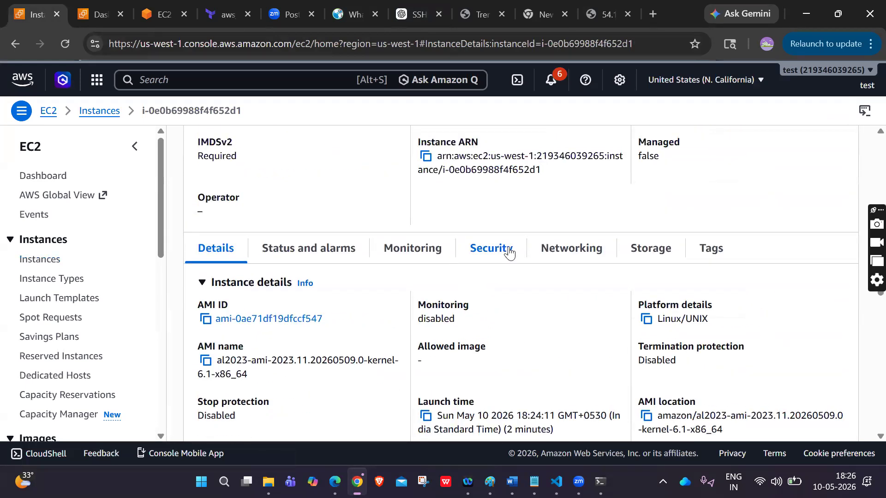
{"action": "left_click", "coordinate": [505, 250]}
{"action": "scroll", "coordinate": [385, 312], "scroll_direction": "down", "scroll_amount": 2}
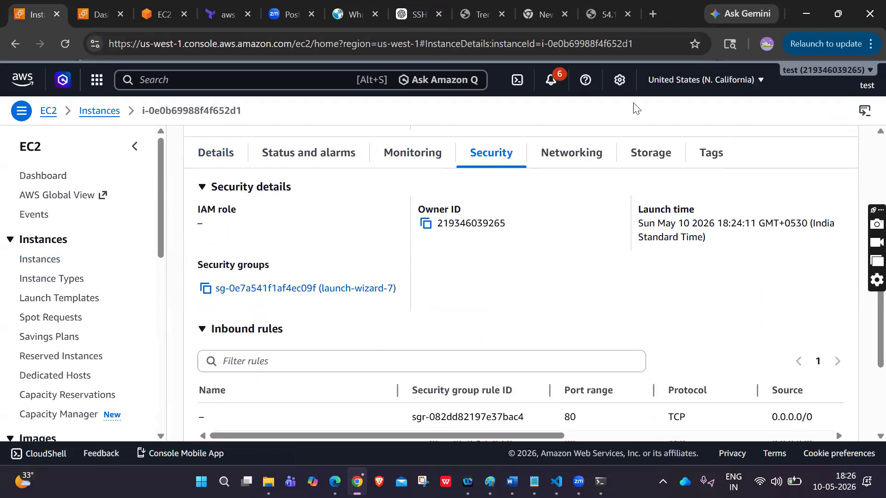
Open the second instance's address 3.101.23.171 in a new browser tab, highlight the page's heading and clear the highlight.
{"action": "left_click", "coordinate": [654, 15]}
{"action": "key", "text": "ctrl+v"}
{"action": "key", "text": "Return"}
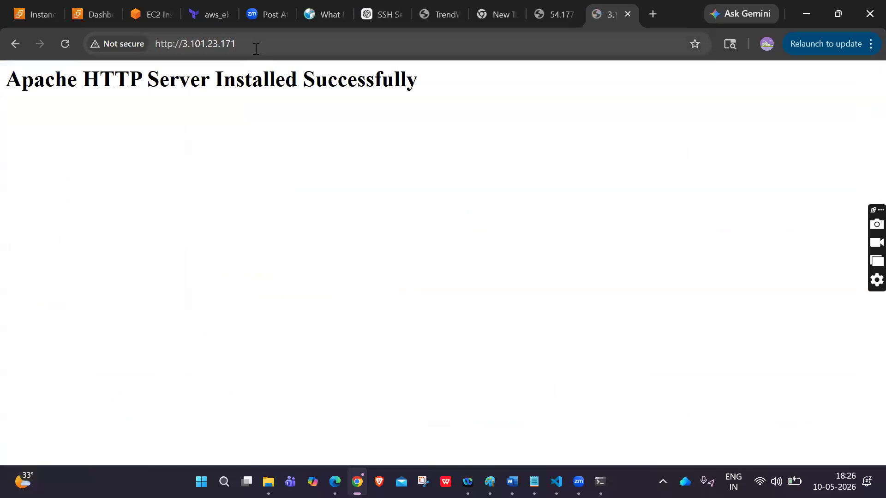
{"action": "left_click_drag", "start_coordinate": [431, 71], "coordinate": [17, 107]}
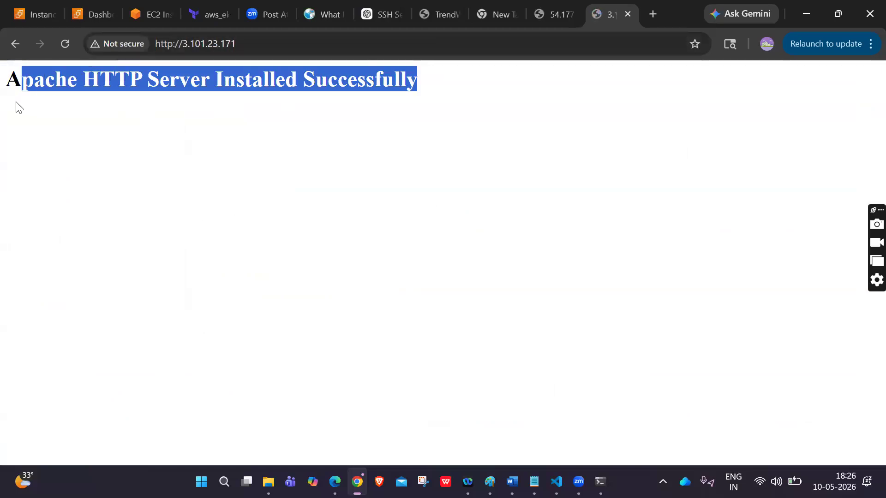
{"action": "left_click", "coordinate": [180, 105]}
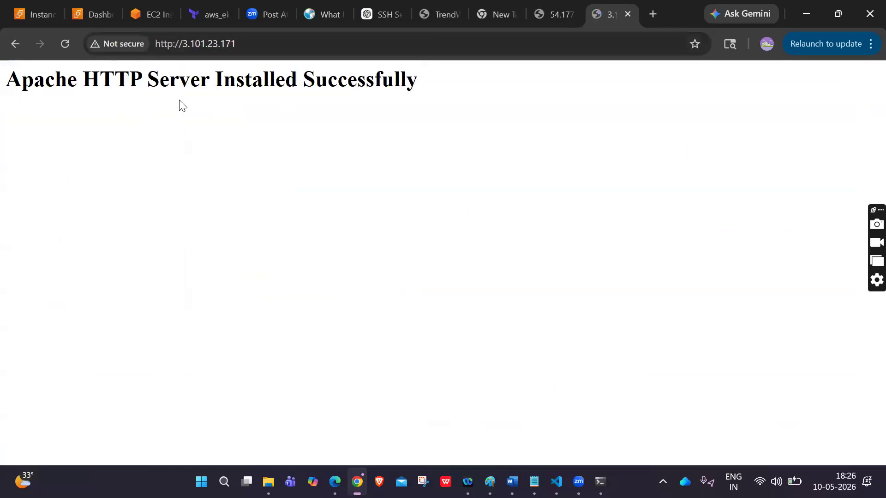
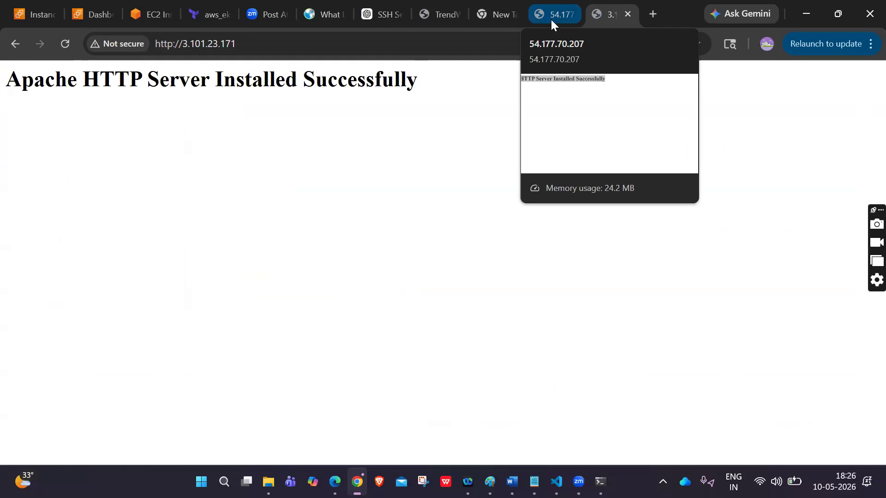
Compare the web pages served by 54.177.70.207 and 3.101.23.171 by switching between them.
{"action": "left_click", "coordinate": [551, 22]}
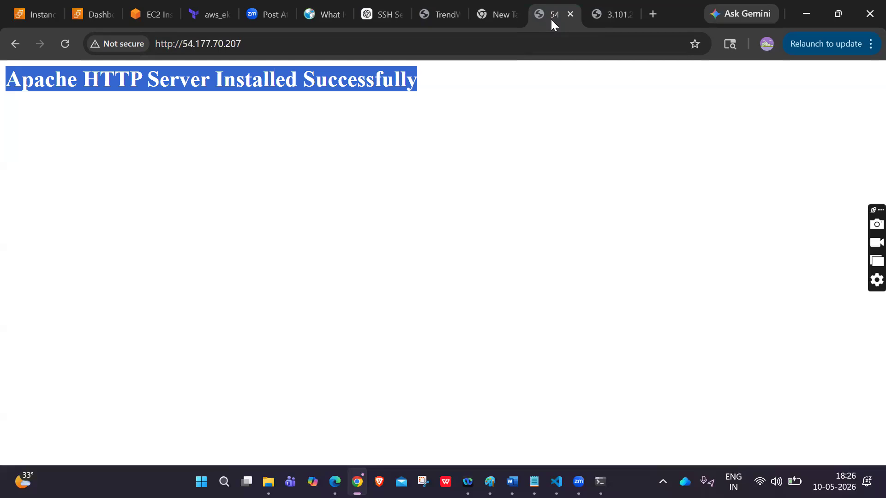
{"action": "left_click", "coordinate": [446, 90]}
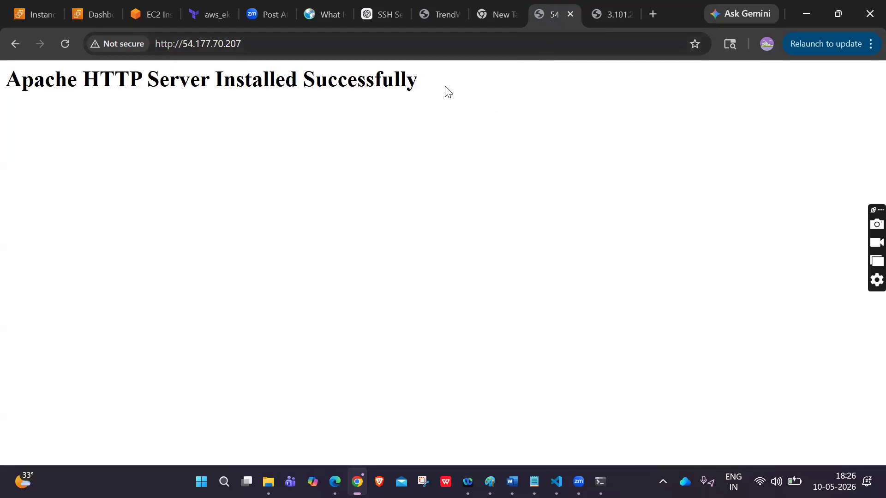
{"action": "left_click", "coordinate": [611, 14]}
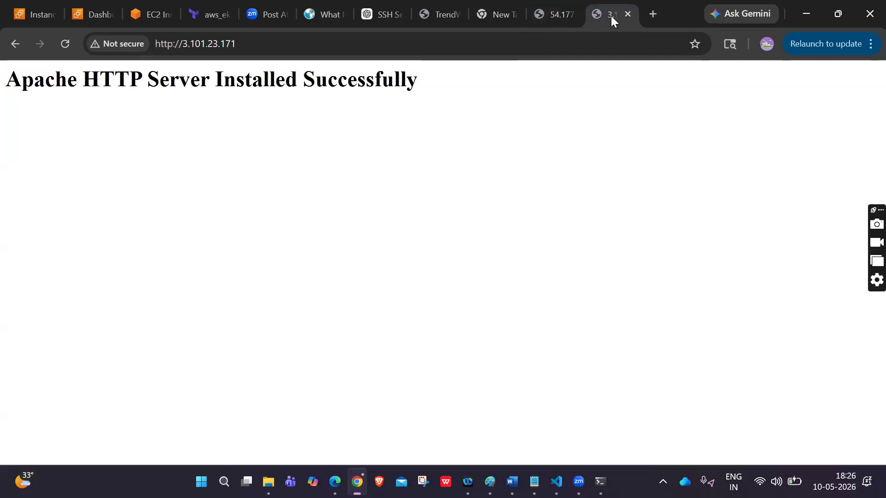
{"action": "left_click", "coordinate": [542, 23]}
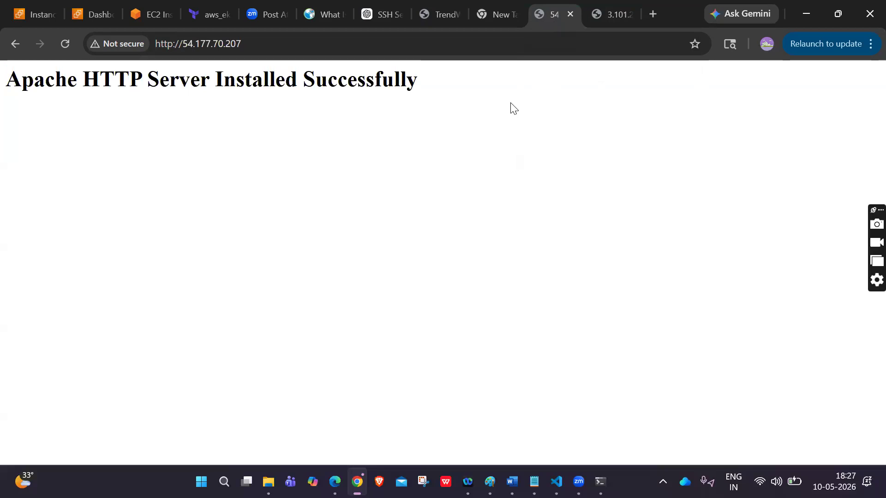
Inspect the addresses of the two instance web pages, 54.177.70.207 and 3.101.23.171, alternating between them.
{"action": "left_click", "coordinate": [259, 40]}
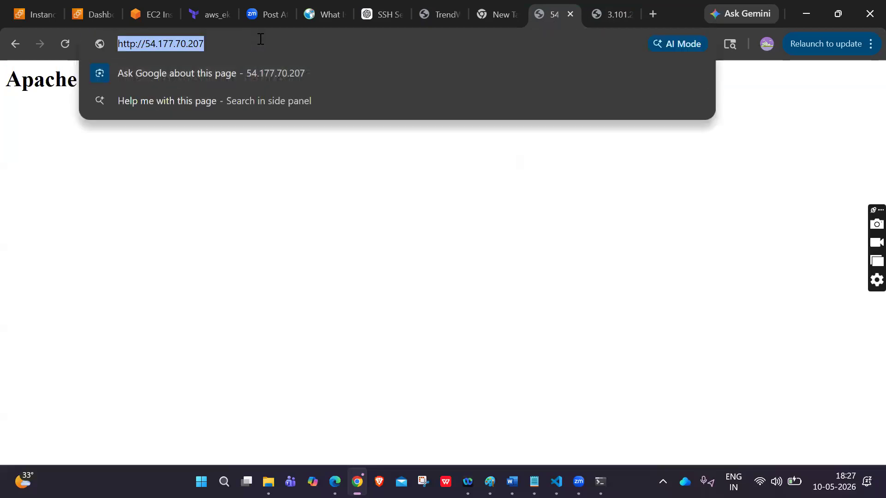
{"action": "left_click", "coordinate": [612, 10]}
{"action": "left_click", "coordinate": [520, 42]}
{"action": "left_click", "coordinate": [484, 190]}
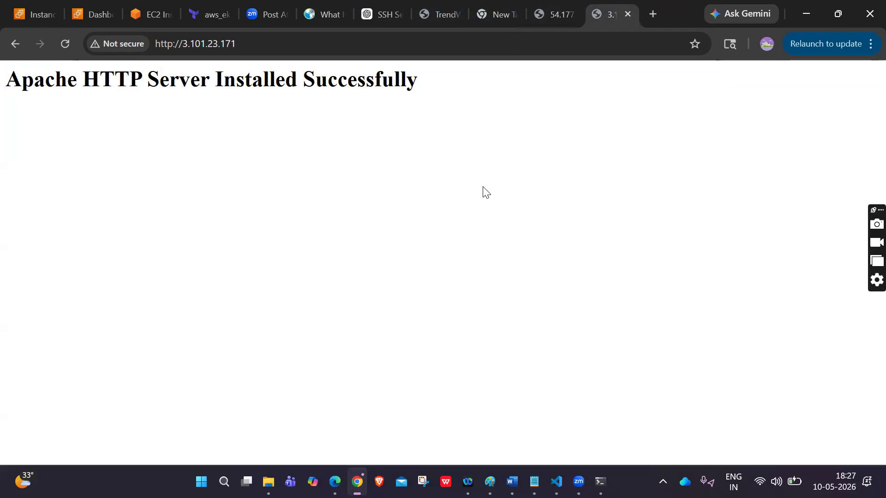
{"action": "left_click", "coordinate": [269, 43]}
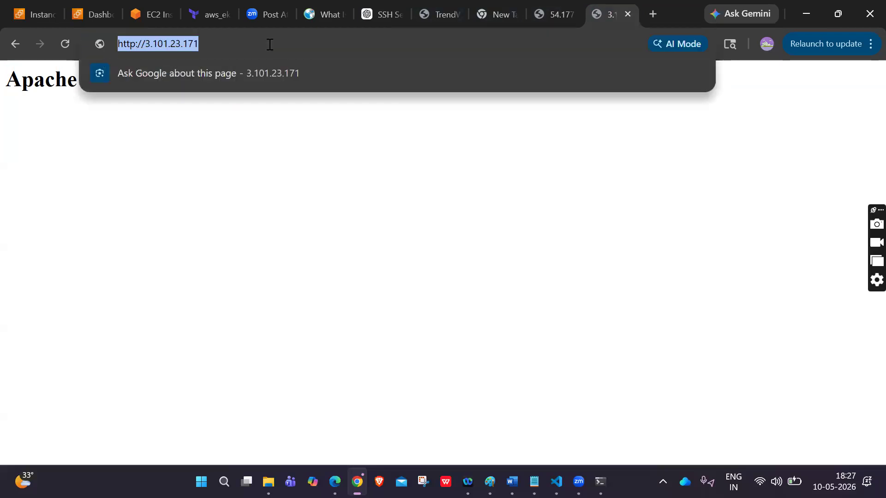
{"action": "left_click", "coordinate": [552, 23]}
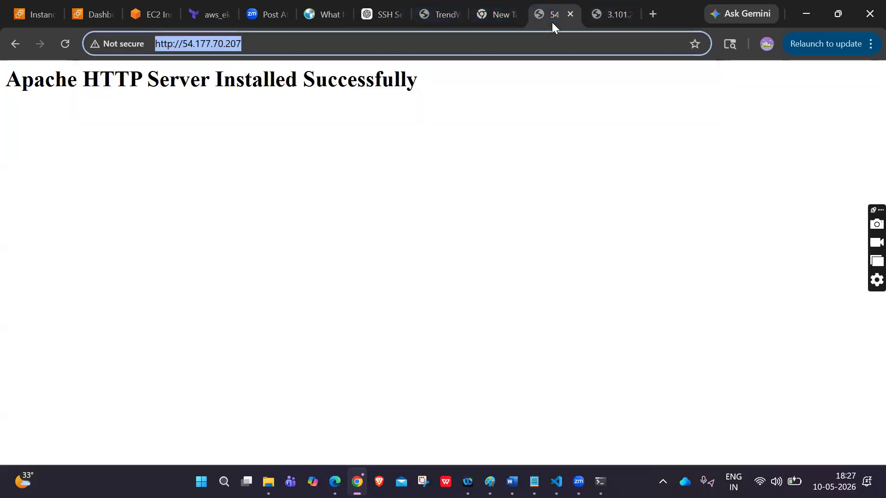
{"action": "left_click", "coordinate": [618, 17]}
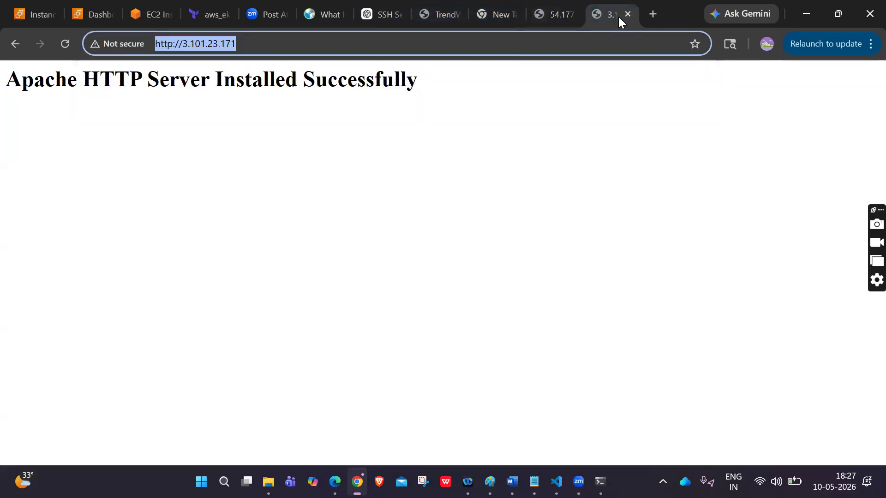
{"action": "left_click", "coordinate": [508, 46]}
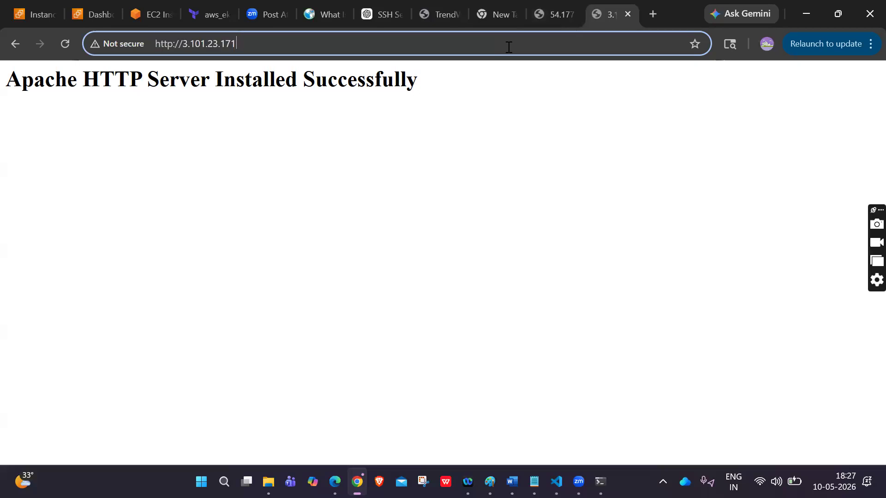
Return to the EC2 console, go to the target groups and start creating a new target group.
{"action": "left_click", "coordinate": [35, 11]}
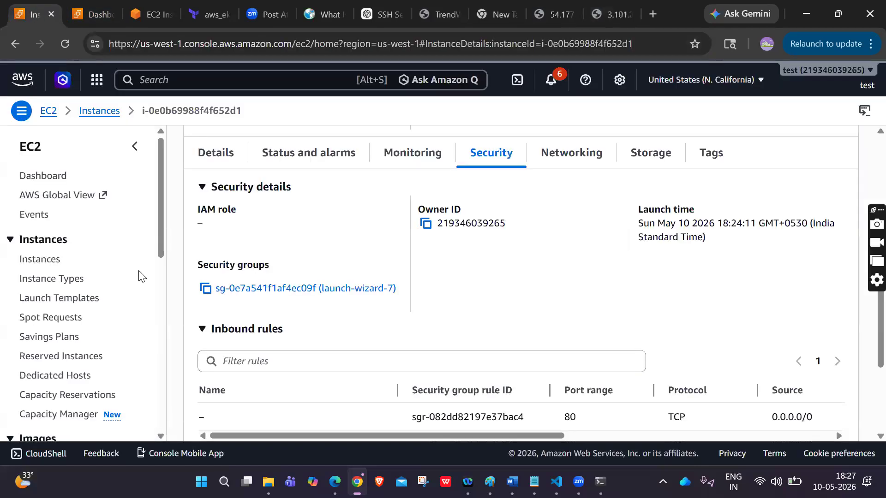
{"action": "scroll", "coordinate": [138, 276], "scroll_direction": "down", "scroll_amount": 3}
{"action": "scroll", "coordinate": [138, 275], "scroll_direction": "down", "scroll_amount": 5}
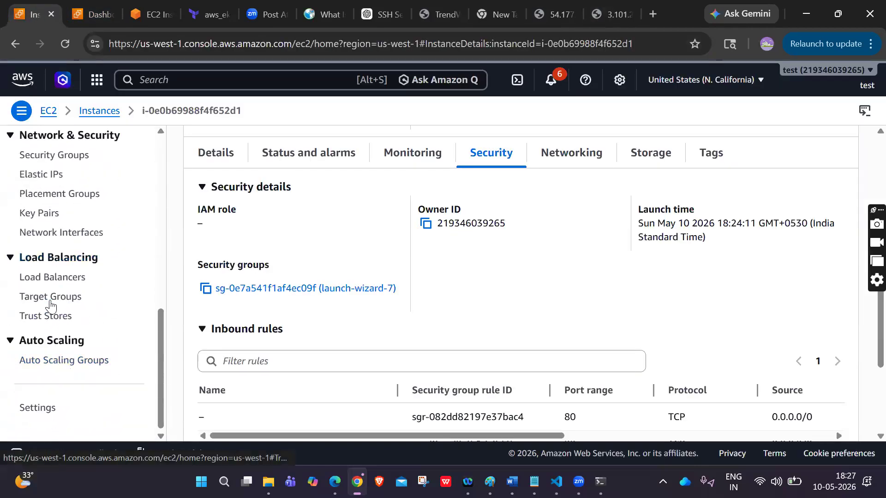
{"action": "left_click", "coordinate": [49, 299]}
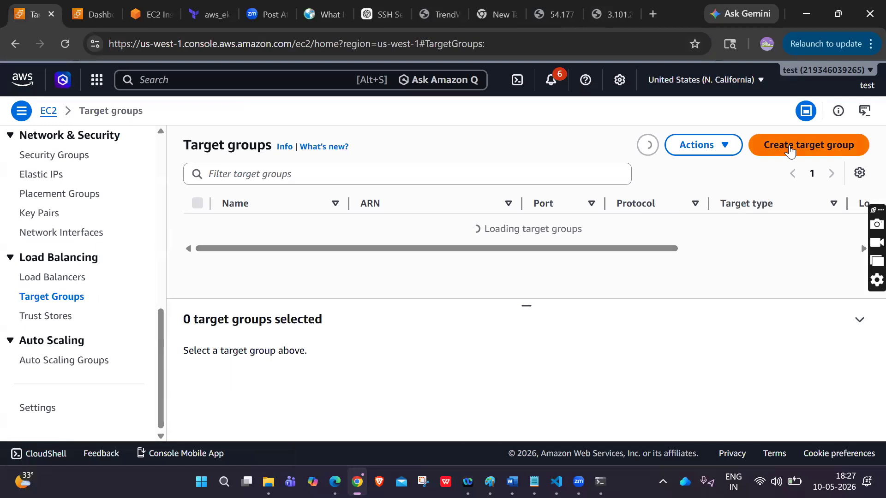
{"action": "left_click", "coordinate": [789, 145]}
Name the target group Testing, keeping Instances as the target type and HTTP as the protocol.
{"action": "scroll", "coordinate": [540, 260], "scroll_direction": "down", "scroll_amount": 2}
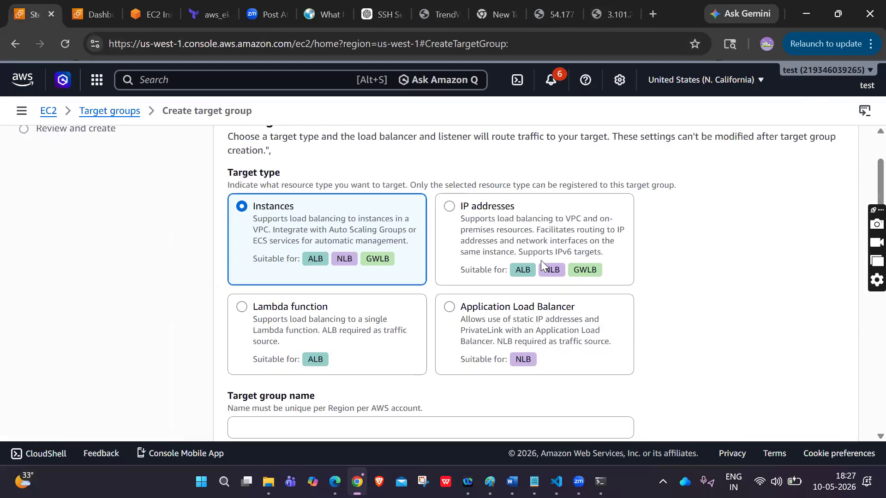
{"action": "scroll", "coordinate": [241, 214], "scroll_direction": "down", "scroll_amount": 3}
{"action": "left_click", "coordinate": [273, 277]}
{"action": "type", "text": "T"}
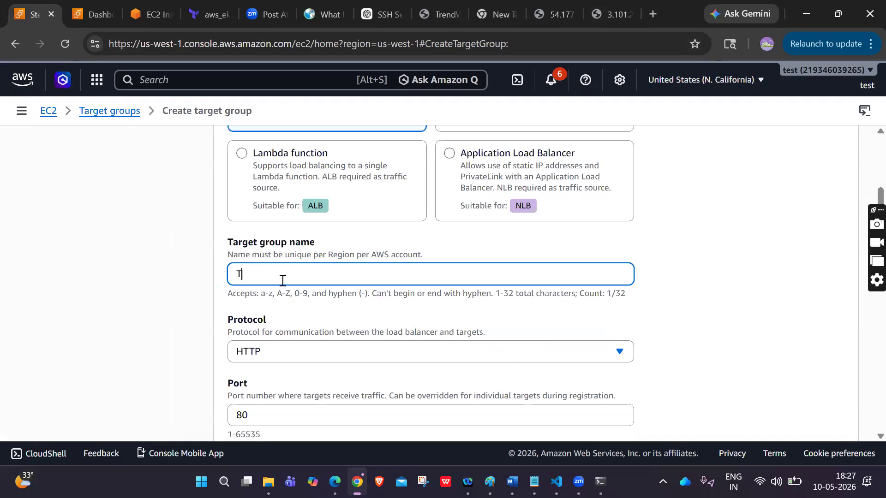
{"action": "type", "text": "esting"}
{"action": "scroll", "coordinate": [282, 281], "scroll_direction": "down", "scroll_amount": 2}
{"action": "left_click", "coordinate": [306, 253]}
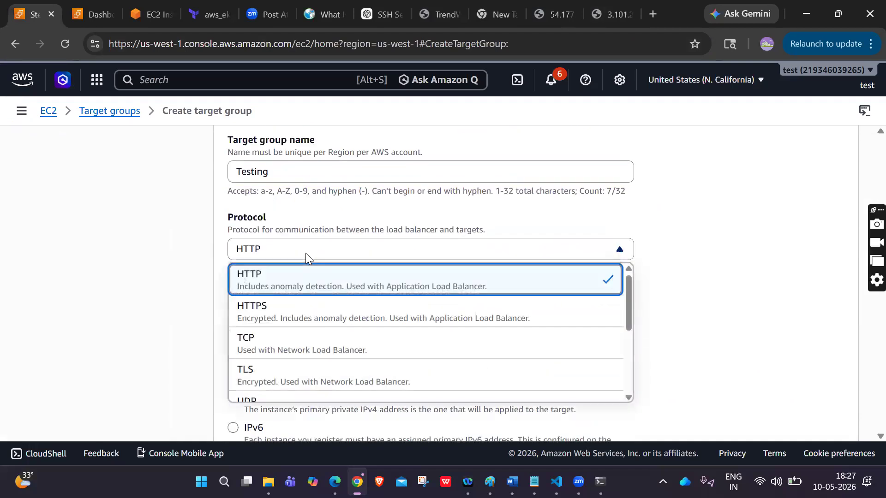
{"action": "left_click", "coordinate": [701, 237]}
Keep port 80, IPv4, the default VPC, HTTP1 and health check path /, and continue to target registration.
{"action": "scroll", "coordinate": [701, 236], "scroll_direction": "down", "scroll_amount": 2}
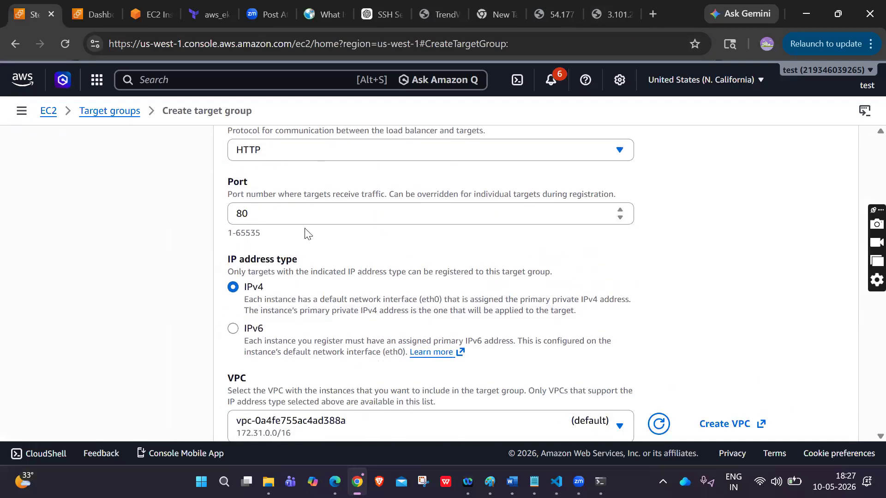
{"action": "scroll", "coordinate": [306, 233], "scroll_direction": "down", "scroll_amount": 2}
{"action": "scroll", "coordinate": [393, 283], "scroll_direction": "down", "scroll_amount": 2}
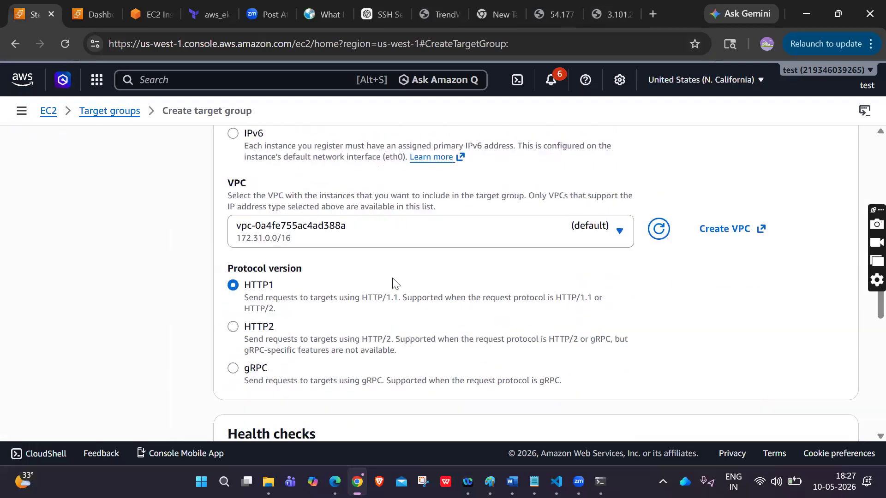
{"action": "scroll", "coordinate": [598, 272], "scroll_direction": "down", "scroll_amount": 1}
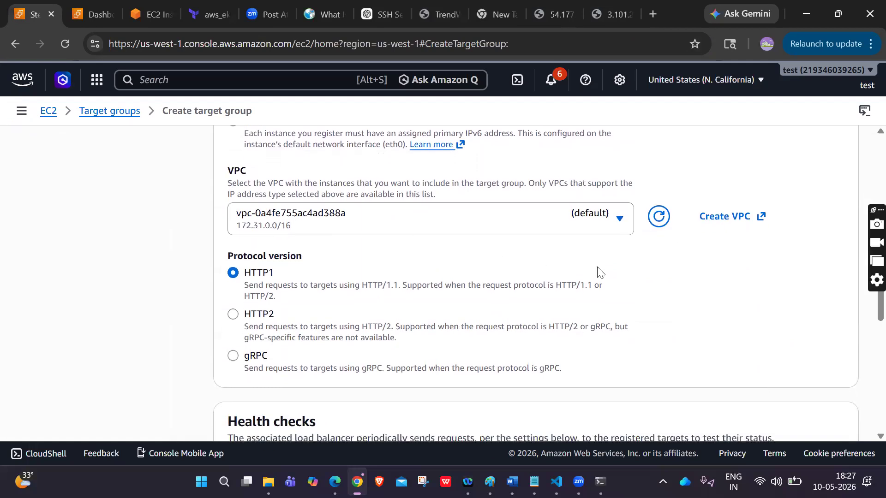
{"action": "scroll", "coordinate": [597, 272], "scroll_direction": "down", "scroll_amount": 5}
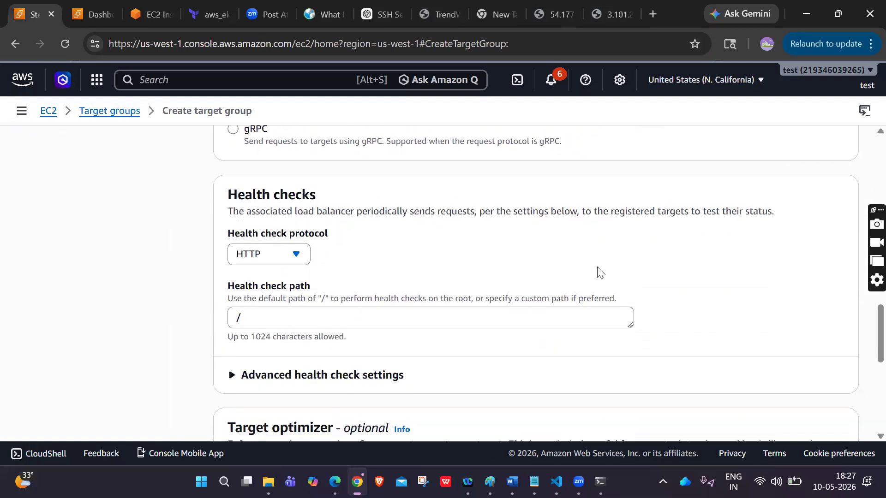
{"action": "left_click", "coordinate": [402, 264]}
{"action": "scroll", "coordinate": [402, 265], "scroll_direction": "down", "scroll_amount": 3}
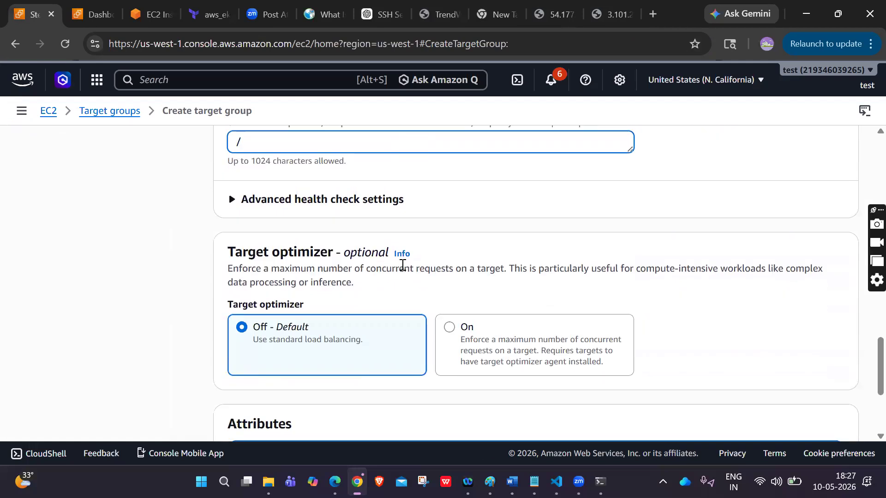
{"action": "scroll", "coordinate": [402, 265], "scroll_direction": "down", "scroll_amount": 1}
{"action": "scroll", "coordinate": [484, 312], "scroll_direction": "down", "scroll_amount": 2}
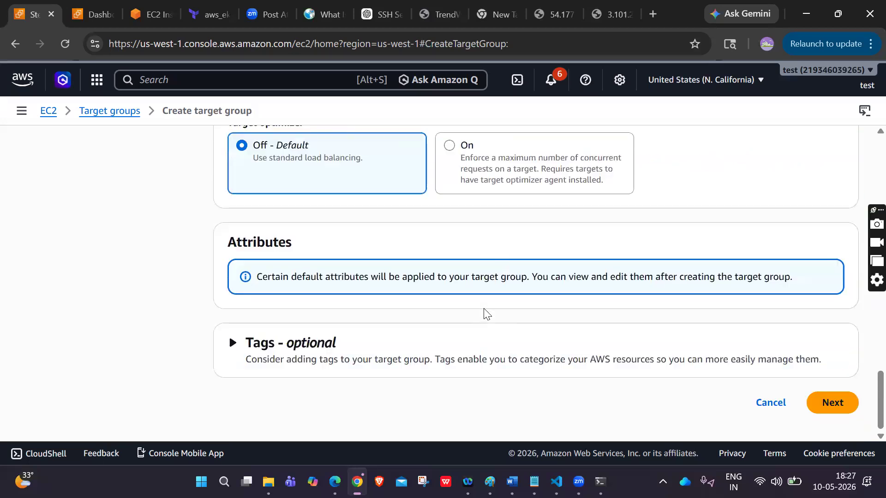
{"action": "left_click", "coordinate": [840, 401]}
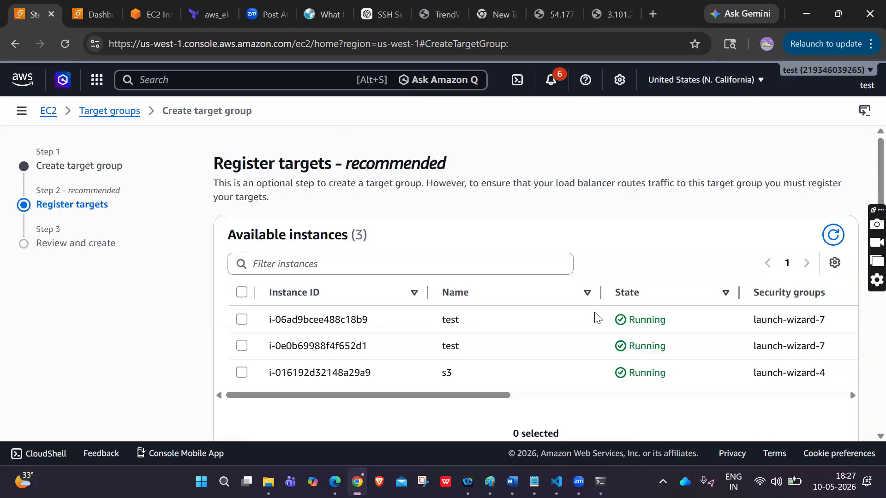
Select both instances named test and include them as pending targets on port 80.
{"action": "scroll", "coordinate": [593, 317], "scroll_direction": "down", "scroll_amount": 1}
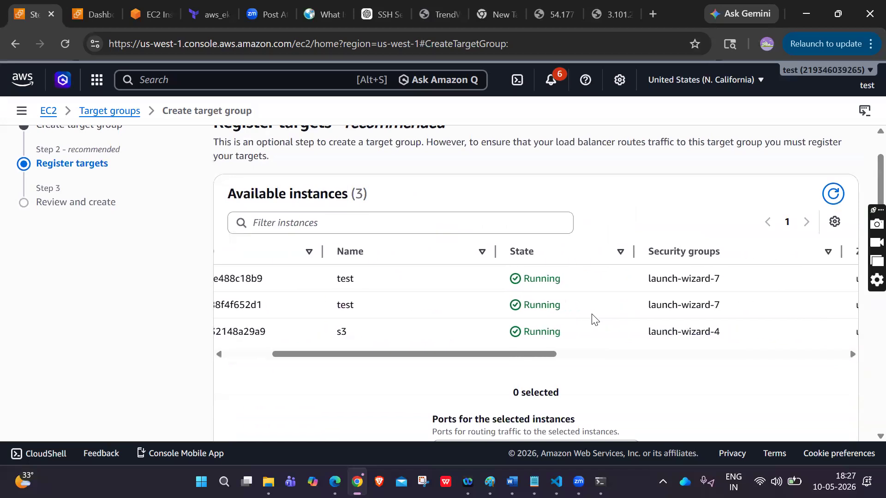
{"action": "left_click", "coordinate": [242, 280]}
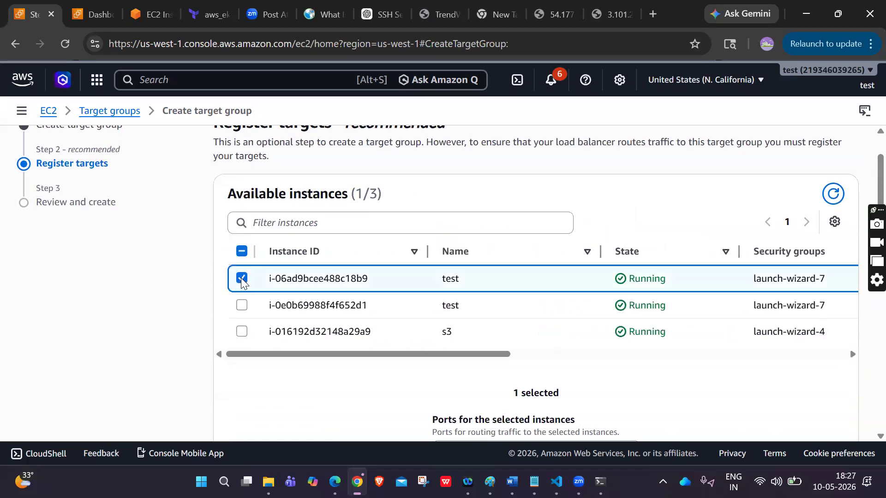
{"action": "left_click", "coordinate": [242, 306]}
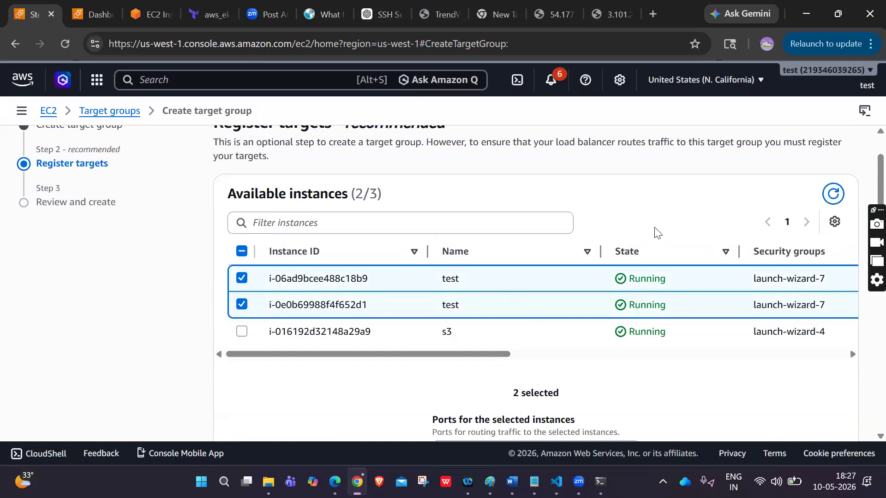
{"action": "scroll", "coordinate": [658, 233], "scroll_direction": "down", "scroll_amount": 3}
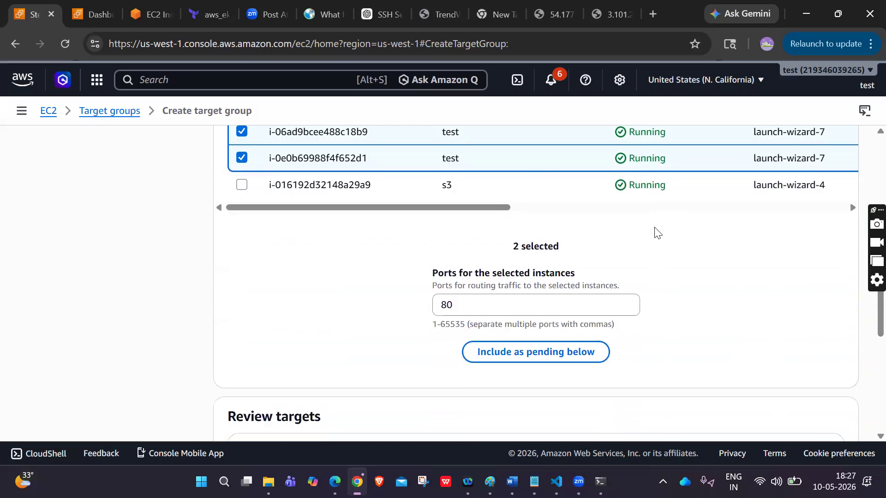
{"action": "left_click", "coordinate": [573, 355]}
{"action": "scroll", "coordinate": [573, 353], "scroll_direction": "down", "scroll_amount": 5}
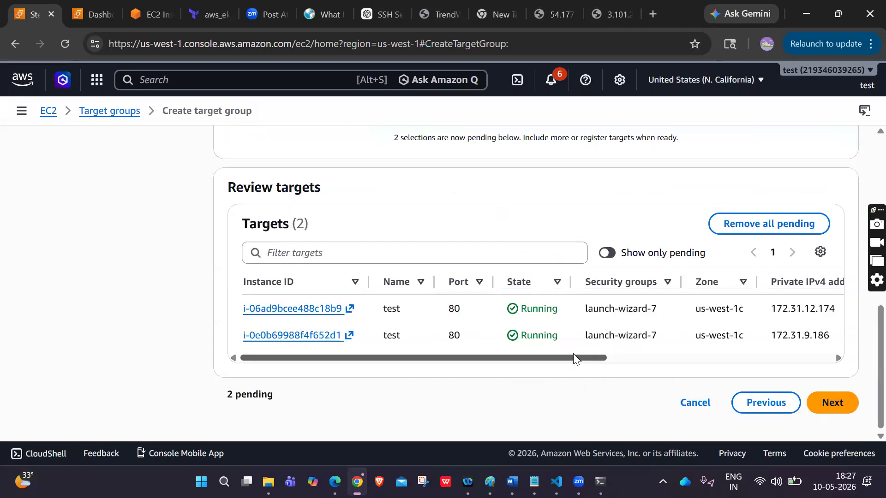
Review and create the Testing target group, and check its details and its entry among the target groups.
{"action": "left_click", "coordinate": [832, 406]}
{"action": "scroll", "coordinate": [580, 321], "scroll_direction": "down", "scroll_amount": 6}
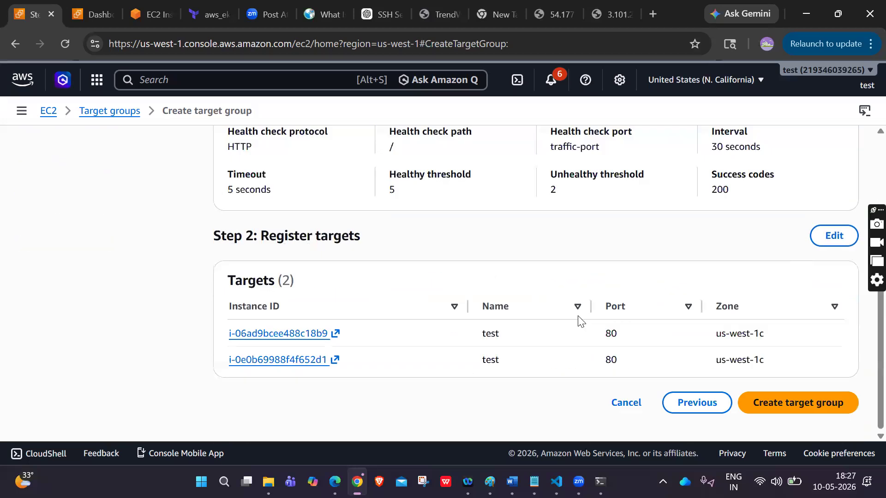
{"action": "left_click", "coordinate": [761, 405]}
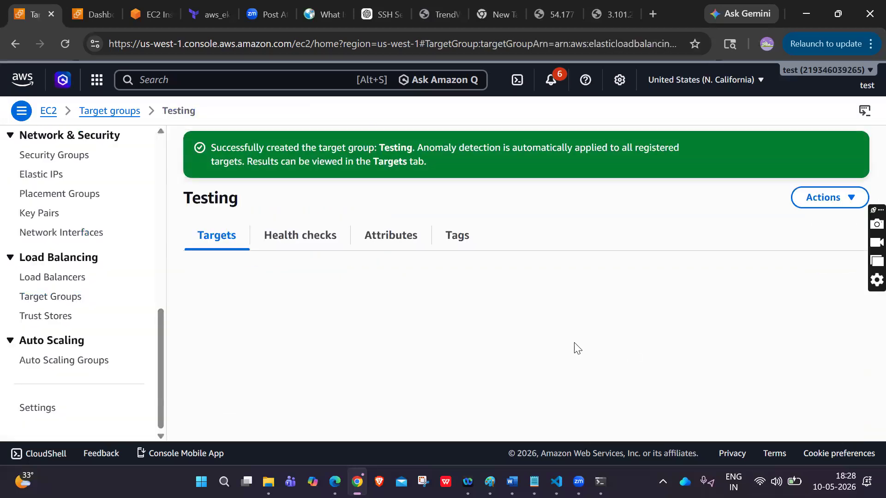
{"action": "scroll", "coordinate": [457, 327], "scroll_direction": "down", "scroll_amount": 2}
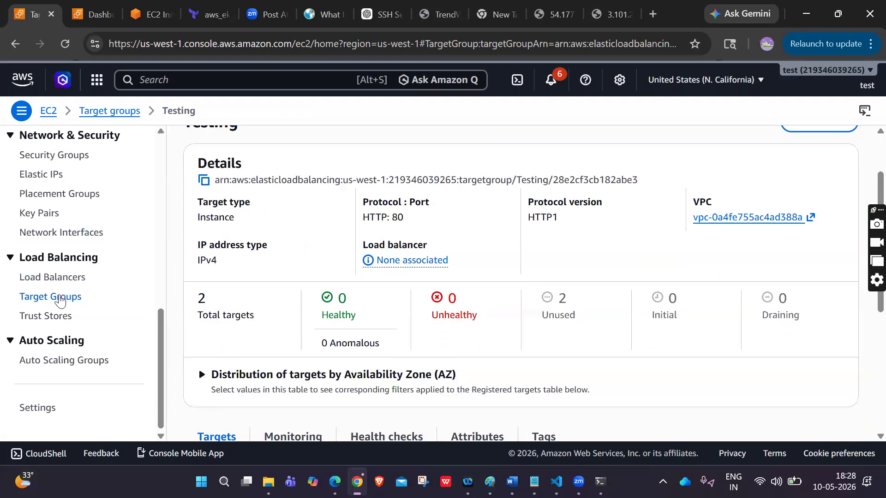
{"action": "left_click", "coordinate": [58, 298]}
{"action": "scroll", "coordinate": [504, 233], "scroll_direction": "right", "scroll_amount": 5}
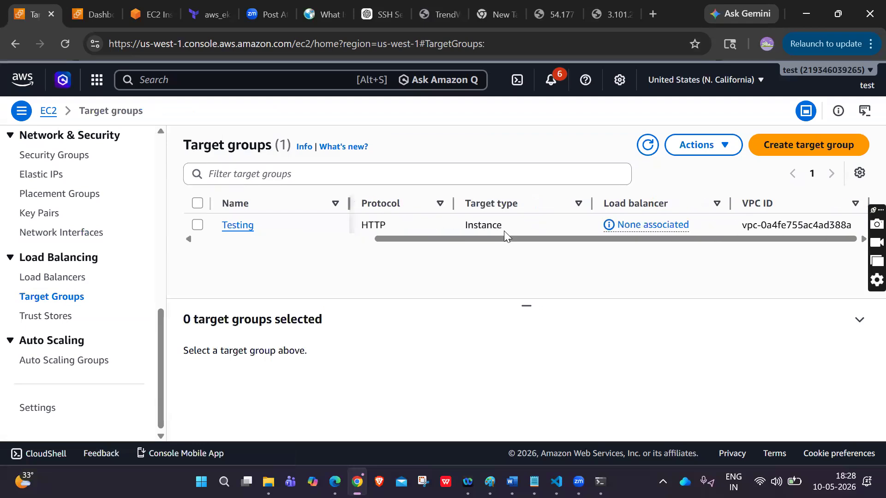
Go to the EC2 load balancers and start creating one, bringing up the comparison of load balancer types.
{"action": "left_click", "coordinate": [70, 277]}
{"action": "left_click", "coordinate": [810, 146]}
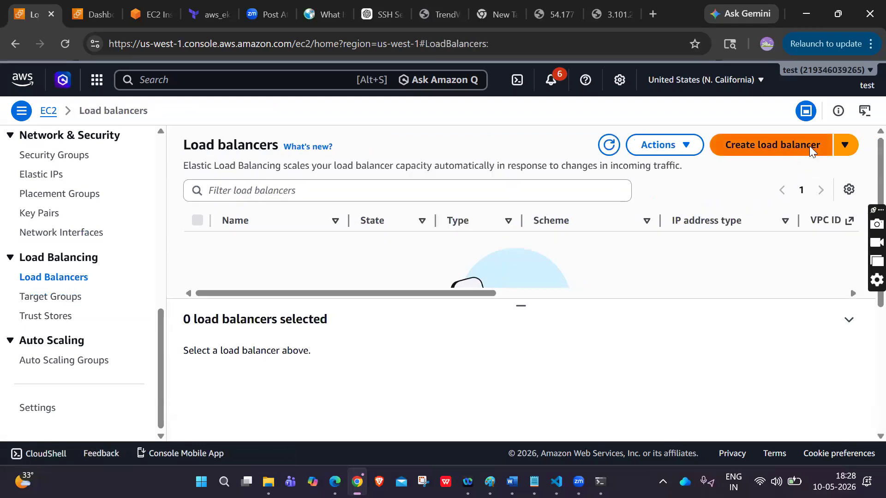
{"action": "scroll", "coordinate": [344, 268], "scroll_direction": "down", "scroll_amount": 2}
{"action": "scroll", "coordinate": [344, 267], "scroll_direction": "up", "scroll_amount": 1}
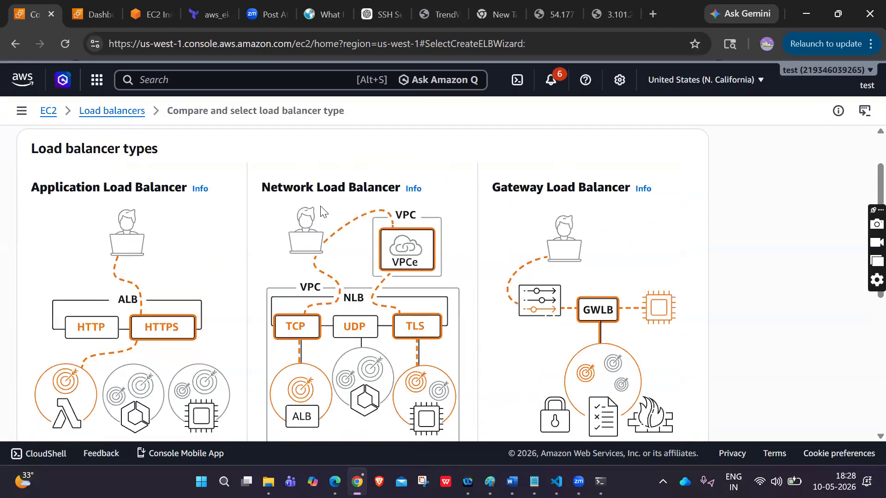
Highlight the Network Load Balancer and Gateway Load Balancer headings in the type comparison and clear the highlights.
{"action": "left_click_drag", "start_coordinate": [262, 188], "coordinate": [386, 185]}
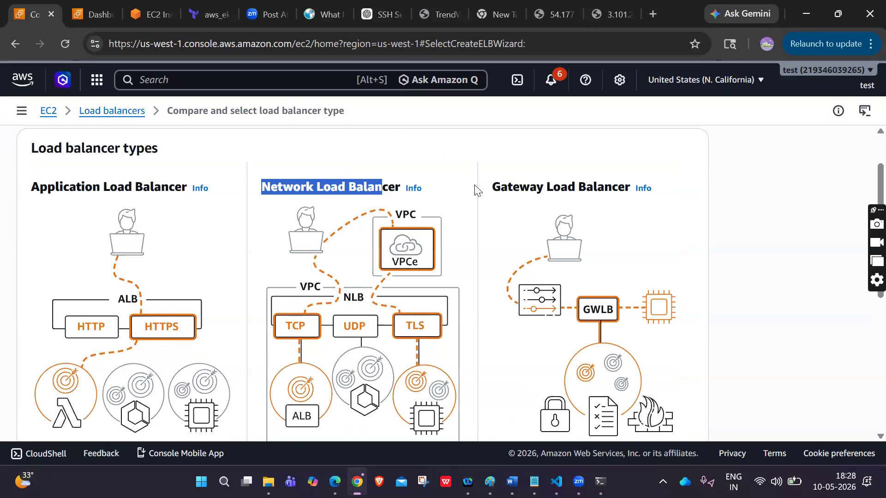
{"action": "left_click", "coordinate": [504, 201]}
{"action": "left_click_drag", "start_coordinate": [655, 189], "coordinate": [580, 190]}
{"action": "left_click", "coordinate": [582, 194]}
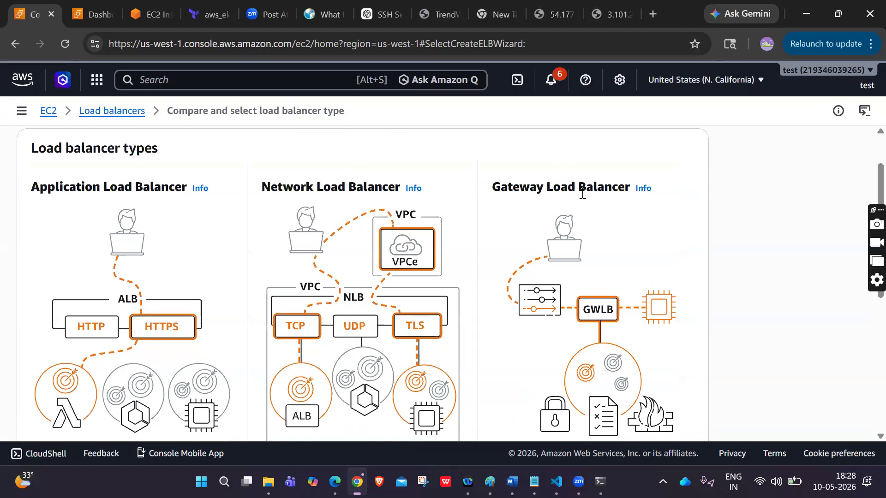
{"action": "left_click_drag", "start_coordinate": [259, 190], "coordinate": [680, 192]}
{"action": "left_click", "coordinate": [757, 220]}
Highlight the Application Load Balancer heading and start creating a load balancer of that type.
{"action": "left_click_drag", "start_coordinate": [24, 188], "coordinate": [184, 186]}
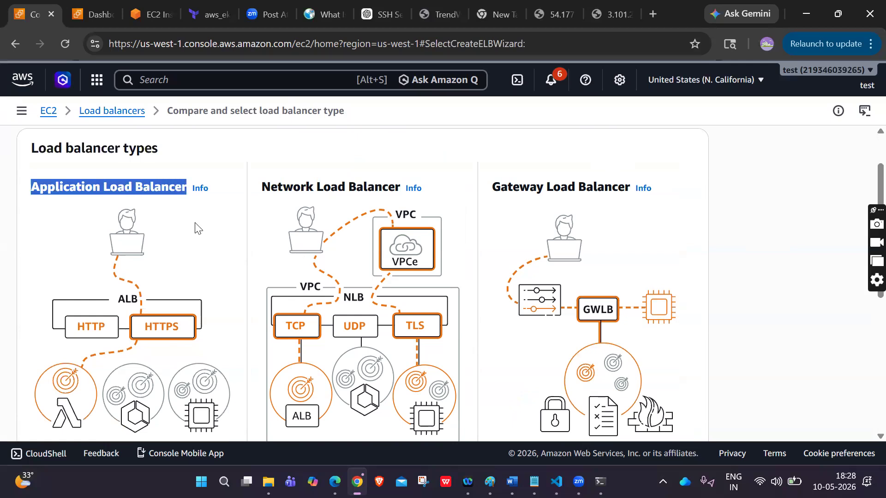
{"action": "left_click", "coordinate": [72, 193]}
{"action": "left_click_drag", "start_coordinate": [33, 184], "coordinate": [182, 186]}
{"action": "scroll", "coordinate": [196, 228], "scroll_direction": "down", "scroll_amount": 6}
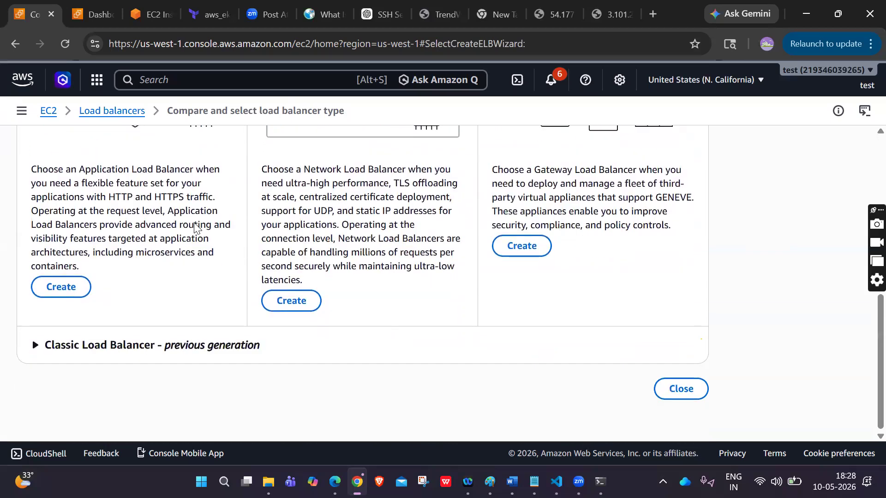
{"action": "left_click", "coordinate": [59, 287]}
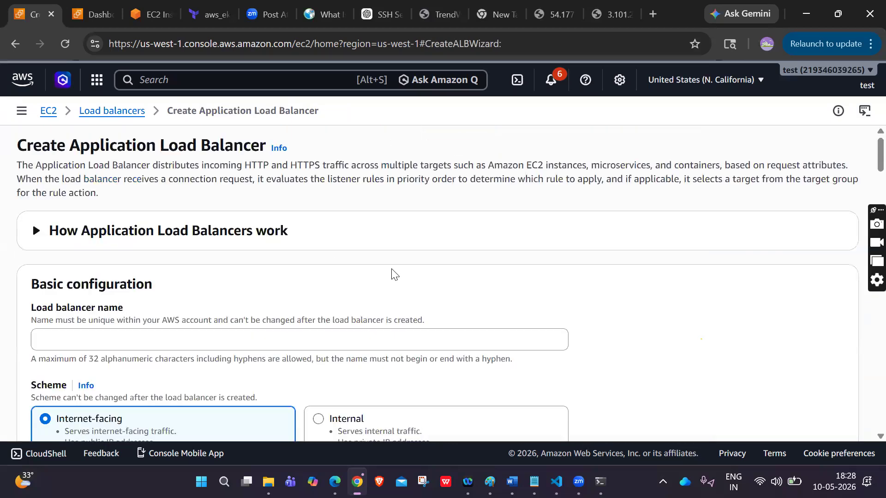
Name the load balancer testing, try the Internal scheme, and set the scheme back to Internet-facing.
{"action": "scroll", "coordinate": [391, 275], "scroll_direction": "down", "scroll_amount": 2}
{"action": "left_click", "coordinate": [282, 250]}
{"action": "type", "text": "testing"}
{"action": "scroll", "coordinate": [282, 250], "scroll_direction": "down", "scroll_amount": 1}
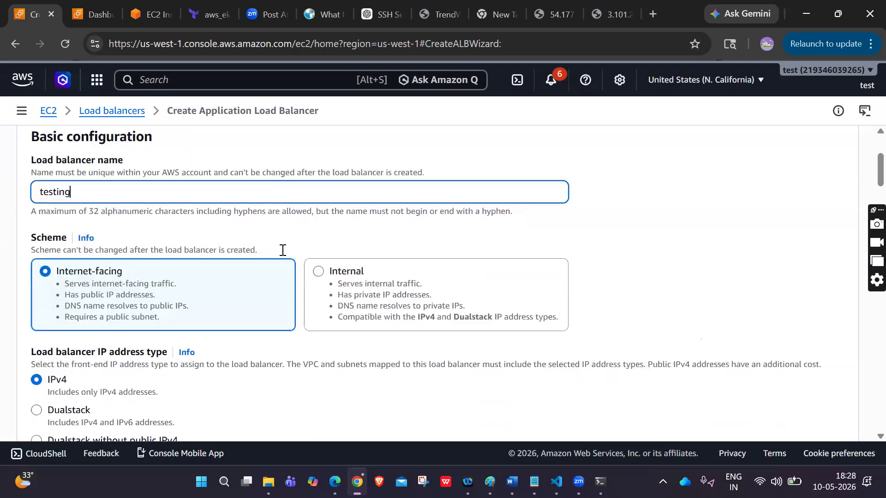
{"action": "scroll", "coordinate": [282, 249], "scroll_direction": "down", "scroll_amount": 1}
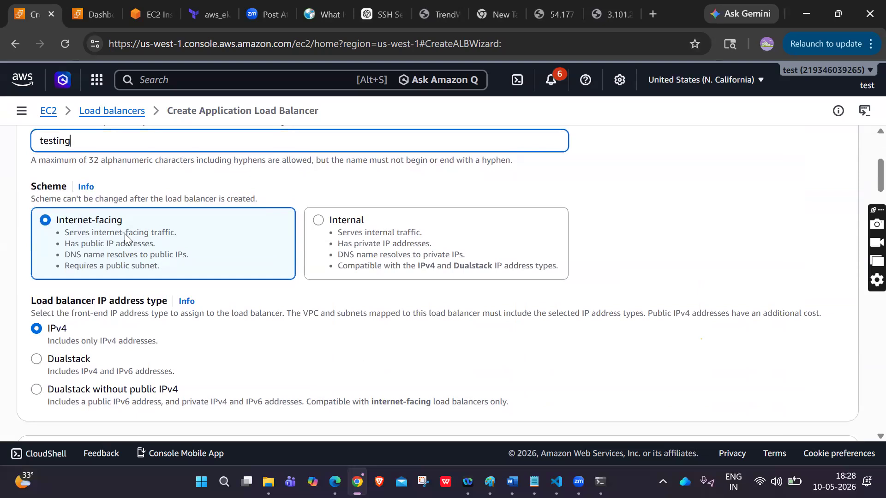
{"action": "left_click", "coordinate": [373, 226]}
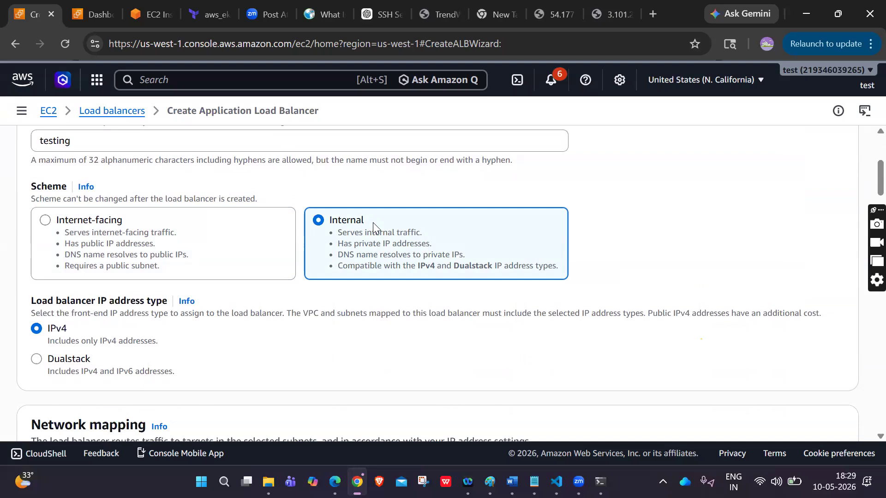
{"action": "left_click", "coordinate": [153, 237]}
Map the load balancer to the us-west-1a and us-west-1c Availability Zones in the default VPC.
{"action": "scroll", "coordinate": [153, 236], "scroll_direction": "down", "scroll_amount": 3}
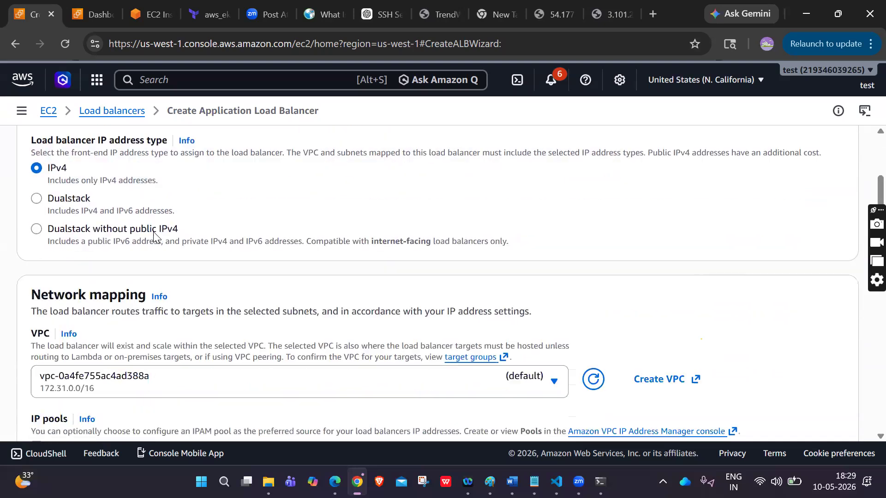
{"action": "scroll", "coordinate": [153, 234], "scroll_direction": "down", "scroll_amount": 2}
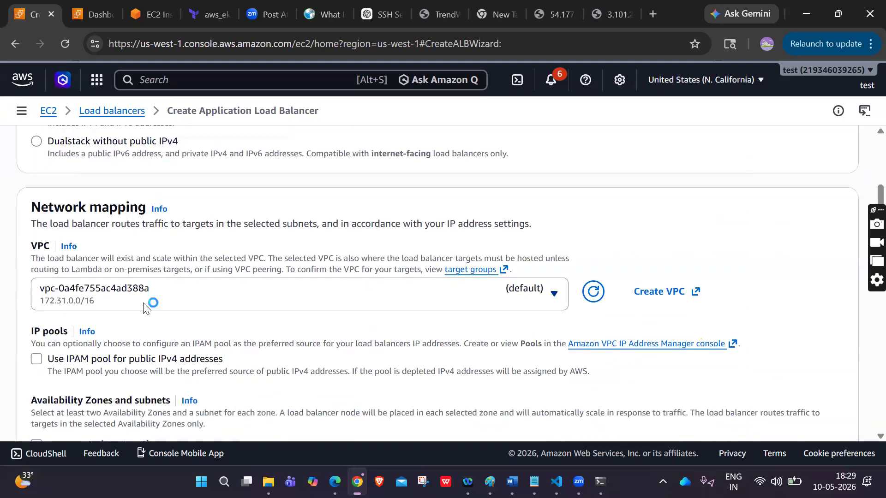
{"action": "scroll", "coordinate": [144, 305], "scroll_direction": "down", "scroll_amount": 5}
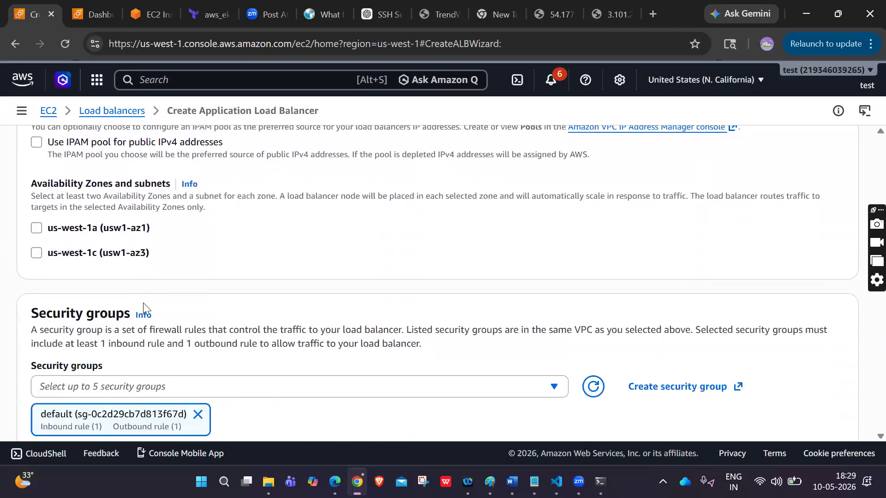
{"action": "left_click", "coordinate": [37, 231]}
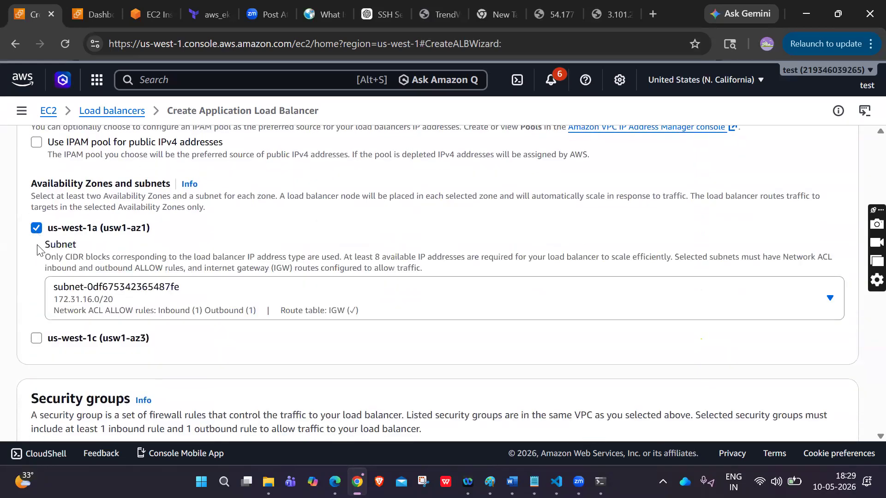
{"action": "left_click", "coordinate": [37, 338]}
Look through the available security groups and close the list, keeping only the default group selected.
{"action": "scroll", "coordinate": [35, 337], "scroll_direction": "down", "scroll_amount": 5}
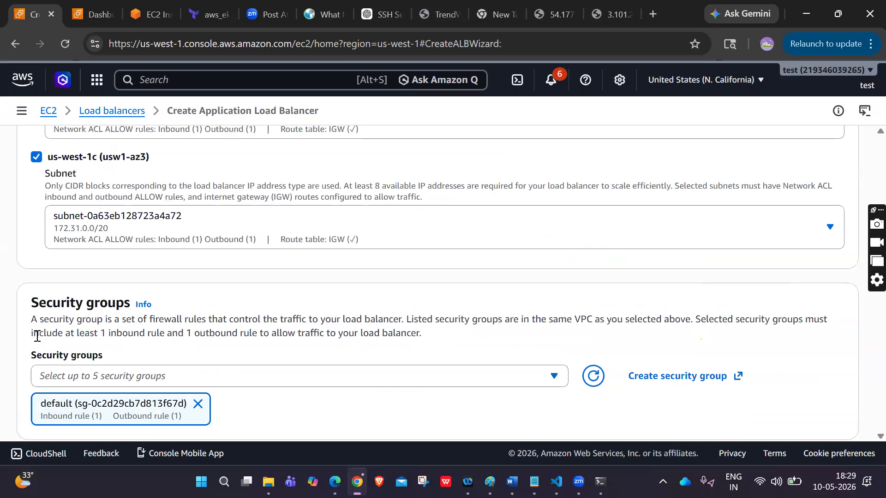
{"action": "scroll", "coordinate": [196, 346], "scroll_direction": "down", "scroll_amount": 3}
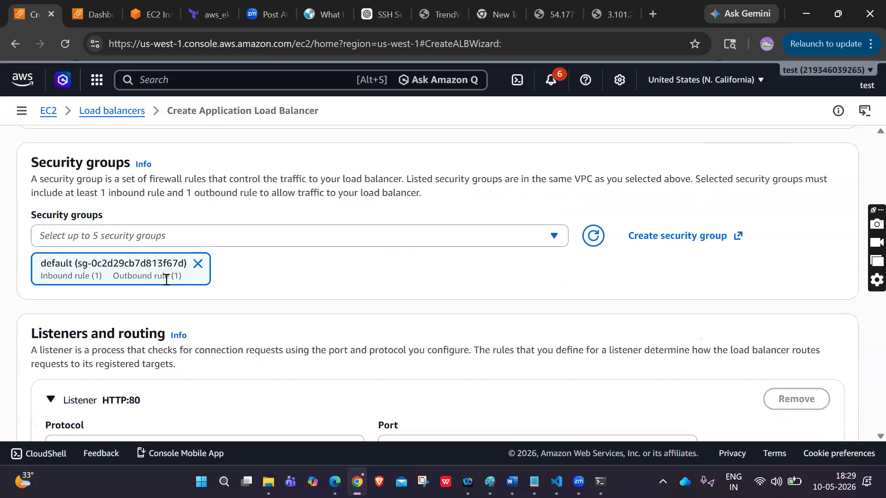
{"action": "left_click", "coordinate": [555, 236]}
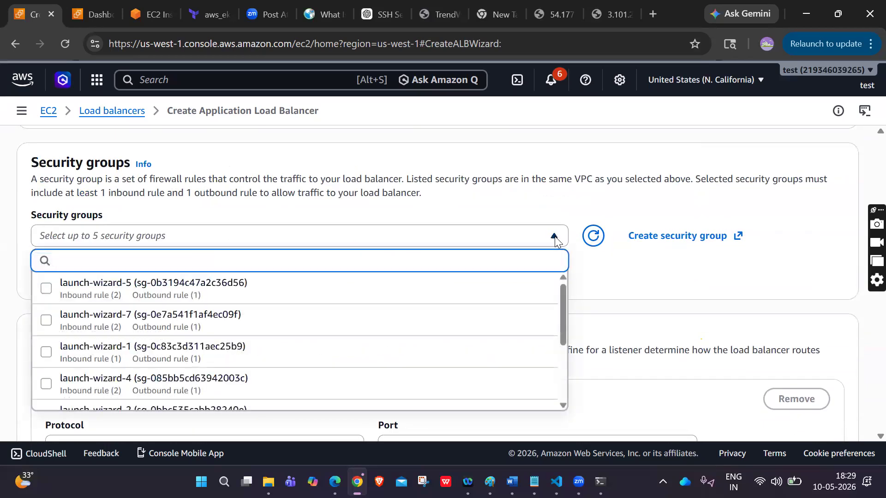
{"action": "left_click", "coordinate": [674, 194]}
Set the default action of the HTTP:80 listener to forward traffic to the Testing target group.
{"action": "scroll", "coordinate": [440, 284], "scroll_direction": "down", "scroll_amount": 2}
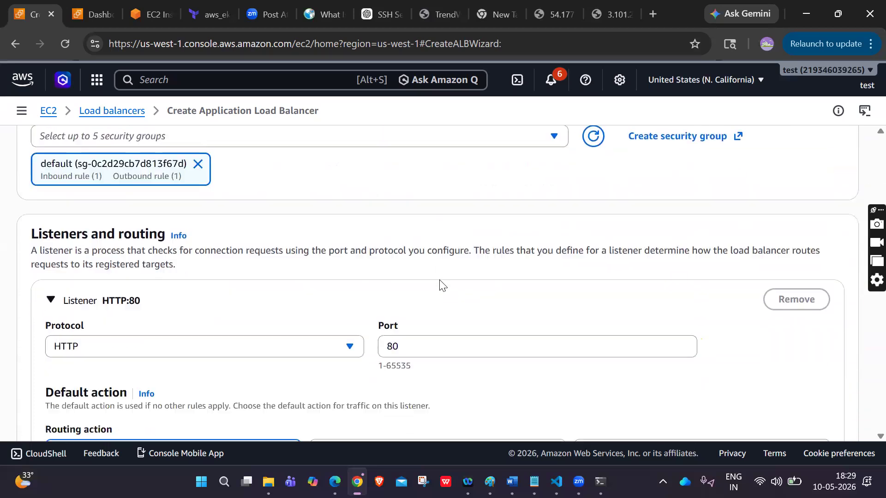
{"action": "scroll", "coordinate": [183, 310], "scroll_direction": "down", "scroll_amount": 2}
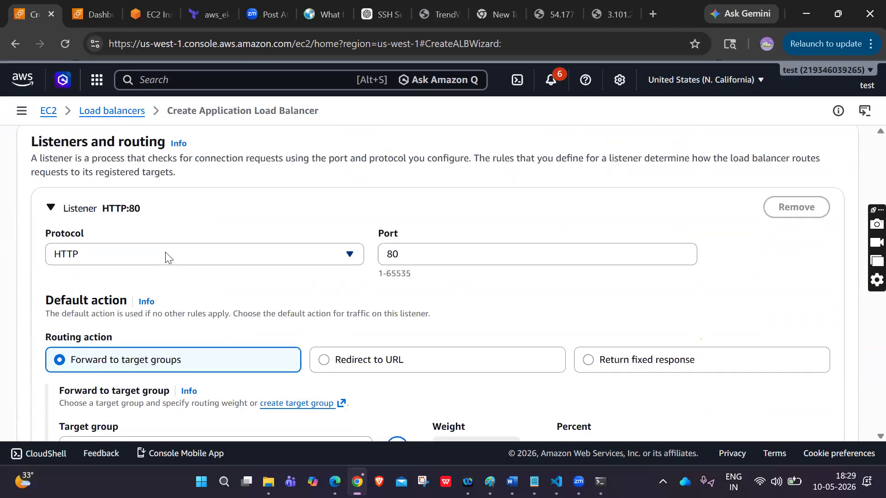
{"action": "scroll", "coordinate": [339, 291], "scroll_direction": "down", "scroll_amount": 3}
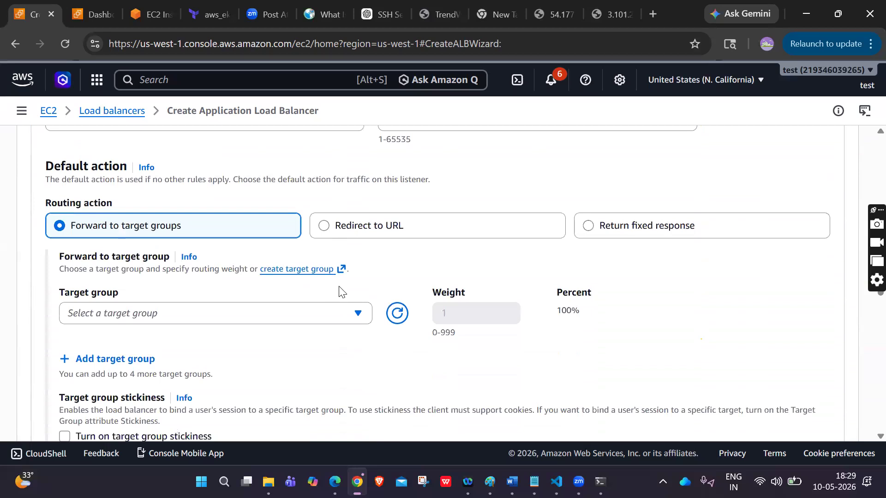
{"action": "scroll", "coordinate": [339, 292], "scroll_direction": "down", "scroll_amount": 1}
{"action": "left_click", "coordinate": [322, 263]}
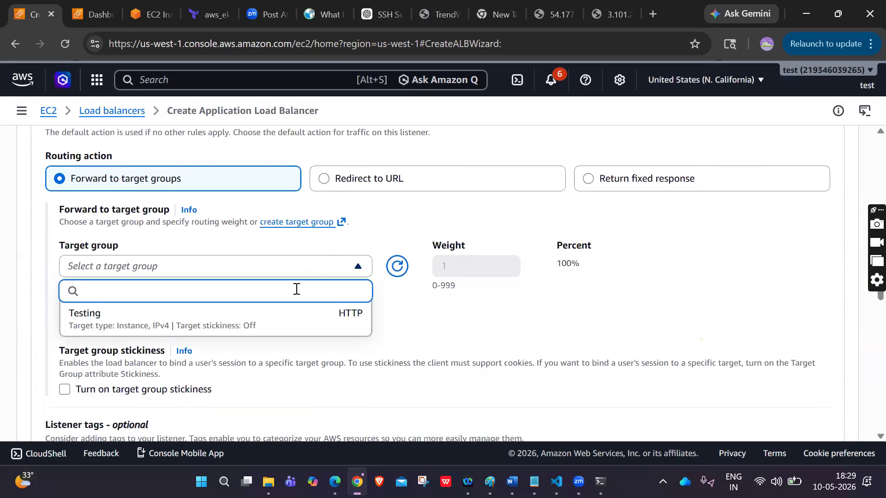
{"action": "left_click", "coordinate": [271, 322]}
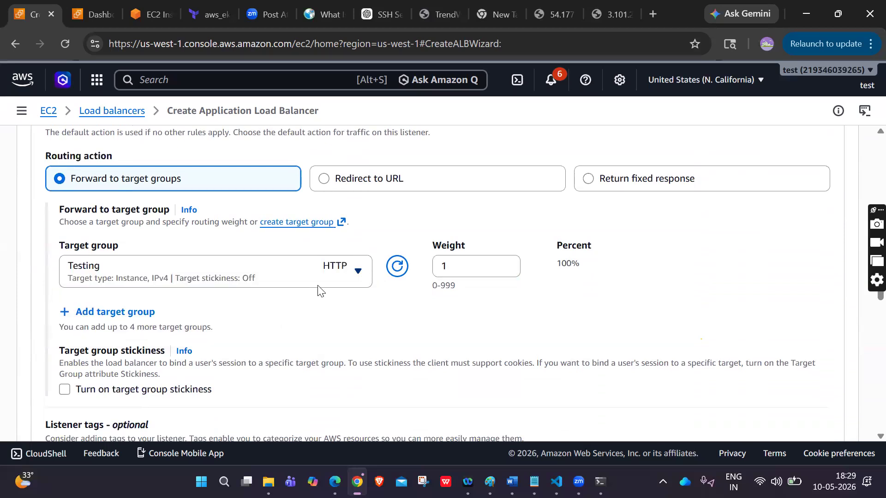
Skip the optional service integrations and create the load balancer.
{"action": "scroll", "coordinate": [317, 290], "scroll_direction": "down", "scroll_amount": 15}
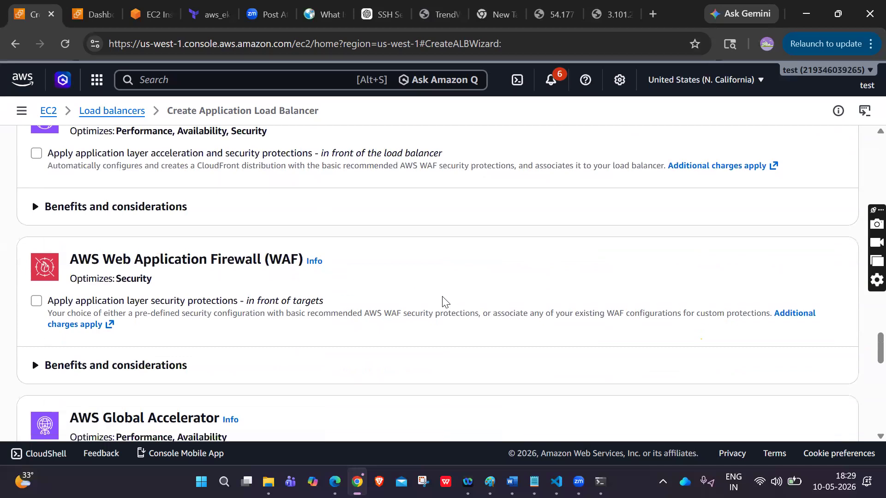
{"action": "scroll", "coordinate": [442, 296], "scroll_direction": "down", "scroll_amount": 10}
{"action": "left_click", "coordinate": [808, 406]}
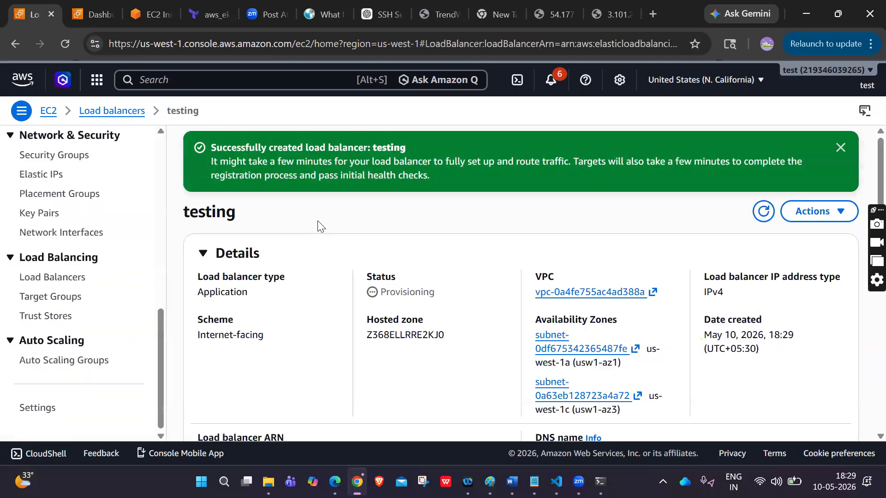
Highlight the new load balancer's status in its details and clear the highlight.
{"action": "scroll", "coordinate": [317, 221], "scroll_direction": "down", "scroll_amount": 1}
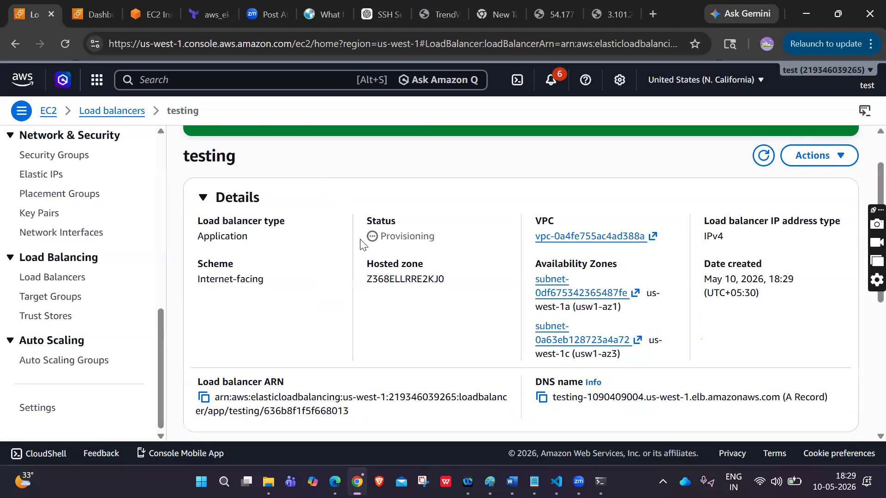
{"action": "left_click_drag", "start_coordinate": [380, 237], "coordinate": [439, 247]}
{"action": "left_click", "coordinate": [439, 248]}
Examine the listeners and rules of the load balancer, highlighting the HTTP:80 listener and viewing all its columns.
{"action": "scroll", "coordinate": [441, 247], "scroll_direction": "down", "scroll_amount": 6}
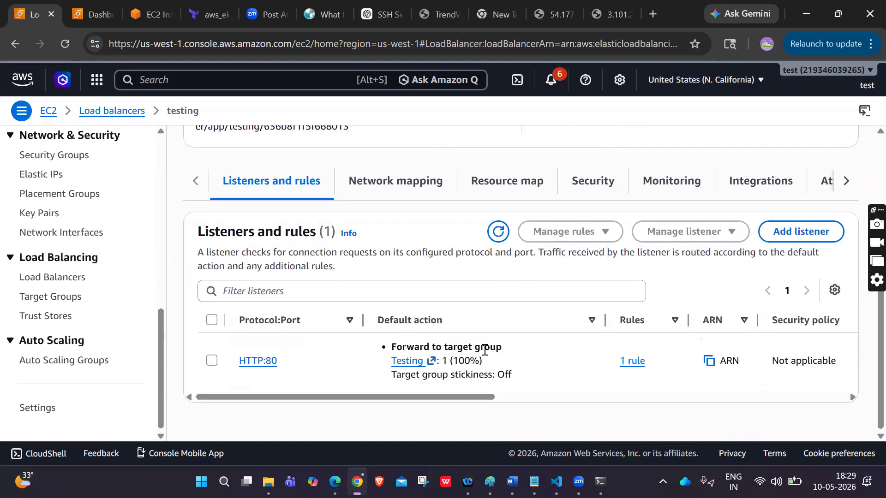
{"action": "left_click_drag", "start_coordinate": [293, 367], "coordinate": [237, 362]}
{"action": "left_click", "coordinate": [325, 364]}
{"action": "left_click_drag", "start_coordinate": [298, 367], "coordinate": [242, 360]}
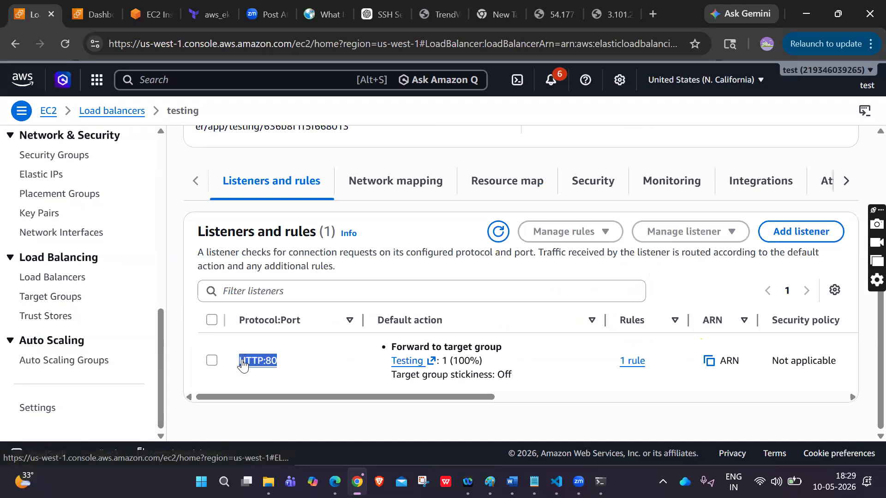
{"action": "left_click", "coordinate": [297, 369]}
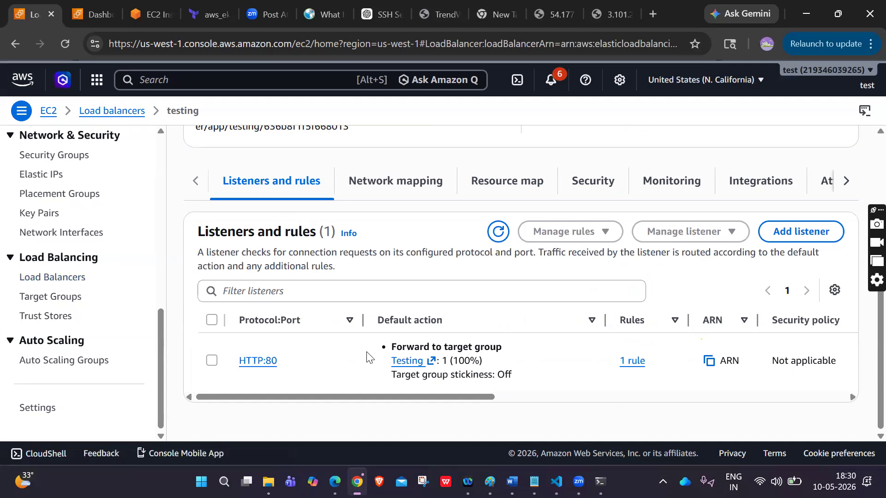
{"action": "scroll", "coordinate": [367, 357], "scroll_direction": "right", "scroll_amount": 10}
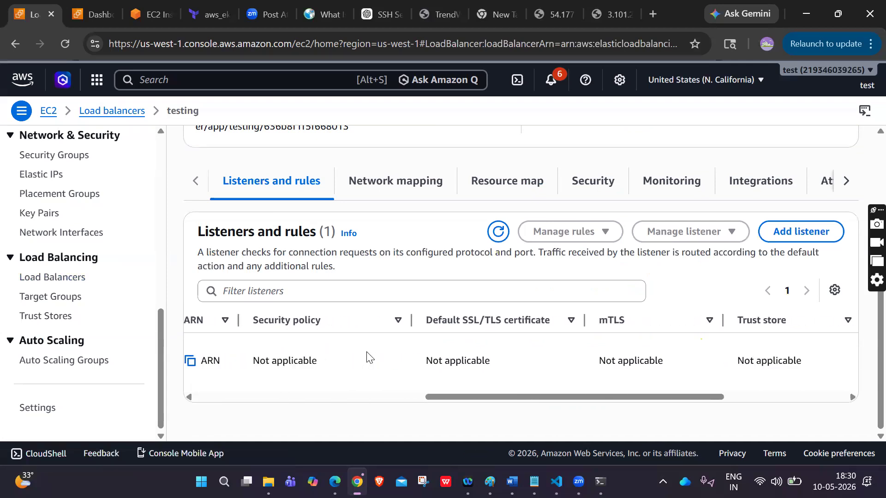
{"action": "scroll", "coordinate": [368, 357], "scroll_direction": "left", "scroll_amount": 10}
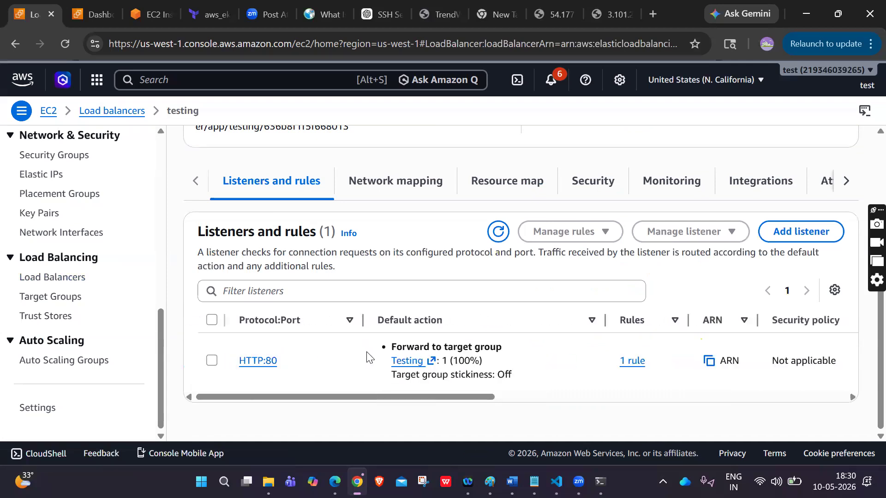
Go to the list of load balancers and reopen the details of the testing load balancer.
{"action": "scroll", "coordinate": [367, 357], "scroll_direction": "up", "scroll_amount": 5}
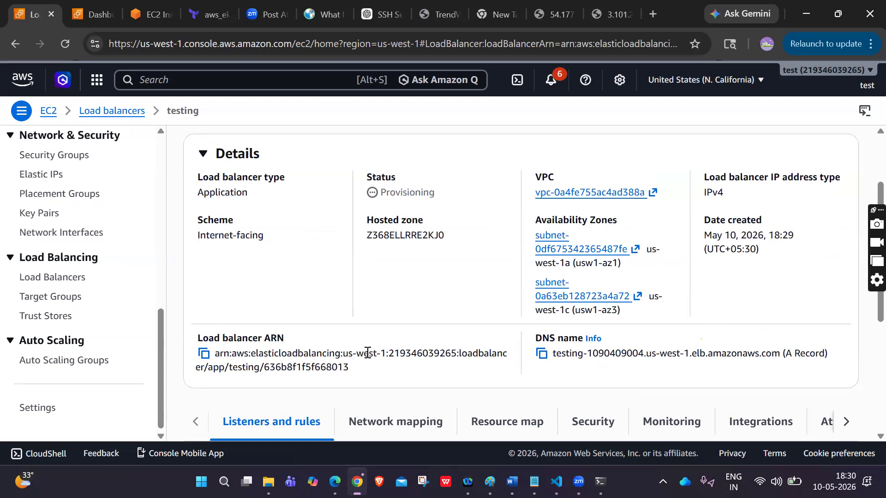
{"action": "left_click", "coordinate": [55, 278]}
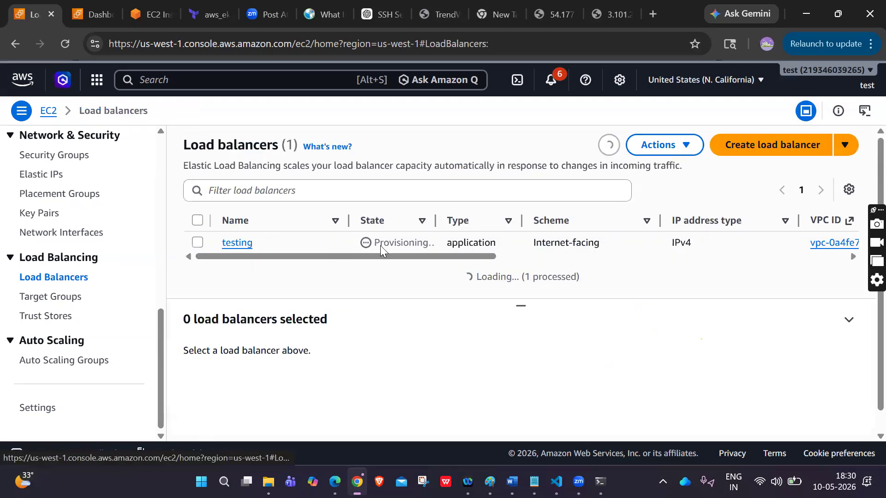
{"action": "left_click", "coordinate": [241, 249]}
{"action": "scroll", "coordinate": [530, 295], "scroll_direction": "down", "scroll_amount": 2}
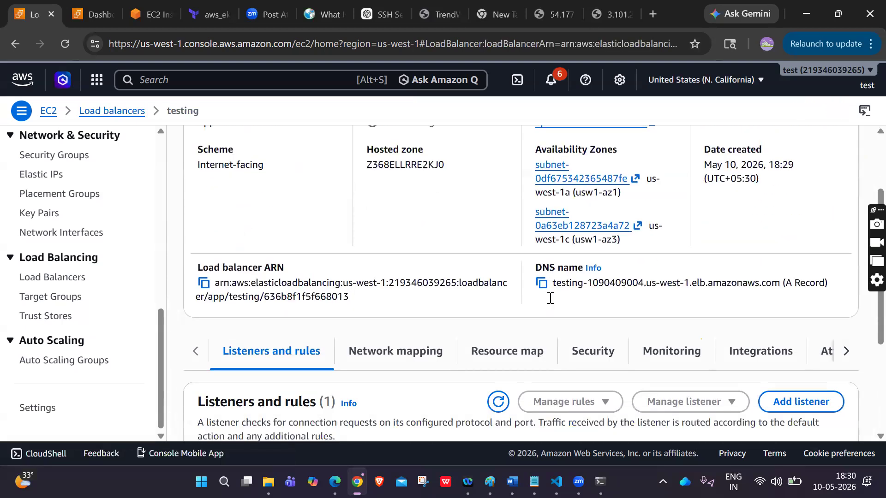
{"action": "scroll", "coordinate": [451, 347], "scroll_direction": "up", "scroll_amount": 1}
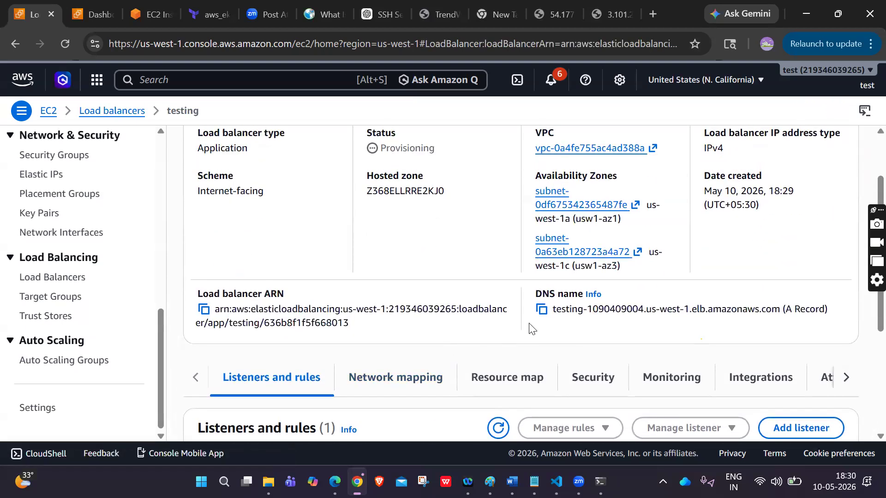
Copy the load balancer's DNS name, try to open it in a new browser tab, and dismiss the secure-connection dialog.
{"action": "left_click", "coordinate": [544, 311]}
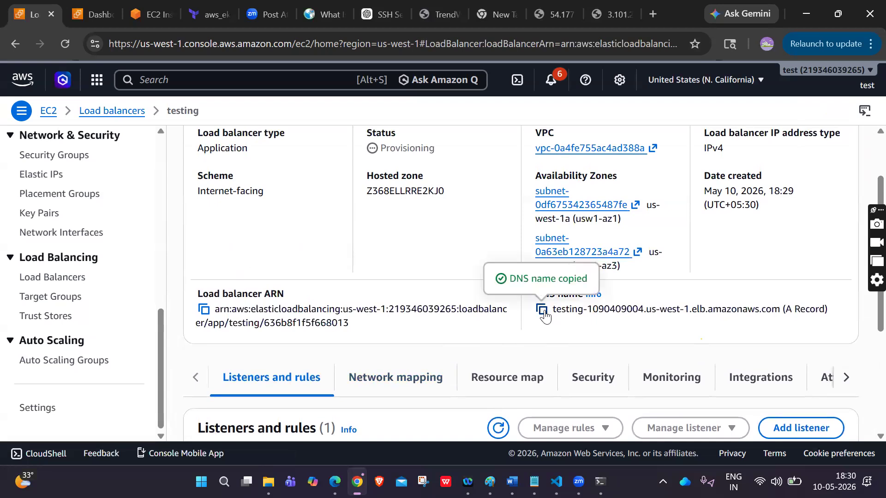
{"action": "left_click", "coordinate": [651, 19]}
{"action": "key", "text": "ctrl+v"}
{"action": "key", "text": "Return"}
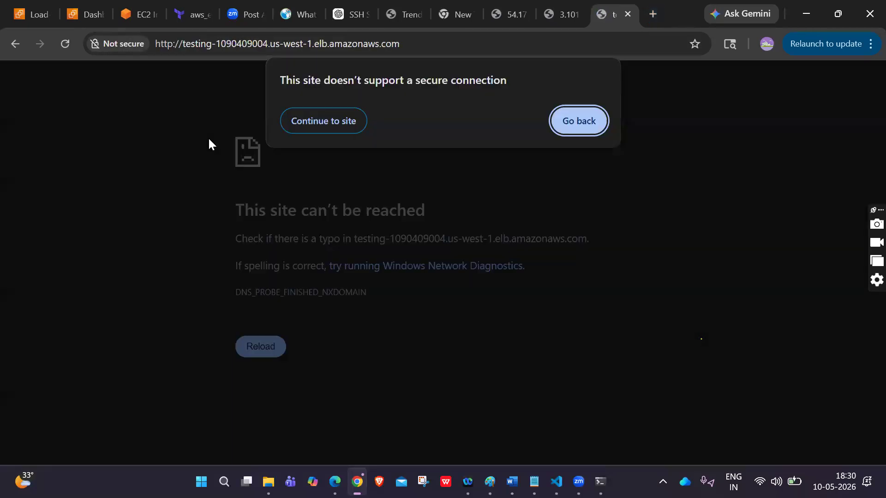
{"action": "left_click", "coordinate": [569, 119]}
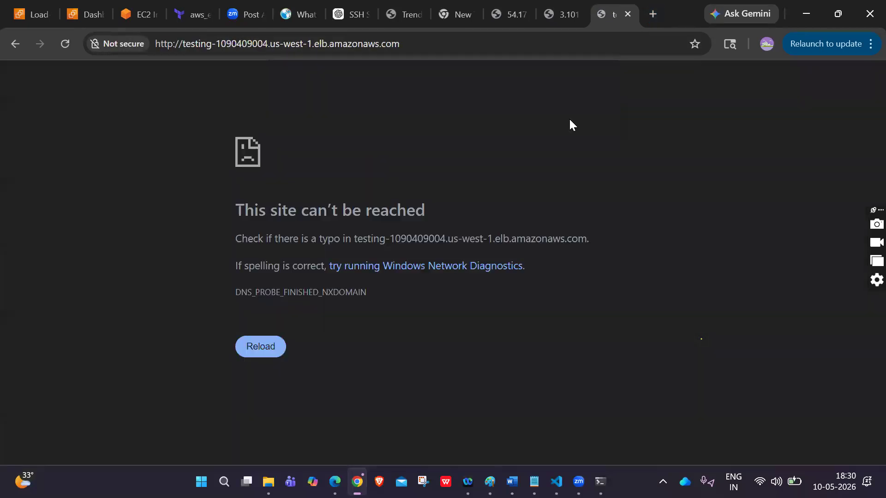
Return to the browser tab with the testing load balancer and check its status in the details.
{"action": "left_click", "coordinate": [141, 21]}
{"action": "left_click", "coordinate": [87, 18]}
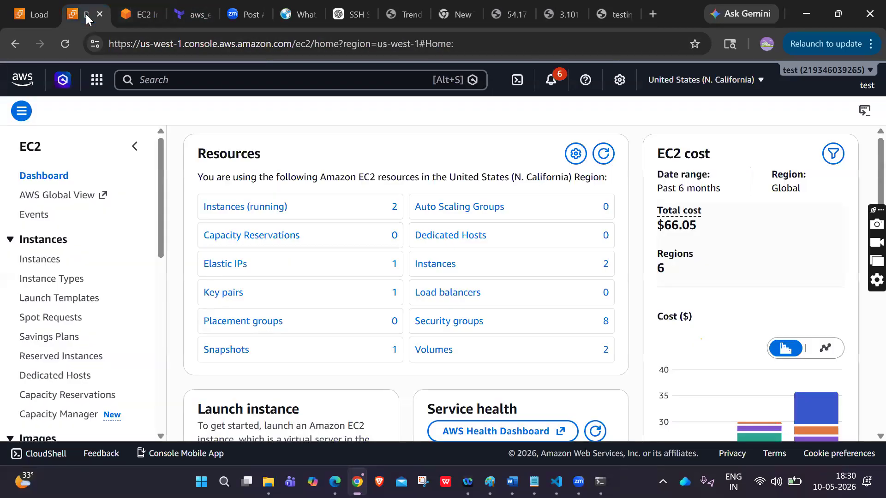
{"action": "left_click", "coordinate": [138, 15]}
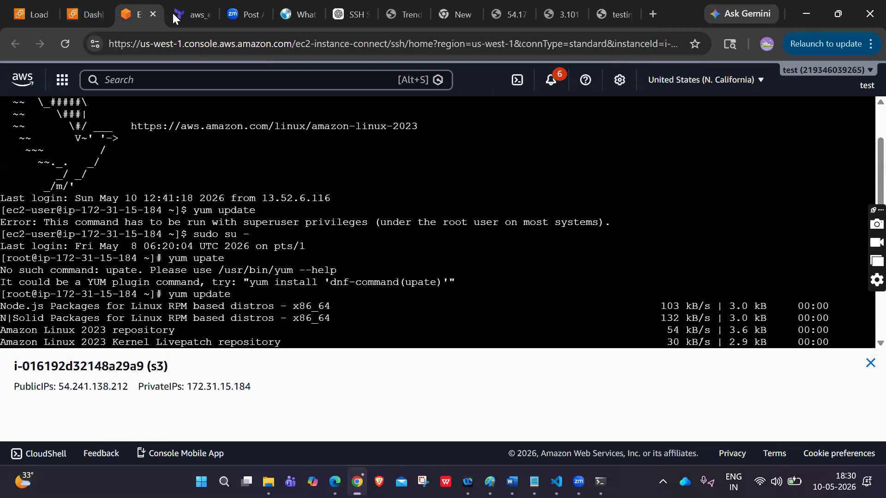
{"action": "left_click", "coordinate": [190, 18]}
{"action": "left_click", "coordinate": [238, 15]}
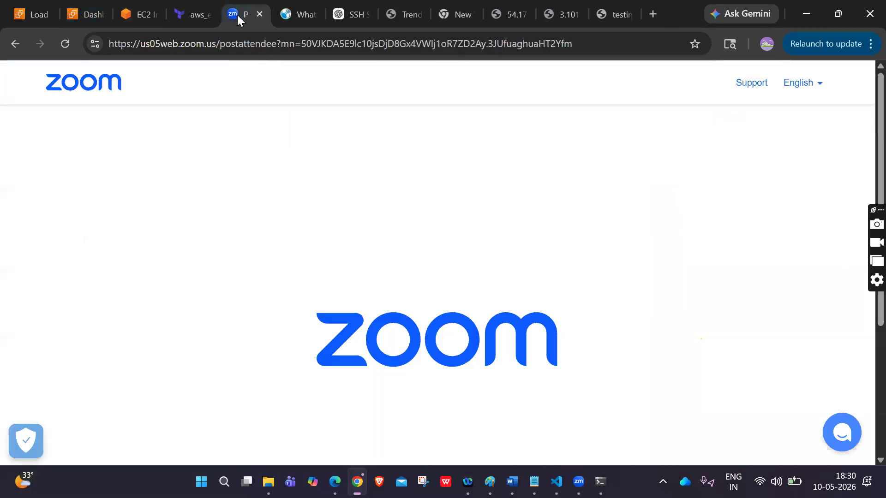
{"action": "left_click", "coordinate": [90, 16]}
{"action": "left_click", "coordinate": [34, 15]}
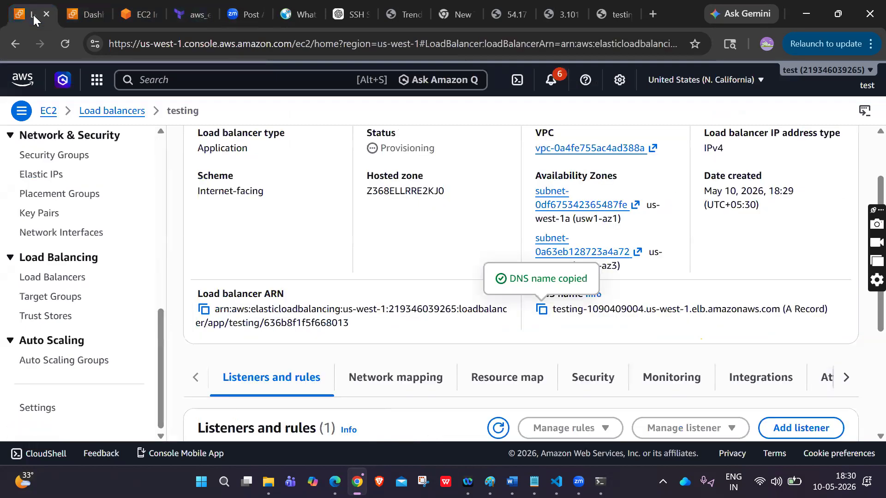
{"action": "scroll", "coordinate": [313, 245], "scroll_direction": "up", "scroll_amount": 2}
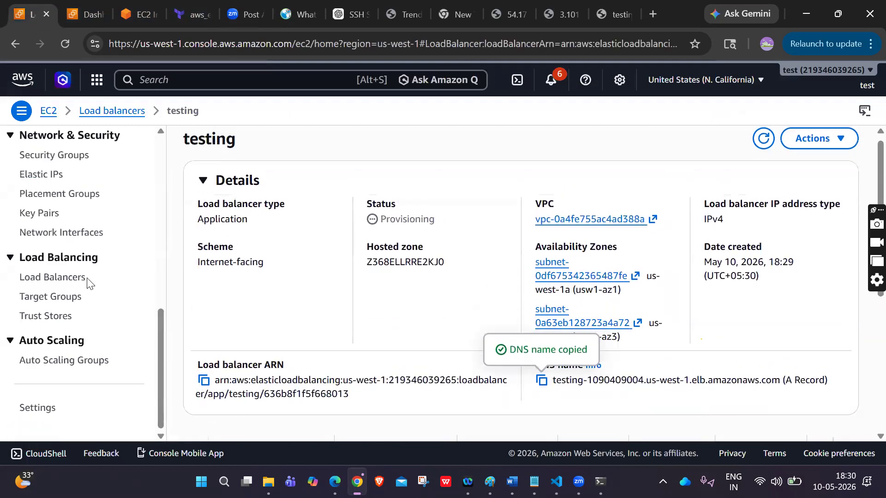
Go to the load balancer list and check the web pages served at 54.177.70.207 and 3.101.23.171.
{"action": "left_click", "coordinate": [63, 283]}
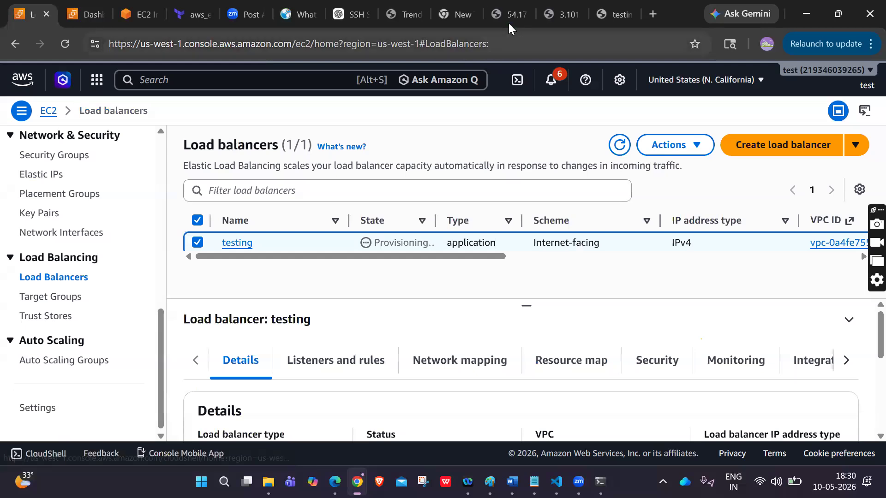
{"action": "left_click", "coordinate": [508, 22]}
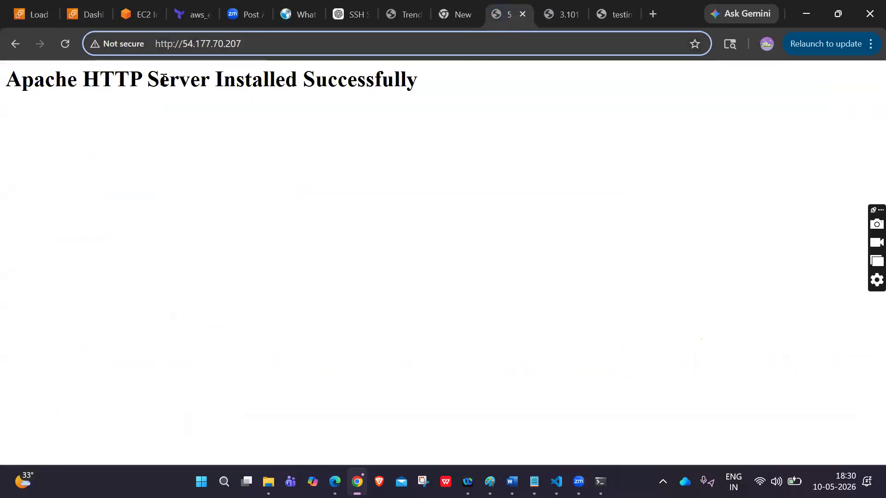
{"action": "left_click", "coordinate": [550, 20]}
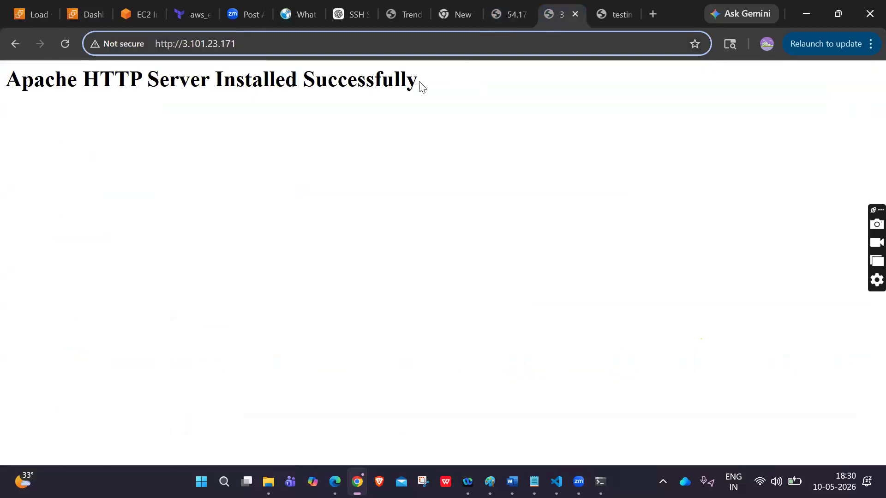
{"action": "left_click", "coordinate": [385, 78]}
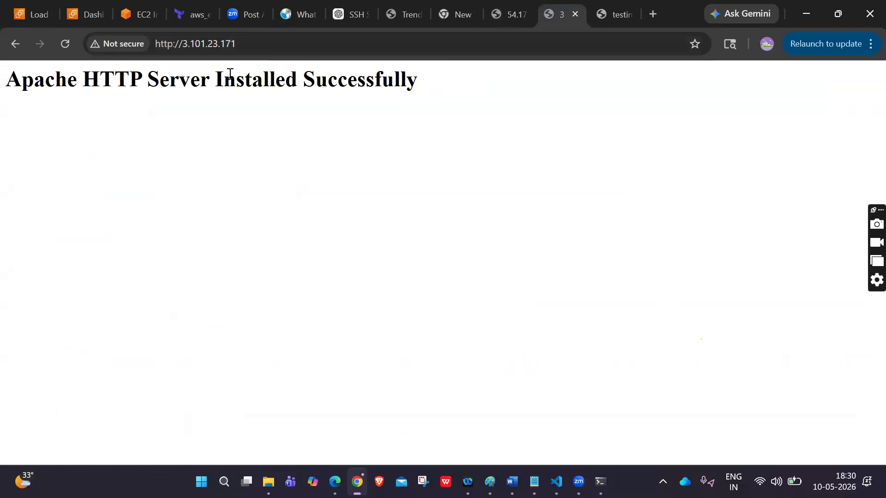
Return to the browser tab with the load balancer list and refresh it to check the state of testing.
{"action": "left_click", "coordinate": [34, 8]}
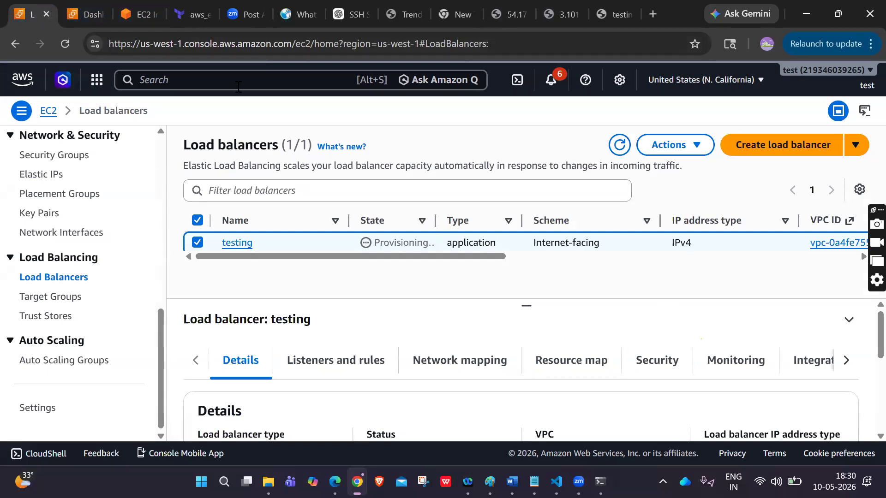
{"action": "left_click", "coordinate": [90, 14]}
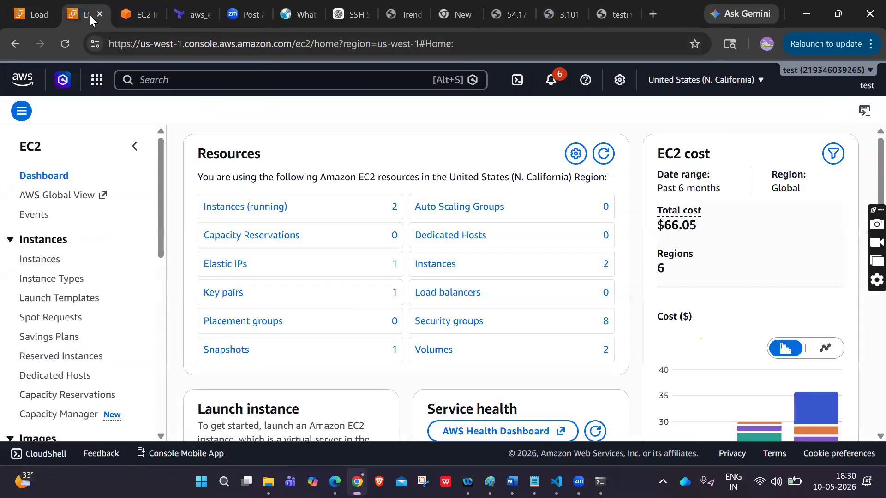
{"action": "left_click", "coordinate": [140, 18]}
{"action": "left_click", "coordinate": [186, 15]}
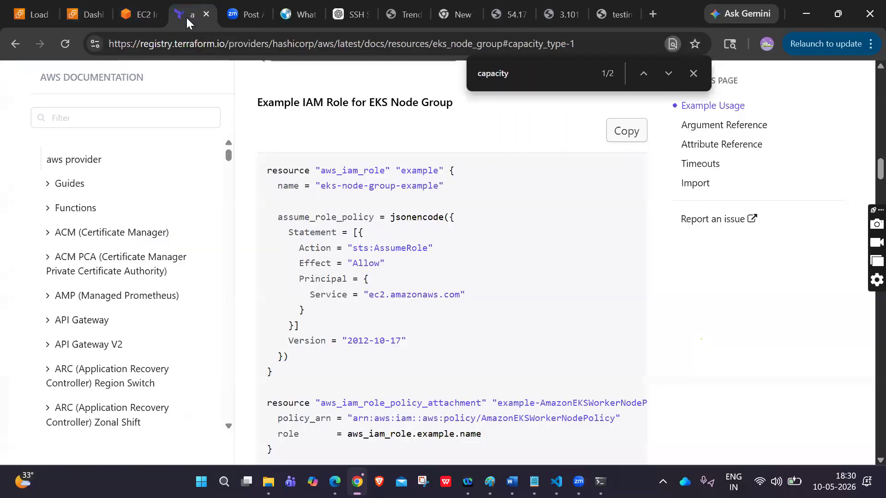
{"action": "left_click", "coordinate": [21, 15]}
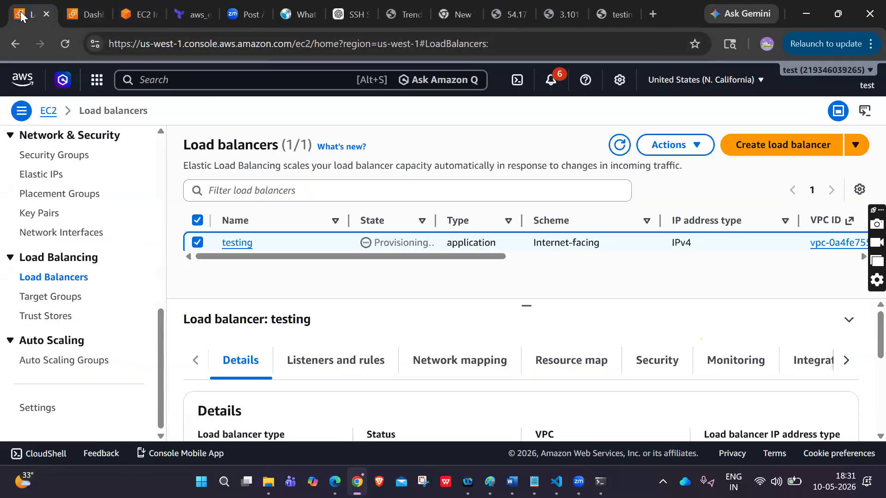
{"action": "left_click", "coordinate": [618, 147]}
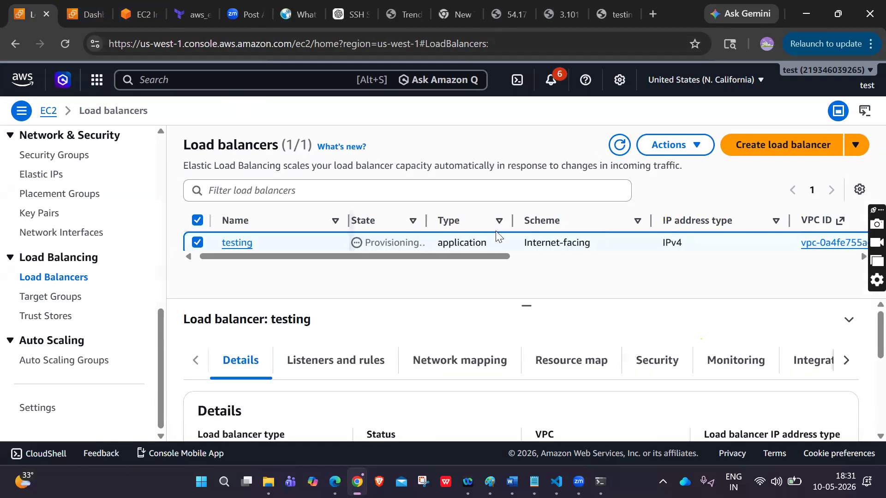
Open the EC2 instances list, and recheck the page served at 54.177.70.207, highlighting its IP address and heading.
{"action": "scroll", "coordinate": [103, 185], "scroll_direction": "up", "scroll_amount": 6}
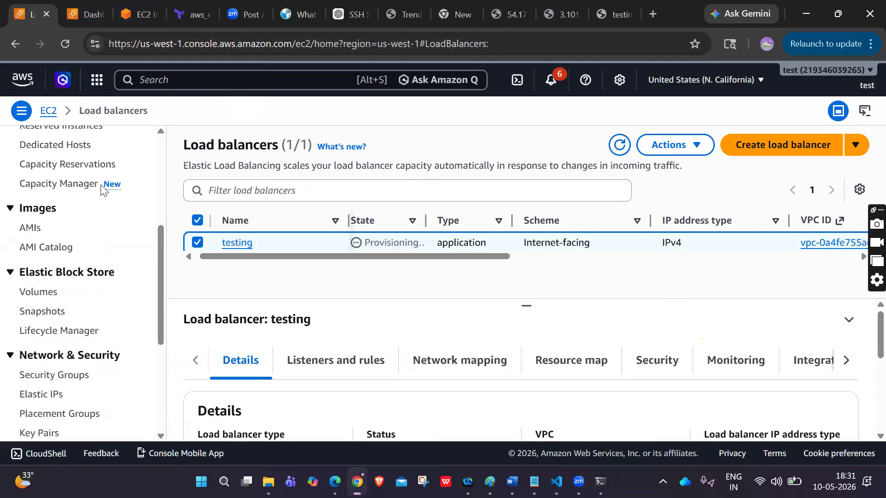
{"action": "scroll", "coordinate": [102, 186], "scroll_direction": "up", "scroll_amount": 3}
{"action": "left_click", "coordinate": [44, 261]}
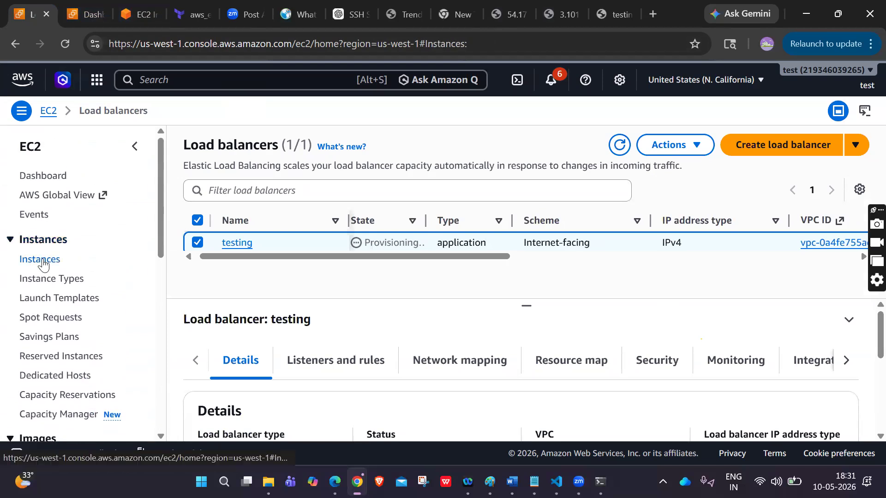
{"action": "left_click", "coordinate": [503, 18]}
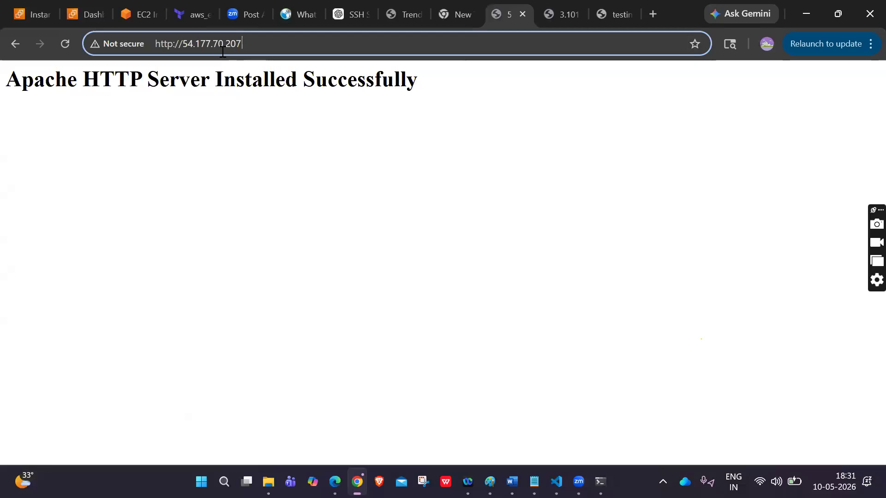
{"action": "left_click_drag", "start_coordinate": [184, 44], "coordinate": [243, 42]}
{"action": "left_click", "coordinate": [244, 42]}
{"action": "double_click", "coordinate": [420, 87]}
{"action": "left_click", "coordinate": [420, 87]}
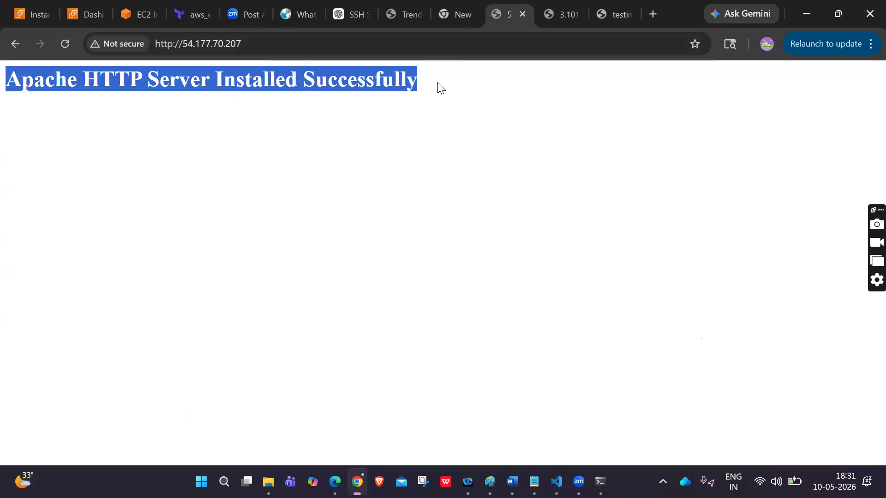
{"action": "left_click", "coordinate": [440, 88]}
Recheck the second instance's web page and its address, 3.101.23.171.
{"action": "left_click", "coordinate": [539, 16]}
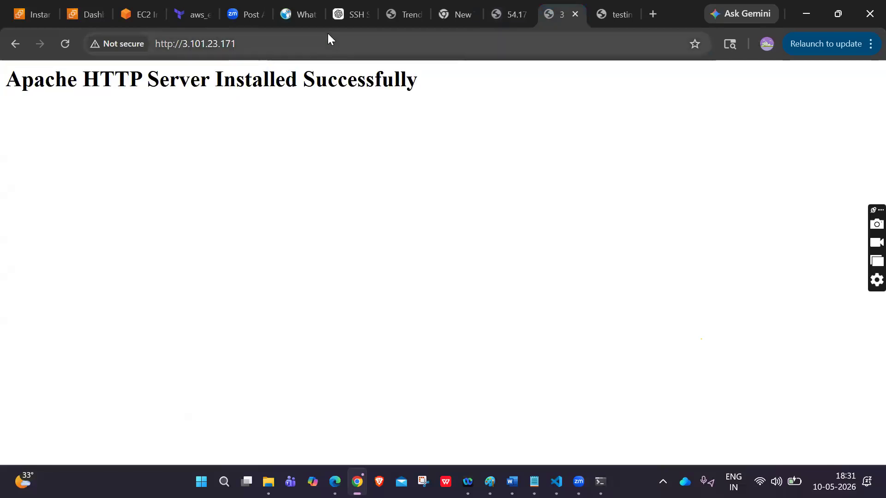
{"action": "left_click", "coordinate": [302, 38]}
{"action": "left_click", "coordinate": [212, 38]}
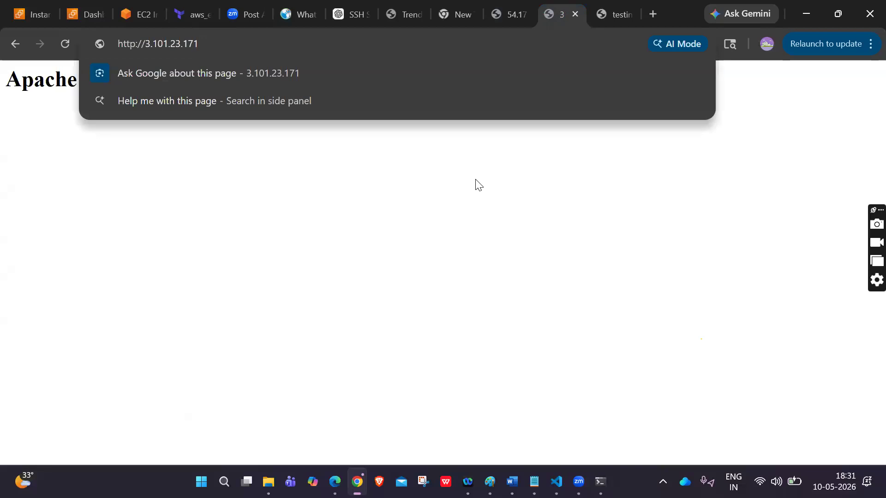
{"action": "left_click", "coordinate": [429, 79]}
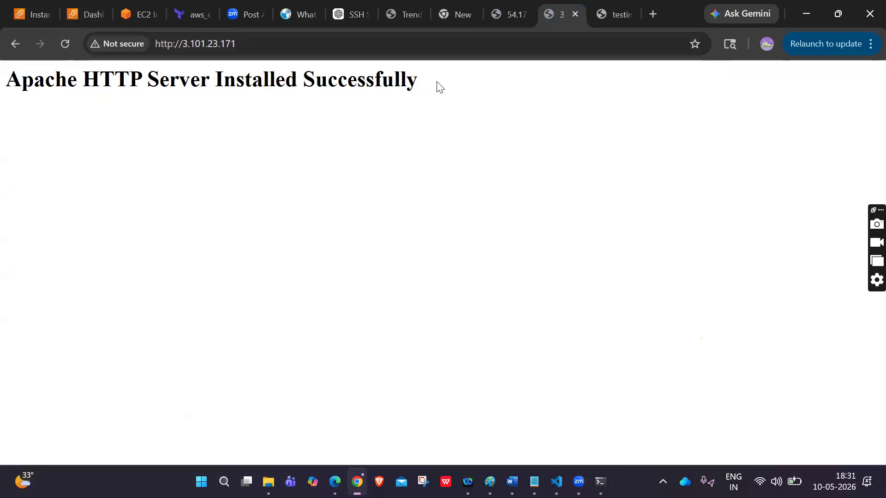
Switch to the browser tab with the load balancer's DNS name and reload the page several times.
{"action": "left_click", "coordinate": [618, 18]}
{"action": "left_click", "coordinate": [62, 43]}
{"action": "left_click", "coordinate": [62, 43]}
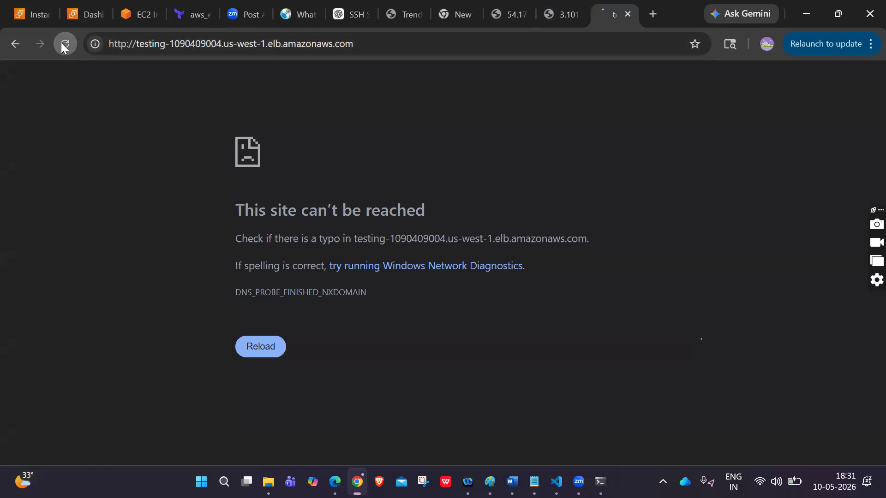
{"action": "left_click", "coordinate": [62, 44]}
Reopen the testing load balancer from the list in the EC2 console and review its details and listeners.
{"action": "left_click", "coordinate": [46, 13]}
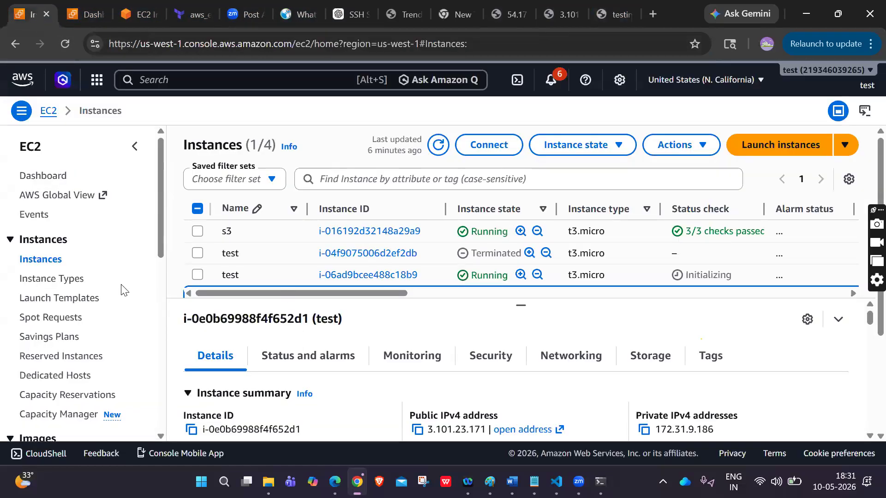
{"action": "scroll", "coordinate": [123, 290], "scroll_direction": "down", "scroll_amount": 5}
{"action": "scroll", "coordinate": [122, 289], "scroll_direction": "down", "scroll_amount": 3}
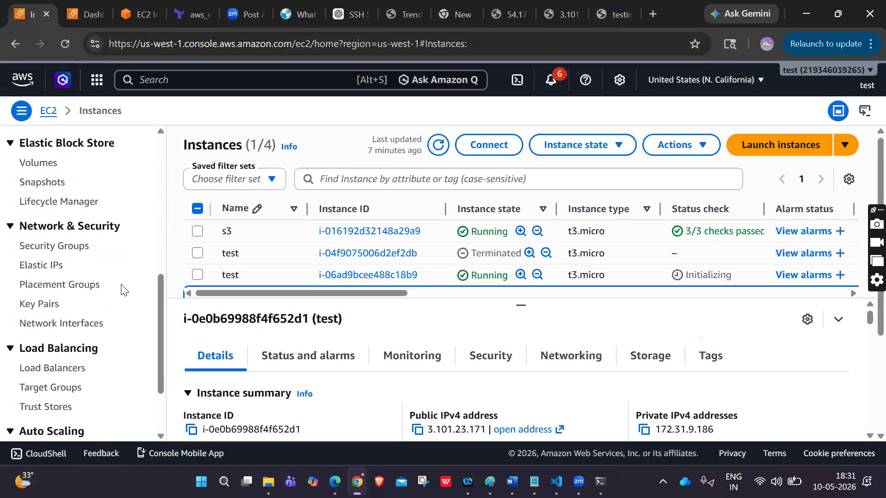
{"action": "left_click", "coordinate": [46, 368]}
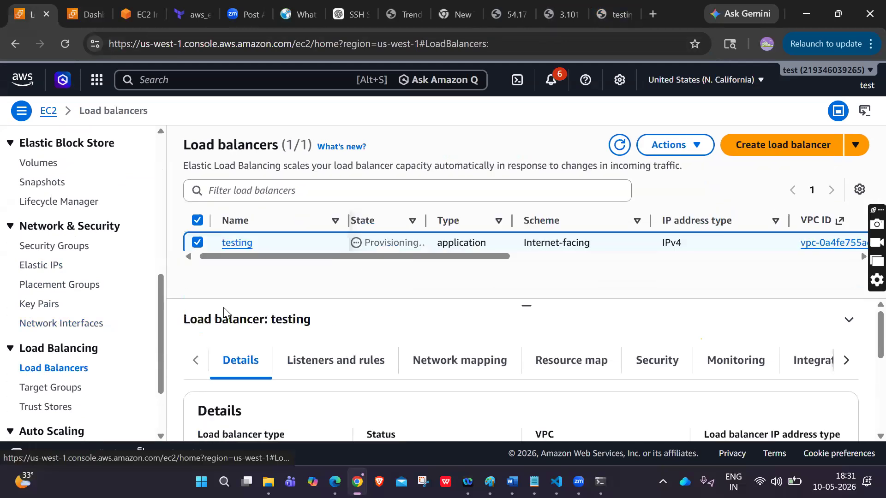
{"action": "left_click", "coordinate": [235, 245]}
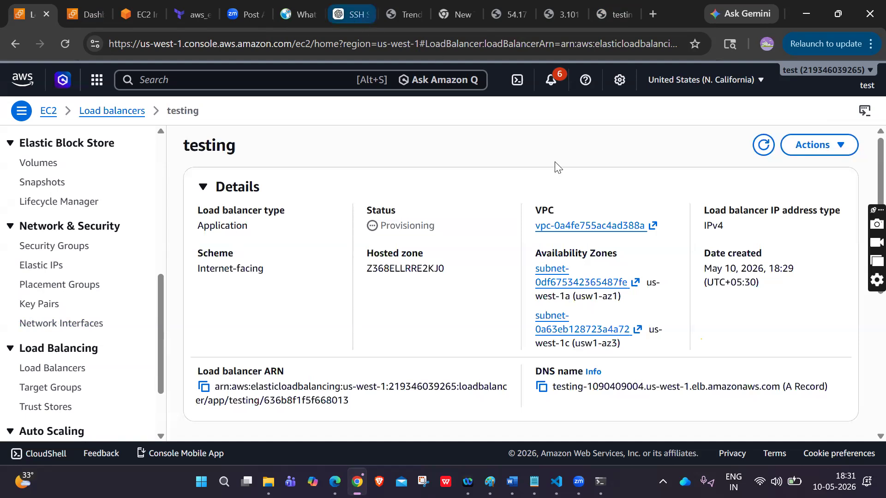
{"action": "scroll", "coordinate": [534, 225], "scroll_direction": "down", "scroll_amount": 1}
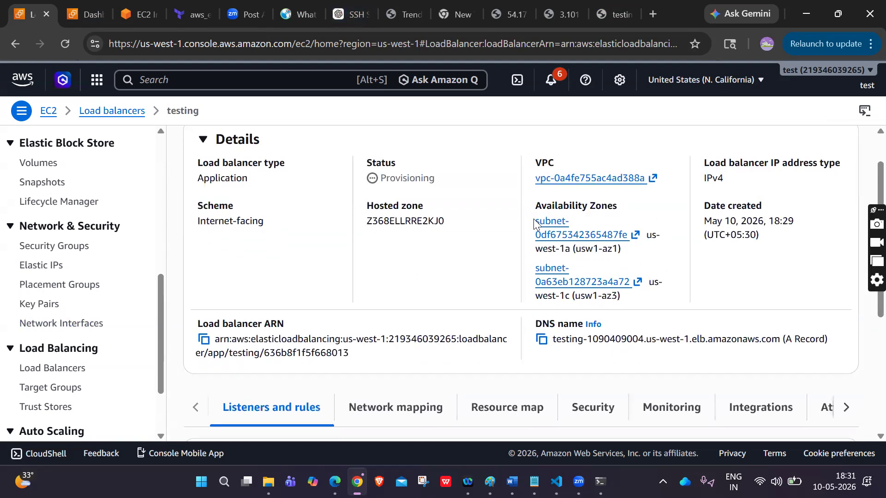
{"action": "scroll", "coordinate": [534, 223], "scroll_direction": "down", "scroll_amount": 2}
{"action": "scroll", "coordinate": [533, 219], "scroll_direction": "down", "scroll_amount": 3}
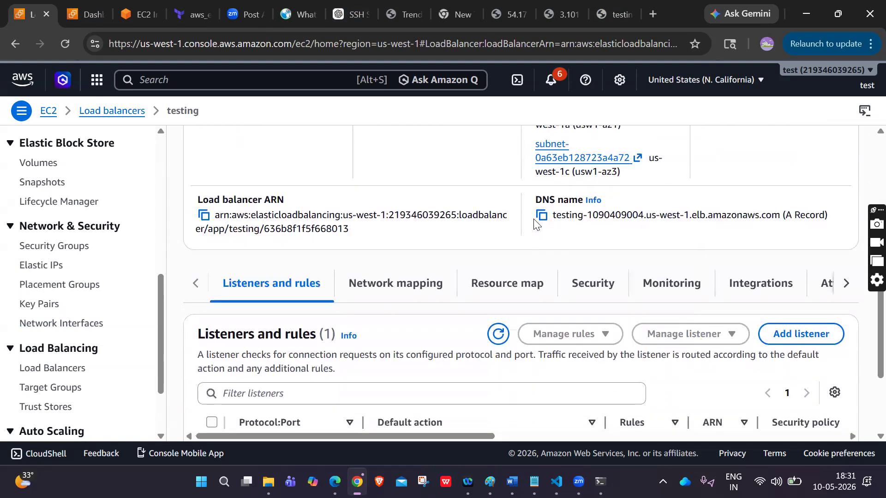
{"action": "scroll", "coordinate": [536, 334], "scroll_direction": "up", "scroll_amount": 4}
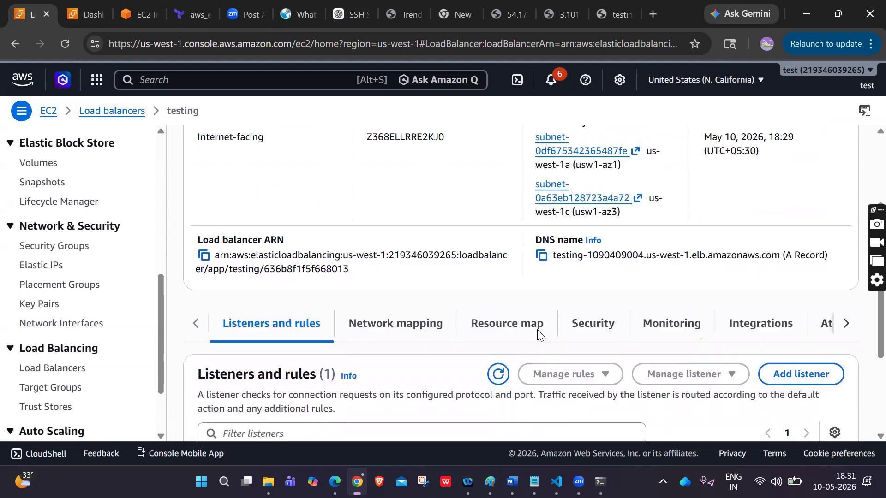
{"action": "scroll", "coordinate": [537, 334], "scroll_direction": "up", "scroll_amount": 2}
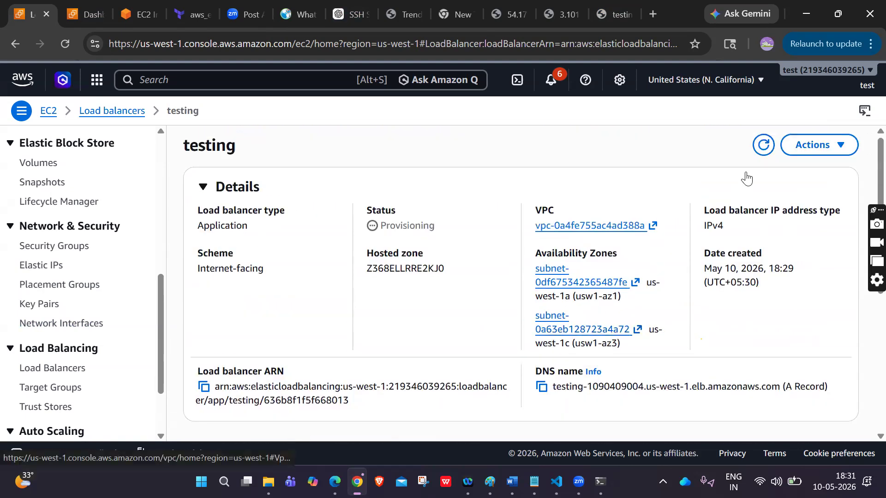
Refresh the details of the testing load balancer repeatedly to check its provisioning status.
{"action": "left_click", "coordinate": [761, 147]}
{"action": "left_click", "coordinate": [762, 147]}
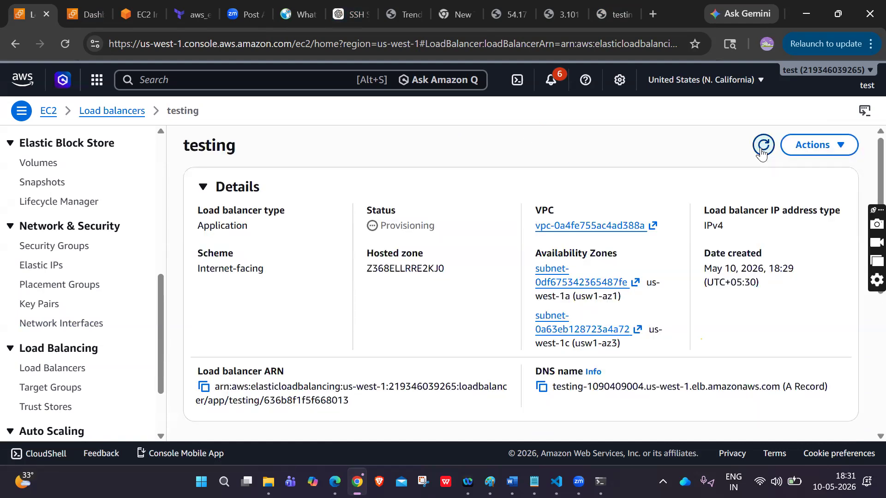
{"action": "left_click", "coordinate": [762, 147]}
{"action": "left_click", "coordinate": [761, 147]}
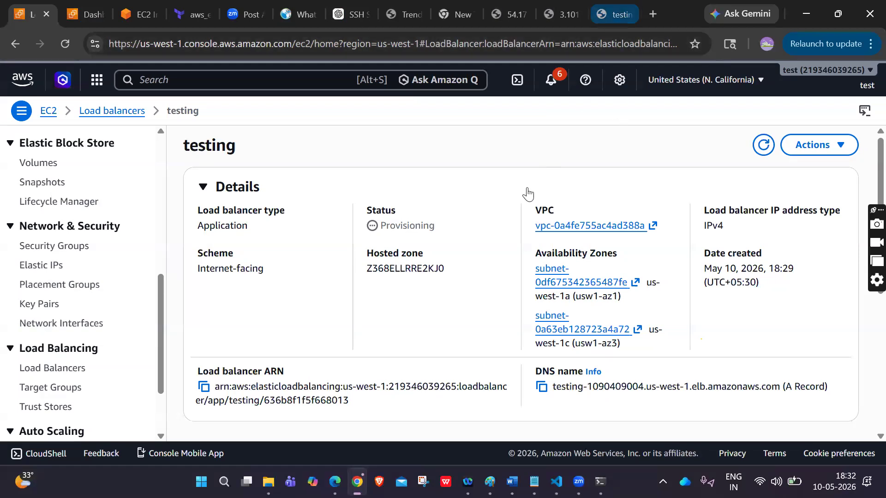
{"action": "left_click", "coordinate": [764, 144]}
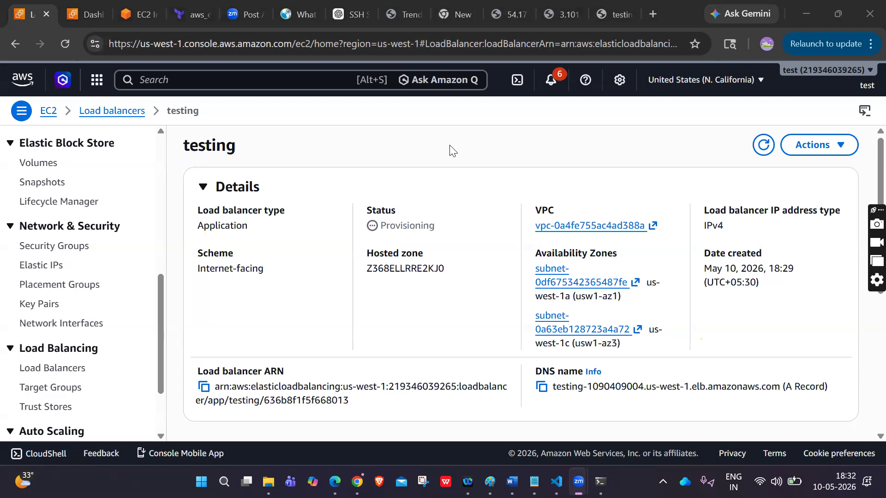
{"action": "left_click", "coordinate": [758, 150]}
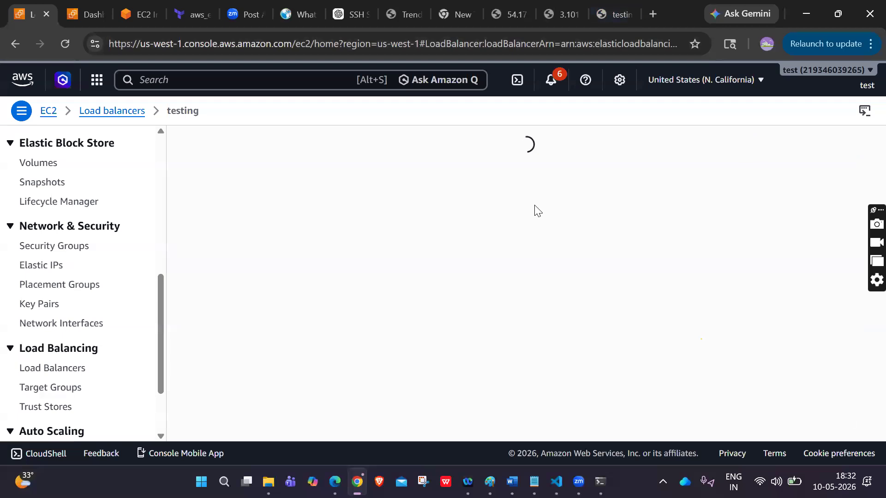
Reload the page at the load balancer's DNS name and return to the browser tab with the testing details.
{"action": "left_click", "coordinate": [607, 12]}
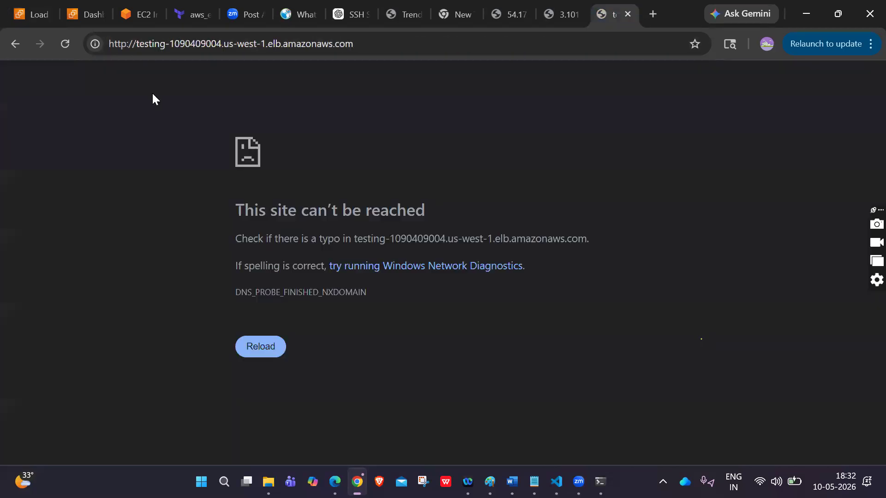
{"action": "left_click", "coordinate": [68, 47]}
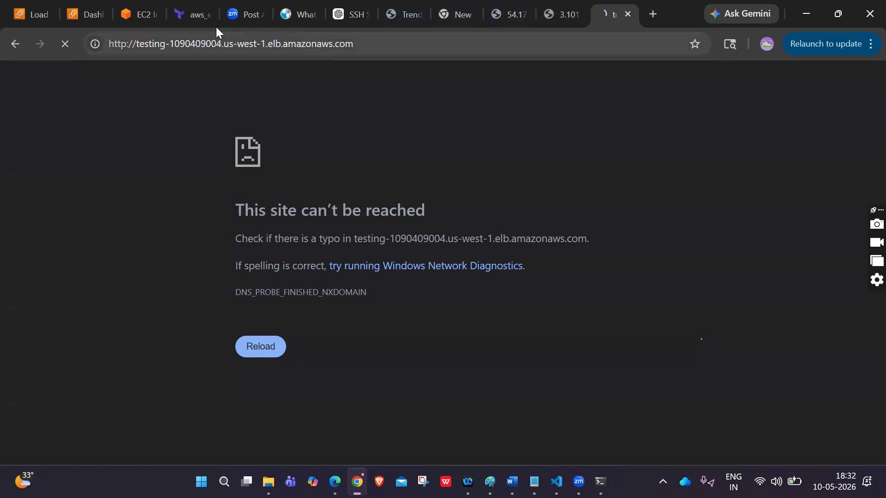
{"action": "left_click", "coordinate": [131, 13]}
{"action": "left_click", "coordinate": [81, 11]}
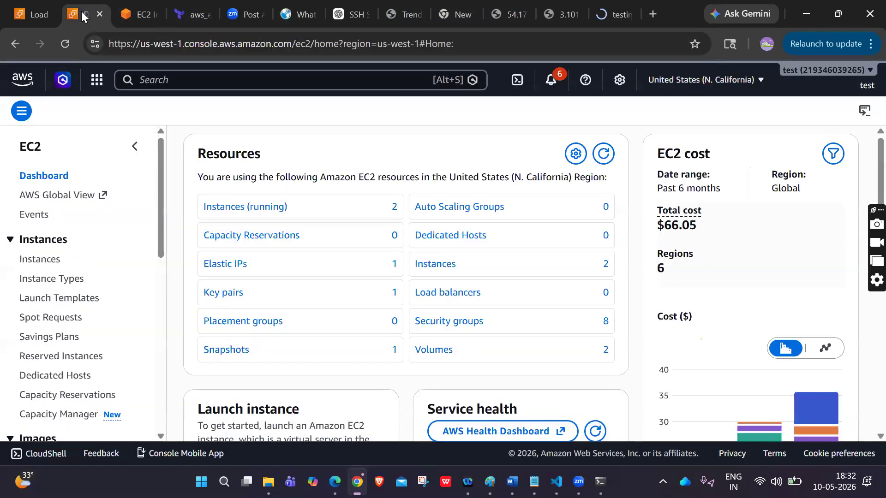
{"action": "left_click", "coordinate": [35, 16]}
Examine the network mapping of the testing load balancer, including its Availability Zones and subnets.
{"action": "scroll", "coordinate": [429, 260], "scroll_direction": "down", "scroll_amount": 2}
{"action": "scroll", "coordinate": [429, 260], "scroll_direction": "down", "scroll_amount": 1}
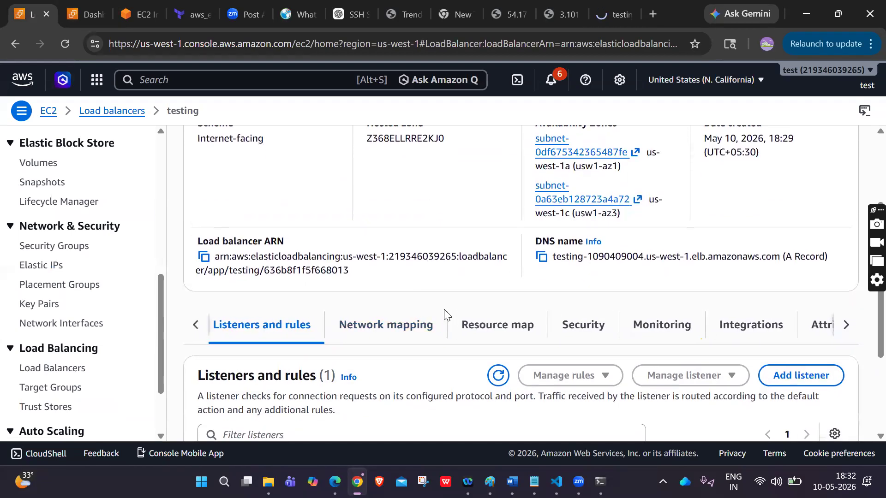
{"action": "scroll", "coordinate": [445, 315], "scroll_direction": "down", "scroll_amount": 2}
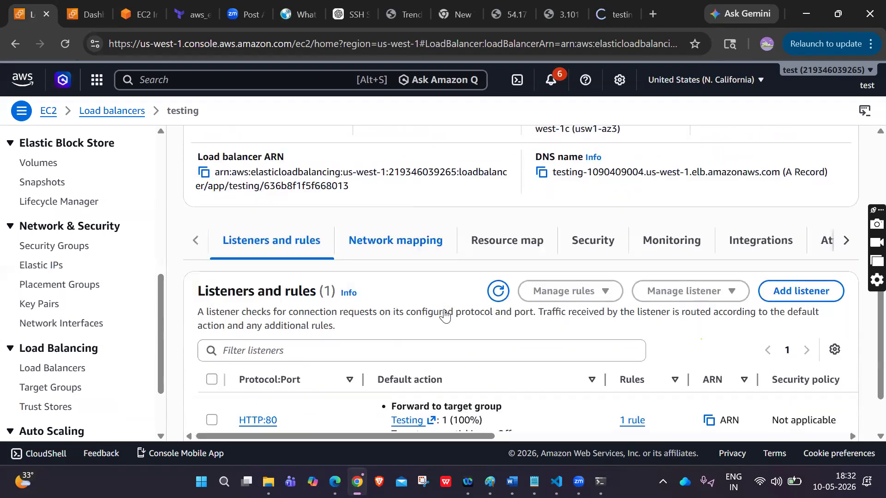
{"action": "left_click", "coordinate": [430, 248]}
{"action": "scroll", "coordinate": [430, 247], "scroll_direction": "down", "scroll_amount": 3}
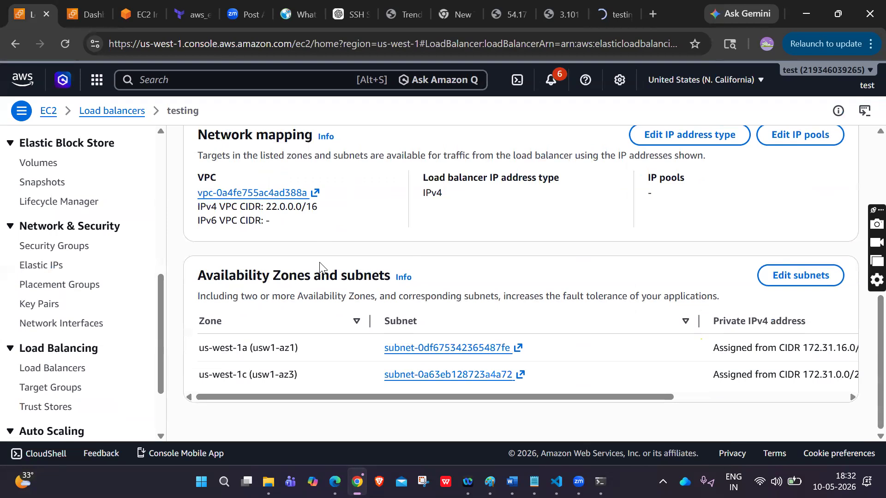
Examine the resource map of the testing load balancer, from its HTTP:80 listener through the Testing target group to the targets.
{"action": "scroll", "coordinate": [321, 268], "scroll_direction": "up", "scroll_amount": 8}
{"action": "scroll", "coordinate": [369, 288], "scroll_direction": "down", "scroll_amount": 4}
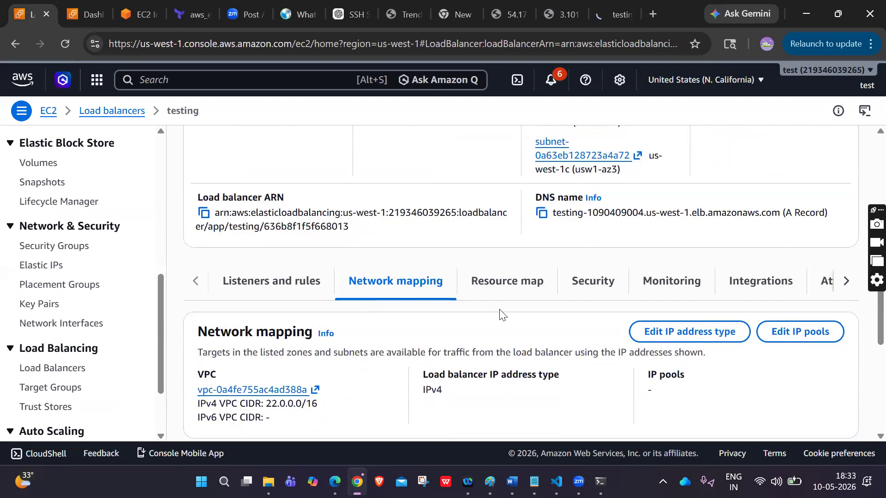
{"action": "left_click", "coordinate": [516, 283]}
{"action": "scroll", "coordinate": [518, 285], "scroll_direction": "down", "scroll_amount": 3}
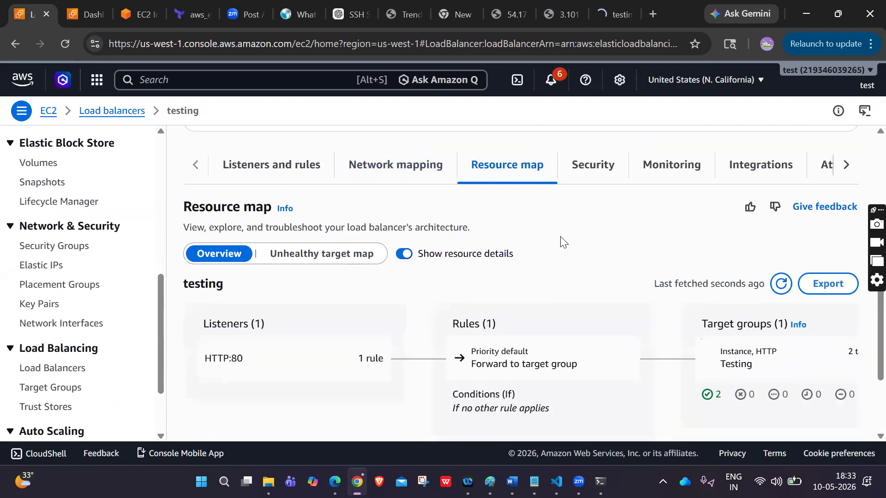
{"action": "scroll", "coordinate": [520, 349], "scroll_direction": "down", "scroll_amount": 1}
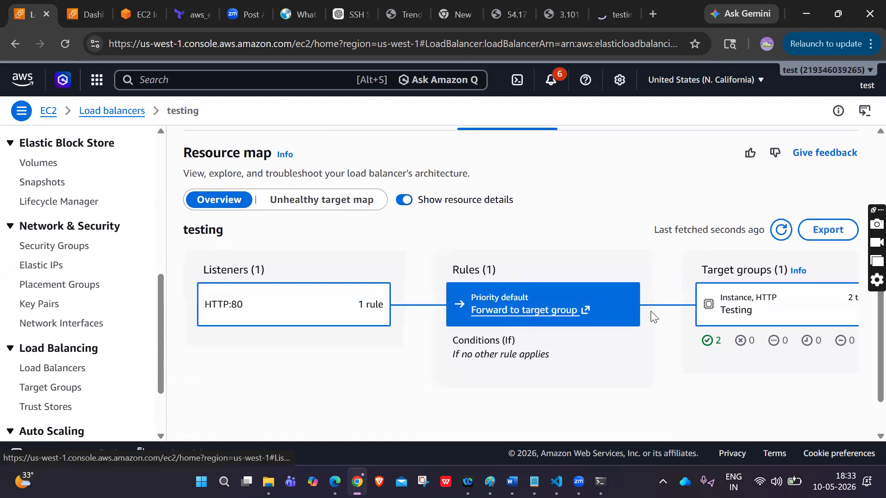
{"action": "scroll", "coordinate": [650, 311], "scroll_direction": "right", "scroll_amount": 6}
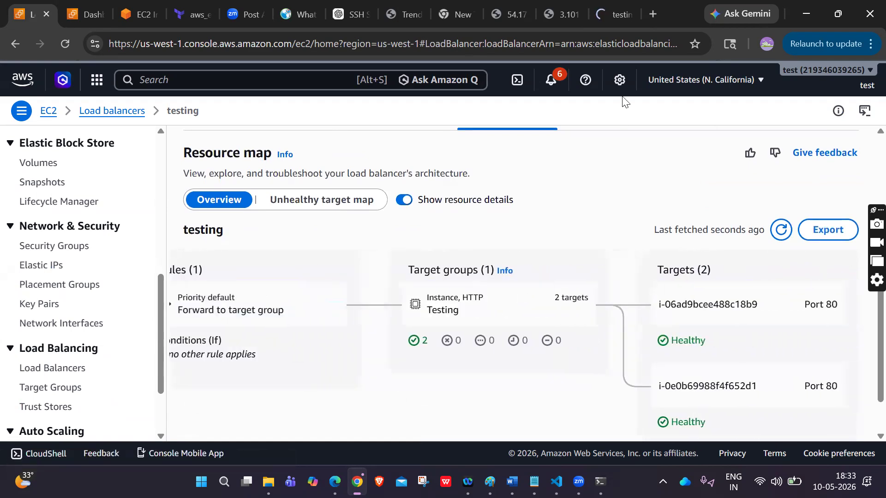
Switch to the browser tab with the load balancer's DNS name and try loading the address over https instead of http.
{"action": "left_click", "coordinate": [608, 20]}
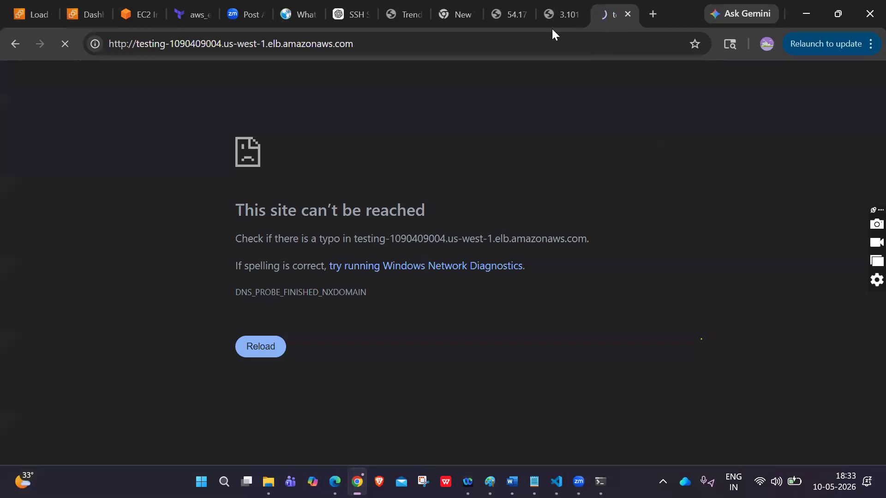
{"action": "left_click", "coordinate": [375, 44]}
{"action": "double_click", "coordinate": [375, 43]}
{"action": "left_click", "coordinate": [136, 44]}
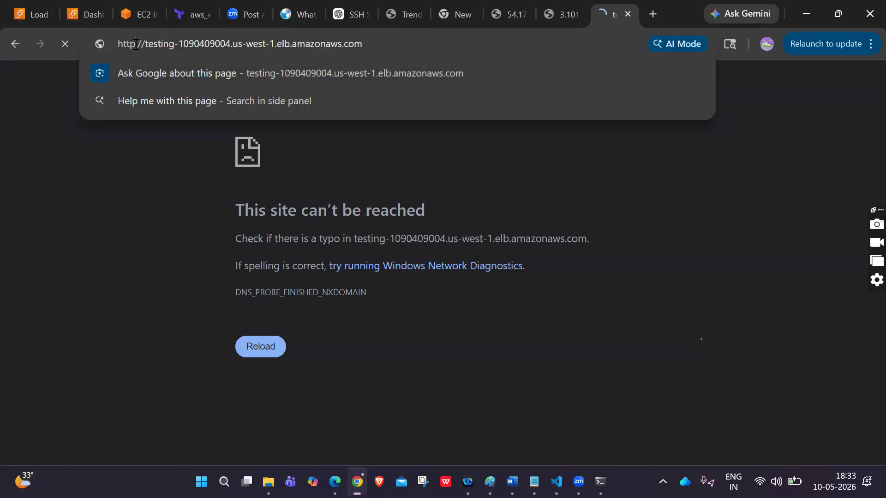
{"action": "type", "text": "s"}
{"action": "key", "text": "Return"}
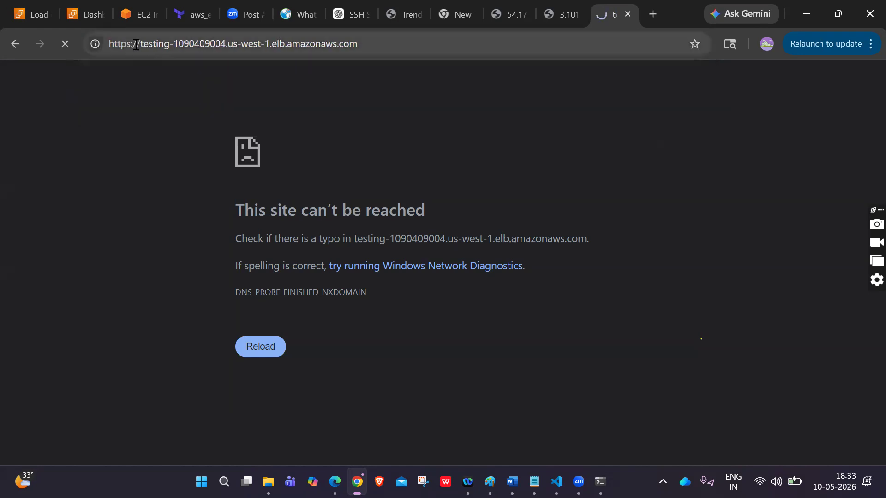
Return to the testing load balancer's console tab and review its resource map and details.
{"action": "left_click", "coordinate": [34, 14]}
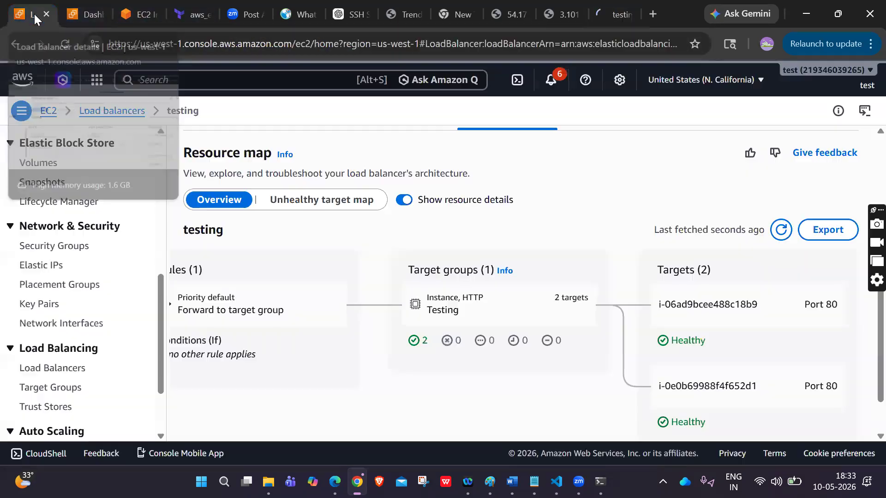
{"action": "scroll", "coordinate": [562, 276], "scroll_direction": "up", "scroll_amount": 5}
{"action": "scroll", "coordinate": [561, 277], "scroll_direction": "down", "scroll_amount": 4}
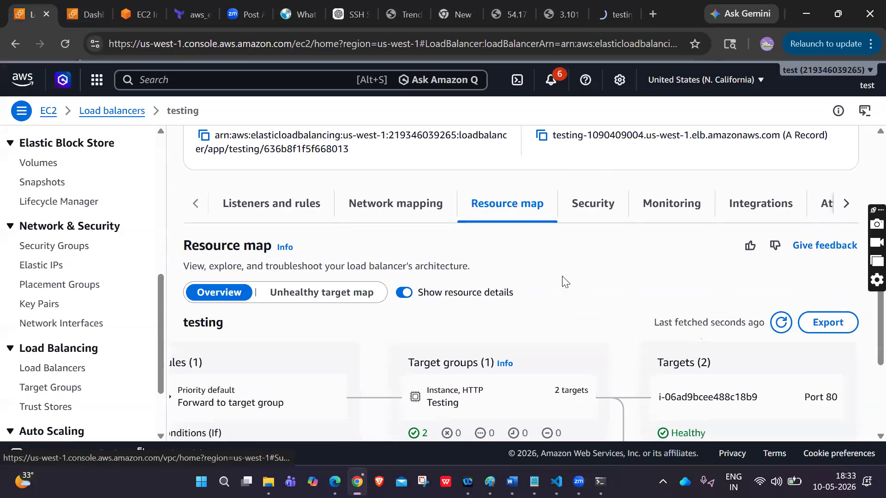
{"action": "scroll", "coordinate": [563, 279], "scroll_direction": "up", "scroll_amount": 3}
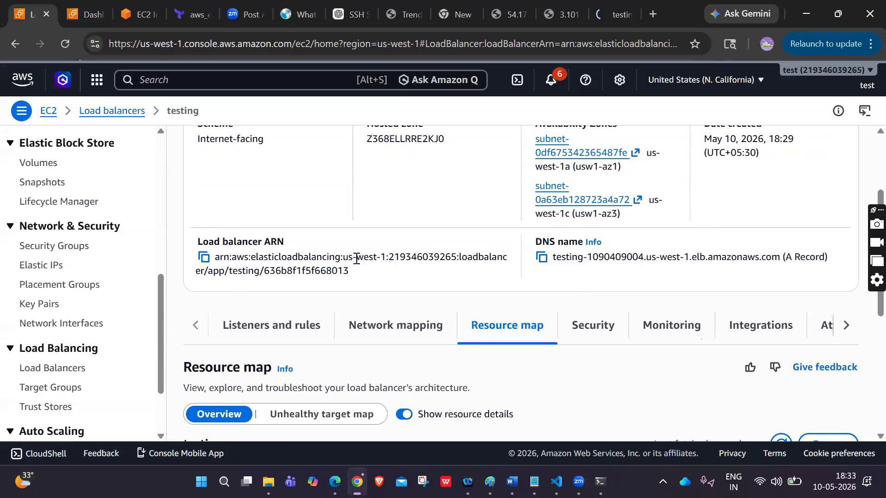
{"action": "scroll", "coordinate": [356, 260], "scroll_direction": "up", "scroll_amount": 1}
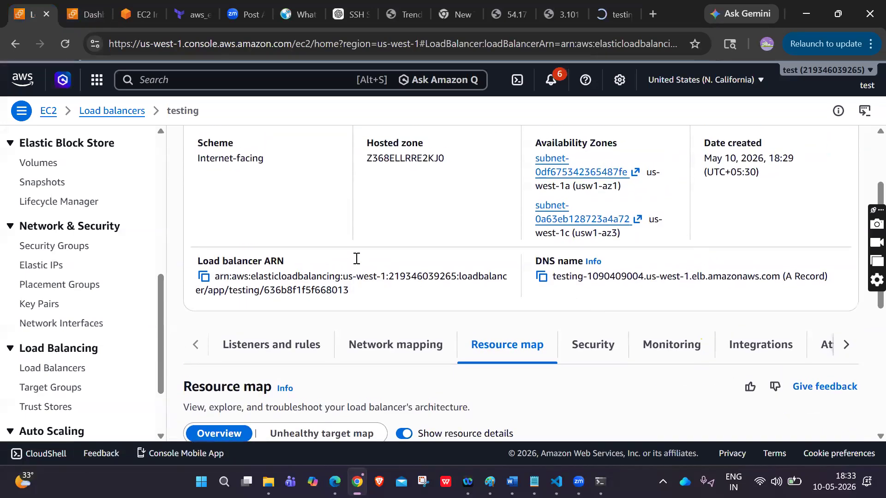
Reopen the testing load balancer from the load balancers list and copy its DNS name.
{"action": "left_click", "coordinate": [35, 371]}
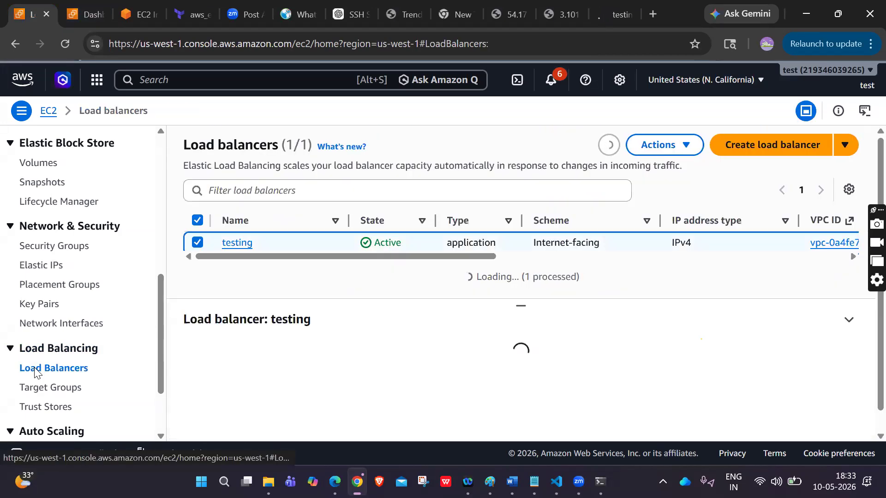
{"action": "left_click", "coordinate": [243, 244]}
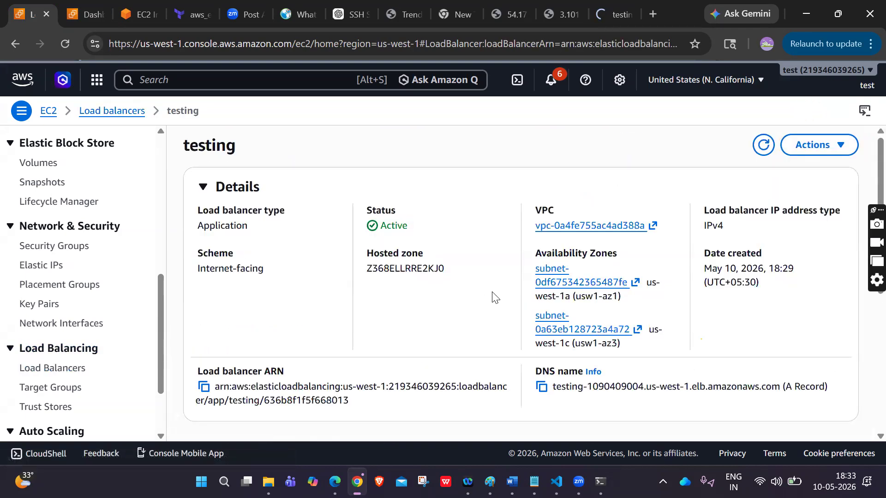
{"action": "scroll", "coordinate": [492, 296], "scroll_direction": "down", "scroll_amount": 4}
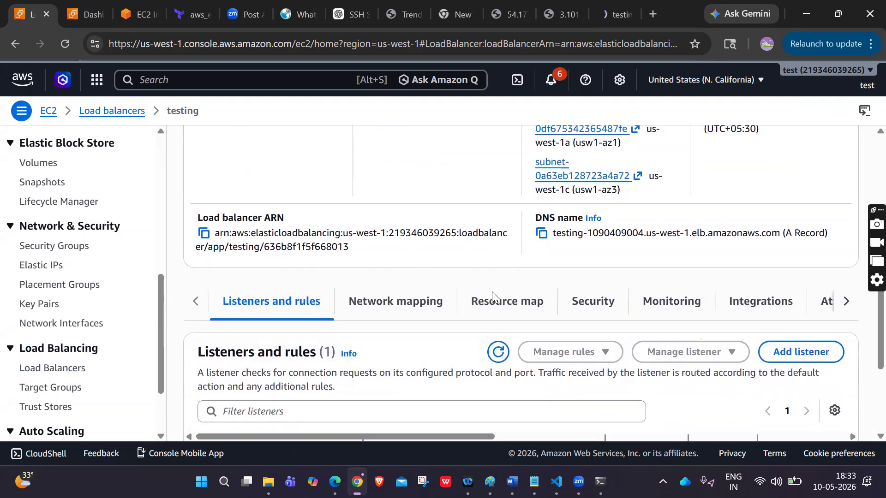
{"action": "scroll", "coordinate": [492, 296], "scroll_direction": "down", "scroll_amount": 2}
{"action": "scroll", "coordinate": [492, 296], "scroll_direction": "up", "scroll_amount": 2}
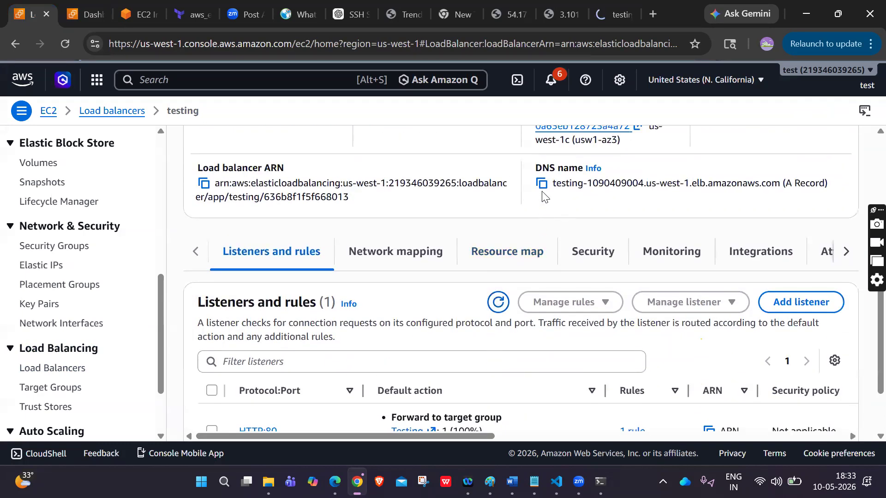
{"action": "left_click", "coordinate": [543, 185]}
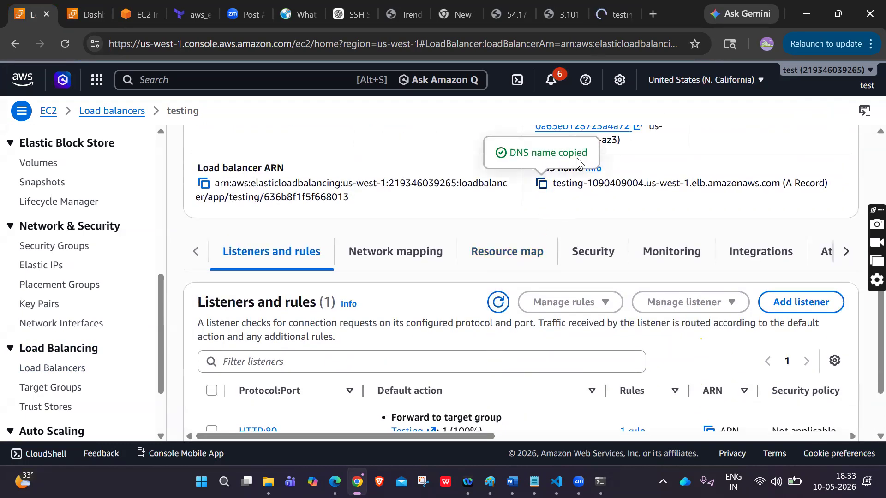
Open a new Incognito window and load the copied load balancer DNS name in it.
{"action": "left_click", "coordinate": [865, 44]}
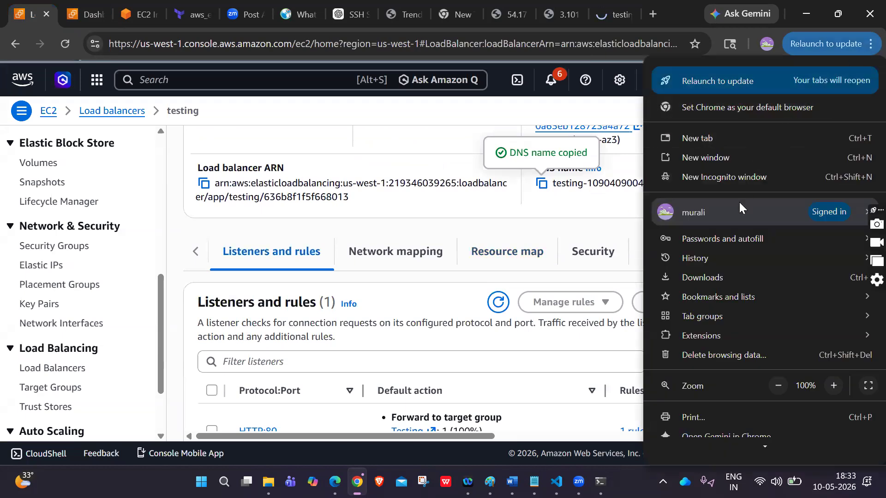
{"action": "left_click", "coordinate": [722, 177]}
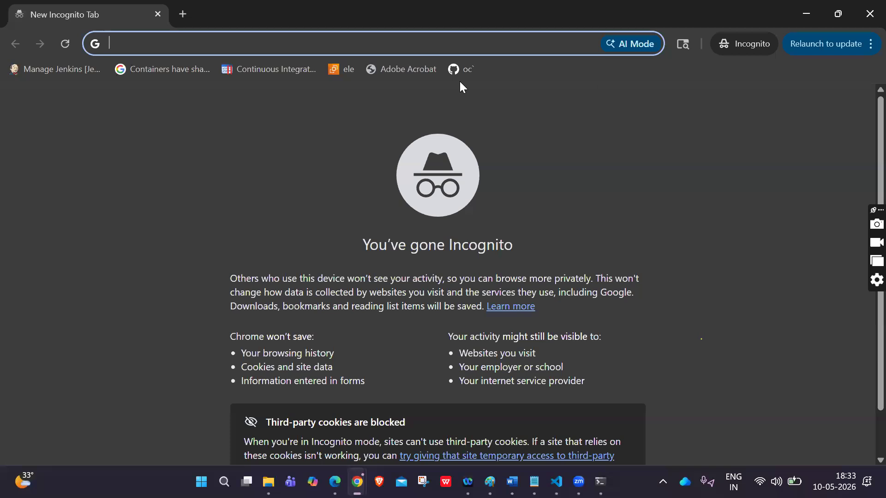
{"action": "key", "text": "ctrl+v"}
{"action": "key", "text": "Return"}
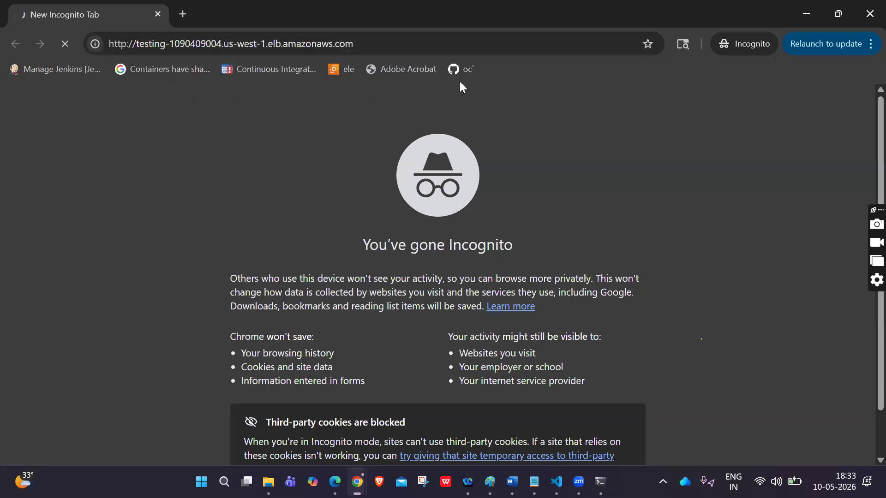